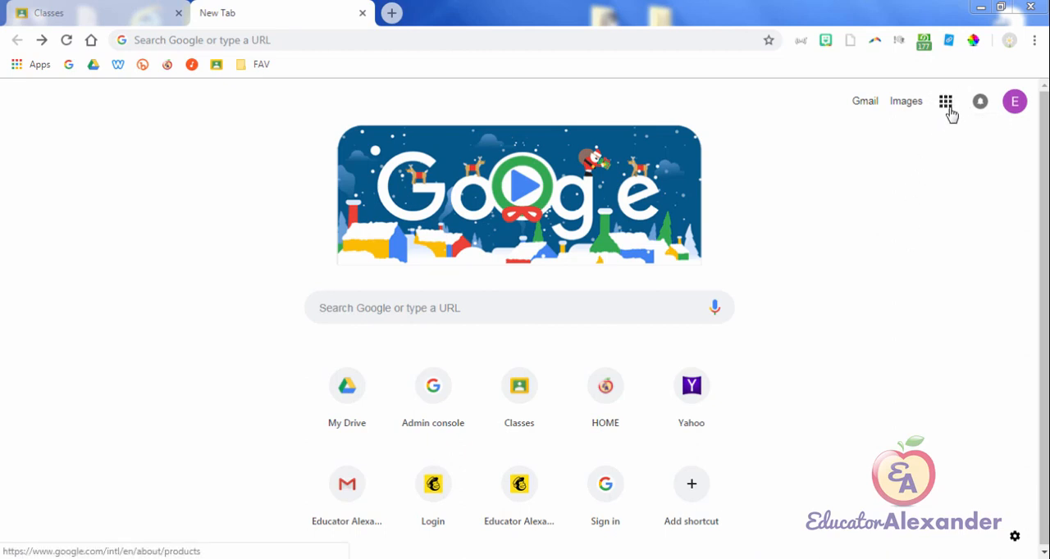
Step: Look through the Google apps list and the browser's Apps page for ways to reach Classroom
{"action": "left_click", "coordinate": [947, 105]}
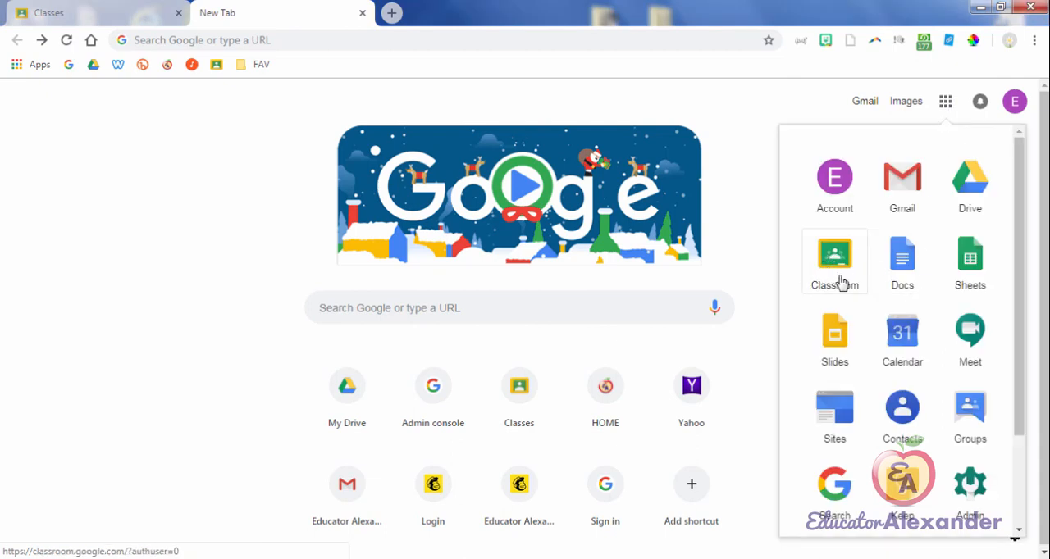
{"action": "scroll", "coordinate": [949, 456], "scroll_direction": "down", "scroll_amount": 3}
{"action": "scroll", "coordinate": [949, 456], "scroll_direction": "down", "scroll_amount": 3}
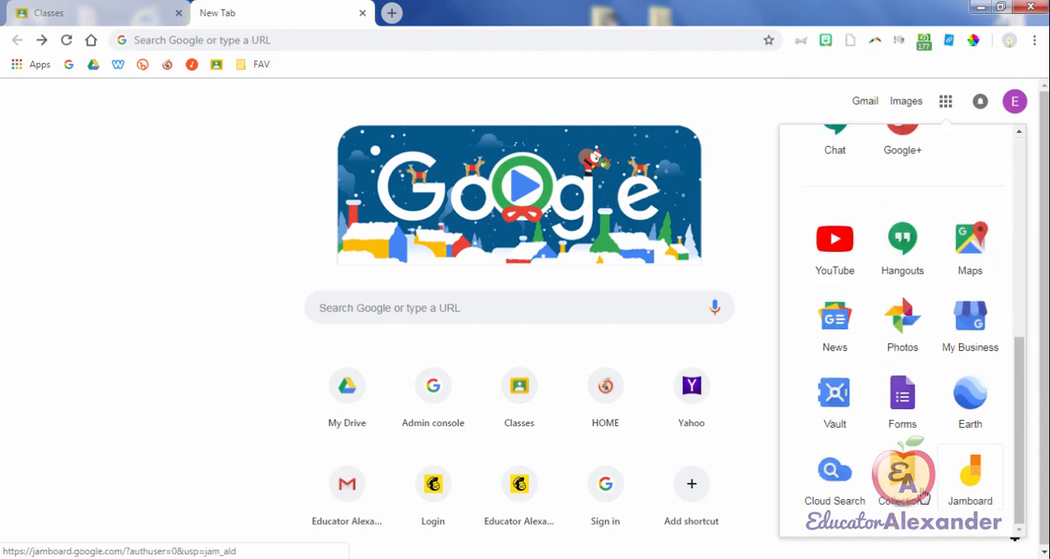
{"action": "scroll", "coordinate": [944, 347], "scroll_direction": "up", "scroll_amount": 5}
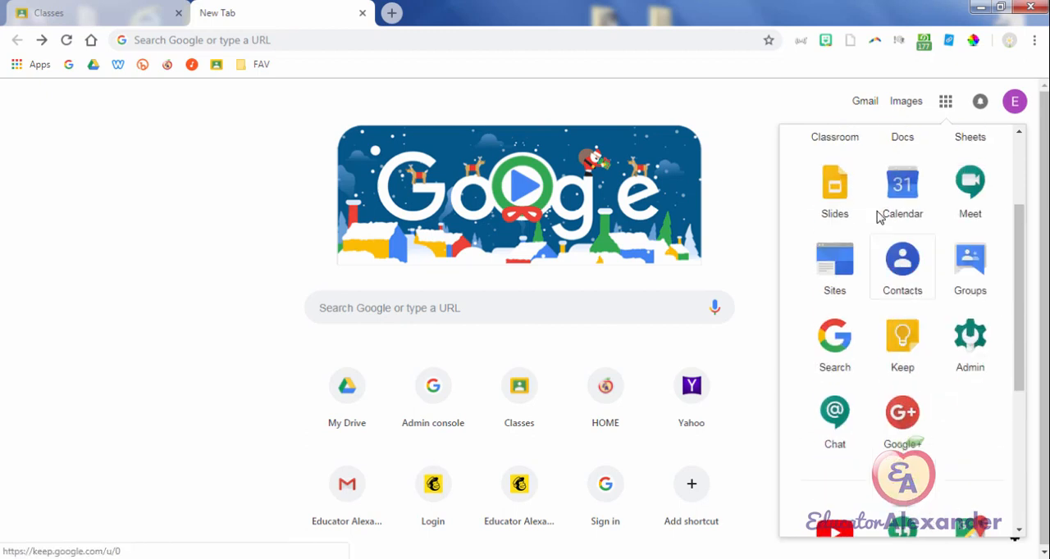
{"action": "scroll", "coordinate": [830, 168], "scroll_direction": "up", "scroll_amount": 2}
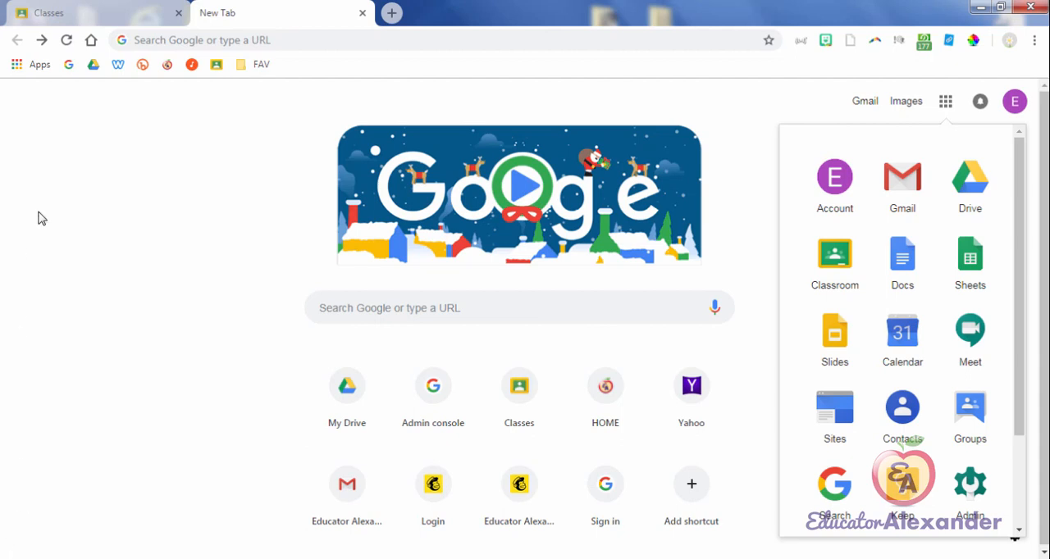
{"action": "left_click", "coordinate": [31, 64]}
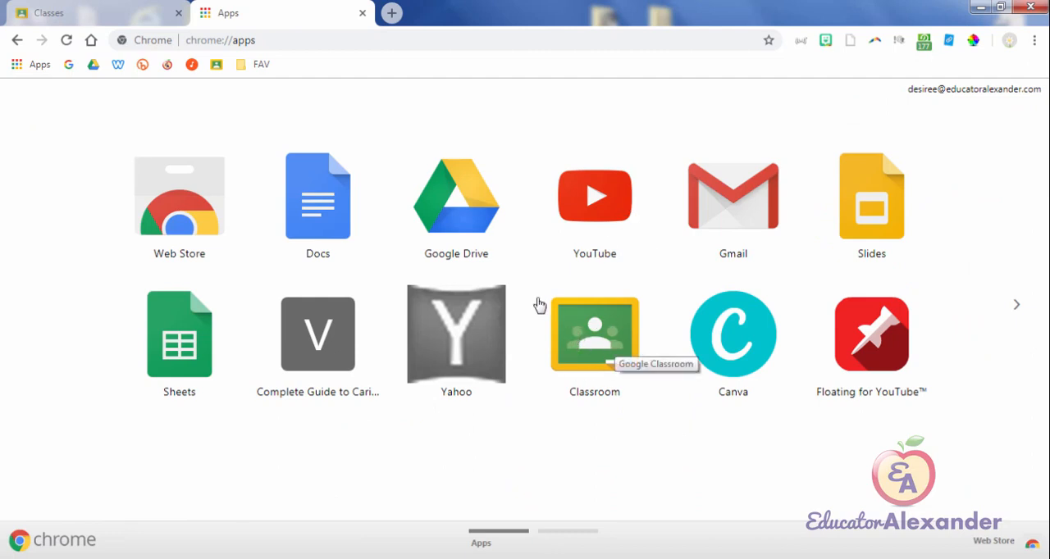
Step: Load classroom.google.com in the current tab, and close that tab to return to the Classes page already open
{"action": "left_click", "coordinate": [308, 39]}
{"action": "type", "text": "classr"}
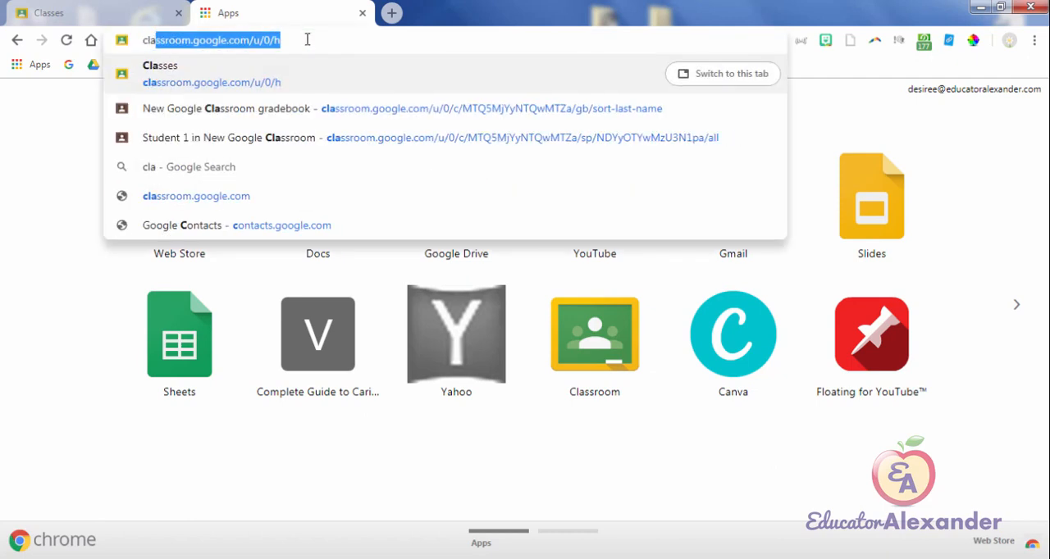
{"action": "type", "text": "oom"}
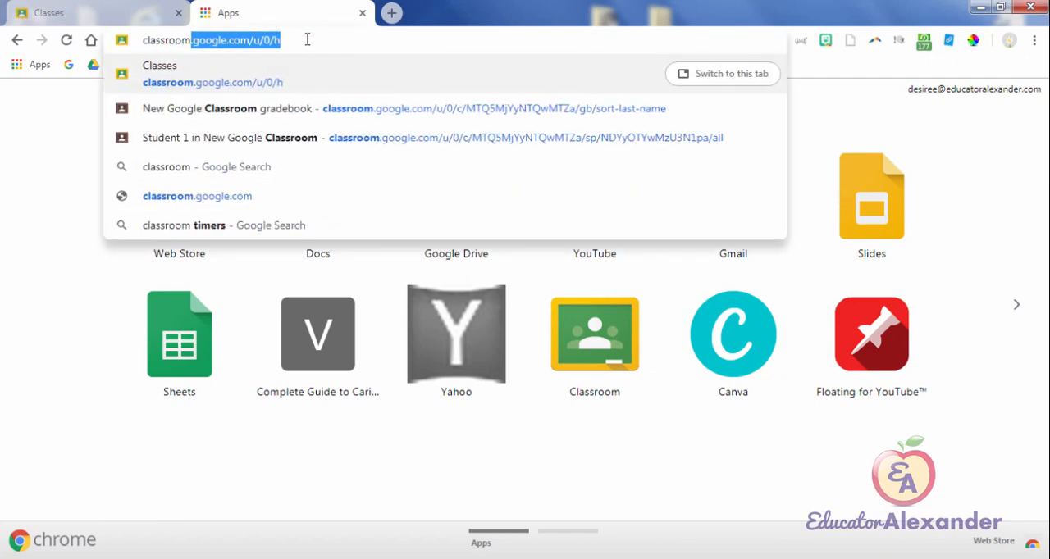
{"action": "type", "text": ".google.com"}
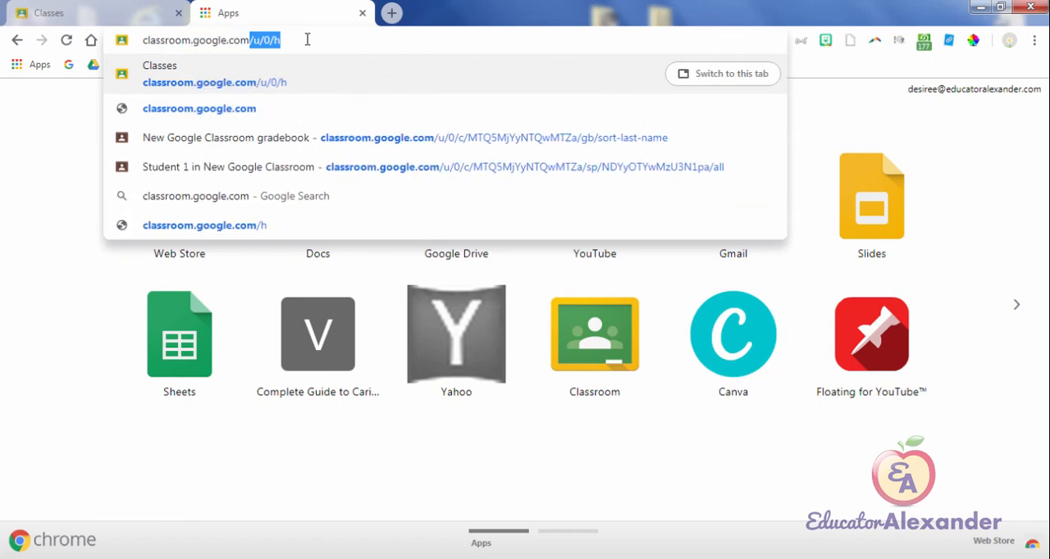
{"action": "key", "text": "Delete"}
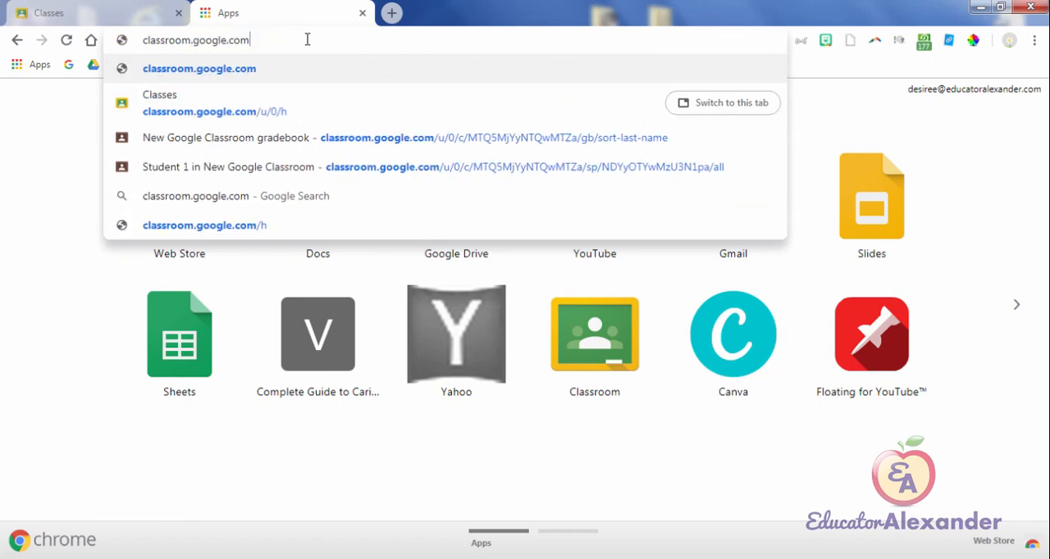
{"action": "key", "text": "Return"}
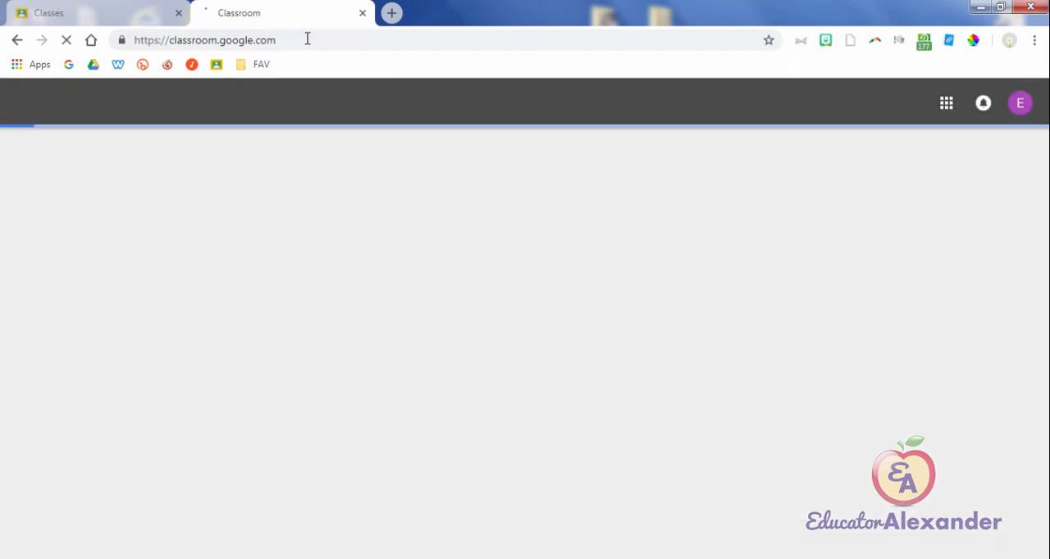
{"action": "left_click", "coordinate": [362, 15]}
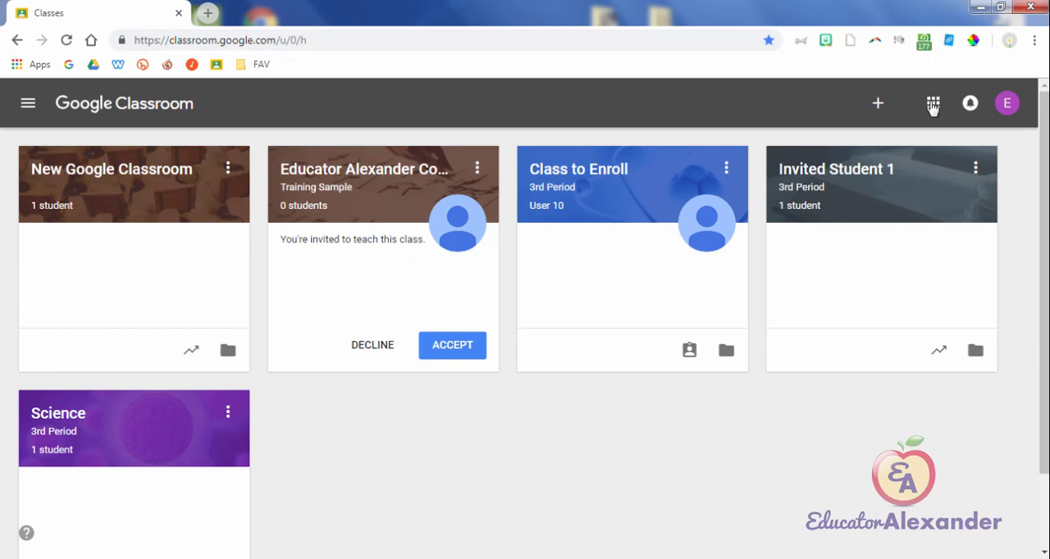
Step: Start creating a new class named English with the section 3rd Period
{"action": "left_click", "coordinate": [879, 105]}
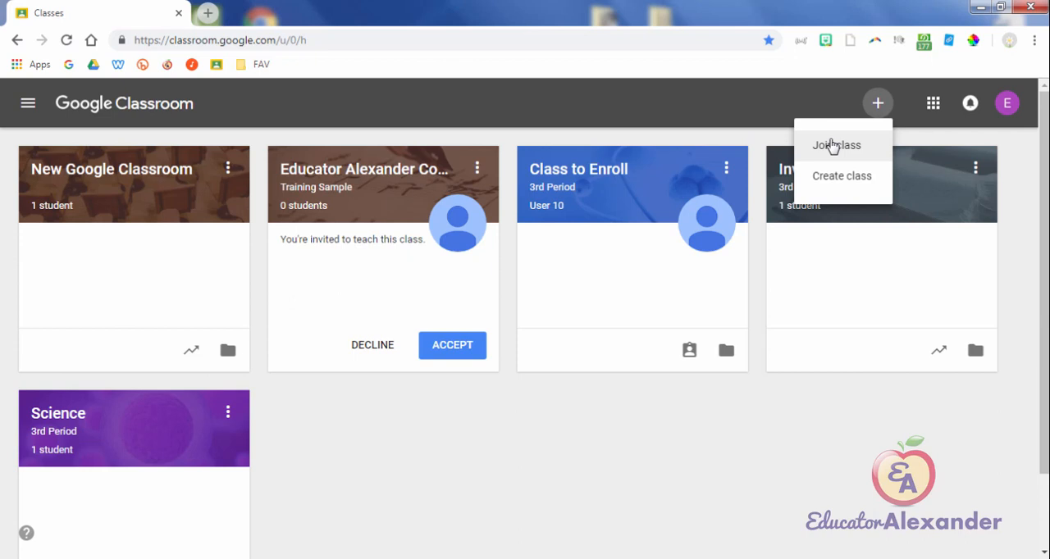
{"action": "left_click", "coordinate": [848, 190]}
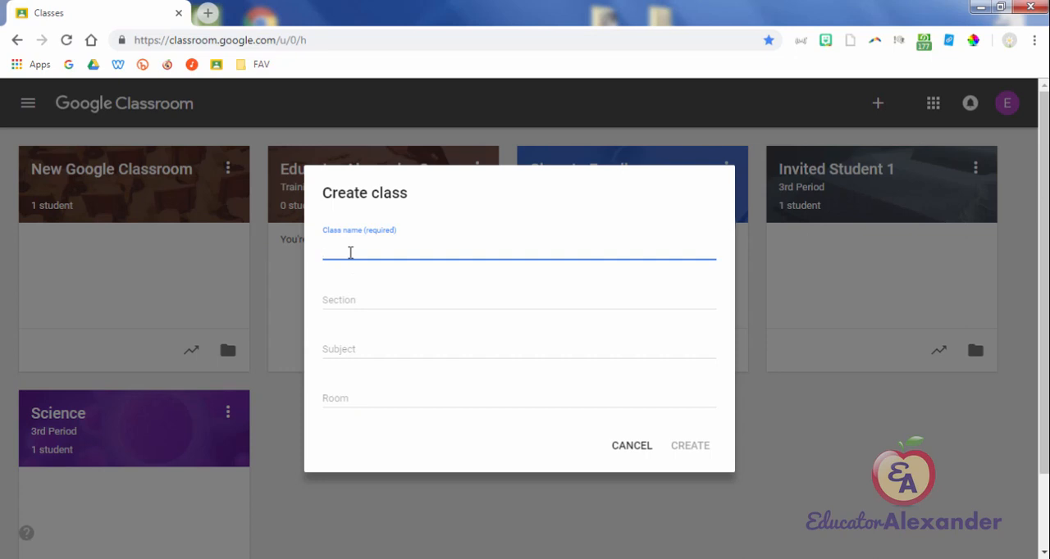
{"action": "type", "text": "e"}
{"action": "key", "text": "BackSpace"}
{"action": "type", "text": "English"}
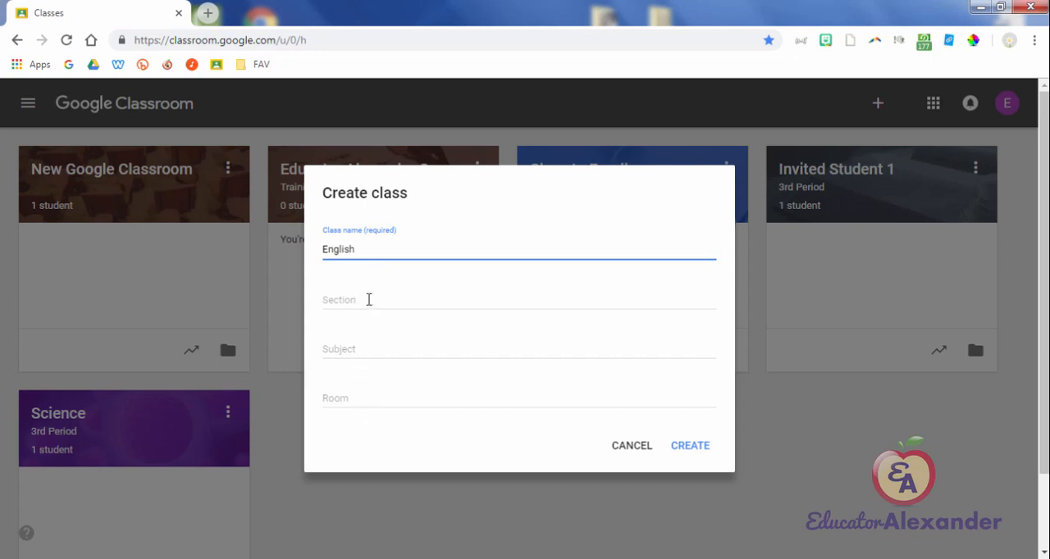
{"action": "left_click", "coordinate": [368, 300]}
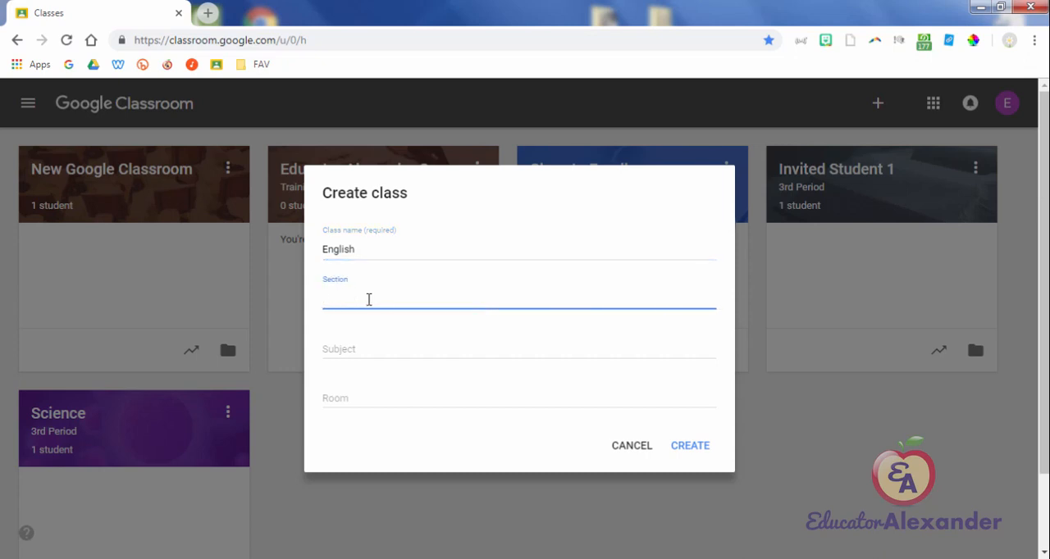
{"action": "type", "text": "3rd Period"}
Step: Set the subject to "i love cake" and the room to "i really really love cake", and create the class
{"action": "left_click", "coordinate": [370, 348]}
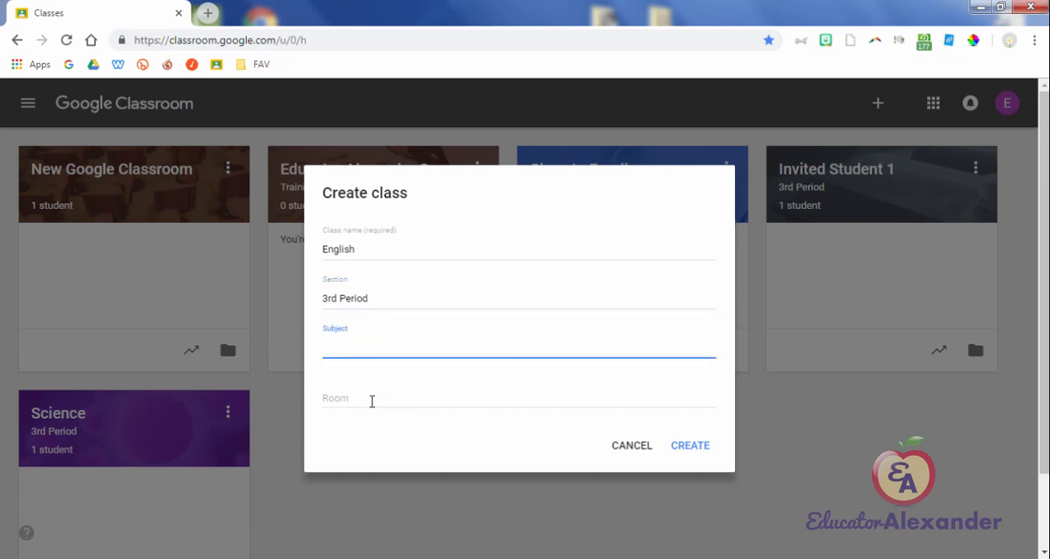
{"action": "left_click", "coordinate": [371, 401]}
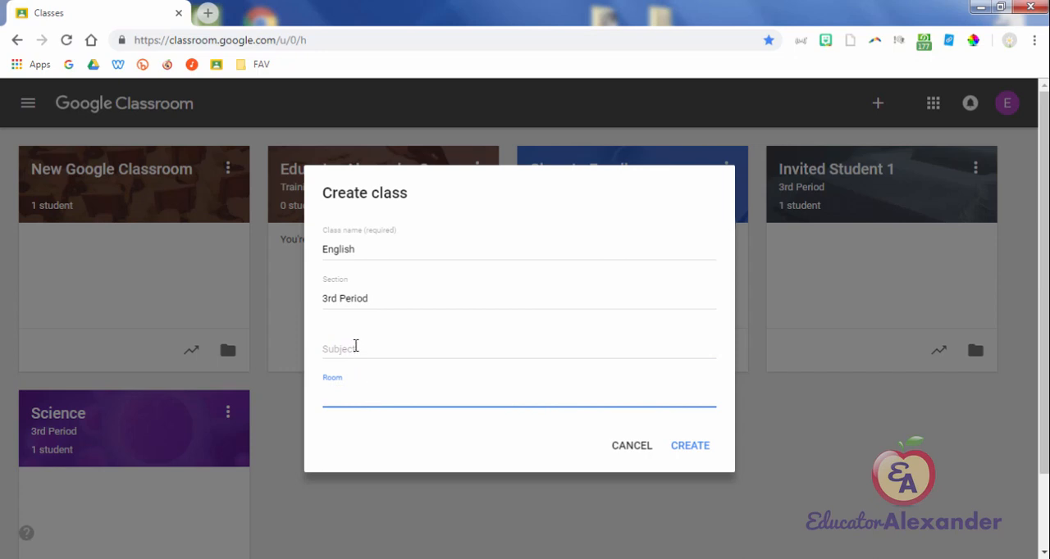
{"action": "left_click", "coordinate": [355, 348]}
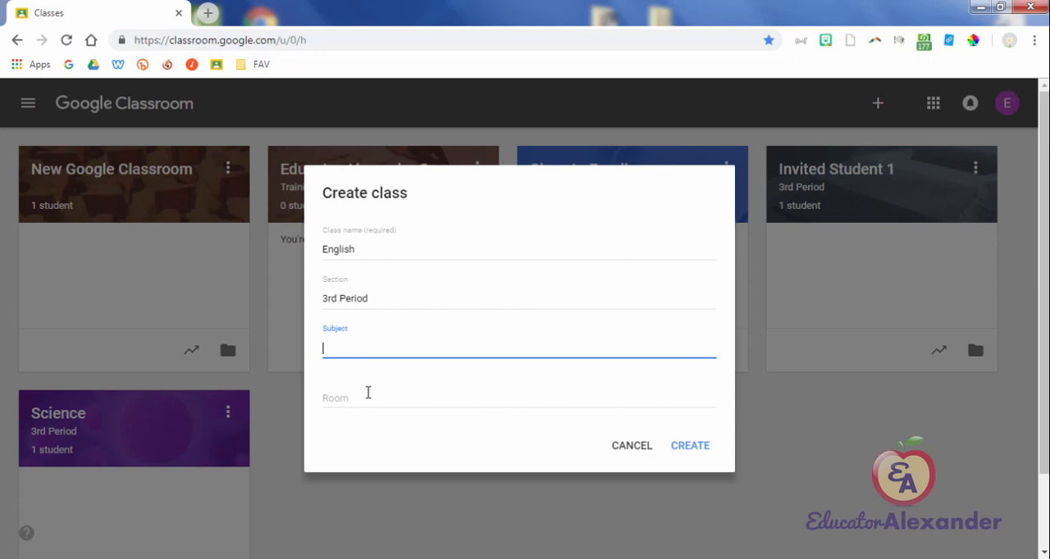
{"action": "type", "text": "i love cake"}
{"action": "left_click", "coordinate": [368, 393]}
{"action": "type", "text": "i re"}
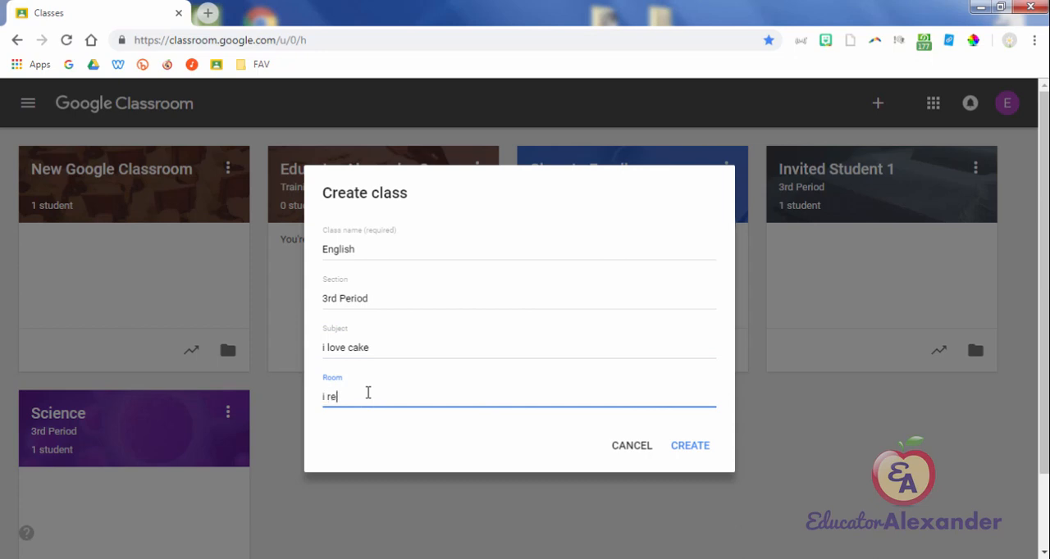
{"action": "type", "text": "ally really love cake"}
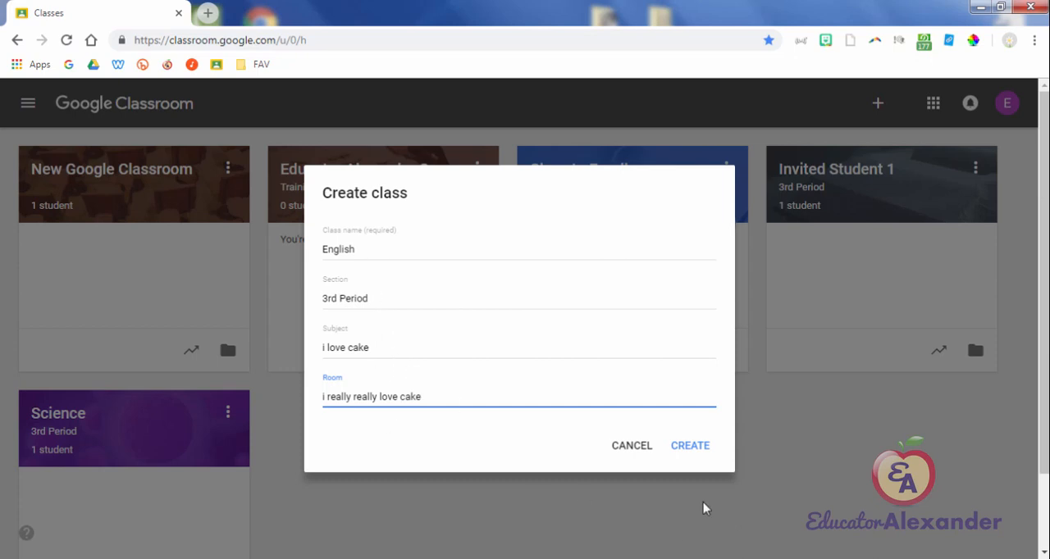
{"action": "left_click", "coordinate": [696, 450]}
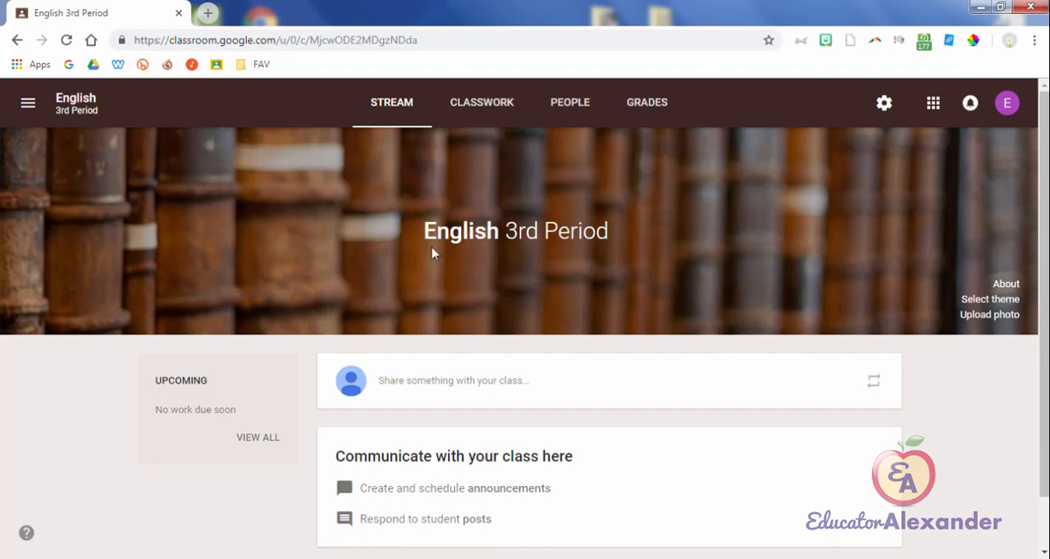
Step: Browse the theme photos and patterns for the English class, and apply the gallery photo of colourful jelly beans
{"action": "left_click", "coordinate": [982, 305]}
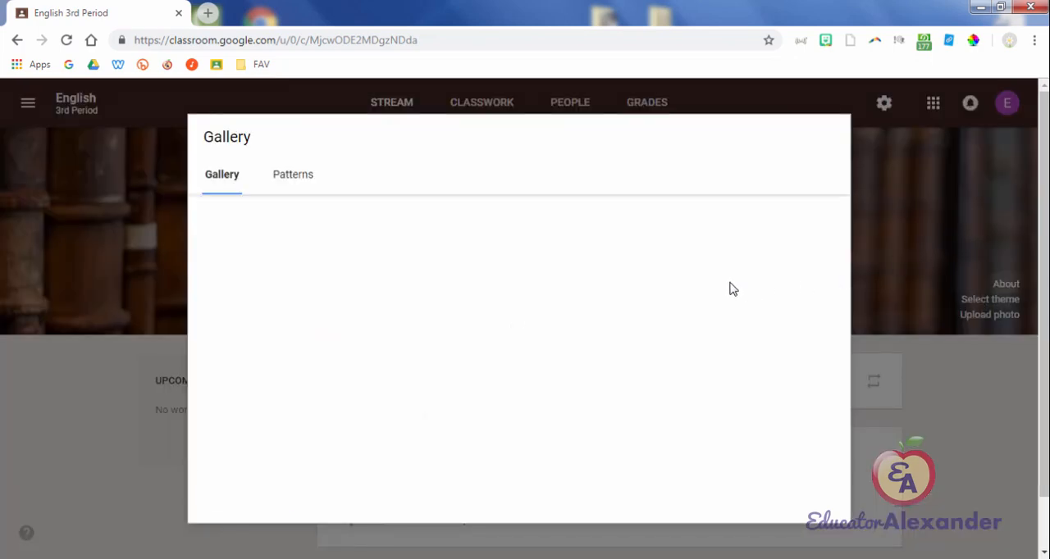
{"action": "scroll", "coordinate": [732, 290], "scroll_direction": "down", "scroll_amount": 3}
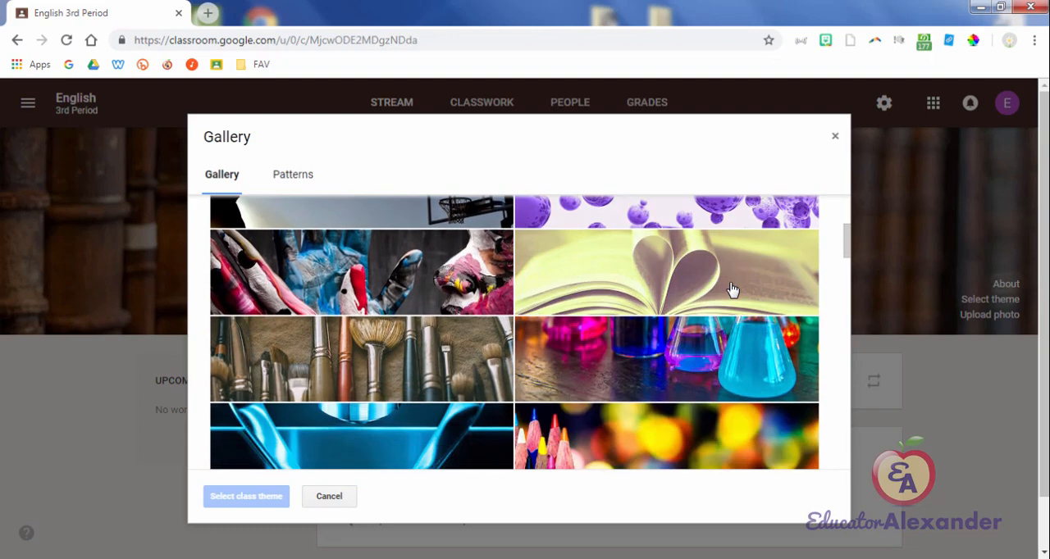
{"action": "scroll", "coordinate": [733, 289], "scroll_direction": "down", "scroll_amount": 4}
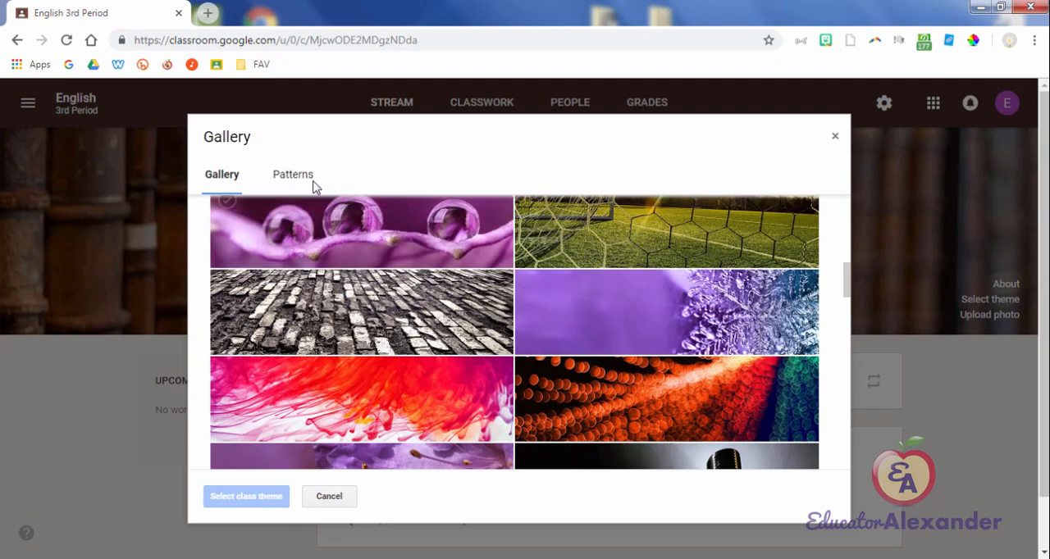
{"action": "left_click", "coordinate": [304, 182]}
{"action": "scroll", "coordinate": [741, 307], "scroll_direction": "down", "scroll_amount": 2}
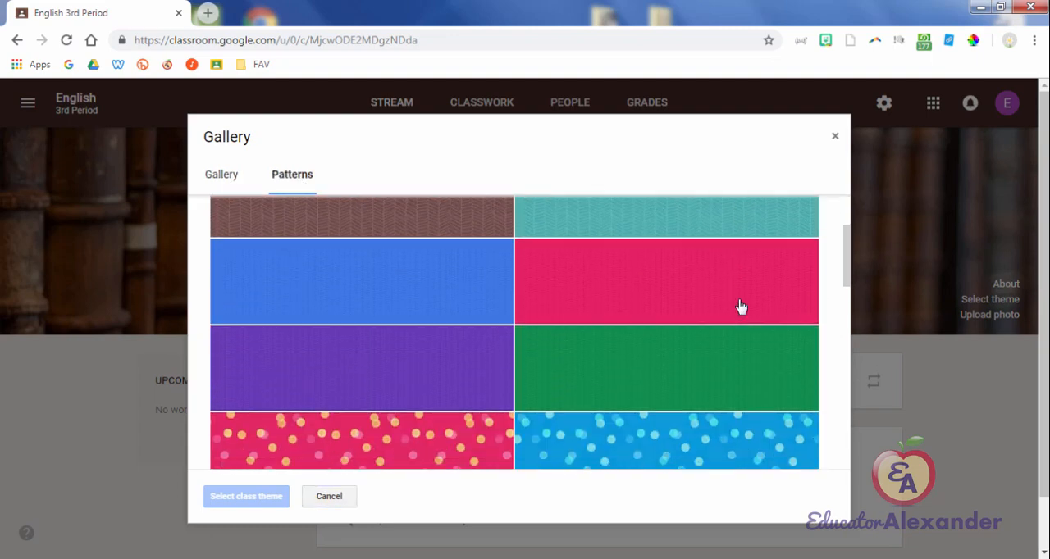
{"action": "scroll", "coordinate": [740, 306], "scroll_direction": "down", "scroll_amount": 5}
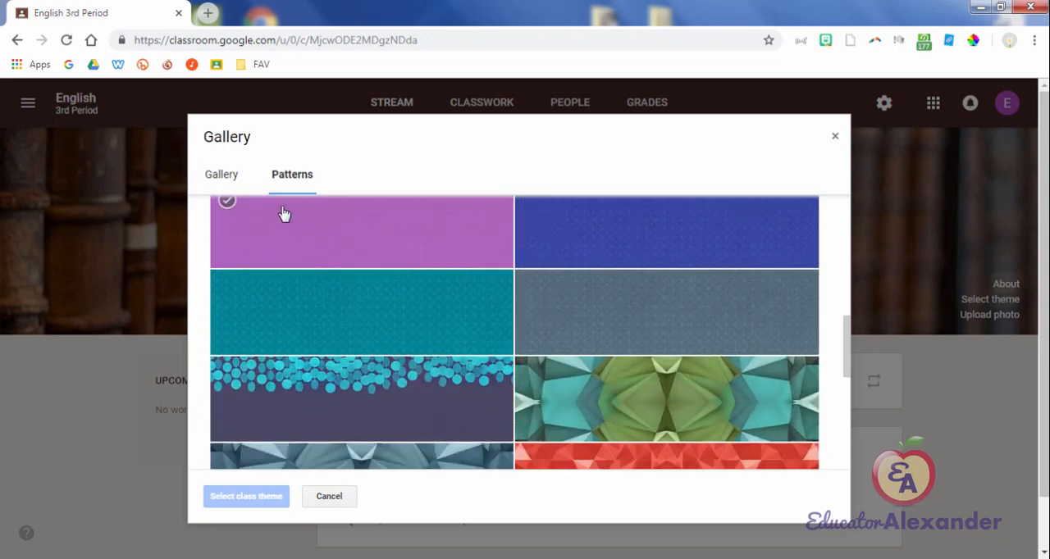
{"action": "left_click", "coordinate": [233, 178]}
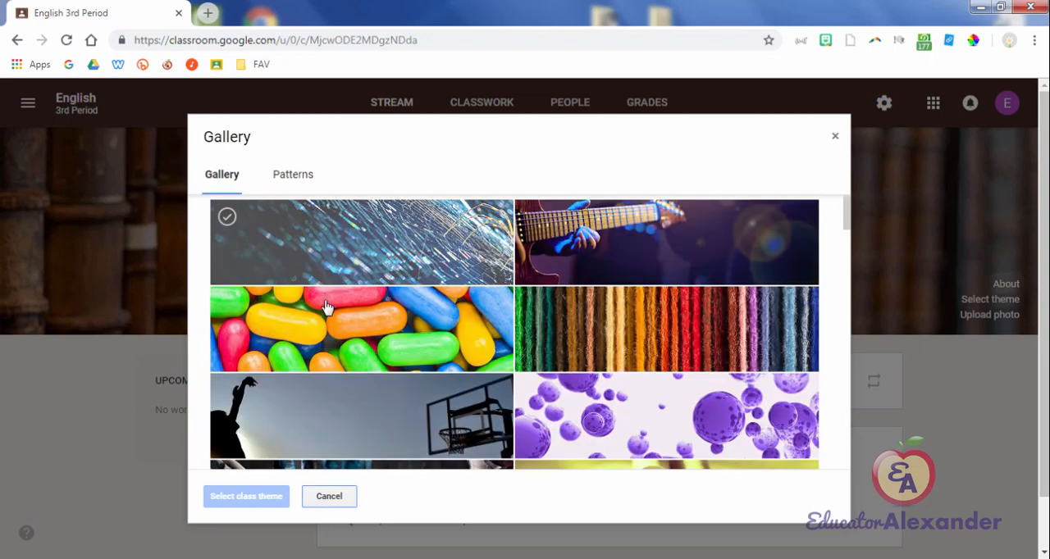
{"action": "double_click", "coordinate": [370, 319]}
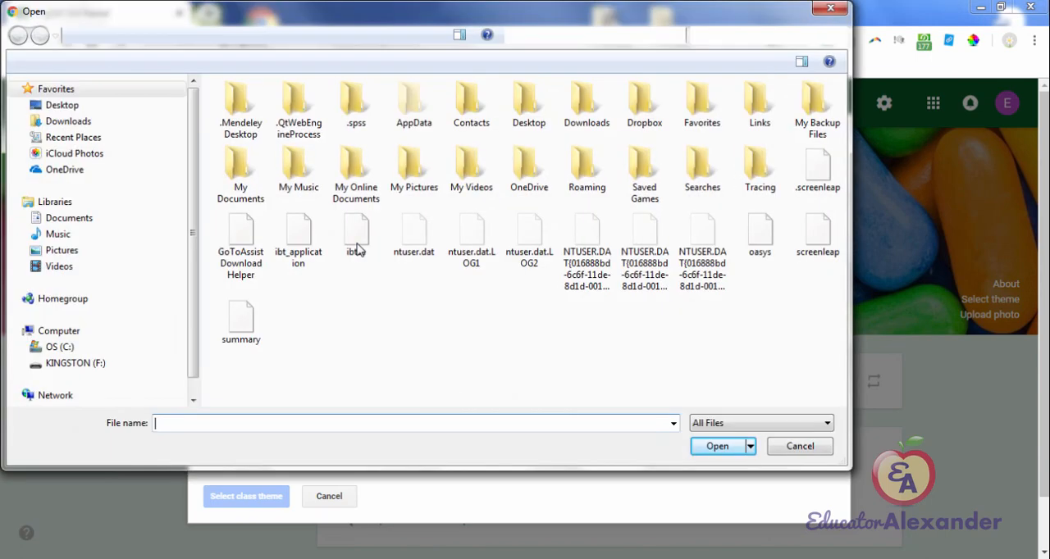
Step: Upload the image 003 (2) from My Pictures > MISC > Cartoons and apply it as the class theme, cropped to the three characters' heads
{"action": "left_click", "coordinate": [61, 250]}
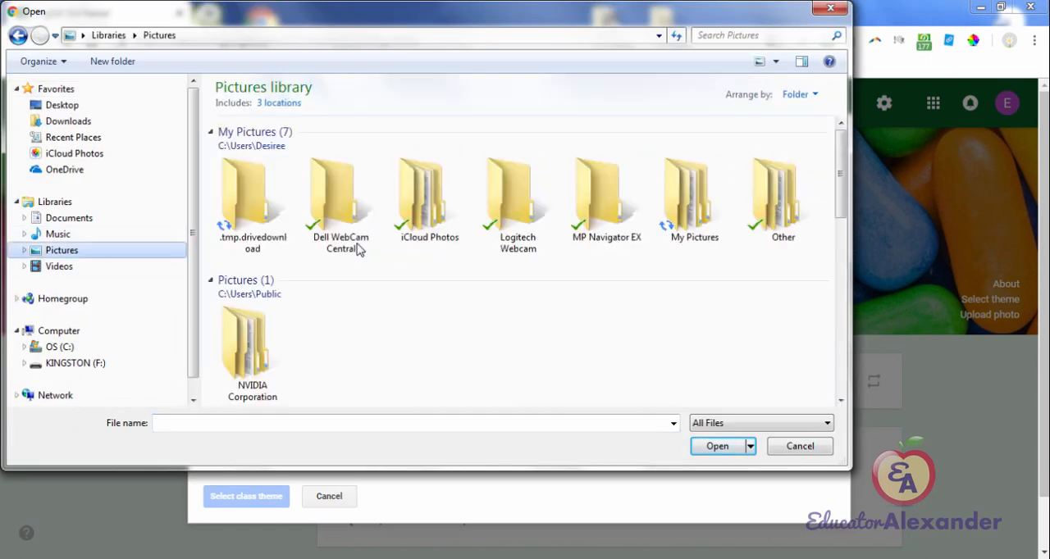
{"action": "left_click", "coordinate": [695, 201]}
{"action": "double_click", "coordinate": [694, 197]}
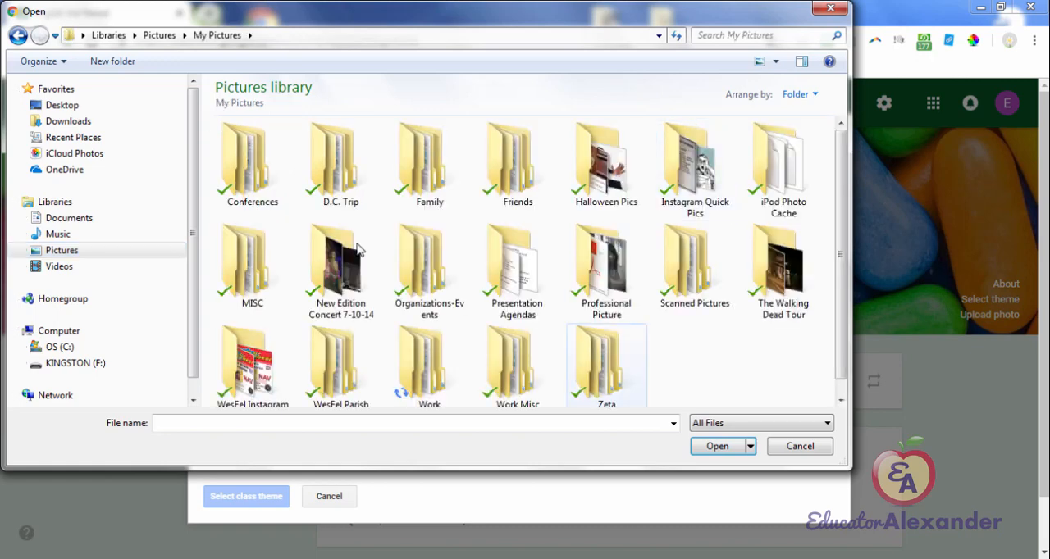
{"action": "scroll", "coordinate": [607, 164], "scroll_direction": "down", "scroll_amount": 1}
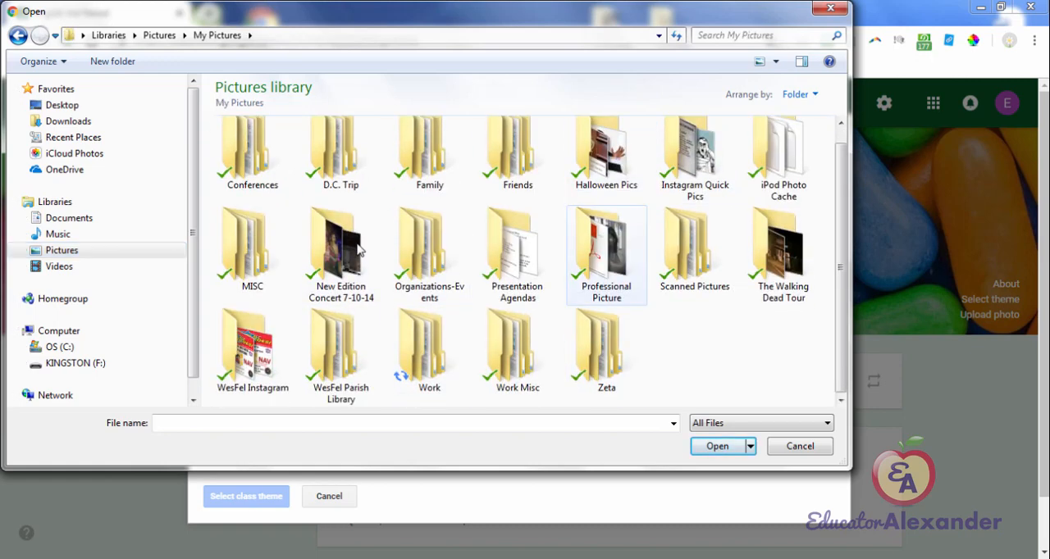
{"action": "double_click", "coordinate": [250, 246]}
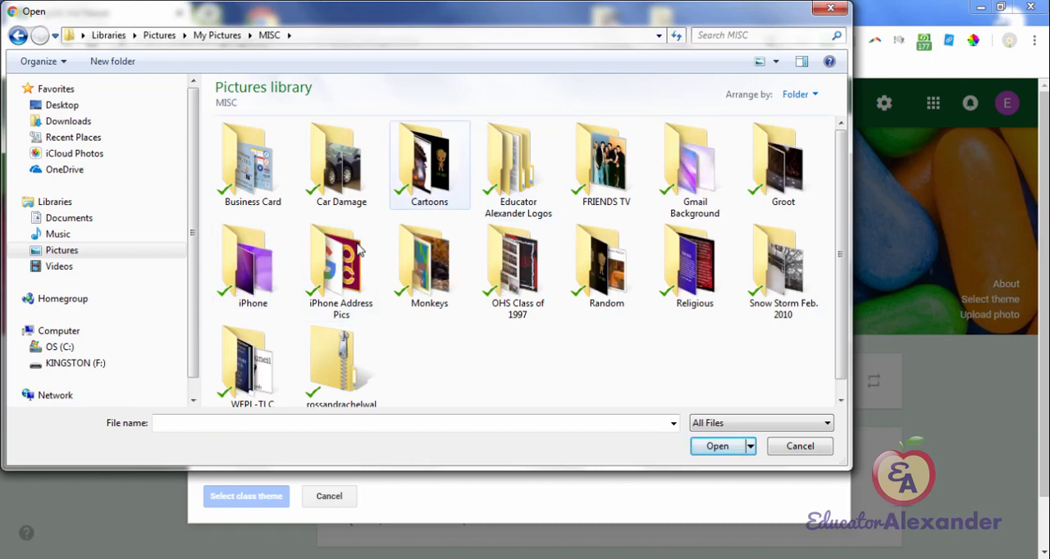
{"action": "double_click", "coordinate": [429, 164]}
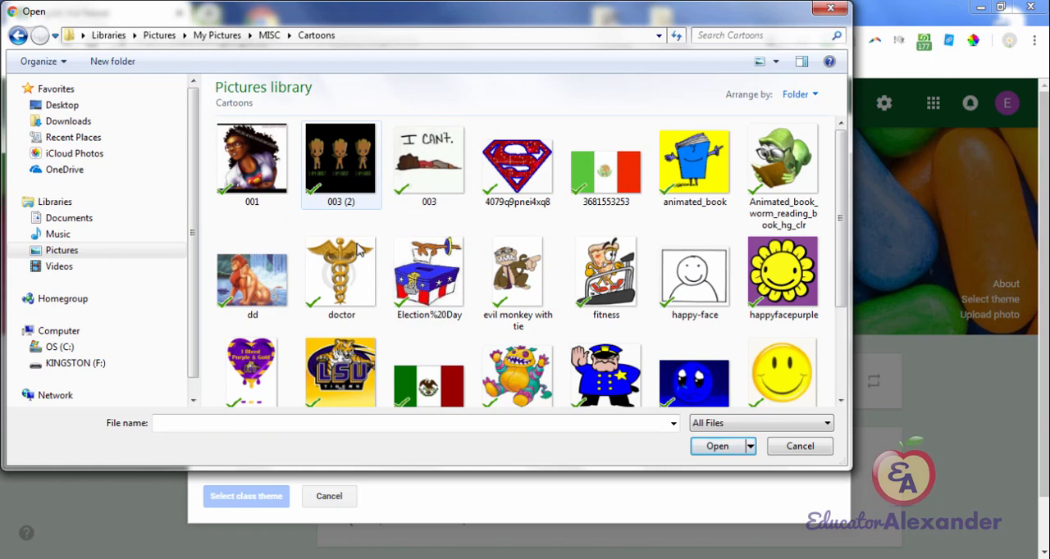
{"action": "double_click", "coordinate": [353, 168]}
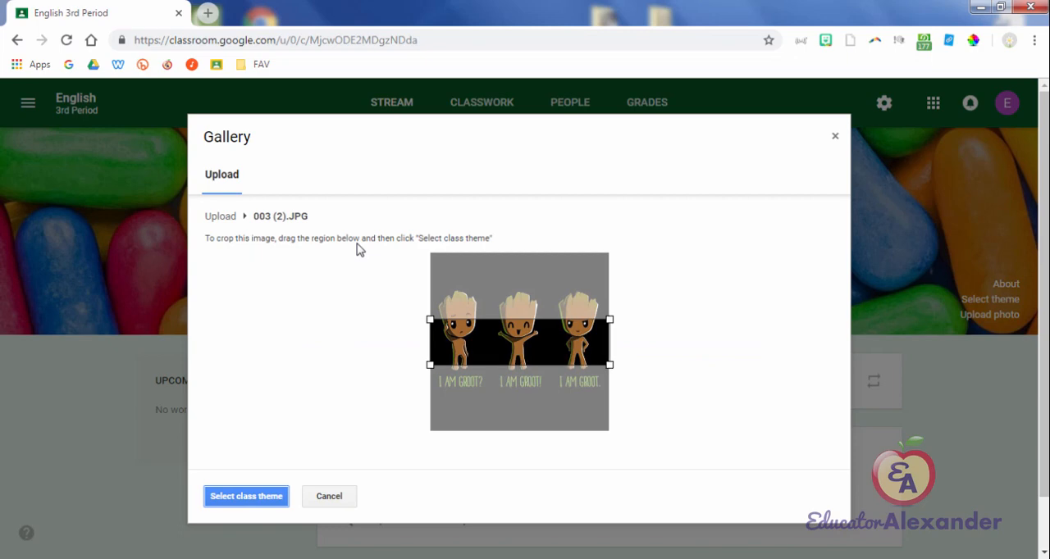
{"action": "mouse_move", "coordinate": [519, 342]}
{"action": "left_mouse_down"}
{"action": "mouse_move", "coordinate": [520, 289]}
{"action": "mouse_move", "coordinate": [520, 320]}
{"action": "left_mouse_up"}
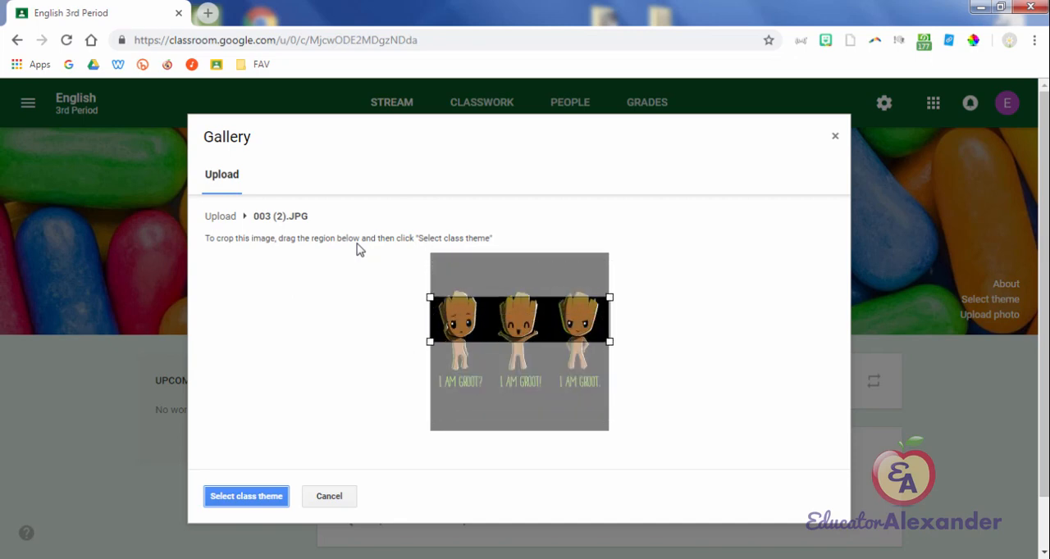
{"action": "left_click", "coordinate": [246, 496]}
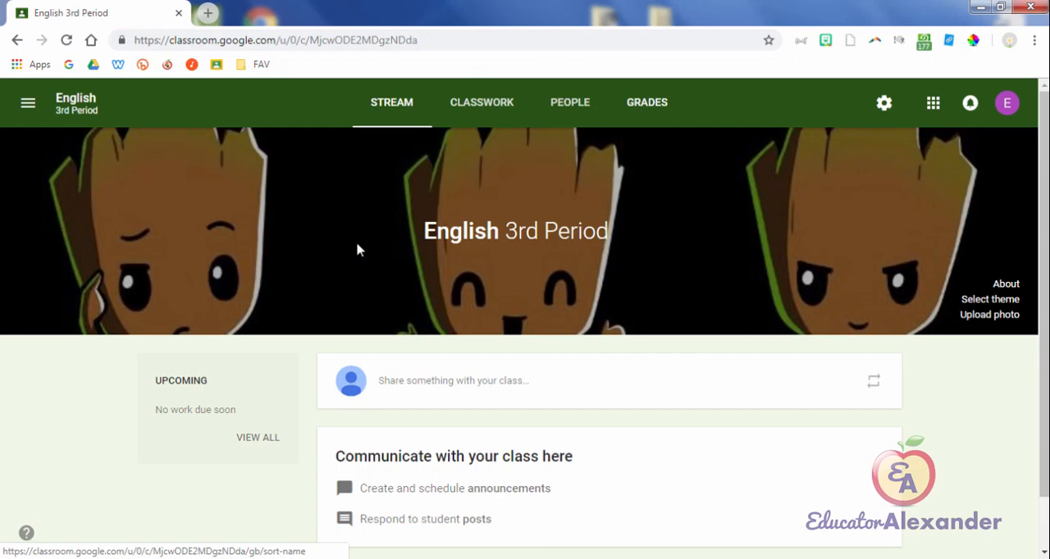
Step: Open the English class's People page and highlight the class code shown under Students
{"action": "key", "text": "shift+Tab"}
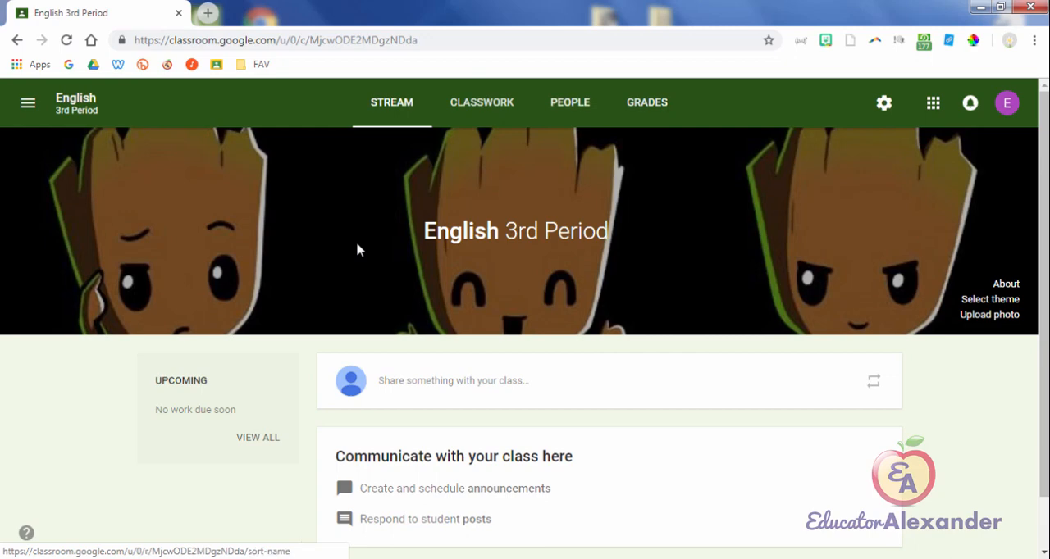
{"action": "key", "text": "Return"}
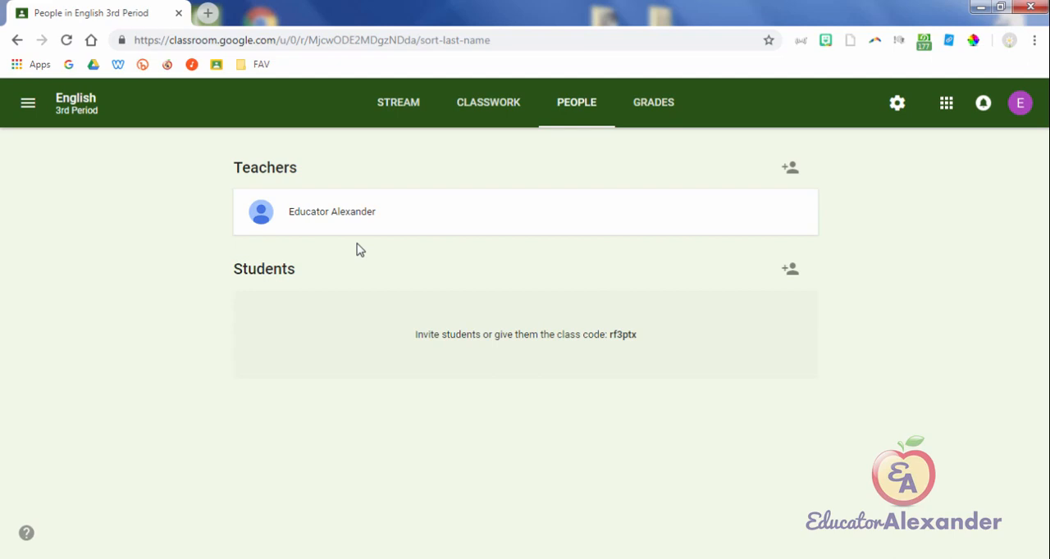
{"action": "left_click", "coordinate": [397, 102]}
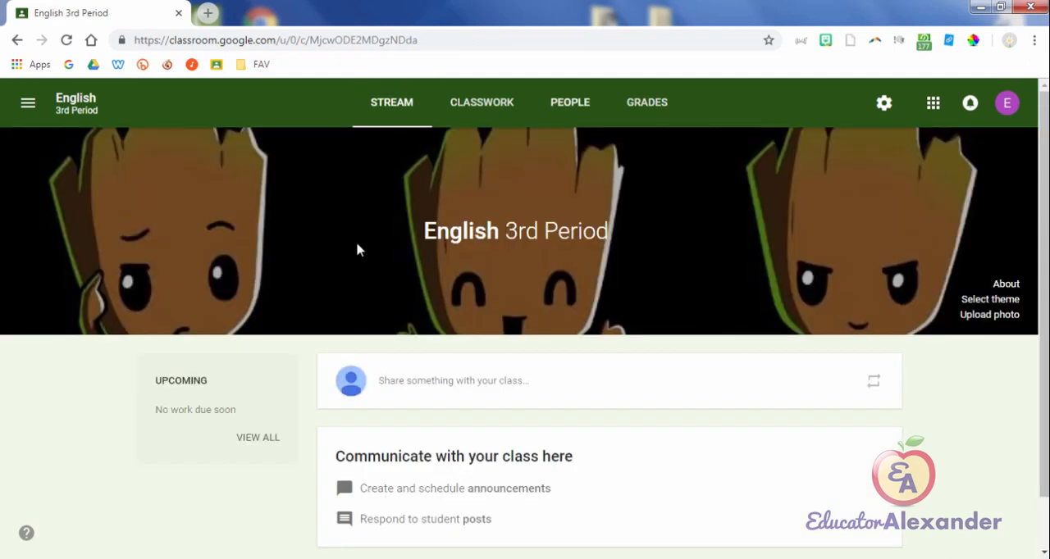
{"action": "left_click", "coordinate": [570, 102]}
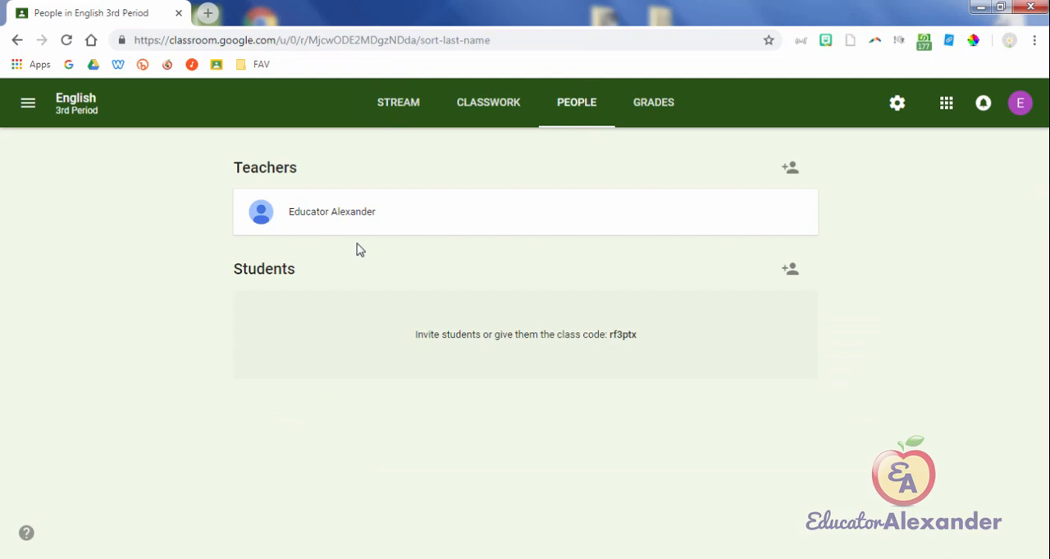
{"action": "mouse_move", "coordinate": [637, 335]}
{"action": "left_mouse_down"}
{"action": "mouse_move", "coordinate": [414, 335]}
{"action": "mouse_move", "coordinate": [614, 335]}
{"action": "mouse_move", "coordinate": [605, 334]}
{"action": "left_mouse_up"}
Step: Open the class settings and display the class code enlarged and in full screen, closing the display when done
{"action": "left_click", "coordinate": [358, 249]}
{"action": "key", "text": "Return"}
{"action": "scroll", "coordinate": [358, 250], "scroll_direction": "down", "scroll_amount": 4}
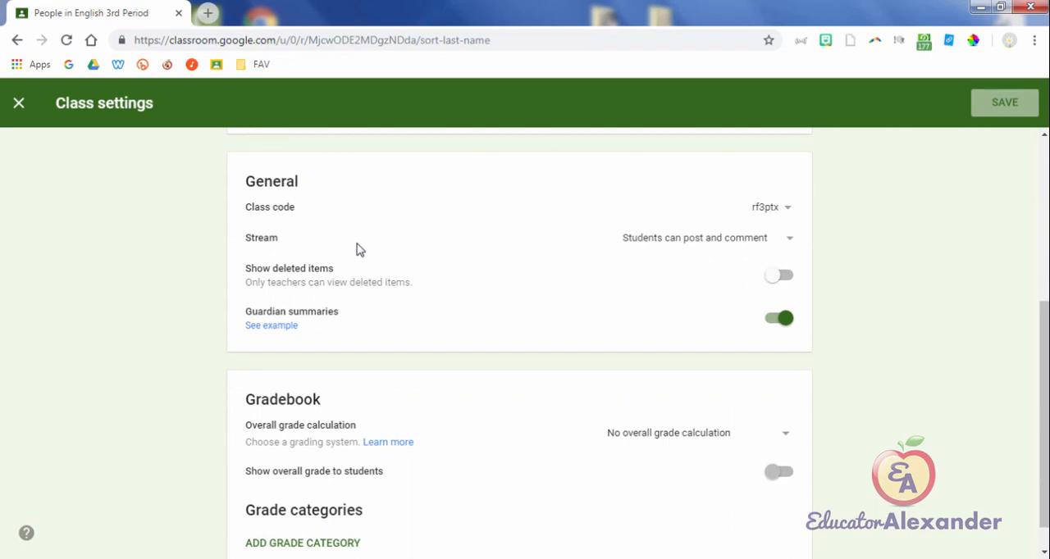
{"action": "key", "text": "Return"}
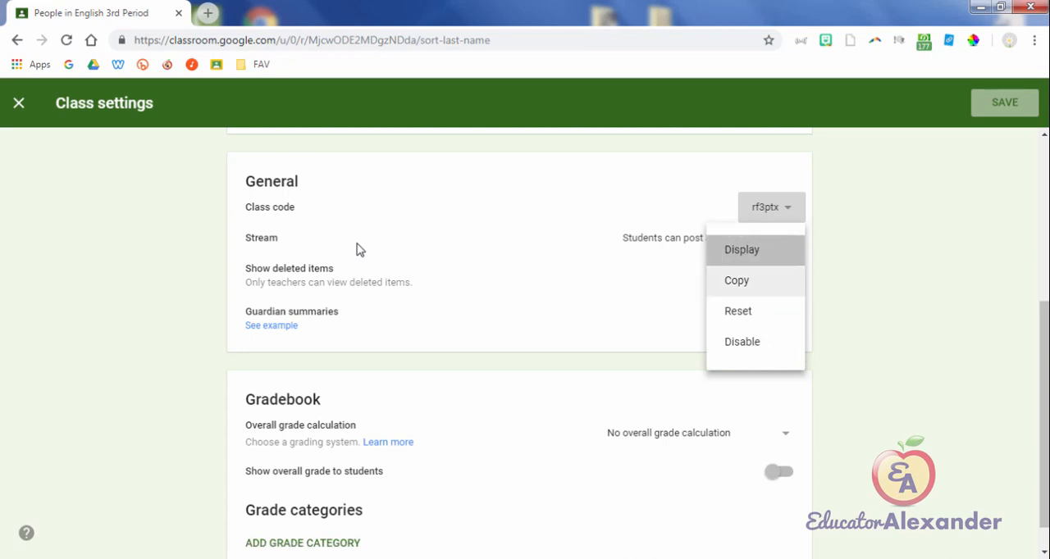
{"action": "key", "text": "Return"}
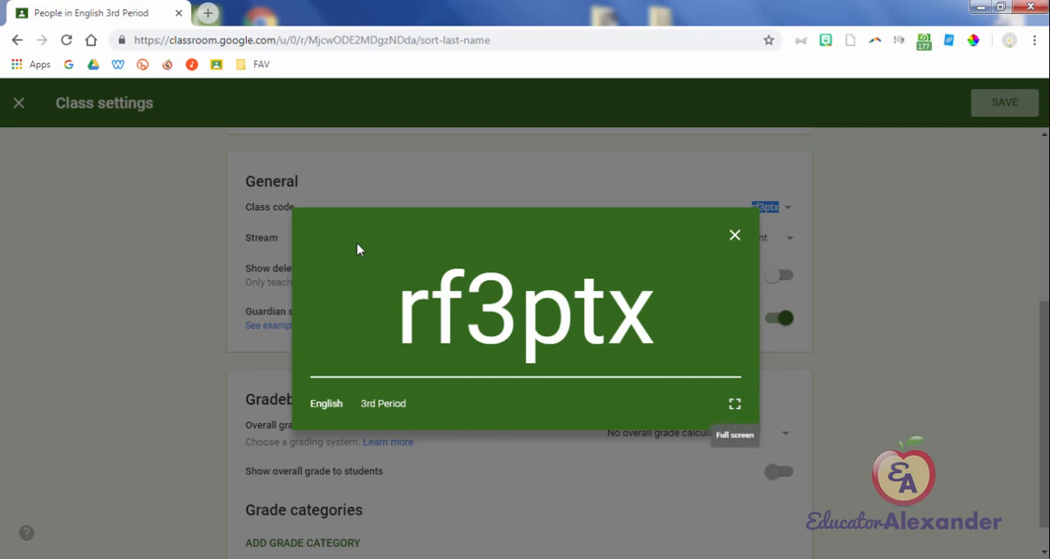
{"action": "left_click", "coordinate": [734, 404]}
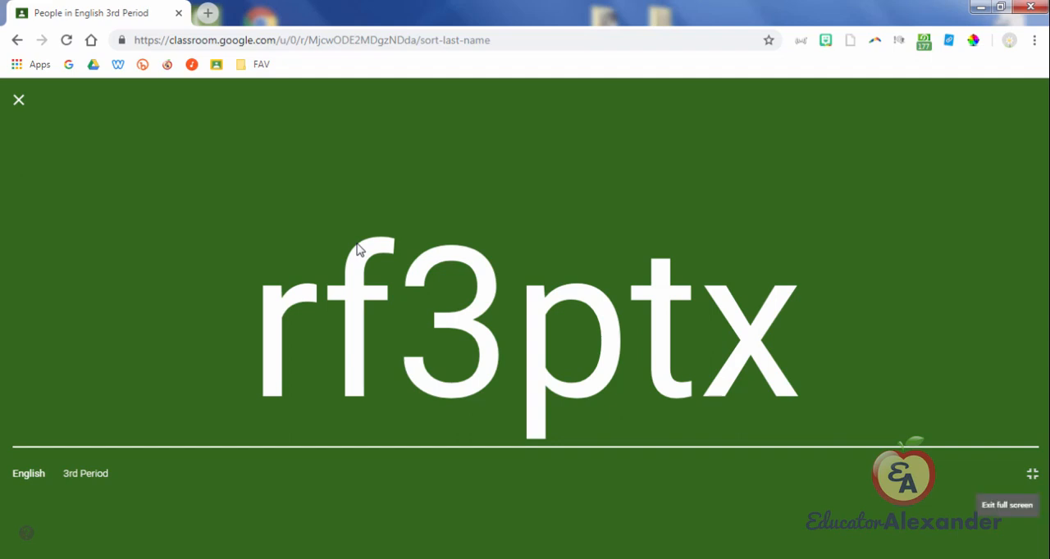
{"action": "key", "text": "Escape"}
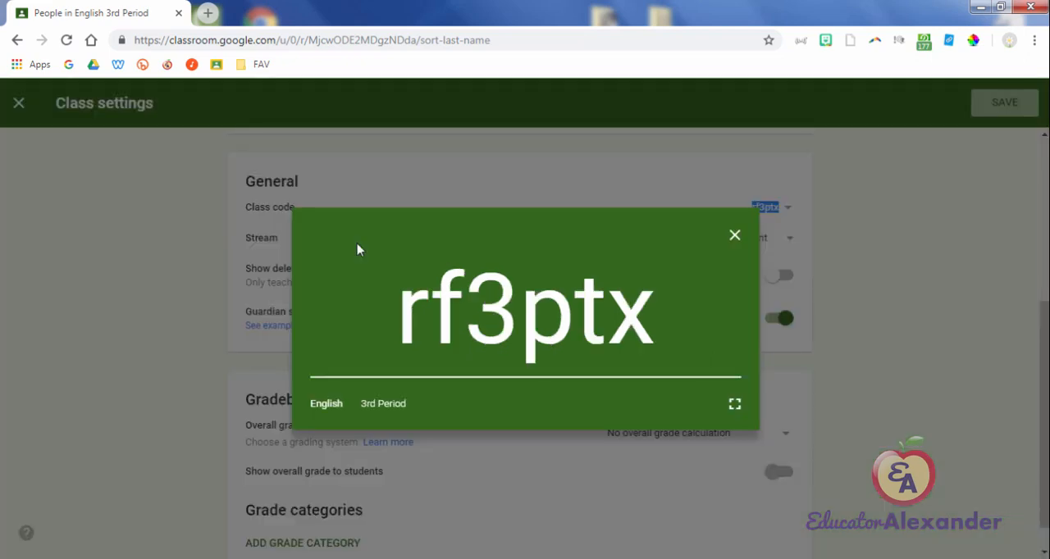
{"action": "key", "text": "Escape"}
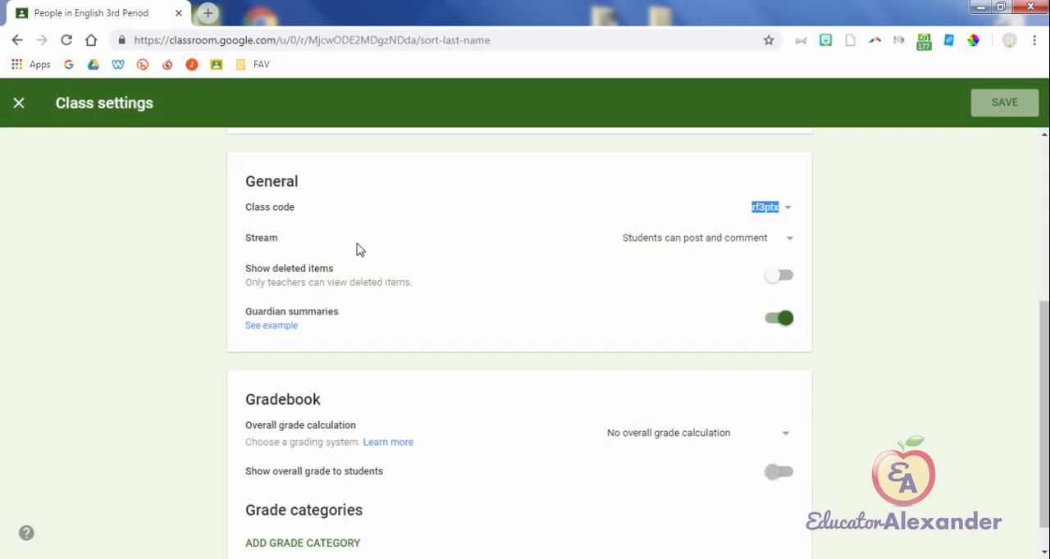
Step: Reset the class code in the General section of the class settings
{"action": "left_click", "coordinate": [360, 250]}
{"action": "left_click", "coordinate": [786, 207]}
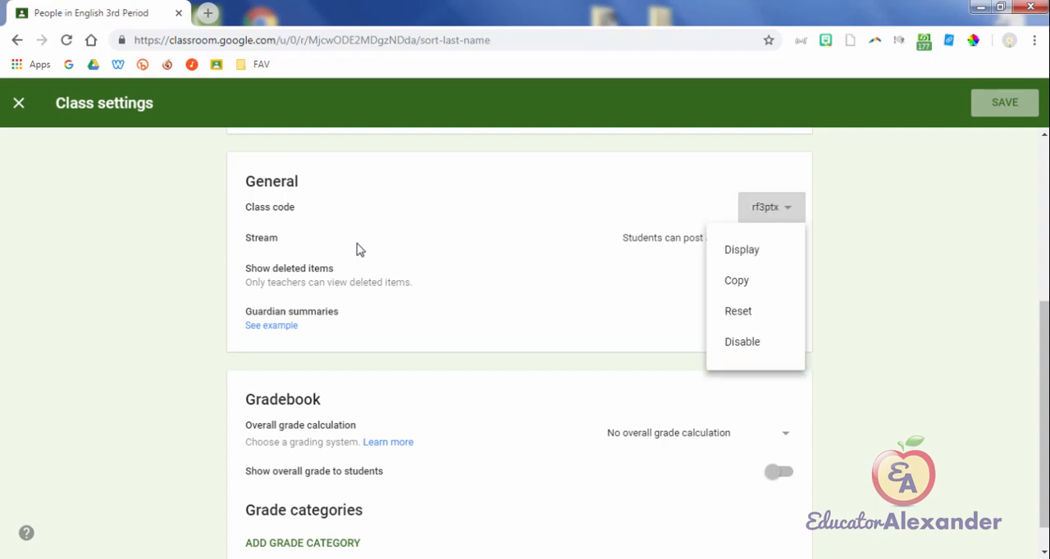
{"action": "left_click", "coordinate": [737, 311]}
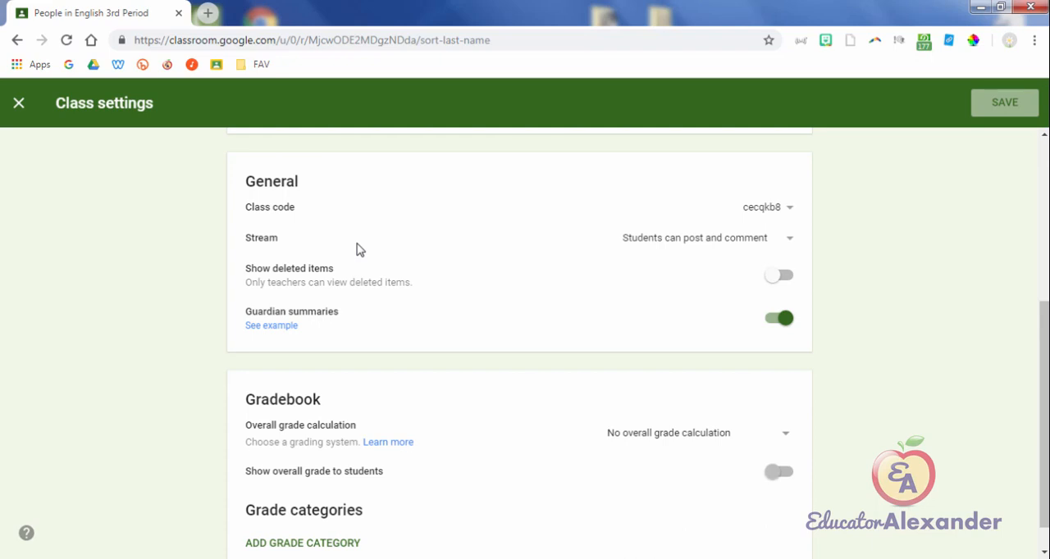
Step: Disable the class code and enable it again to generate a new one
{"action": "left_click", "coordinate": [767, 208]}
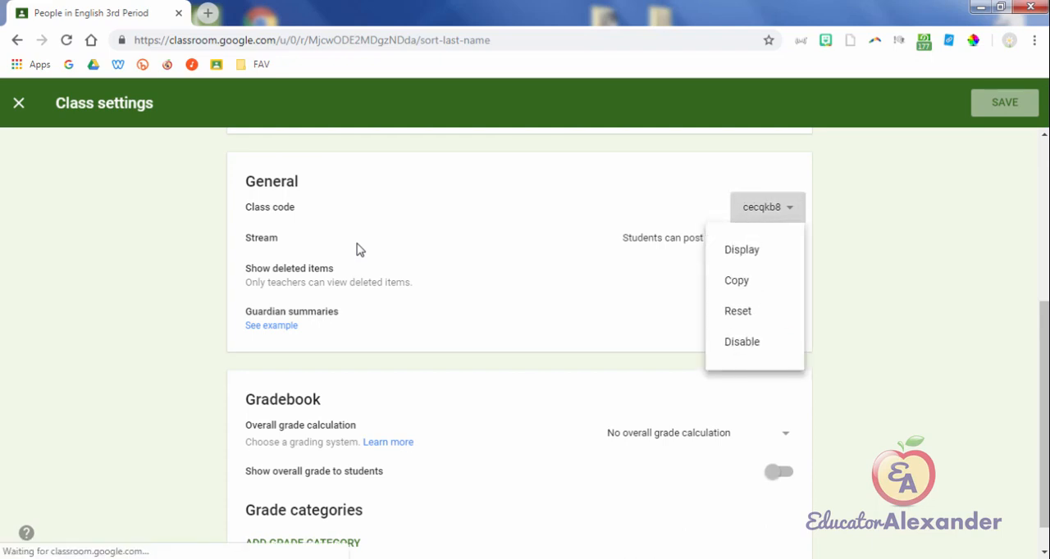
{"action": "left_click", "coordinate": [742, 342]}
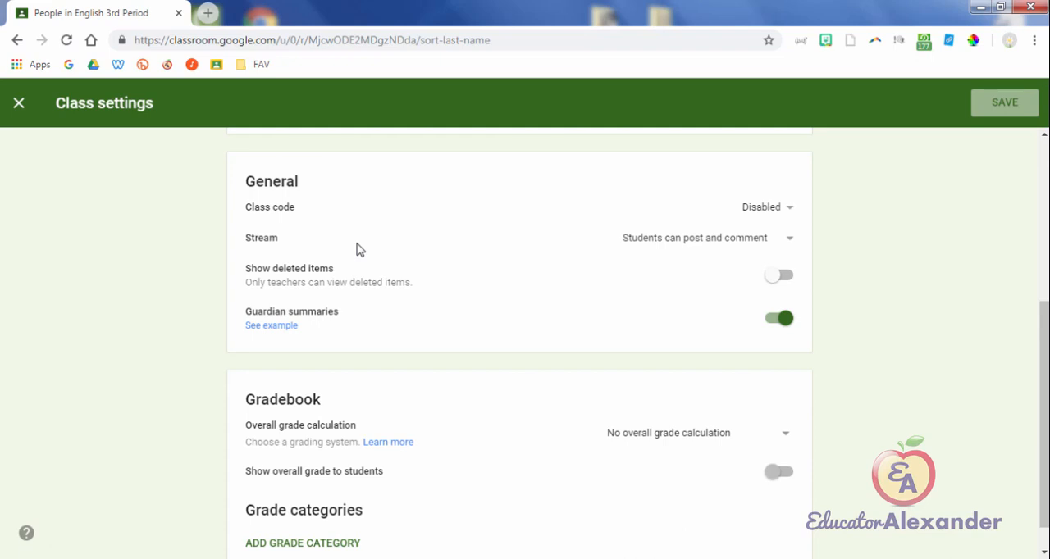
{"action": "key", "text": "Return"}
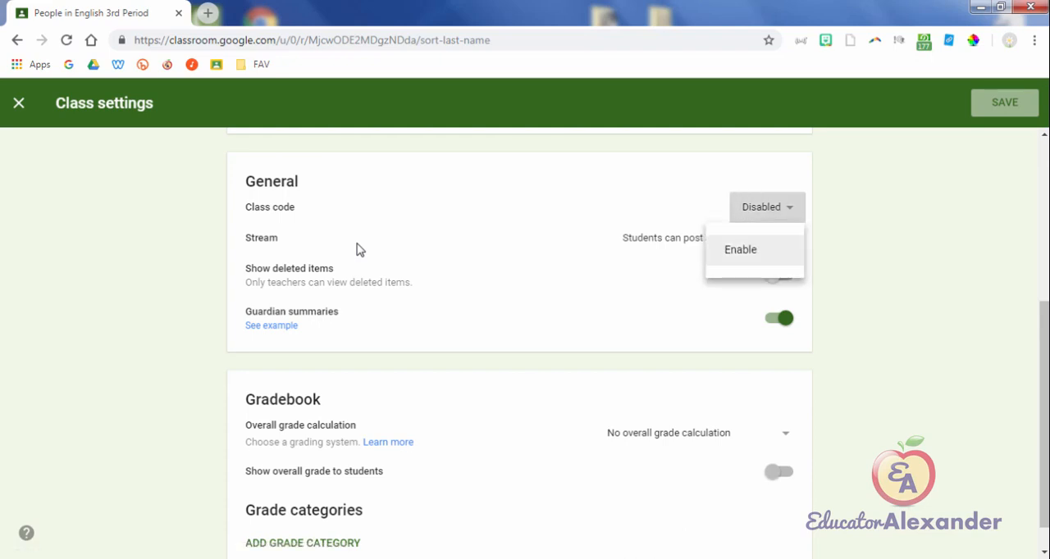
{"action": "left_click", "coordinate": [359, 246]}
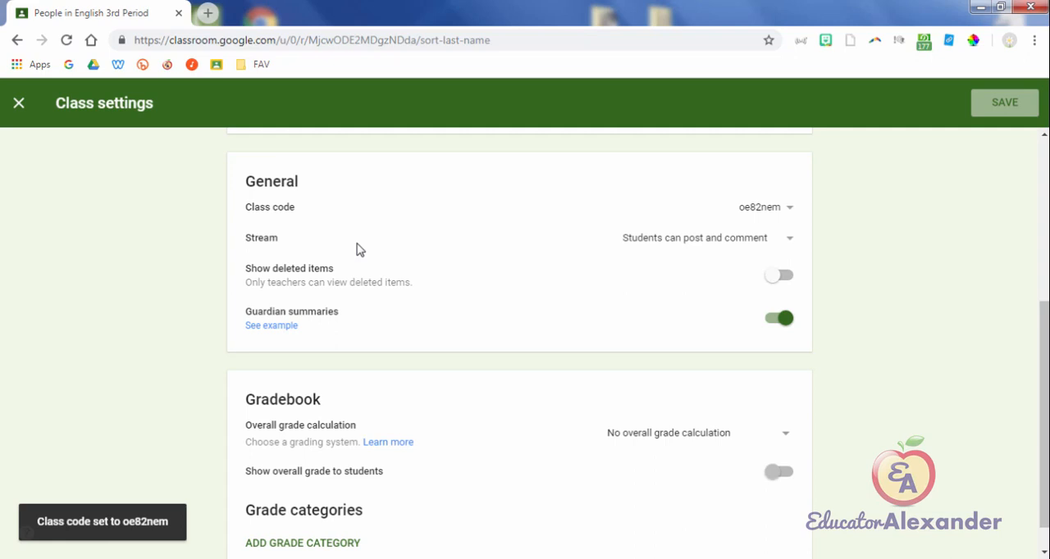
Step: Copy the new class code and close the class settings
{"action": "left_click", "coordinate": [785, 207]}
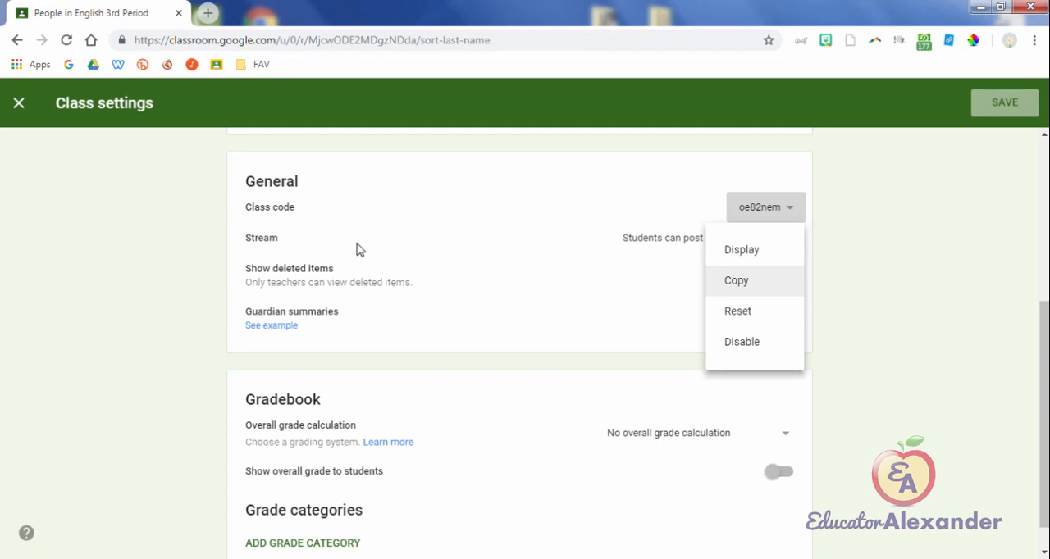
{"action": "left_click", "coordinate": [736, 280]}
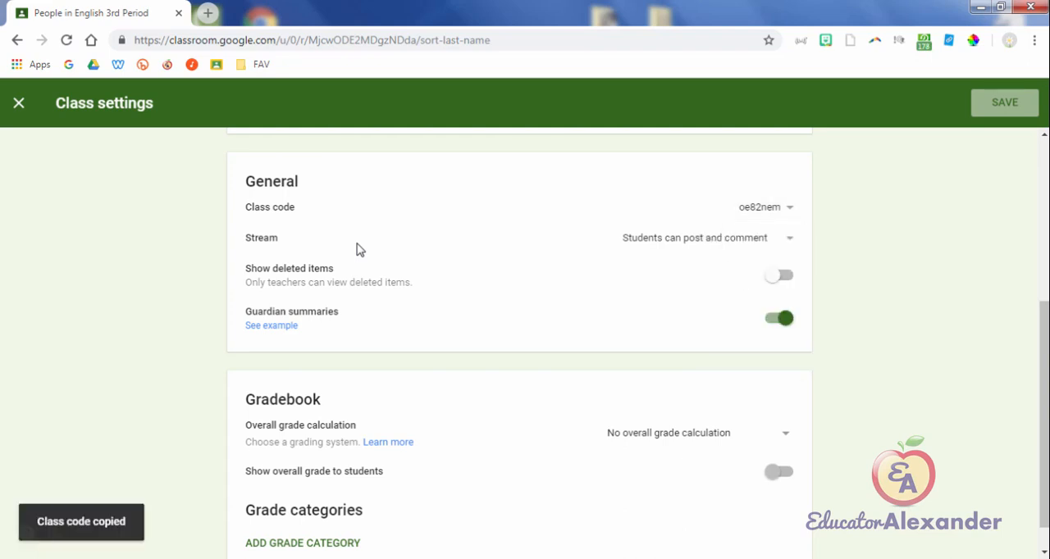
{"action": "scroll", "coordinate": [357, 248], "scroll_direction": "up", "scroll_amount": 4}
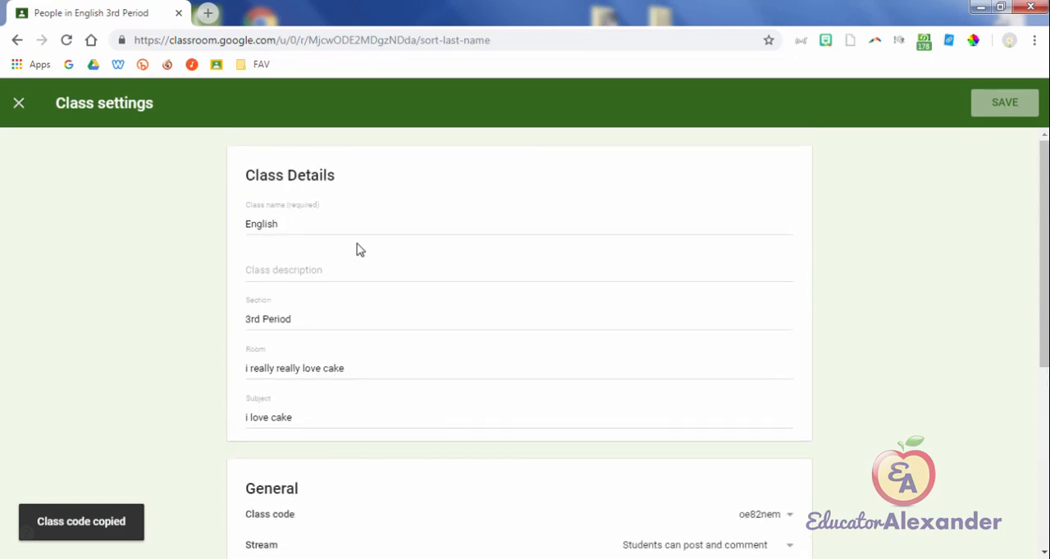
{"action": "left_click", "coordinate": [18, 104]}
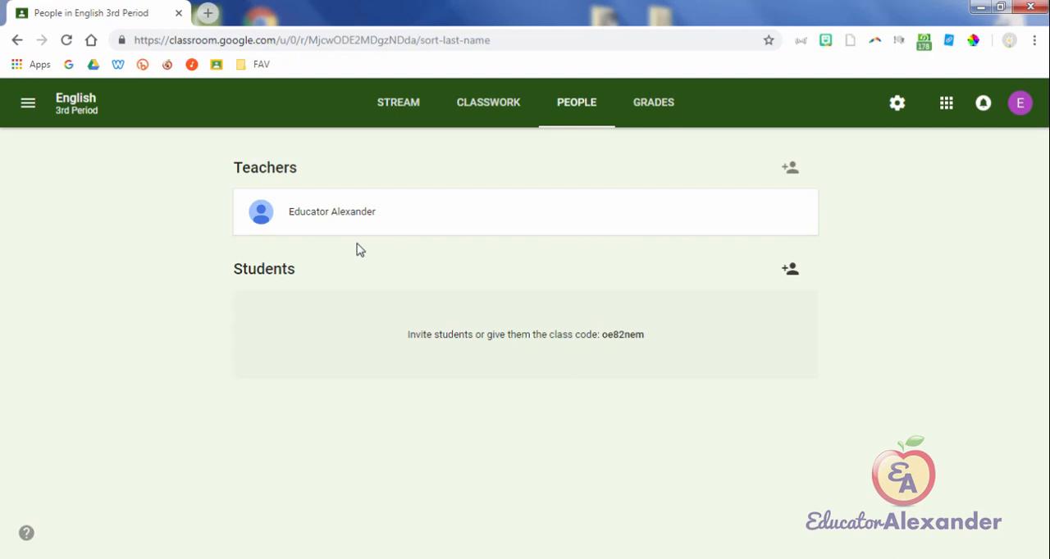
Step: Examine the Invite students dialog on the People page and close it without inviting anyone
{"action": "left_click", "coordinate": [790, 269]}
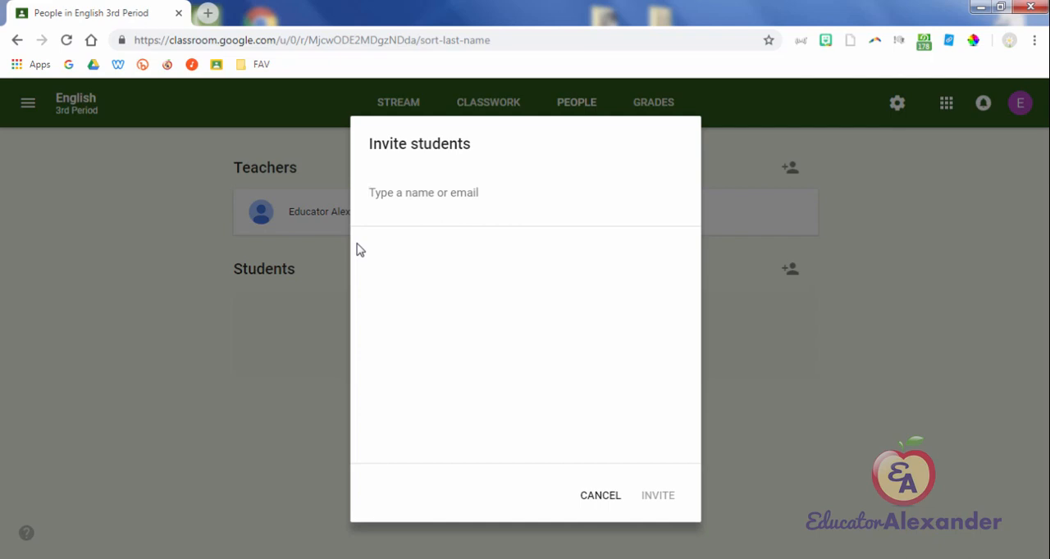
{"action": "key", "text": "Escape"}
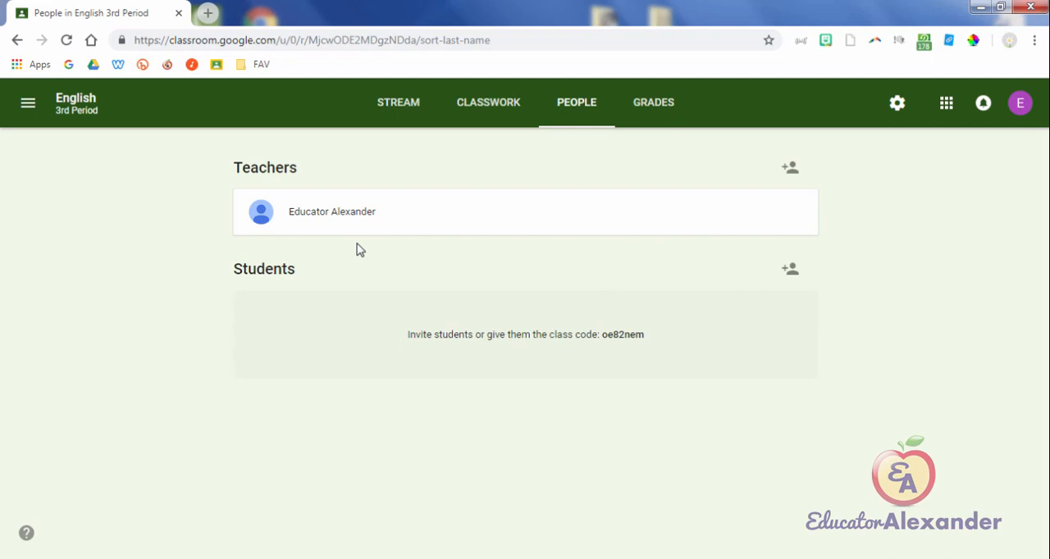
{"action": "key", "text": "Return"}
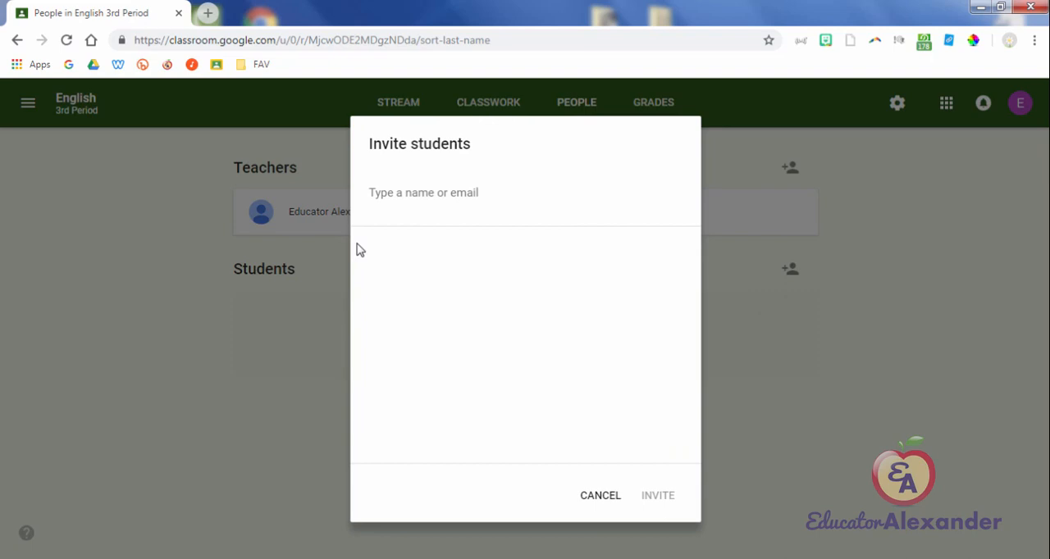
{"action": "key", "text": "Tab"}
{"action": "key", "text": "Return"}
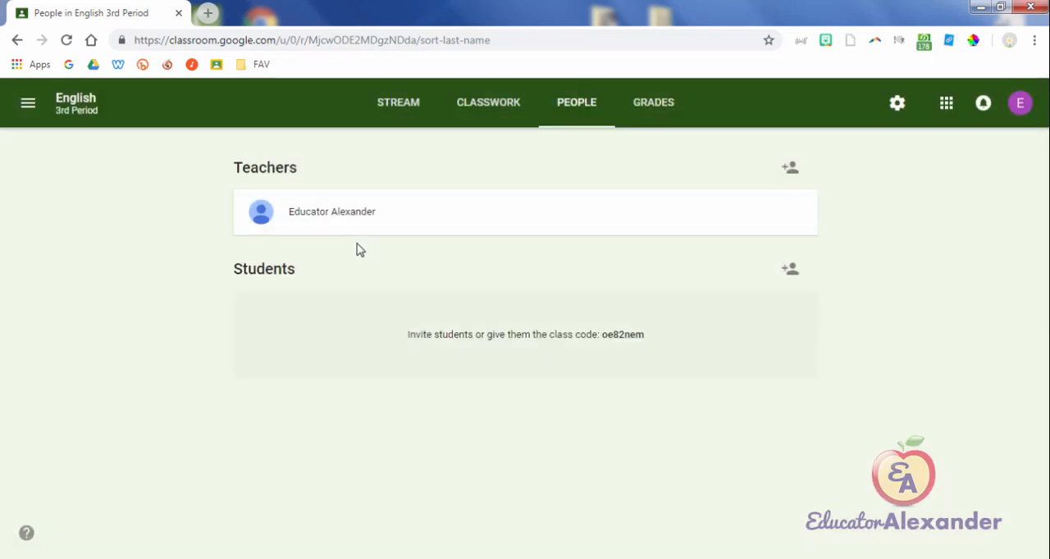
Step: Return to the Classes page, reopen the English class and go to its People page
{"action": "key", "text": "Return"}
{"action": "key", "text": "Return"}
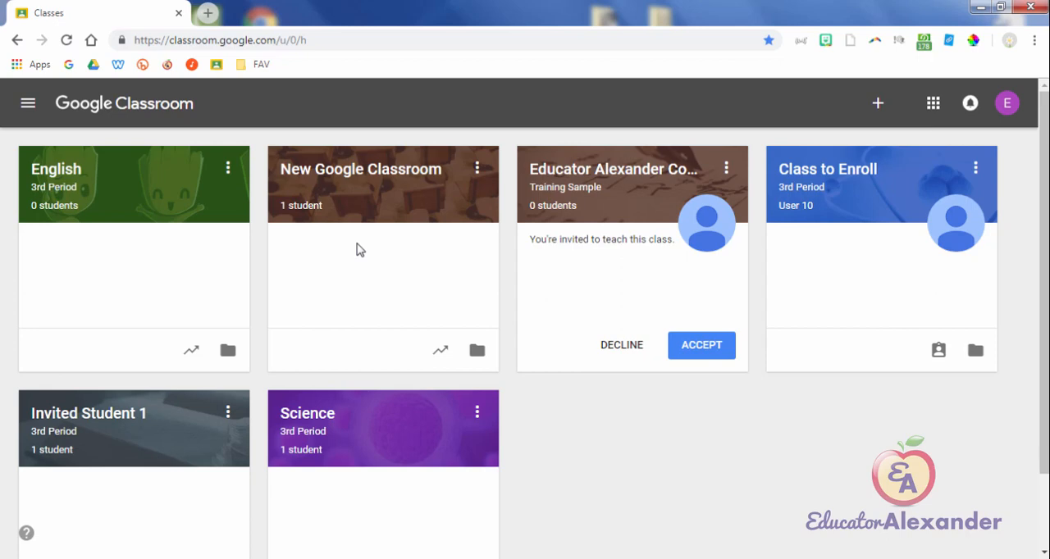
{"action": "left_click", "coordinate": [56, 169]}
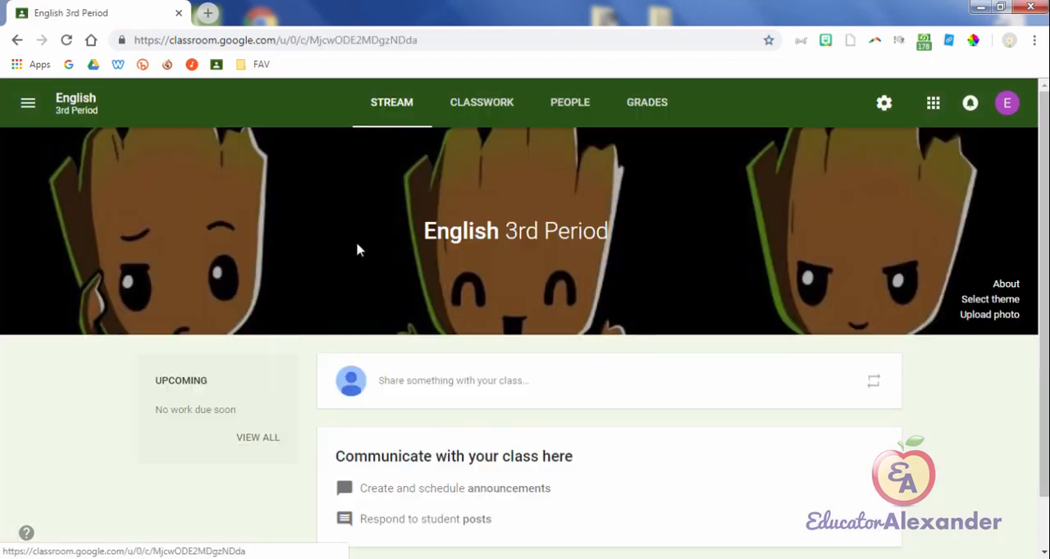
{"action": "left_click", "coordinate": [570, 101]}
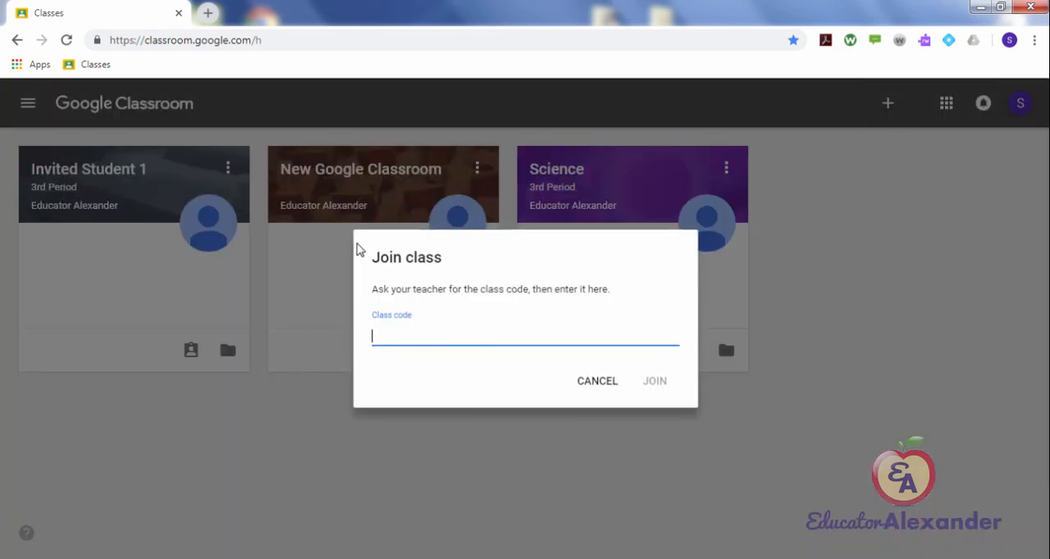
Step: Join the English class from the student account by pasting the copied class code into the Join class dialog
{"action": "key", "text": "Tab"}
{"action": "key", "text": "Return"}
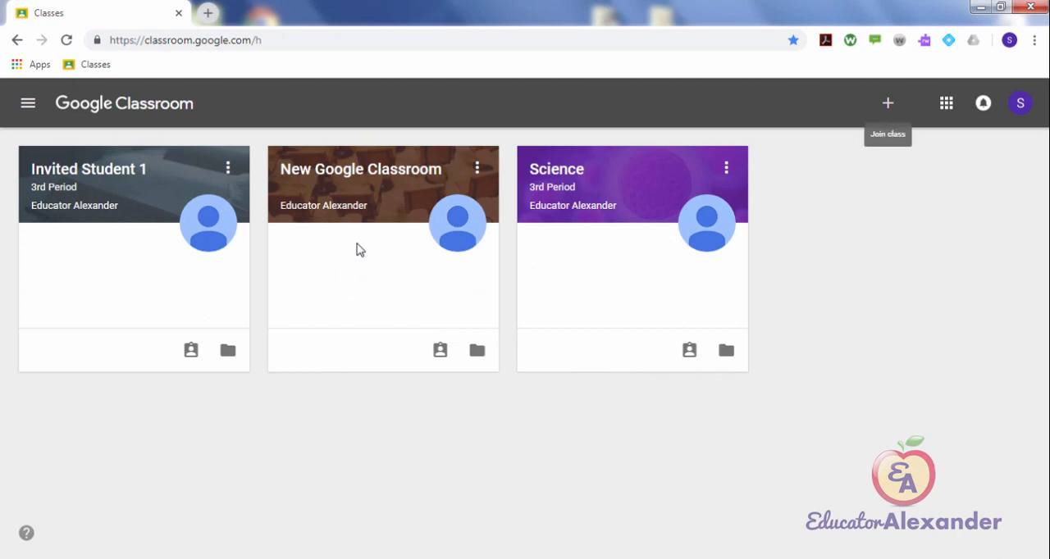
{"action": "left_click", "coordinate": [887, 104]}
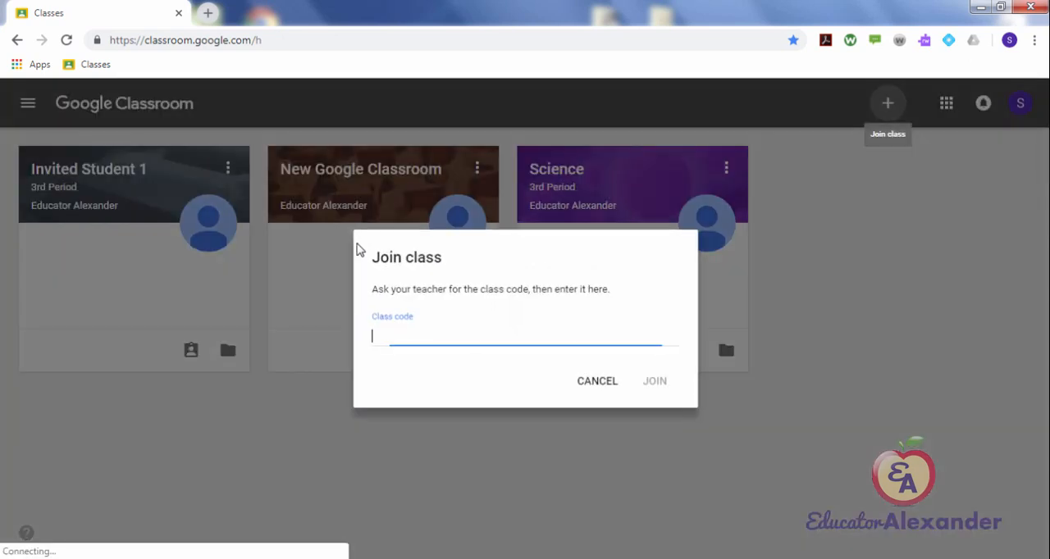
{"action": "right_click", "coordinate": [441, 335]}
{"action": "left_click", "coordinate": [476, 200]}
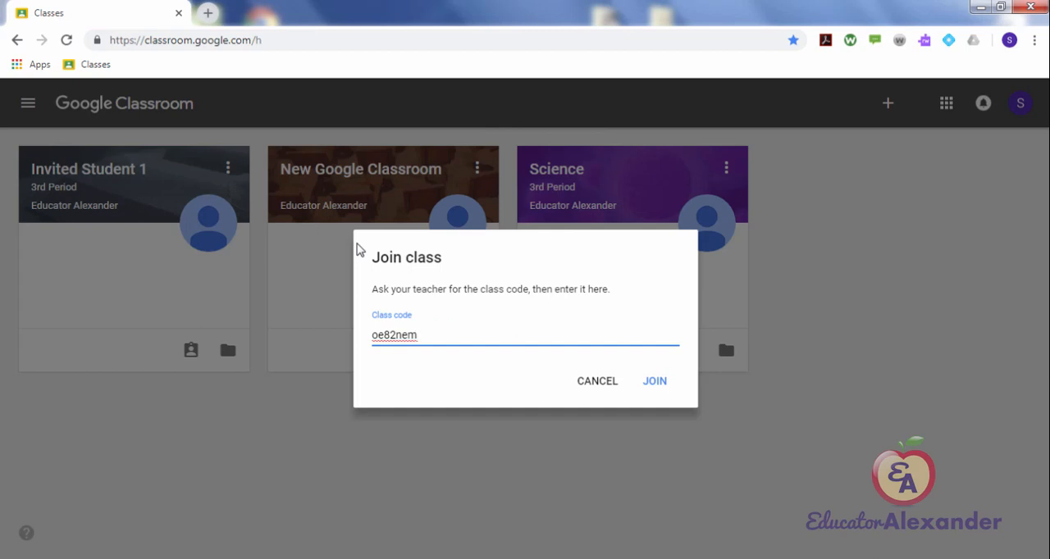
{"action": "key", "text": "Return"}
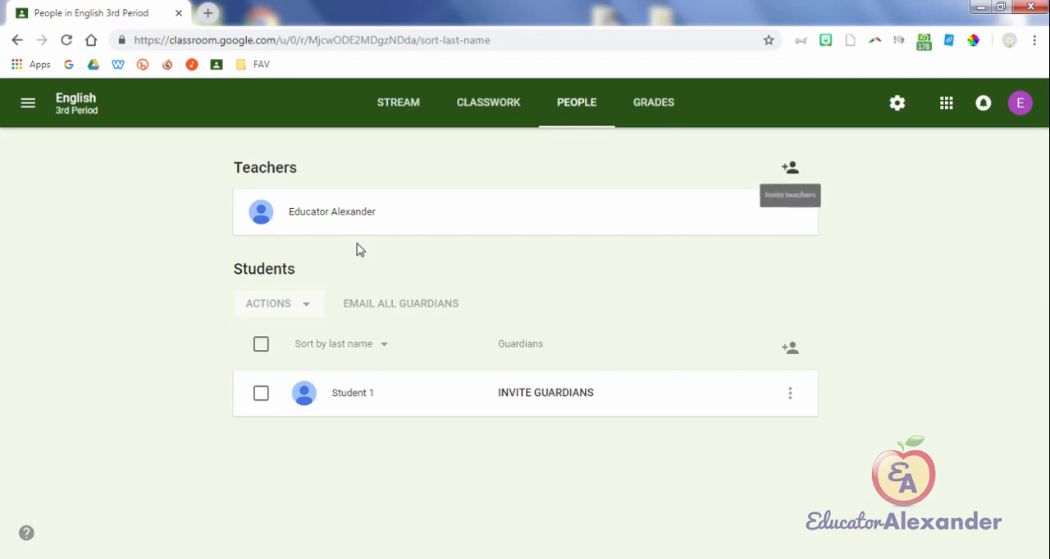
Step: Examine the Invite teachers dialog on the English class's People page and close it without inviting anyone
{"action": "left_click", "coordinate": [790, 167]}
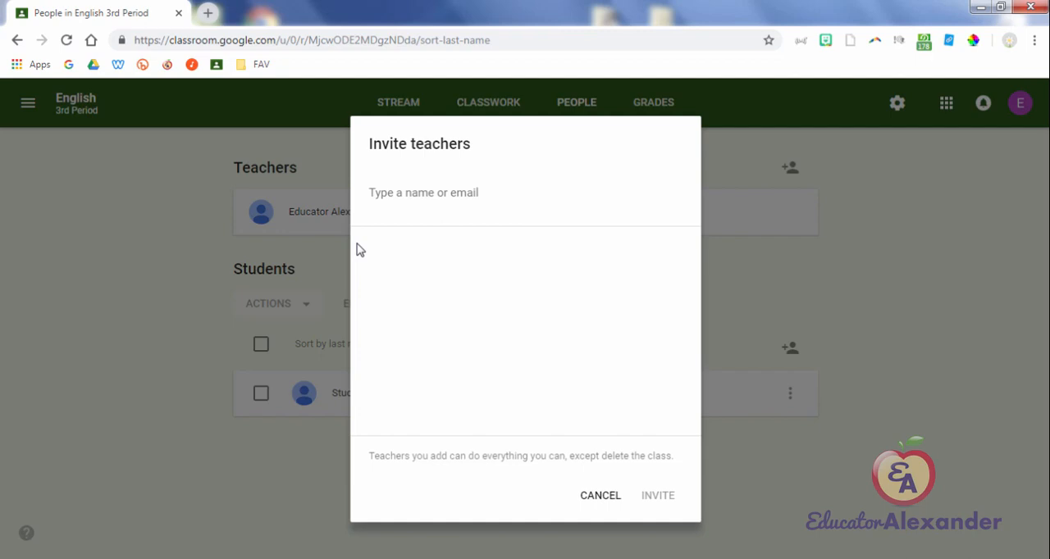
{"action": "left_click", "coordinate": [601, 495]}
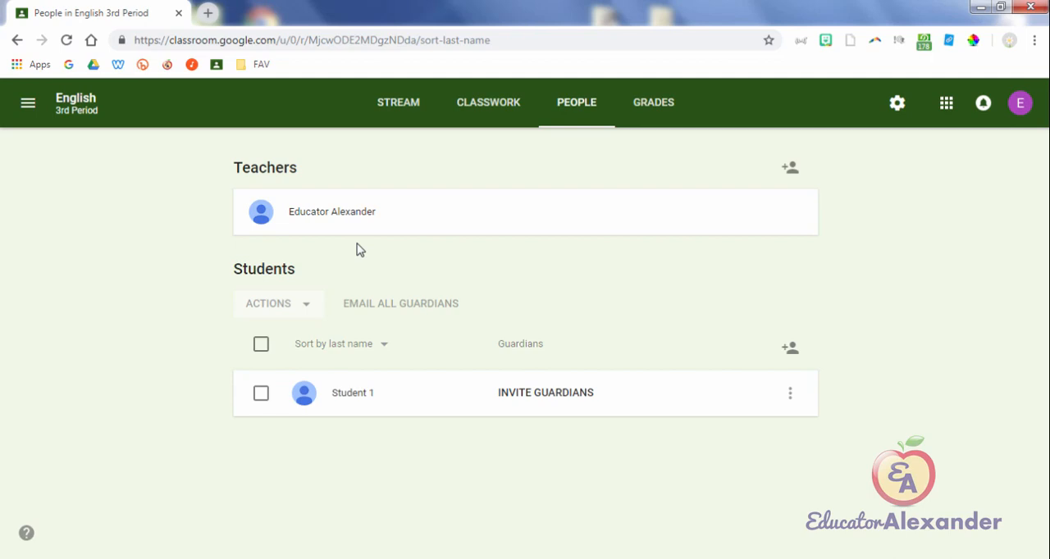
Step: Select Student 1 in the student list and mute the student, confirming the choice
{"action": "key", "text": "space"}
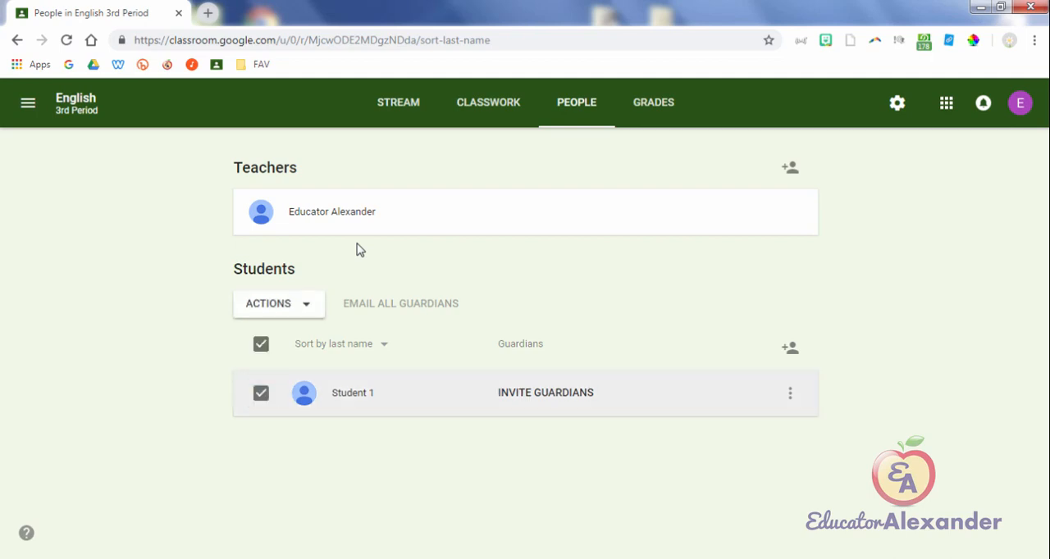
{"action": "key", "text": "space"}
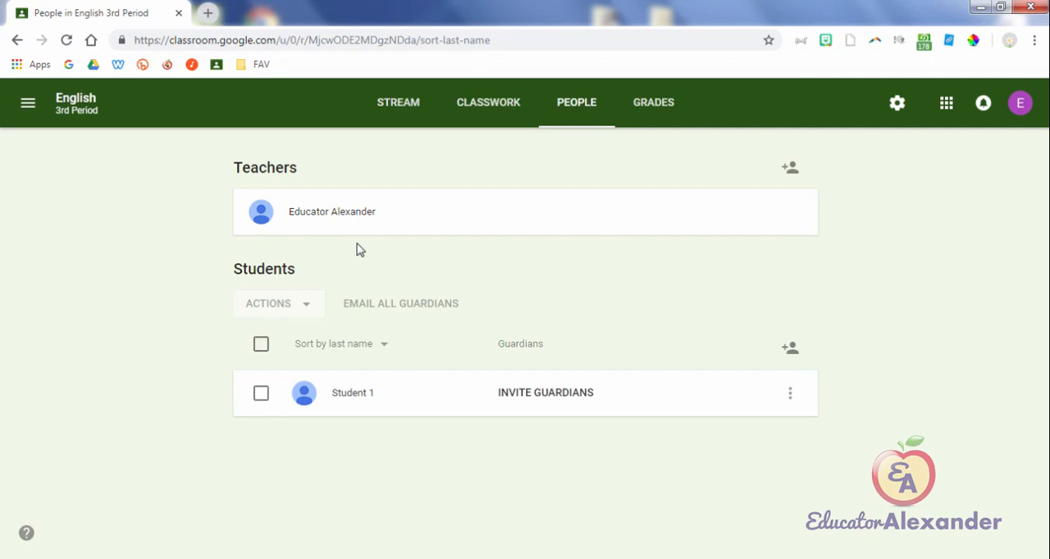
{"action": "key", "text": "space"}
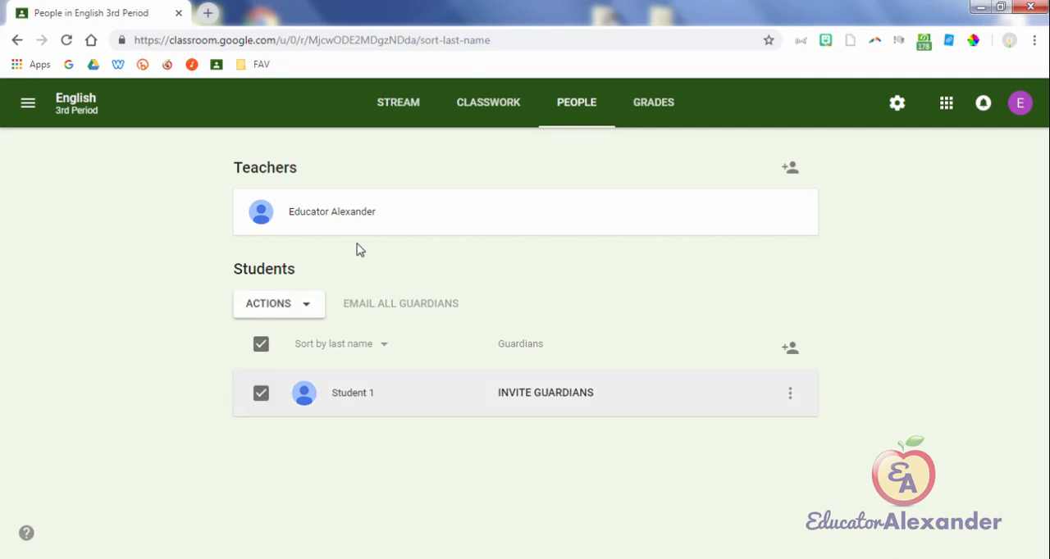
{"action": "key", "text": "Return"}
{"action": "key", "text": "Down"}
{"action": "key", "text": "Down"}
{"action": "key", "text": "Down"}
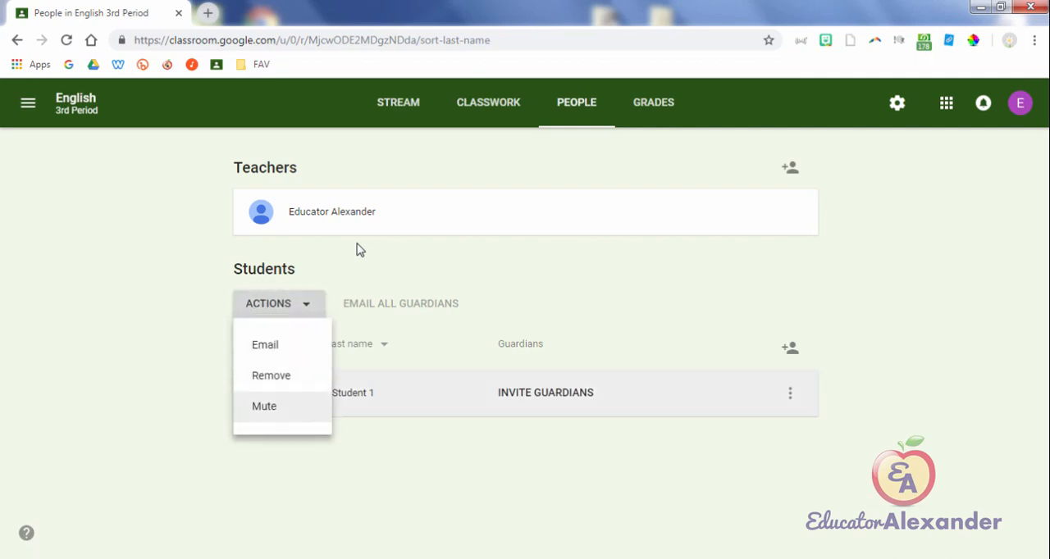
{"action": "key", "text": "Return"}
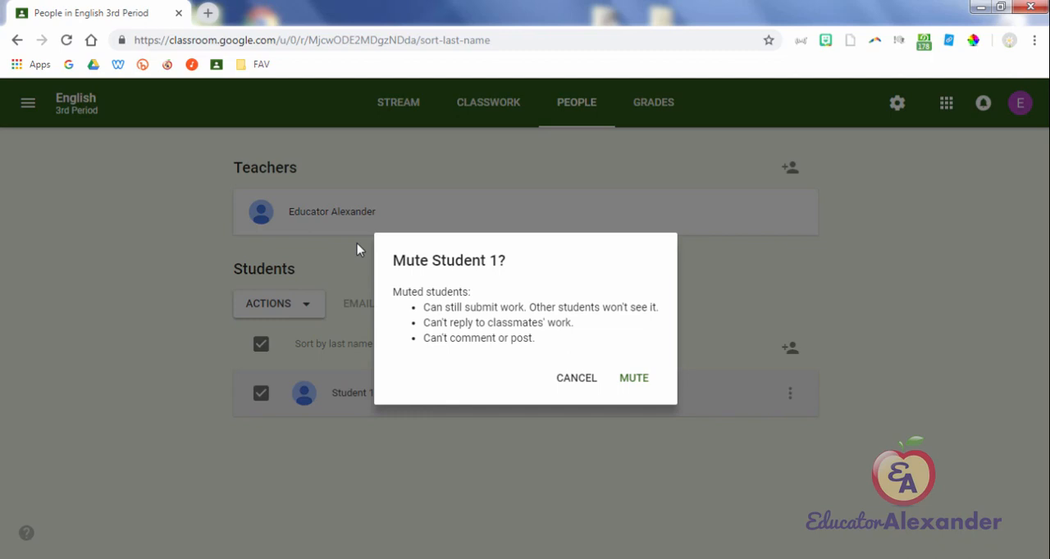
{"action": "key", "text": "Return"}
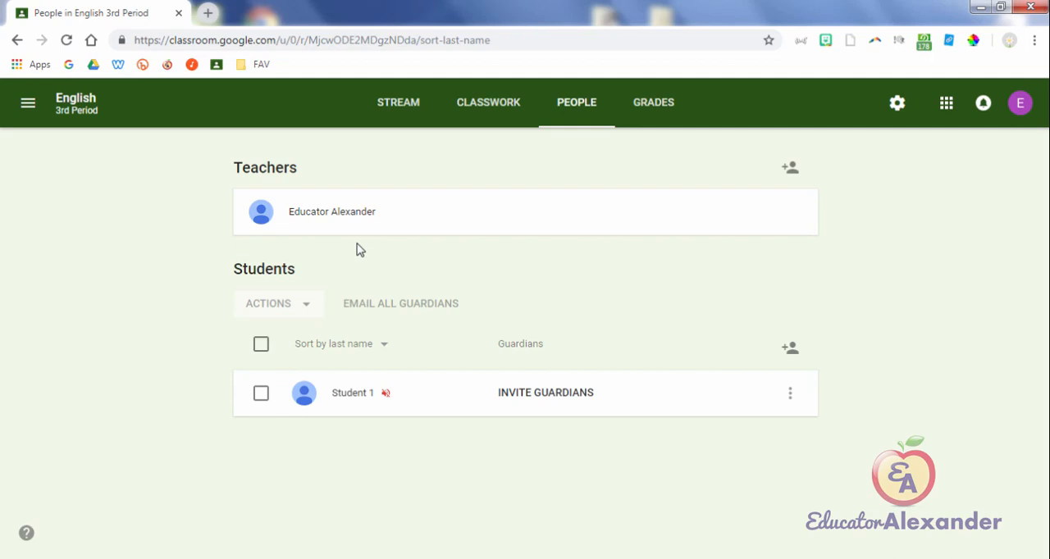
Step: Select Student 1 again and unmute the student, confirming the choice
{"action": "left_click", "coordinate": [261, 393]}
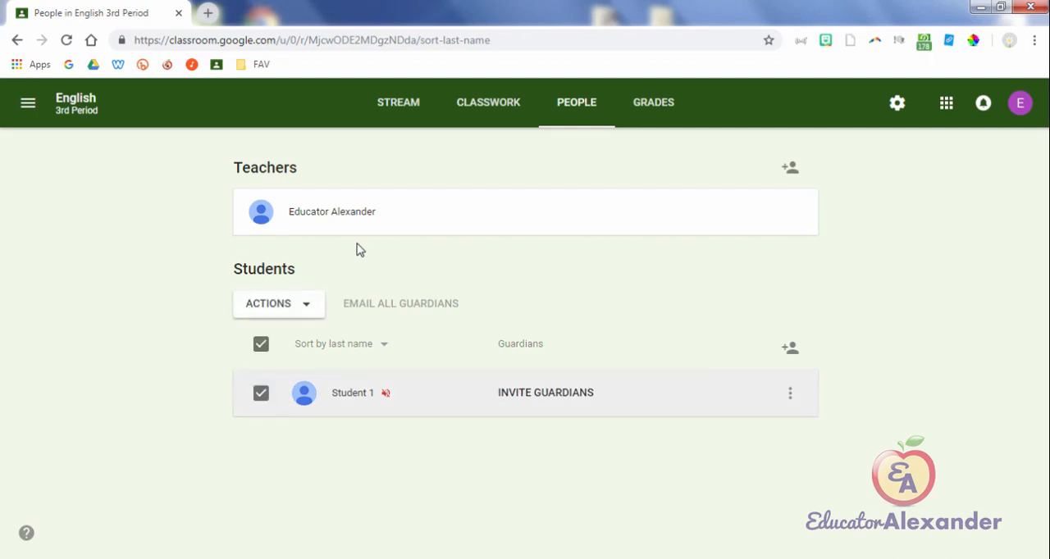
{"action": "left_click", "coordinate": [279, 303]}
{"action": "left_click", "coordinate": [269, 407]}
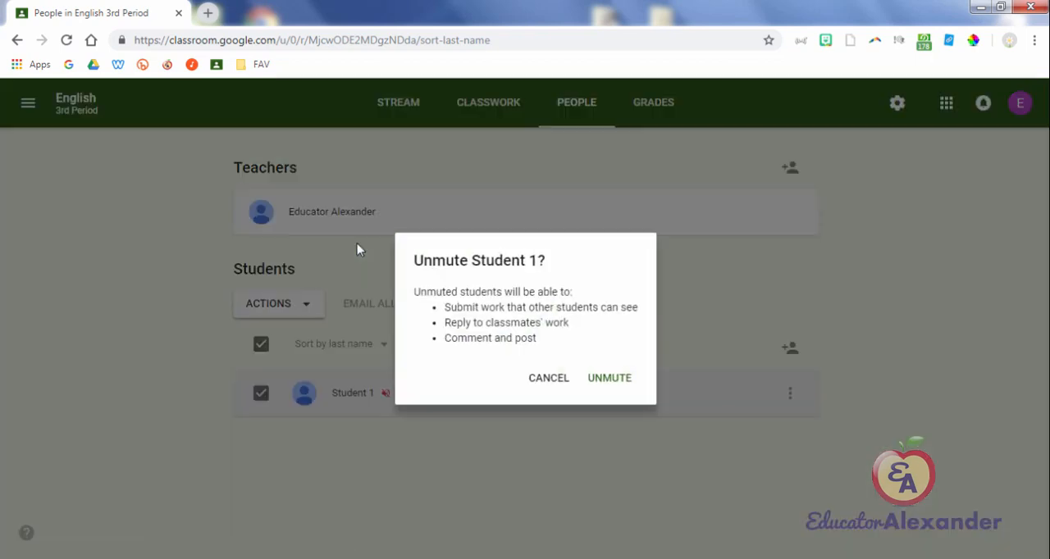
{"action": "left_click", "coordinate": [610, 378]}
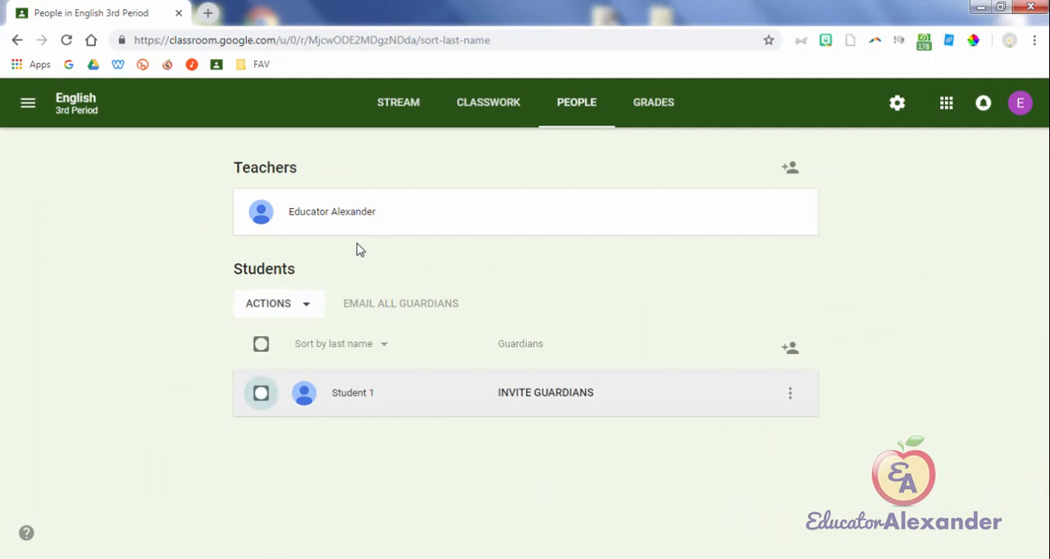
Step: Examine the actions for the selected Student 1 and the student's own row options, closing both without choosing anything
{"action": "left_click", "coordinate": [260, 393]}
{"action": "left_click", "coordinate": [279, 304]}
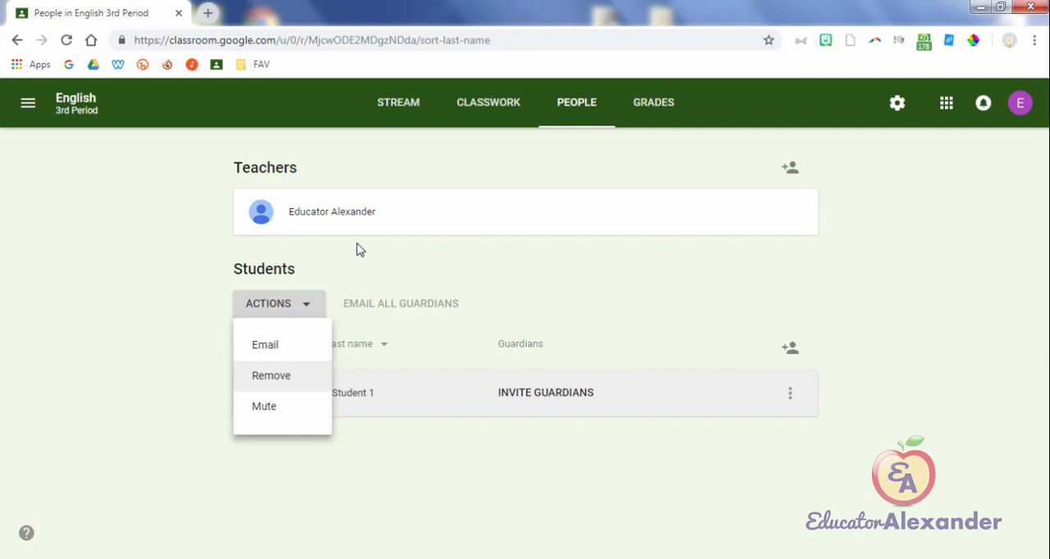
{"action": "key", "text": "Up"}
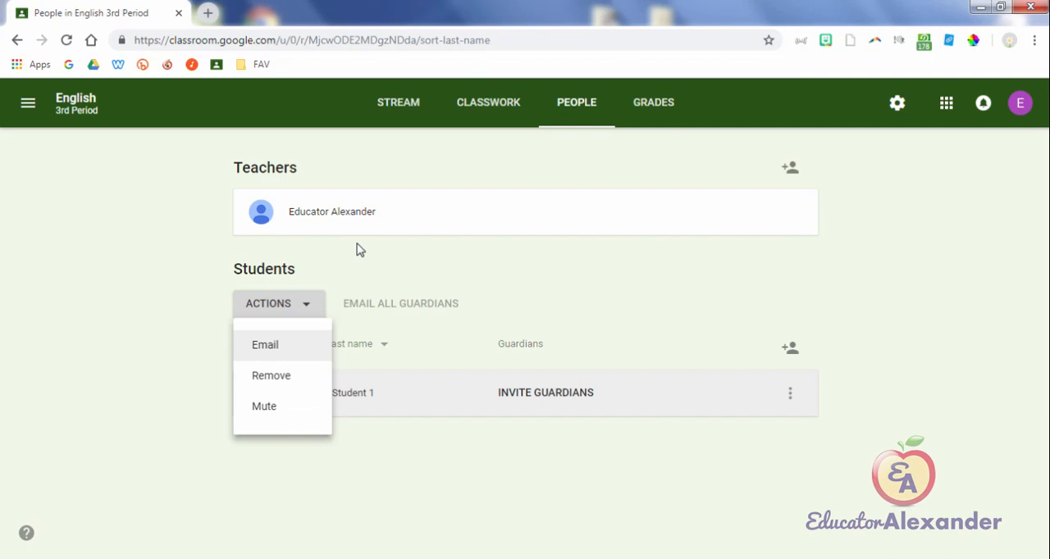
{"action": "left_click", "coordinate": [357, 249]}
{"action": "key", "text": "space"}
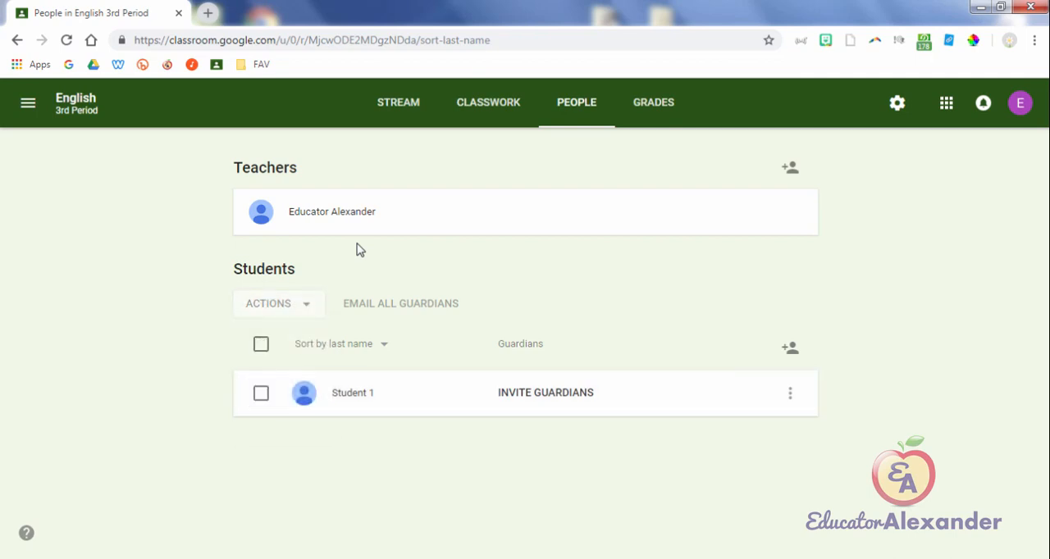
{"action": "key", "text": "Tab"}
{"action": "key", "text": "Return"}
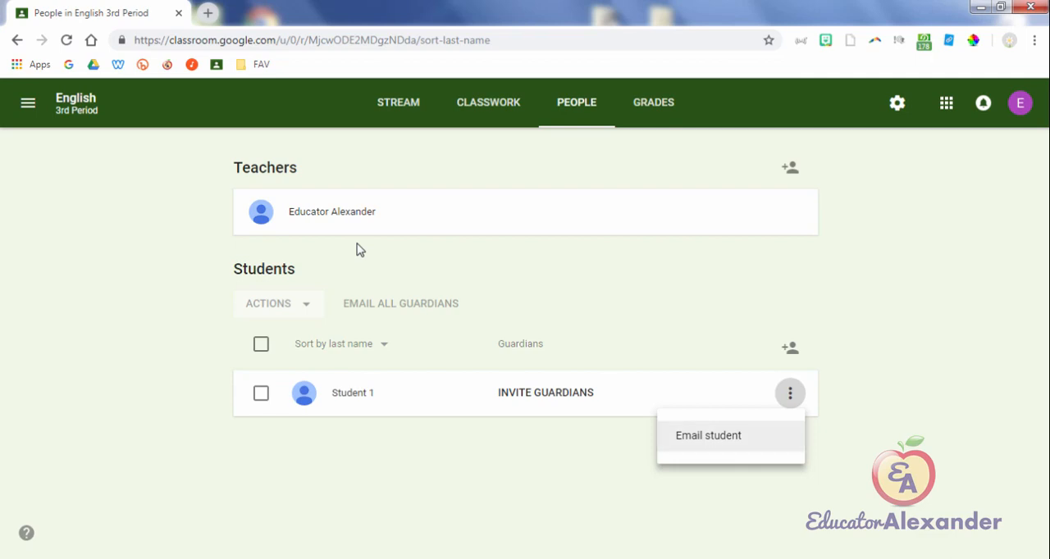
{"action": "left_click", "coordinate": [359, 250]}
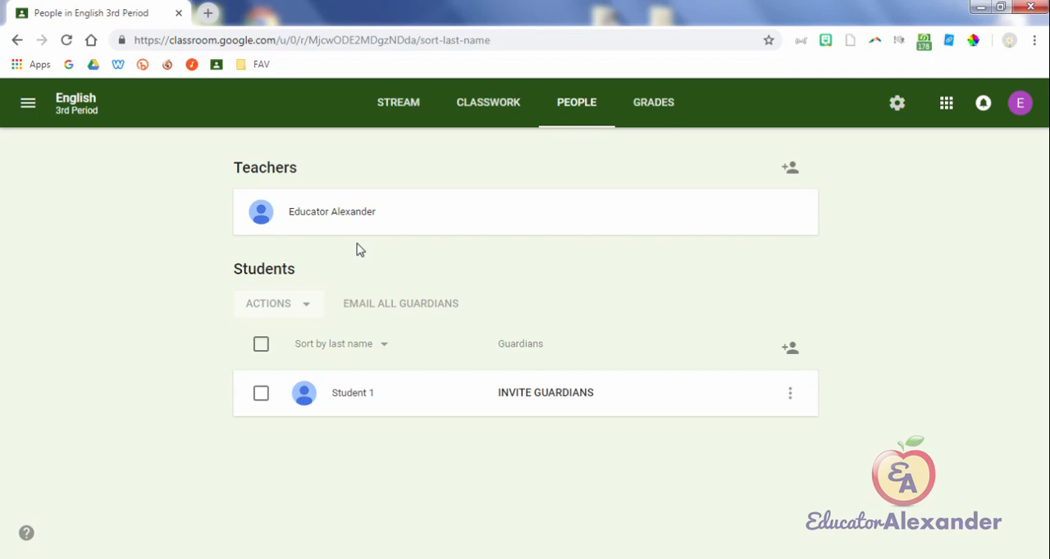
Step: Read the guardian summaries example linked in the class settings, then close the example and the settings without changes
{"action": "scroll", "coordinate": [356, 250], "scroll_direction": "down", "scroll_amount": 5}
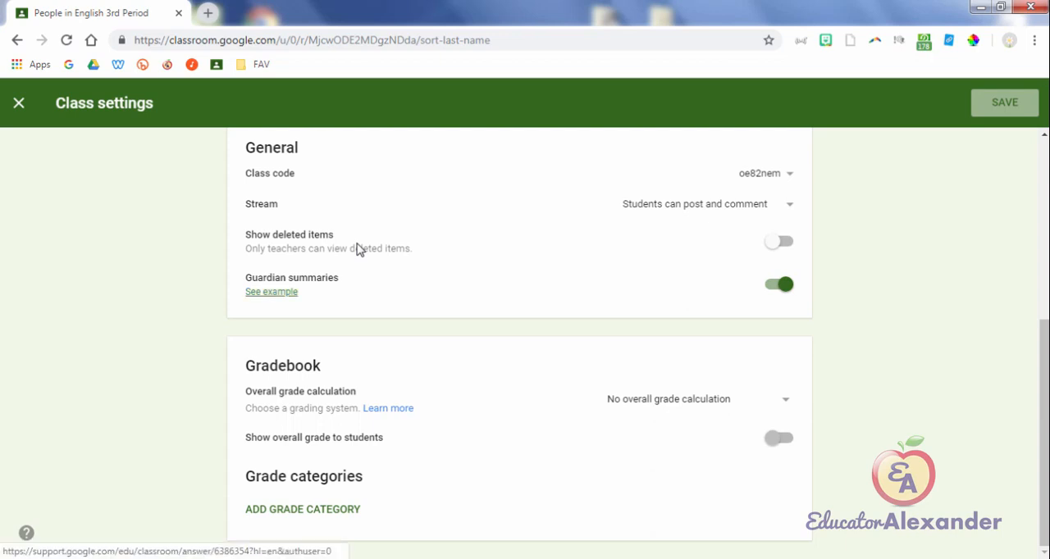
{"action": "key", "text": "Return"}
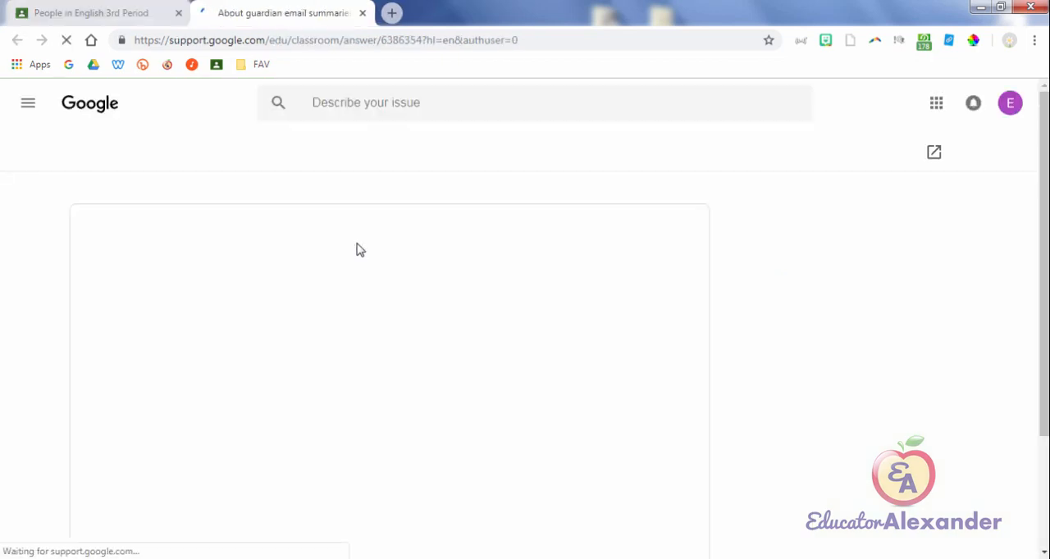
{"action": "scroll", "coordinate": [357, 250], "scroll_direction": "down", "scroll_amount": 6}
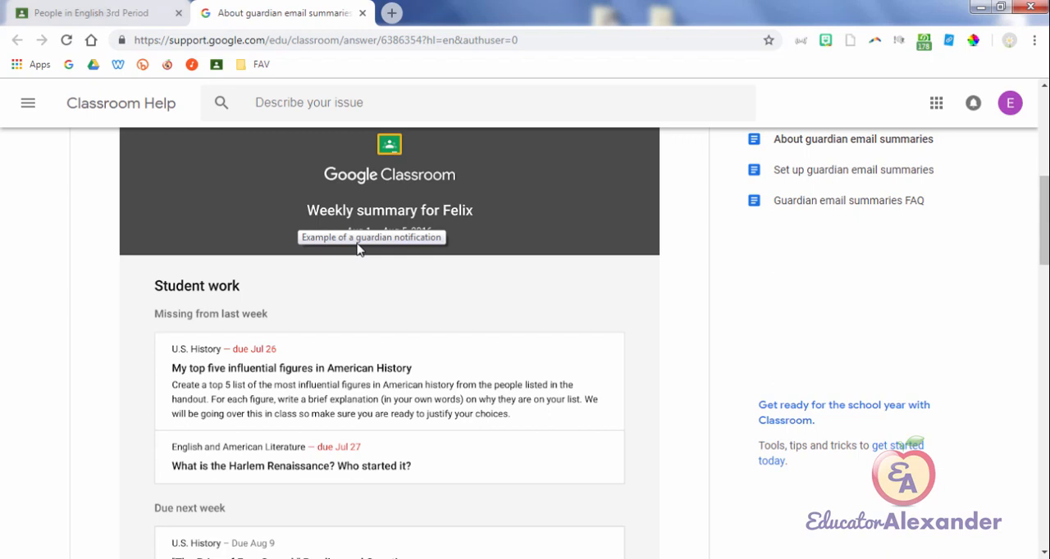
{"action": "scroll", "coordinate": [357, 250], "scroll_direction": "down", "scroll_amount": 1}
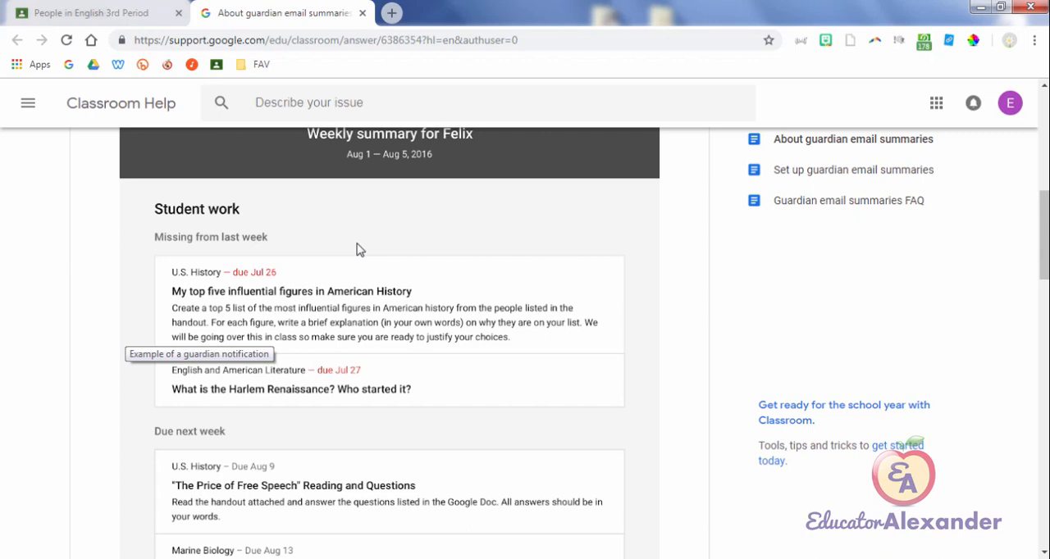
{"action": "scroll", "coordinate": [357, 249], "scroll_direction": "down", "scroll_amount": 2}
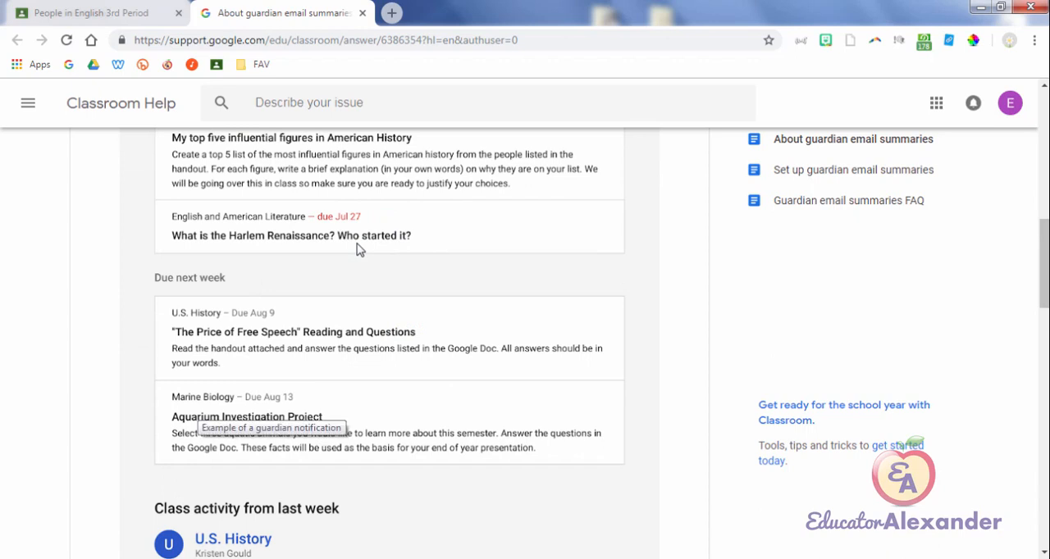
{"action": "scroll", "coordinate": [357, 249], "scroll_direction": "down", "scroll_amount": 3}
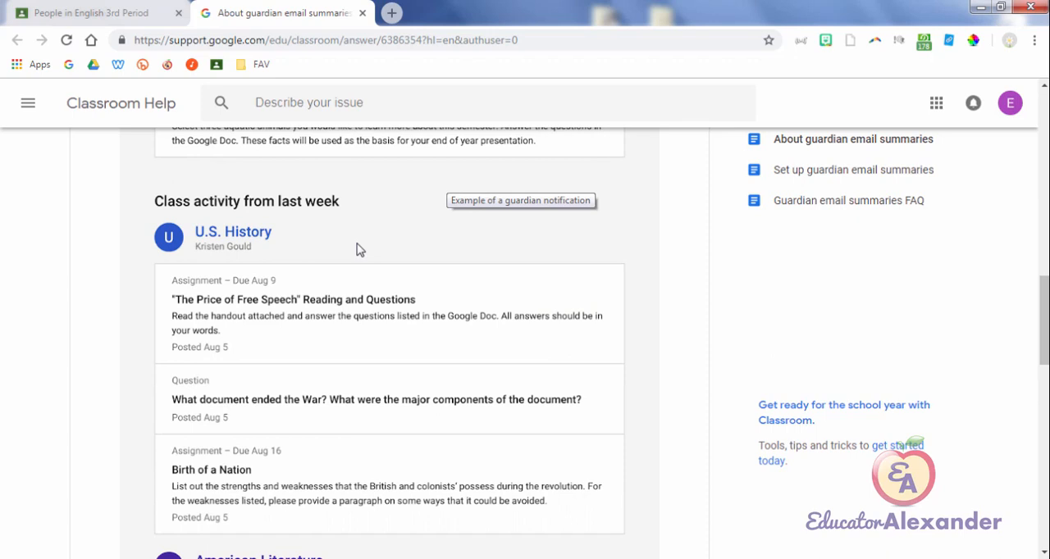
{"action": "scroll", "coordinate": [358, 250], "scroll_direction": "down", "scroll_amount": 4}
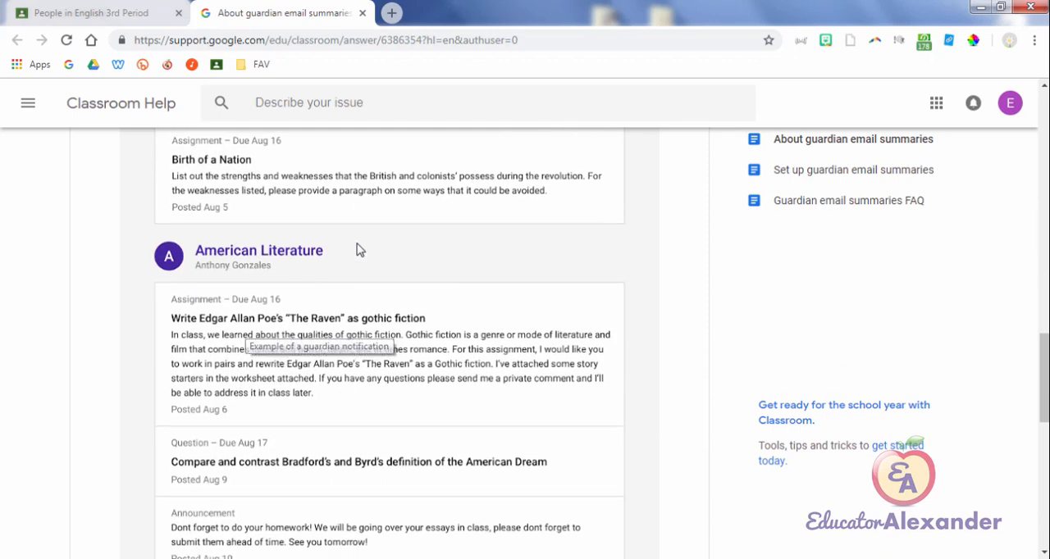
{"action": "scroll", "coordinate": [359, 251], "scroll_direction": "down", "scroll_amount": 1}
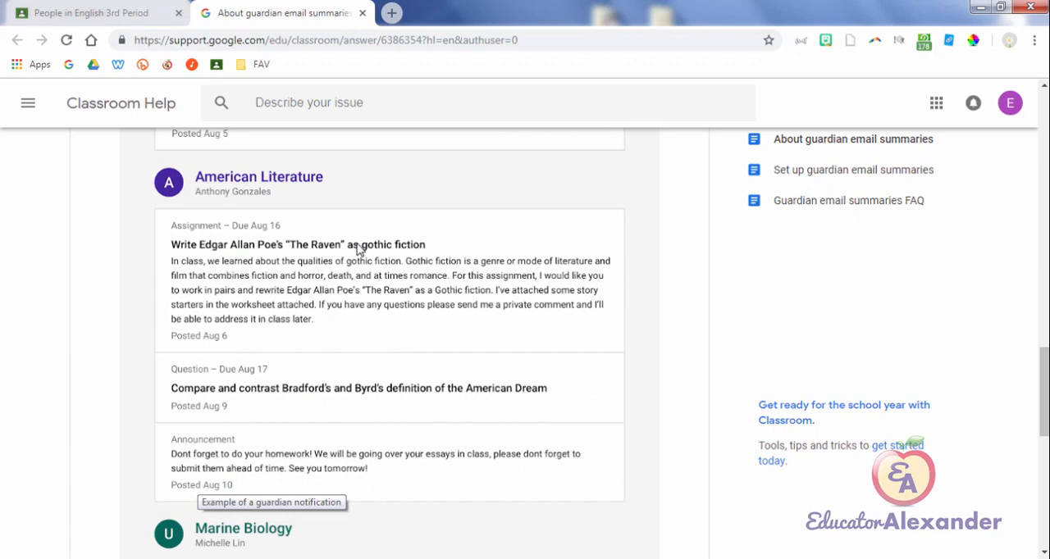
{"action": "scroll", "coordinate": [359, 250], "scroll_direction": "down", "scroll_amount": 5}
{"action": "scroll", "coordinate": [358, 250], "scroll_direction": "up", "scroll_amount": 1}
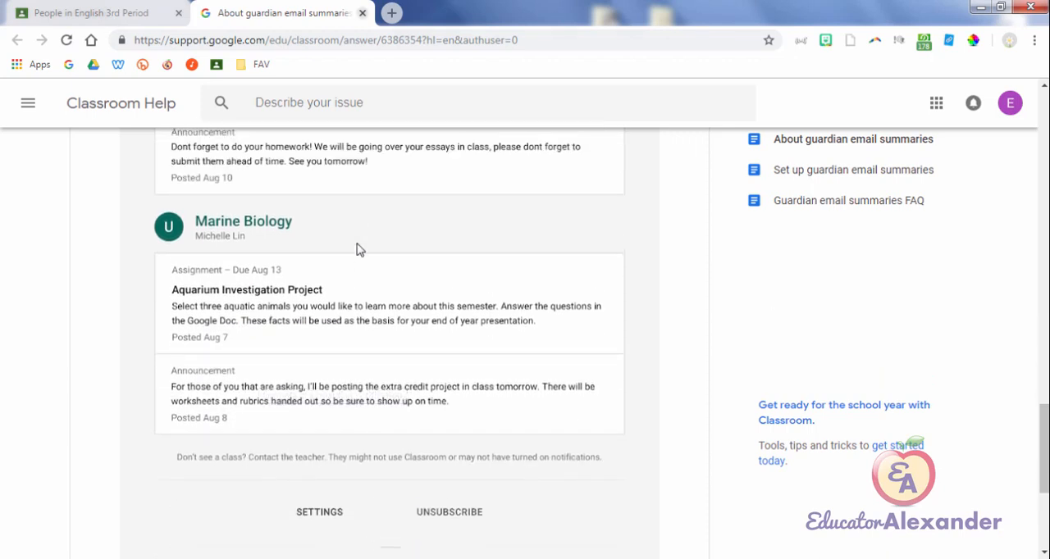
{"action": "key", "text": "ctrl+w"}
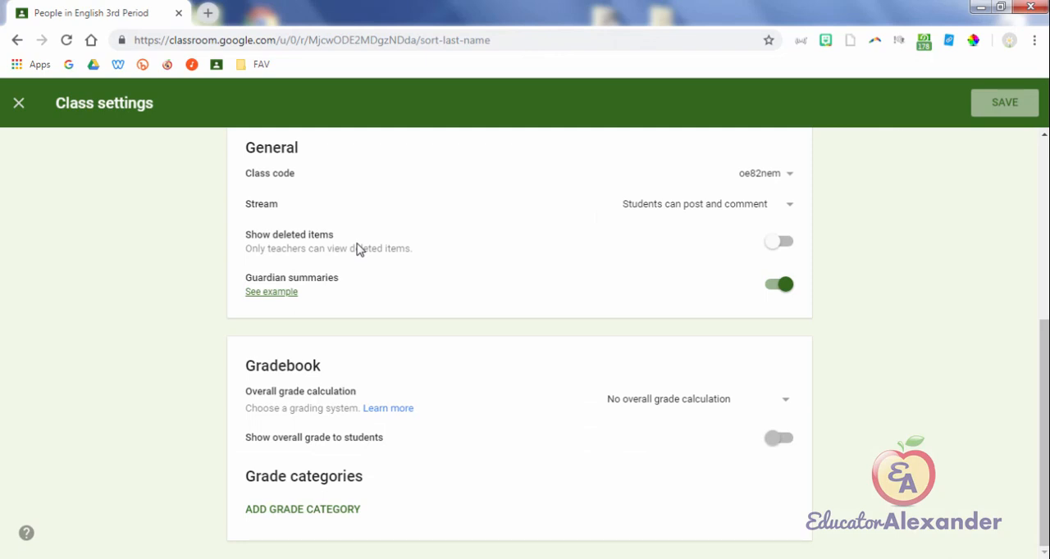
{"action": "key", "text": "Escape"}
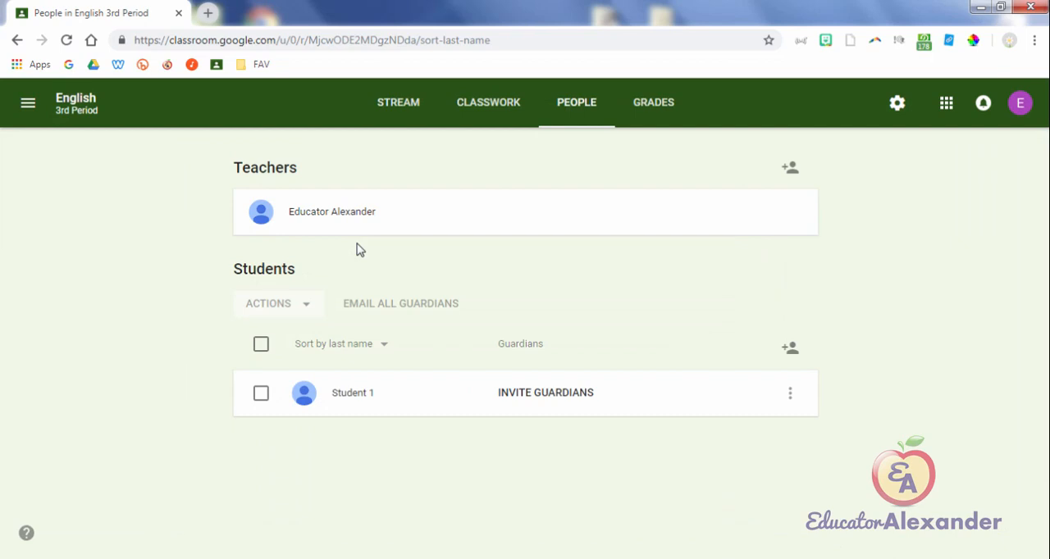
Step: Examine the Invite guardians dialog for Student 1 and close it without inviting anyone
{"action": "left_click", "coordinate": [546, 392]}
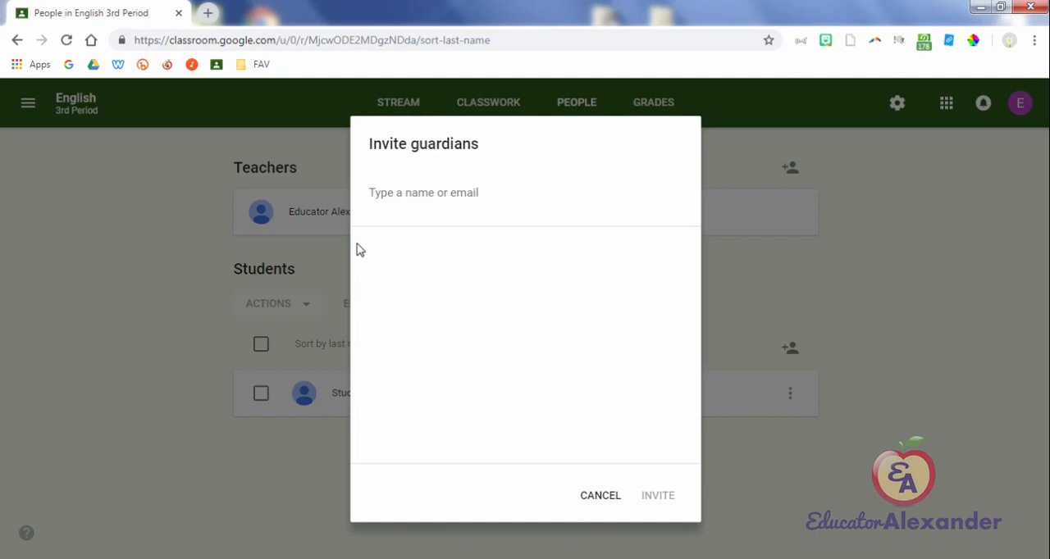
{"action": "key", "text": "Escape"}
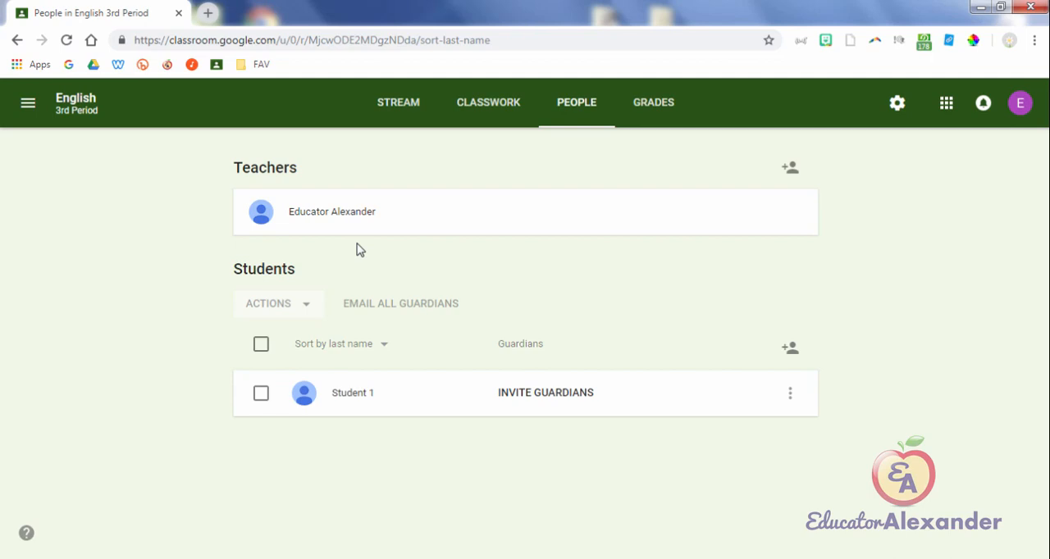
Step: Turn Guardian summaries off and back on in the class settings, adding all taught classes to the guardian email summaries
{"action": "key", "text": "Return"}
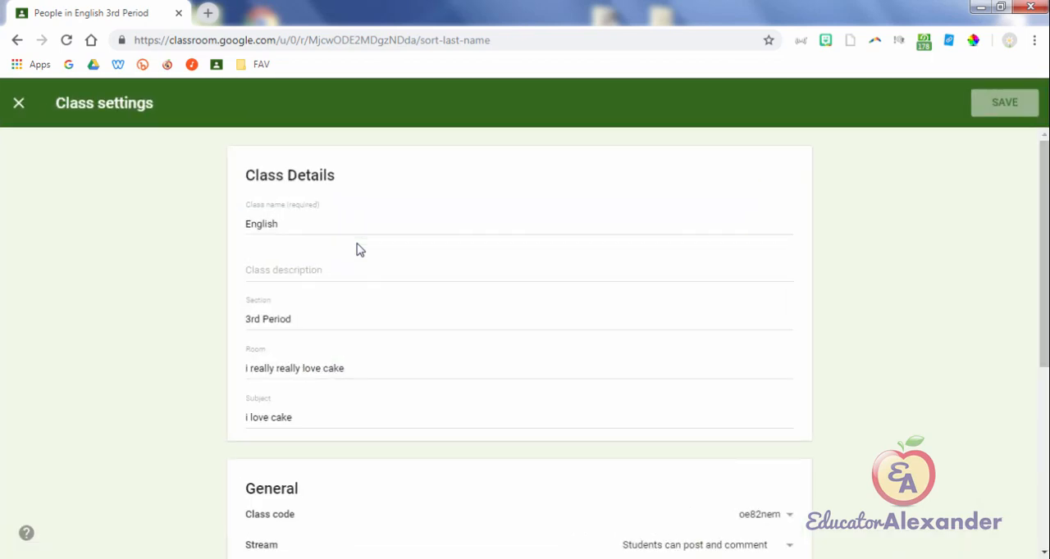
{"action": "scroll", "coordinate": [360, 251], "scroll_direction": "down", "scroll_amount": 5}
{"action": "key", "text": "Tab"}
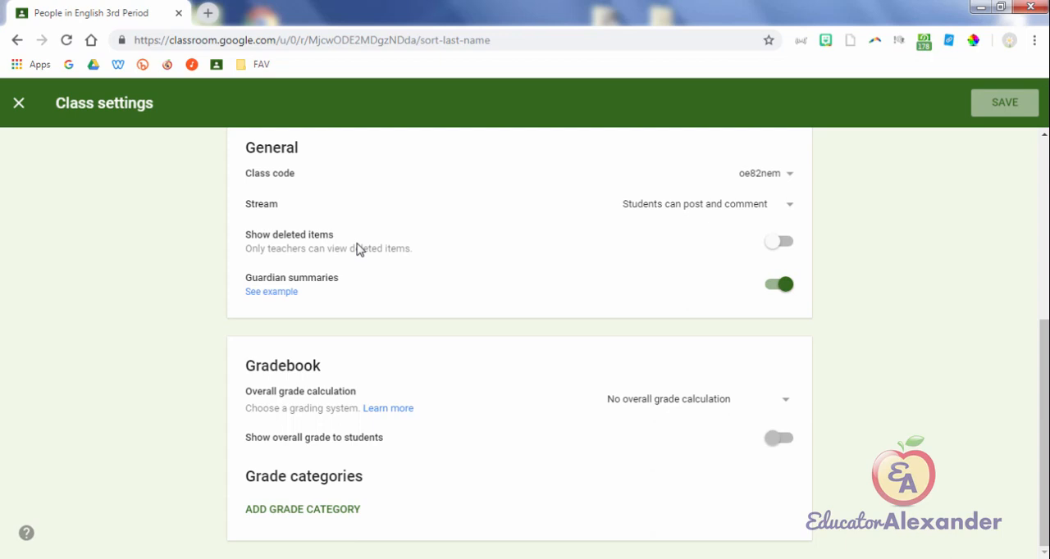
{"action": "key", "text": "space"}
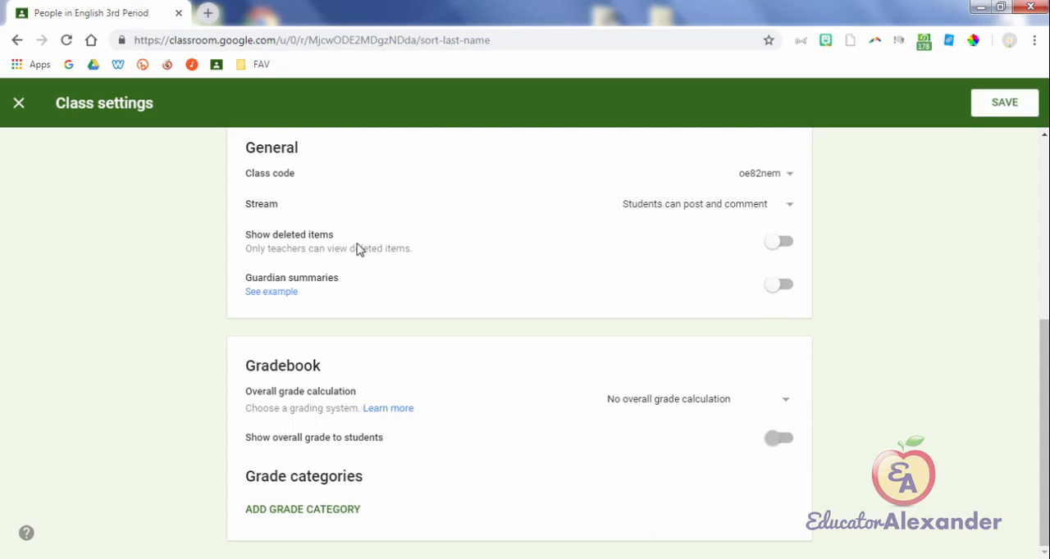
{"action": "key", "text": "space"}
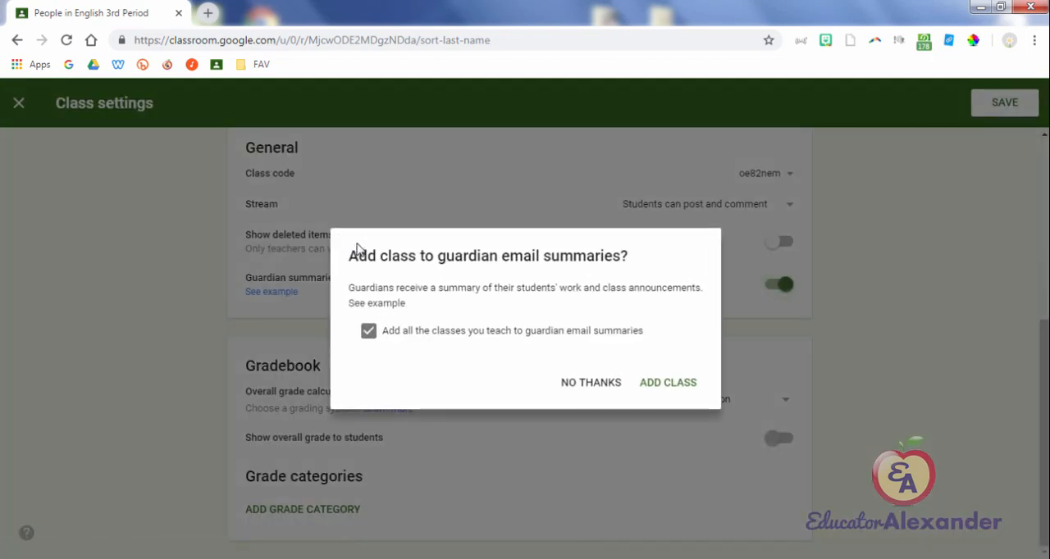
{"action": "key", "text": "Return"}
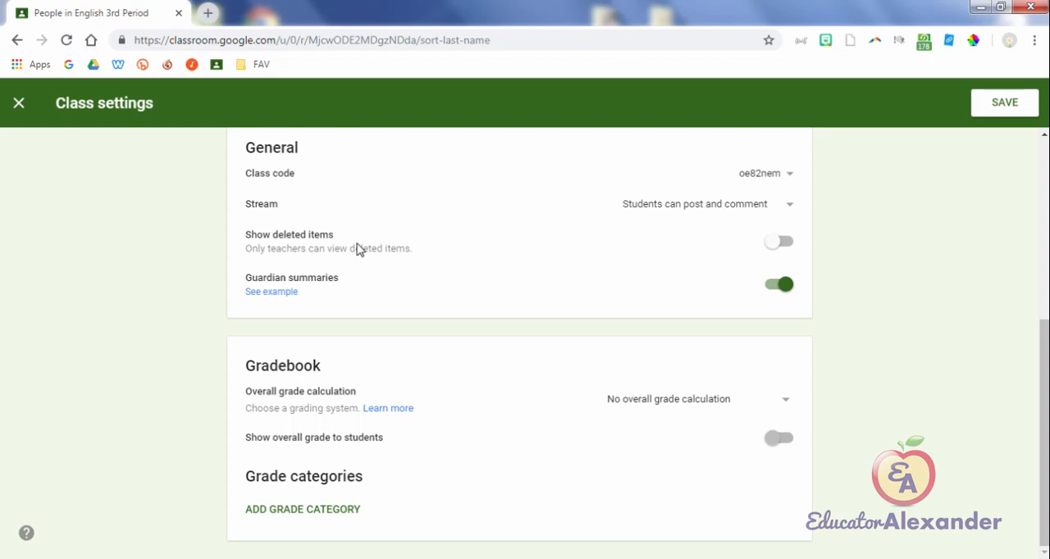
{"action": "key", "text": "Return"}
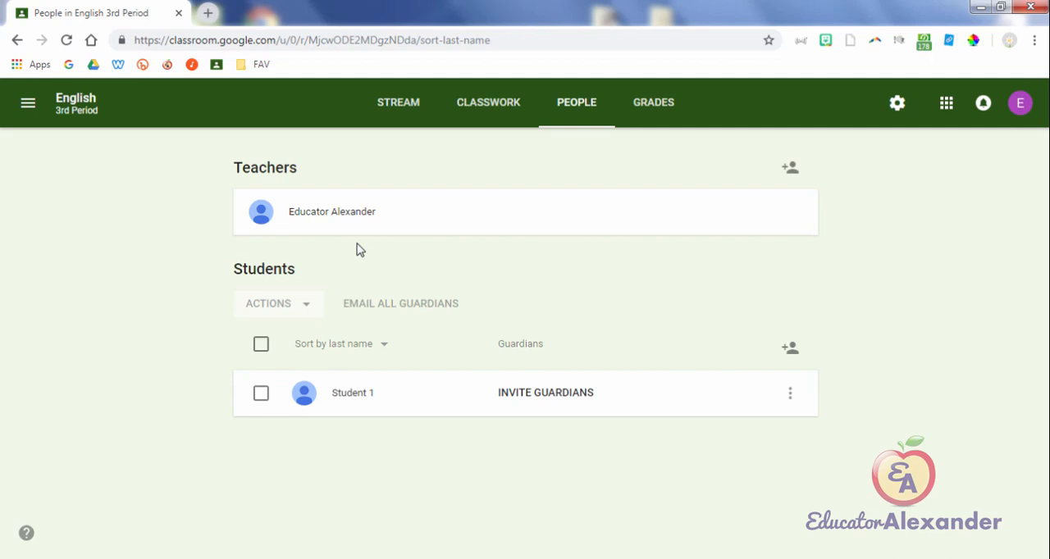
Step: Reopen the class settings, examine the General section with its Guardian summaries option, and close them without changes
{"action": "key", "text": "Return"}
{"action": "scroll", "coordinate": [361, 250], "scroll_direction": "down", "scroll_amount": 4}
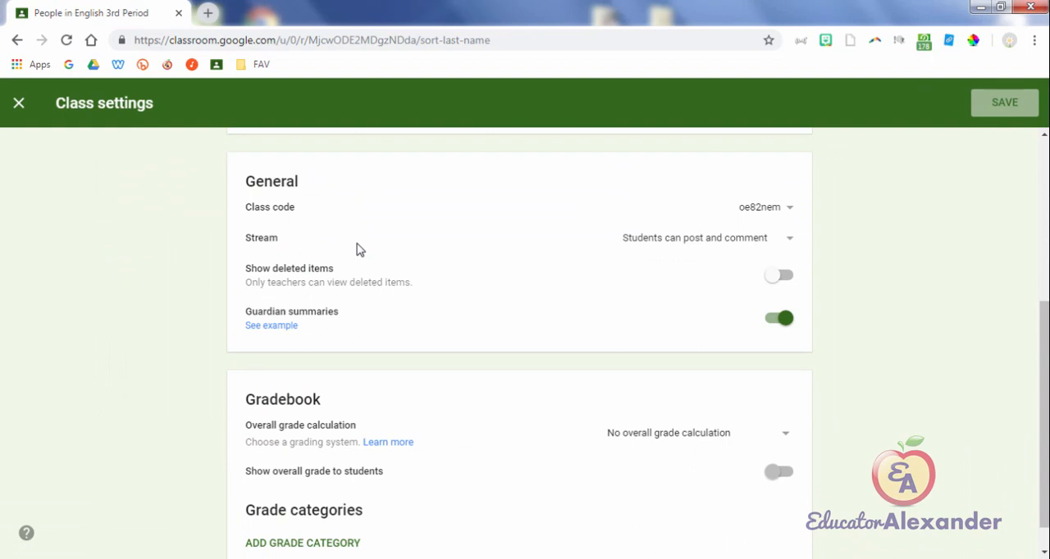
{"action": "key", "text": "Escape"}
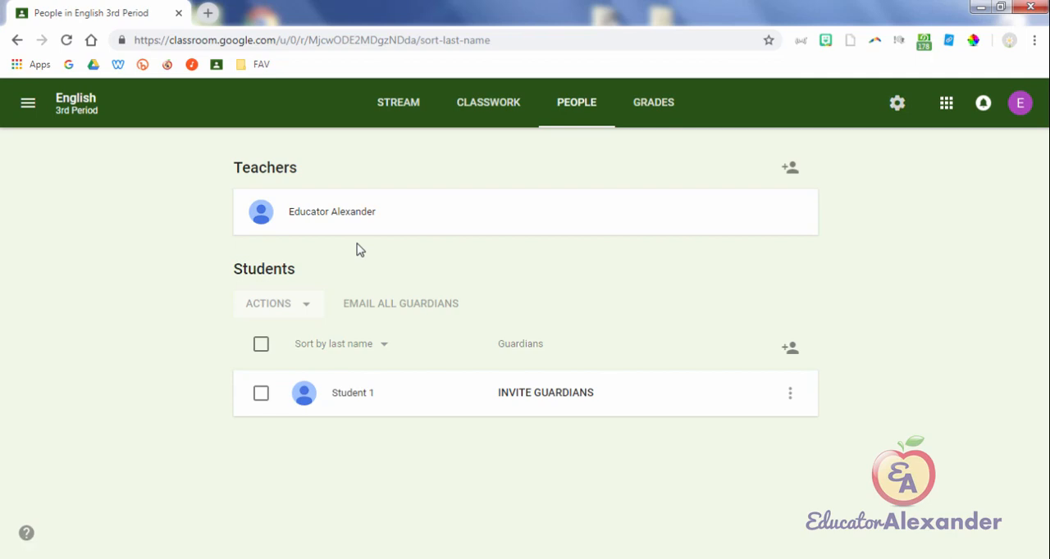
Step: Review the Class Details section of the class settings, including the Room and Subject entries
{"action": "key", "text": "Return"}
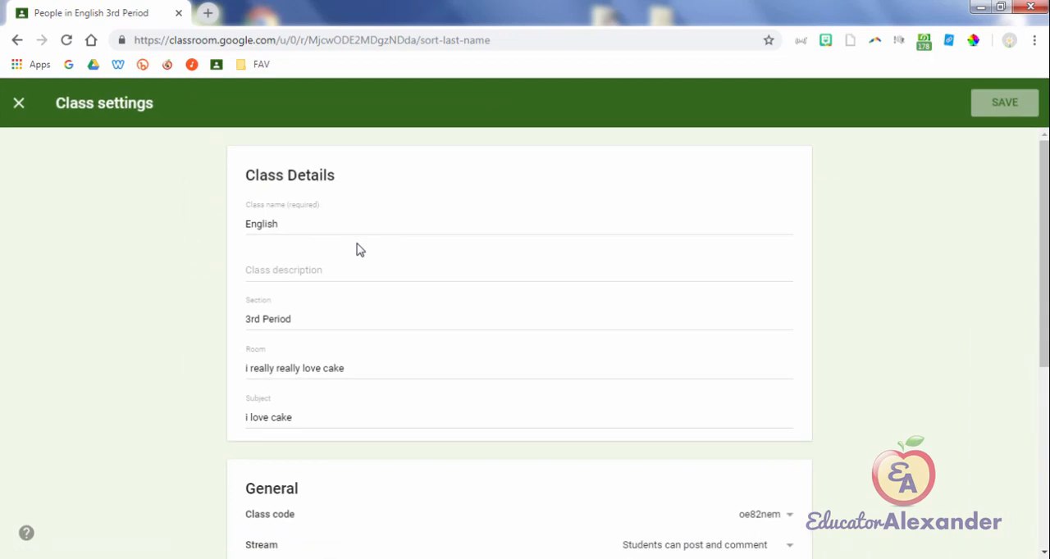
{"action": "scroll", "coordinate": [359, 250], "scroll_direction": "down", "scroll_amount": 4}
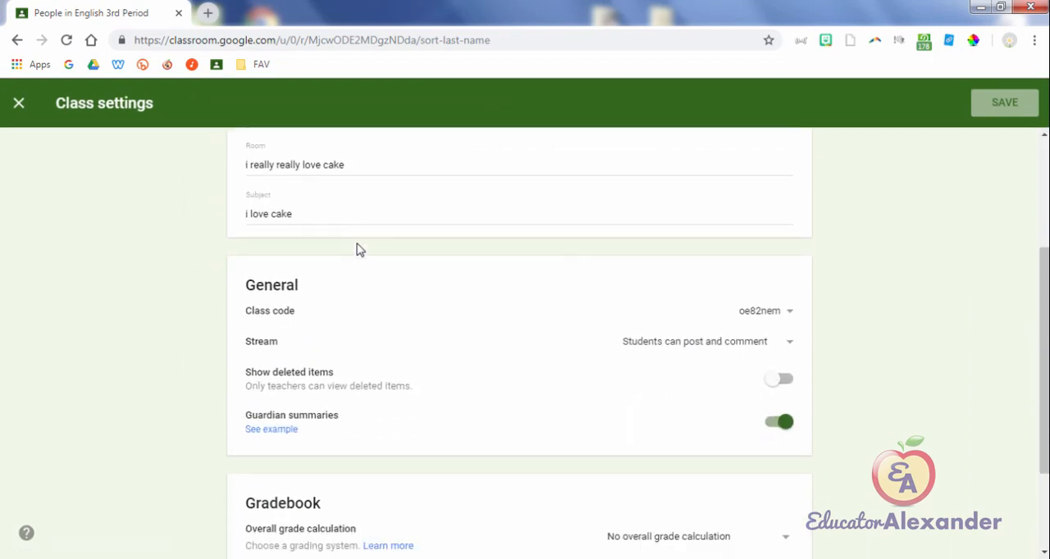
{"action": "scroll", "coordinate": [359, 249], "scroll_direction": "up", "scroll_amount": 4}
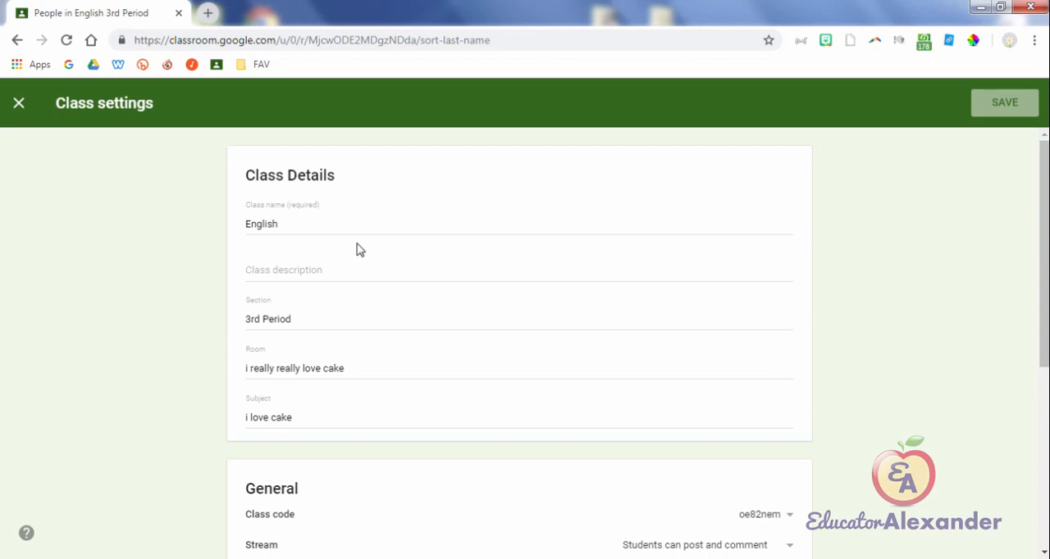
{"action": "left_click_drag", "start_coordinate": [336, 176], "coordinate": [245, 175]}
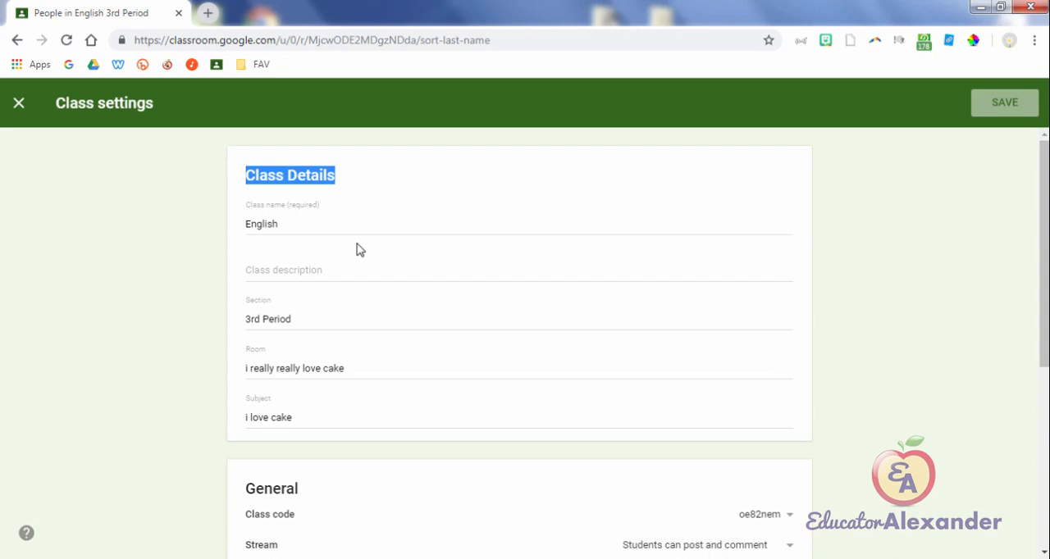
{"action": "left_click", "coordinate": [357, 244]}
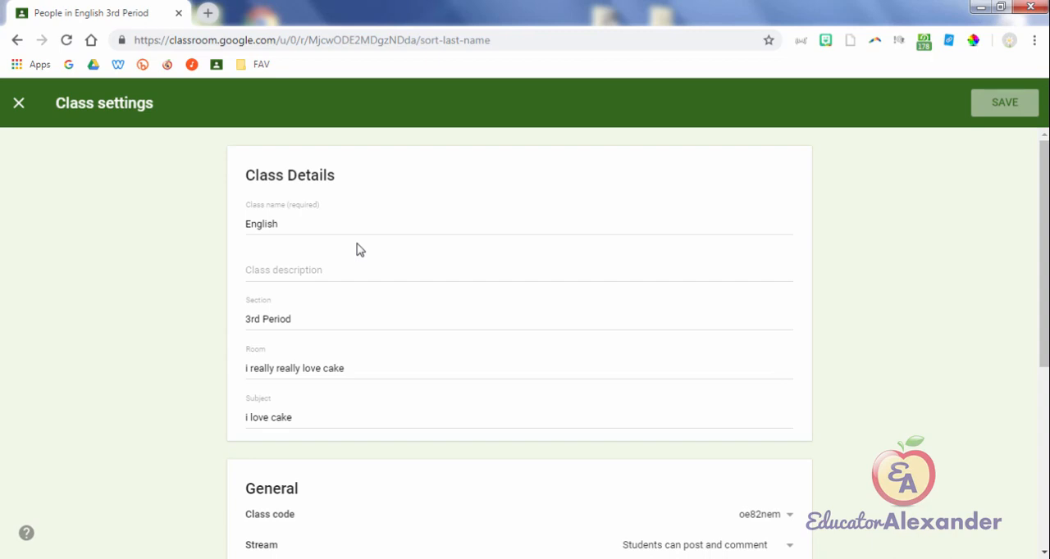
{"action": "left_click_drag", "start_coordinate": [266, 369], "coordinate": [334, 369]}
{"action": "left_click_drag", "start_coordinate": [292, 417], "coordinate": [246, 417]}
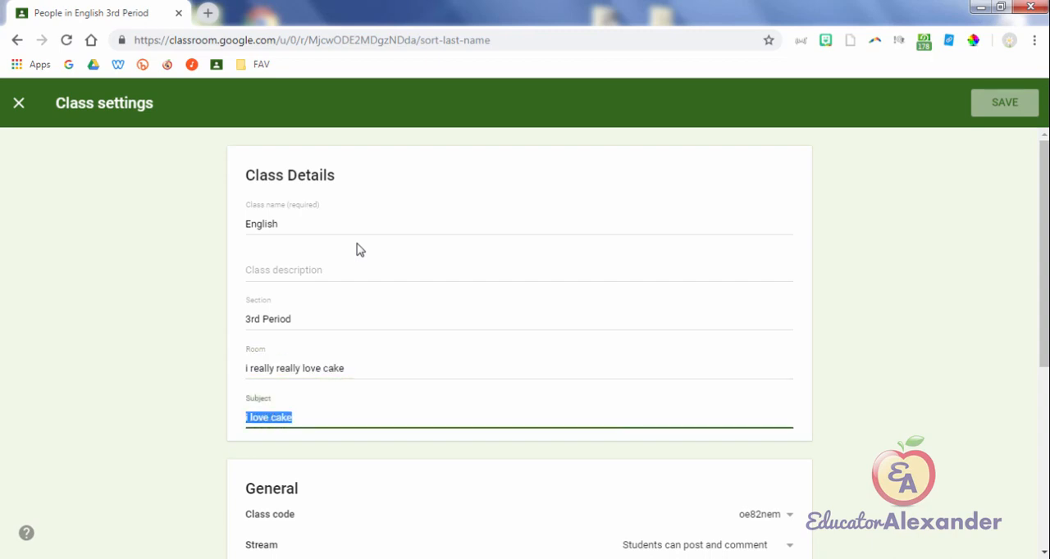
{"action": "left_click", "coordinate": [360, 250]}
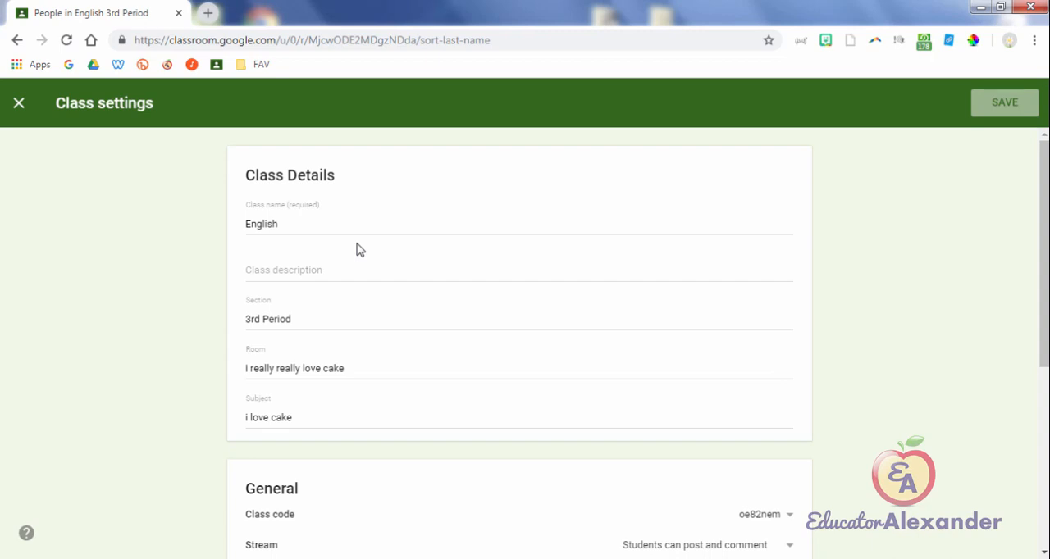
Step: Enter "Slow Class" as the class description and save the class settings
{"action": "left_click", "coordinate": [358, 249]}
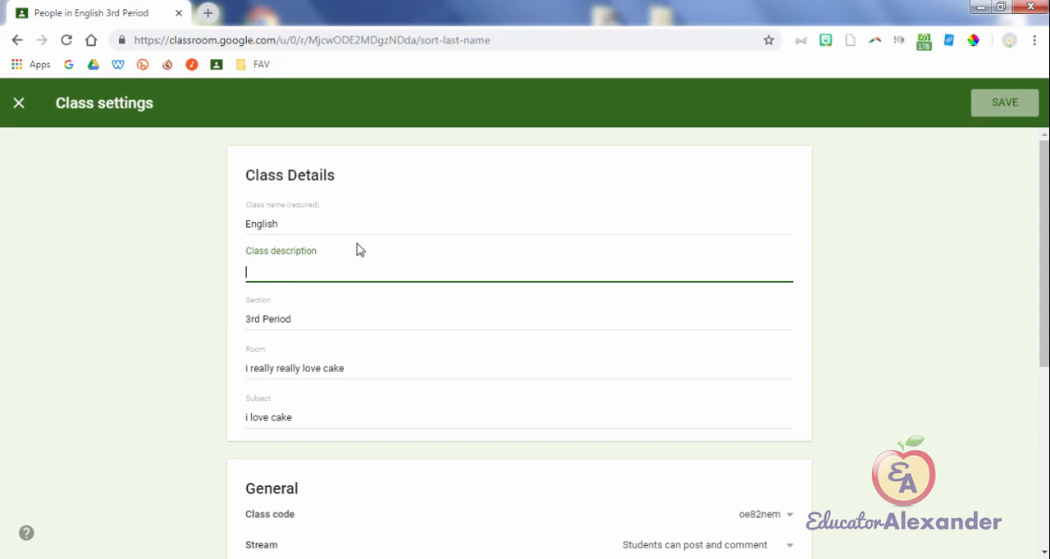
{"action": "type", "text": "Slow Class"}
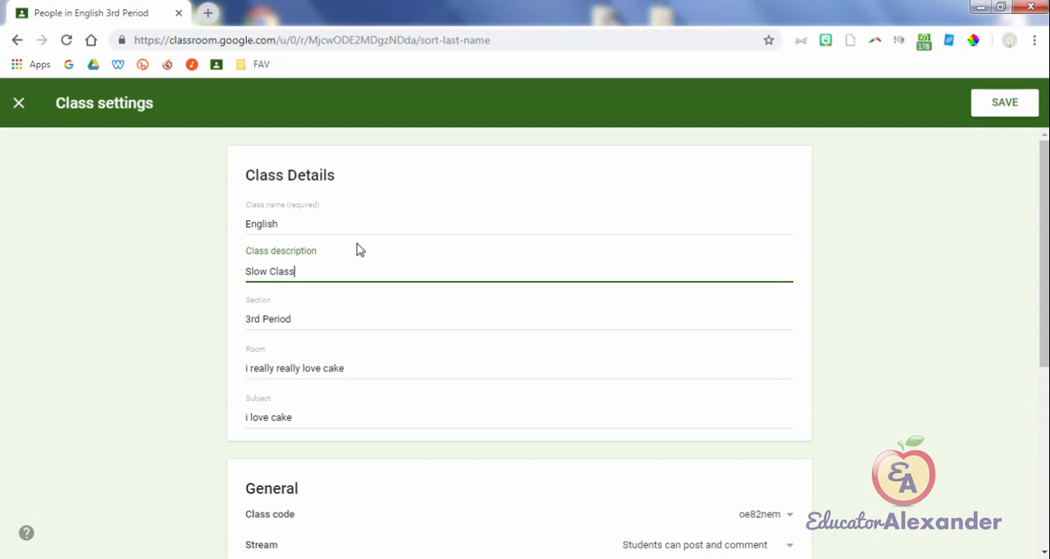
{"action": "left_click", "coordinate": [1014, 103]}
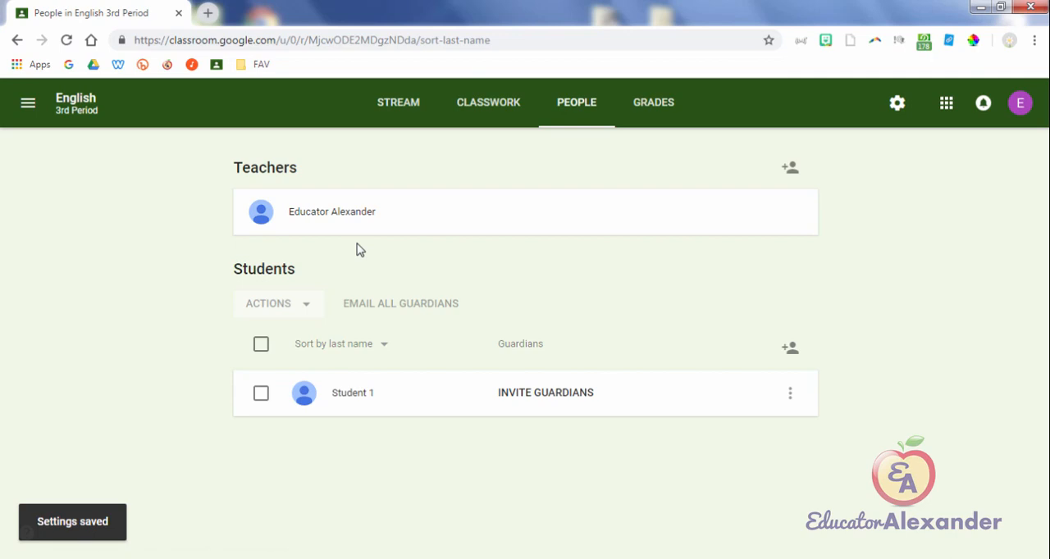
Step: Check the class's About details in the student's Stream view, then return to the teacher's class settings
{"action": "left_click", "coordinate": [895, 102]}
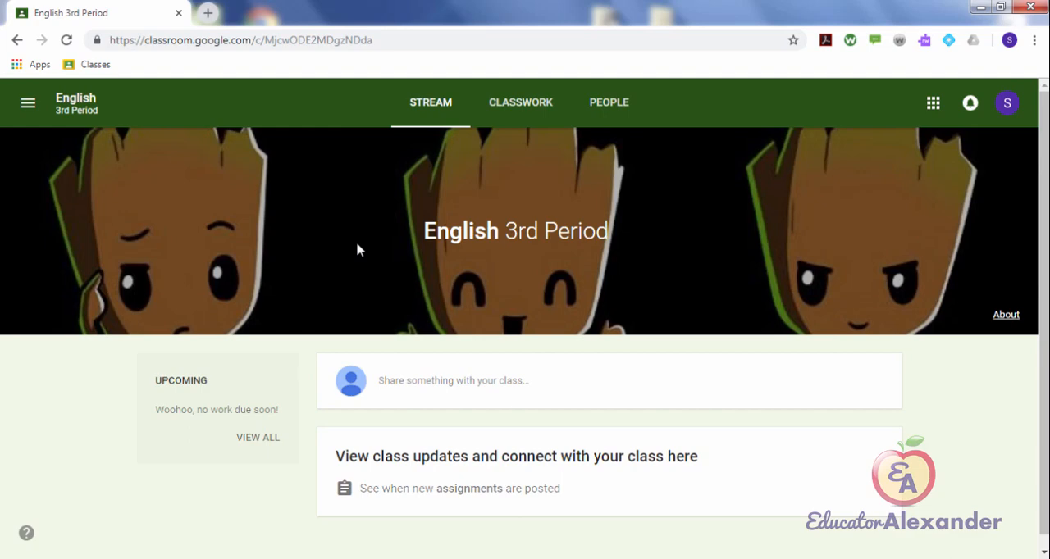
{"action": "left_click", "coordinate": [356, 250]}
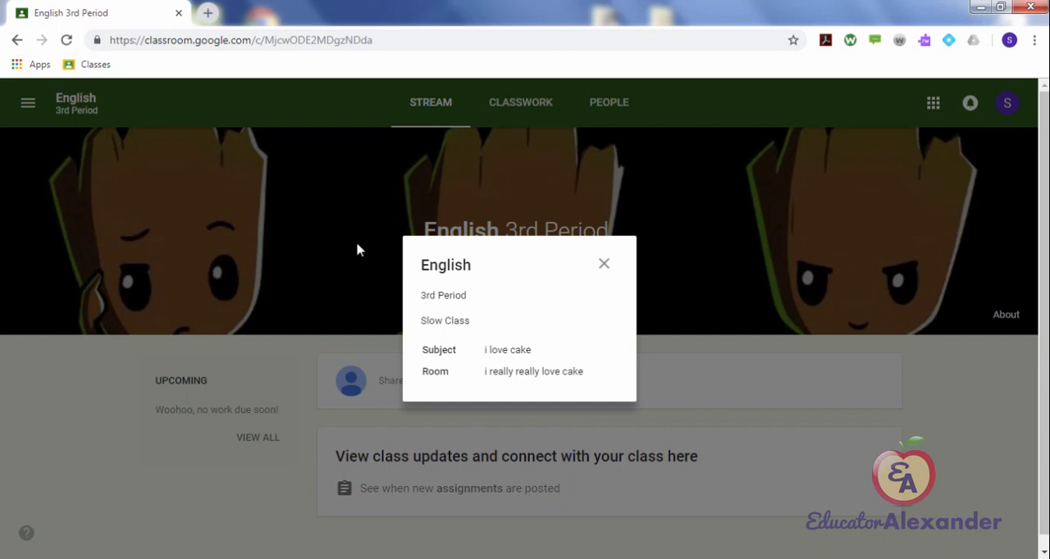
{"action": "left_click", "coordinate": [356, 250]}
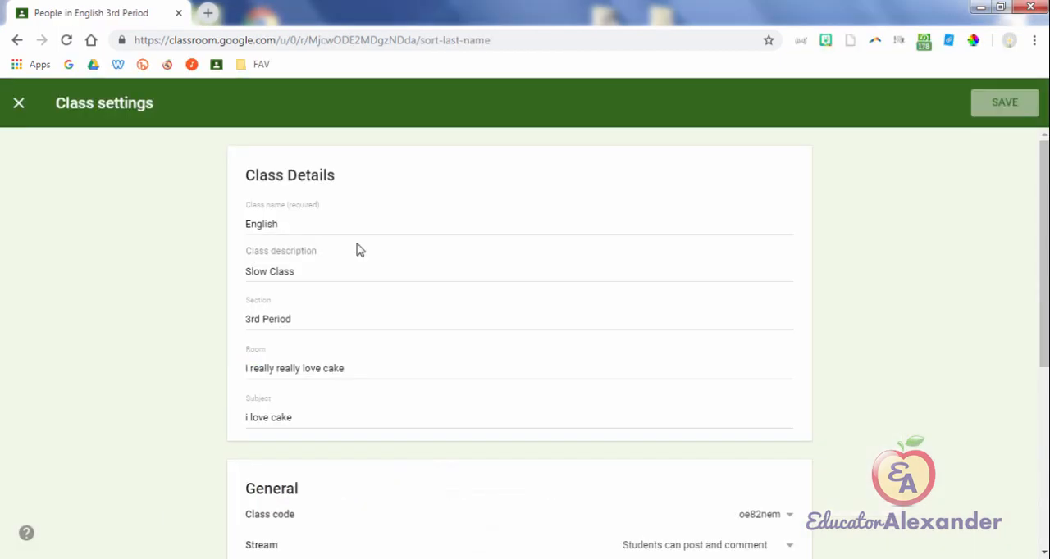
Step: Examine the class code options in the General settings and close them without choosing any
{"action": "scroll", "coordinate": [357, 251], "scroll_direction": "down", "scroll_amount": 4}
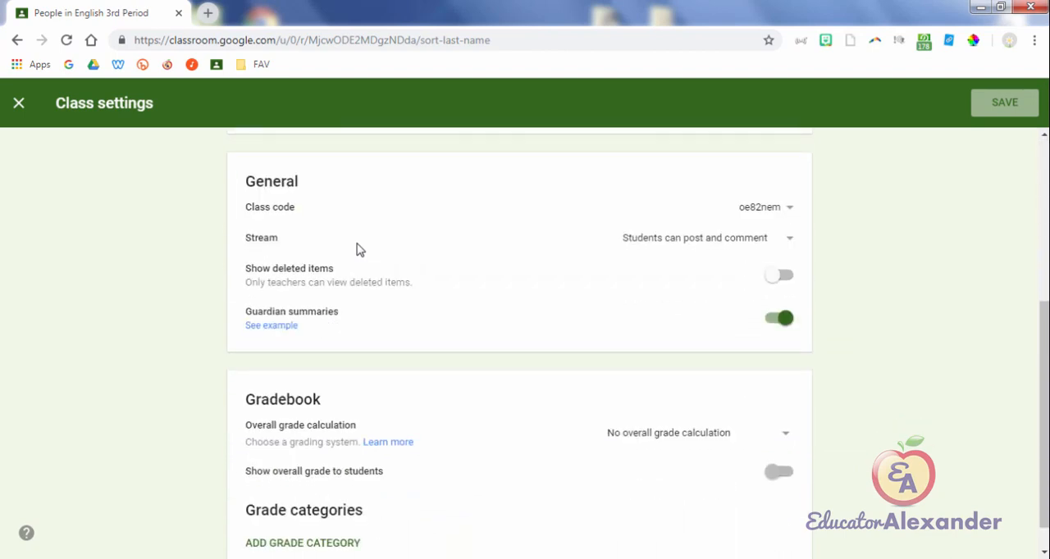
{"action": "left_click", "coordinate": [765, 208]}
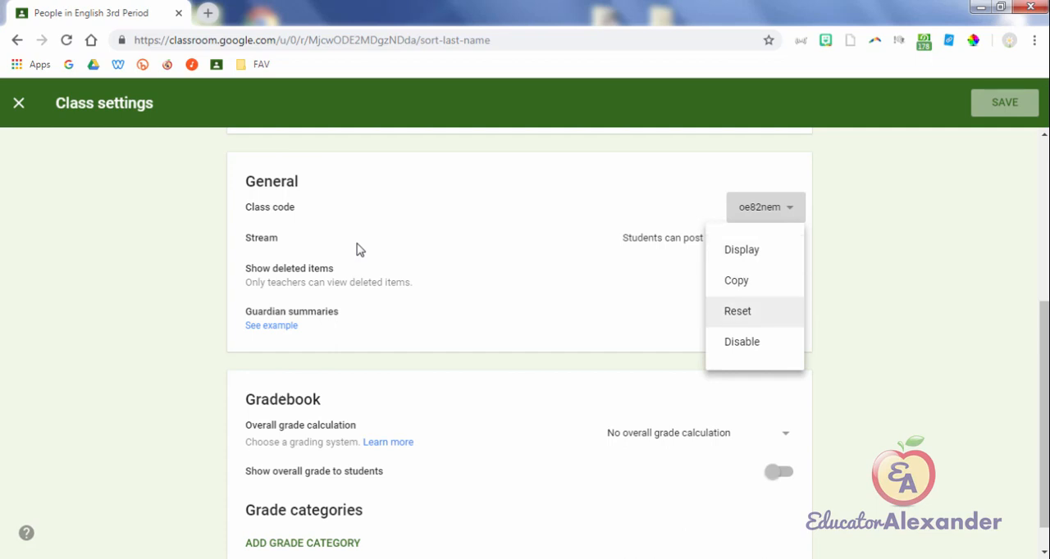
{"action": "double_click", "coordinate": [759, 207]}
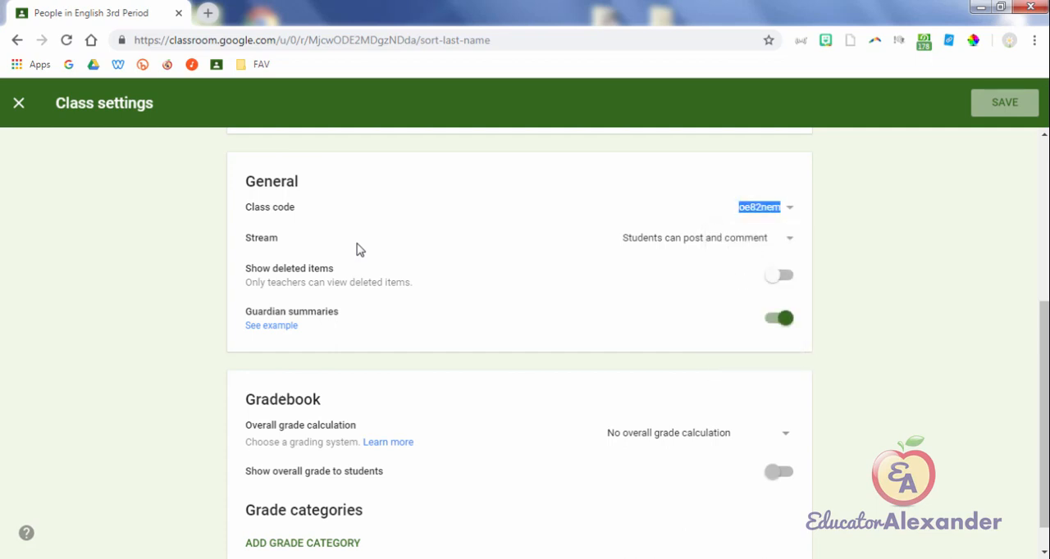
Step: Look through the Stream permission choices and keep "Students can post and comment"
{"action": "left_click", "coordinate": [774, 238]}
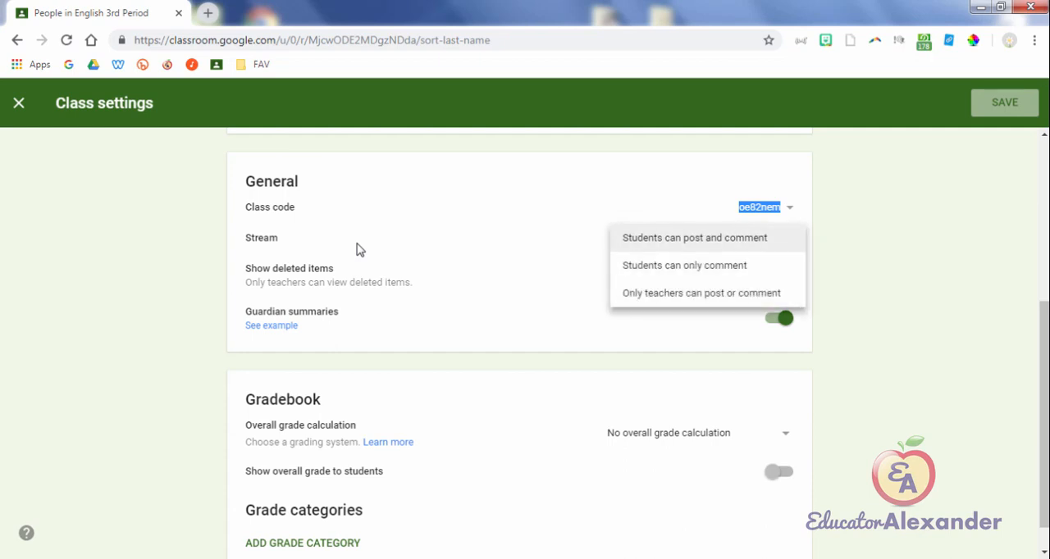
{"action": "key", "text": "Down"}
{"action": "key", "text": "Down"}
{"action": "key", "text": "Down"}
{"action": "key", "text": "Down"}
{"action": "key", "text": "Down"}
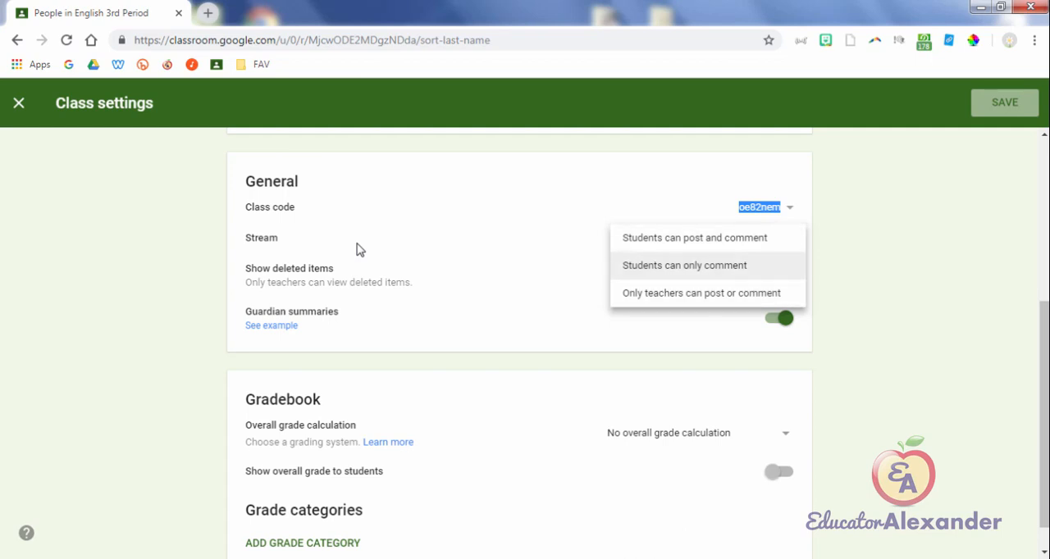
{"action": "key", "text": "Up"}
{"action": "key", "text": "Up"}
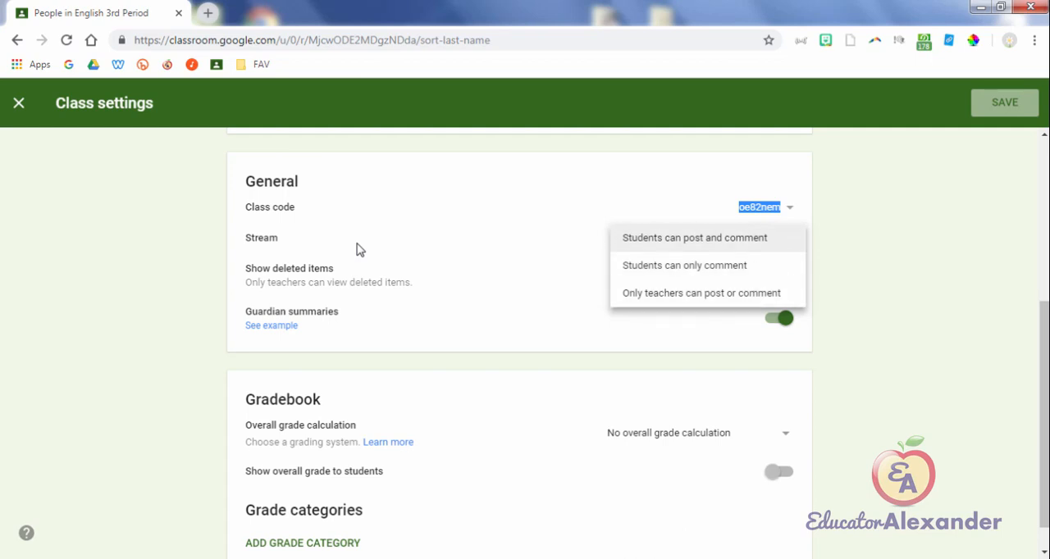
{"action": "key", "text": "Return"}
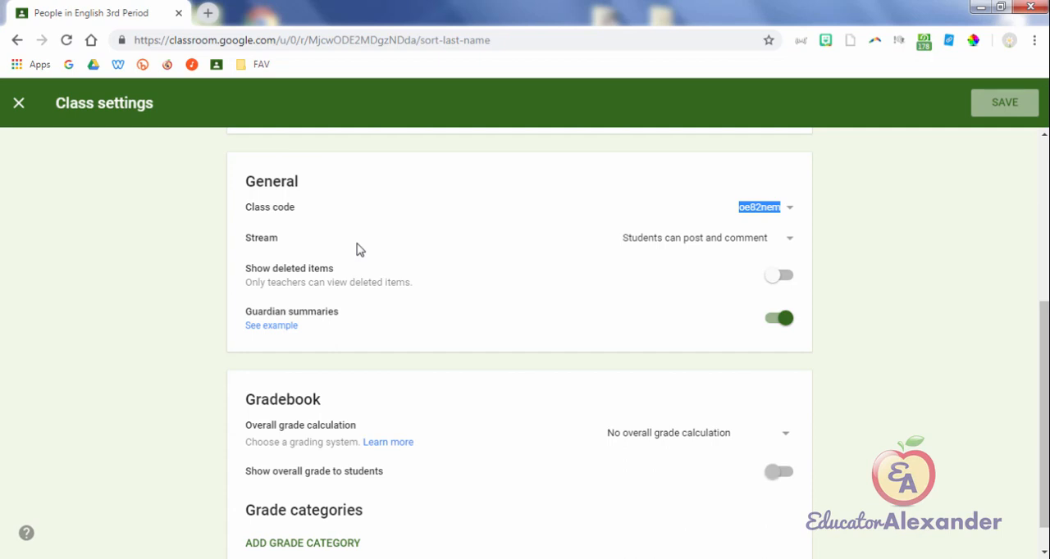
Step: Compare the three Stream permission levels for student posting and commenting in the General settings
{"action": "key", "text": "Return"}
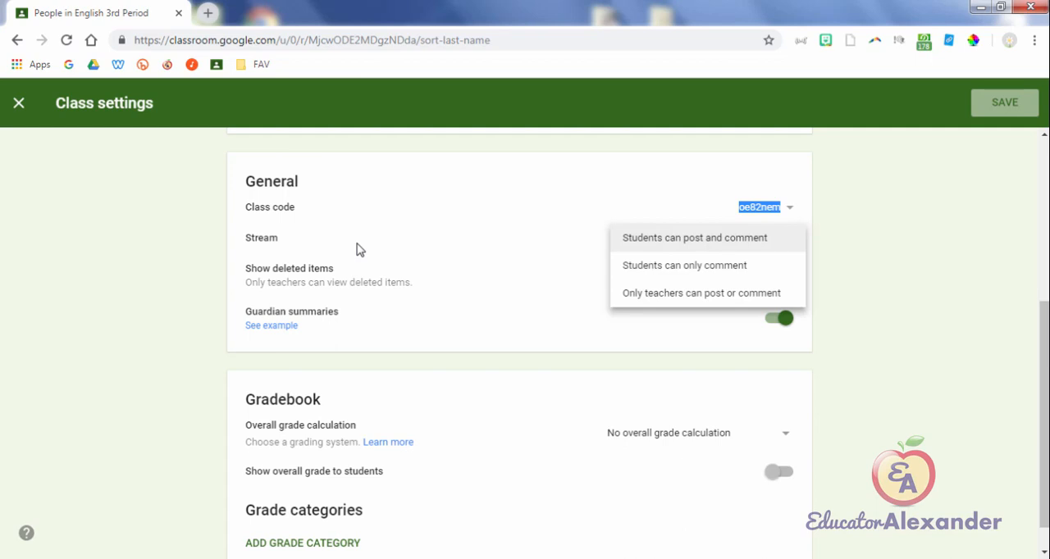
{"action": "key", "text": "Down"}
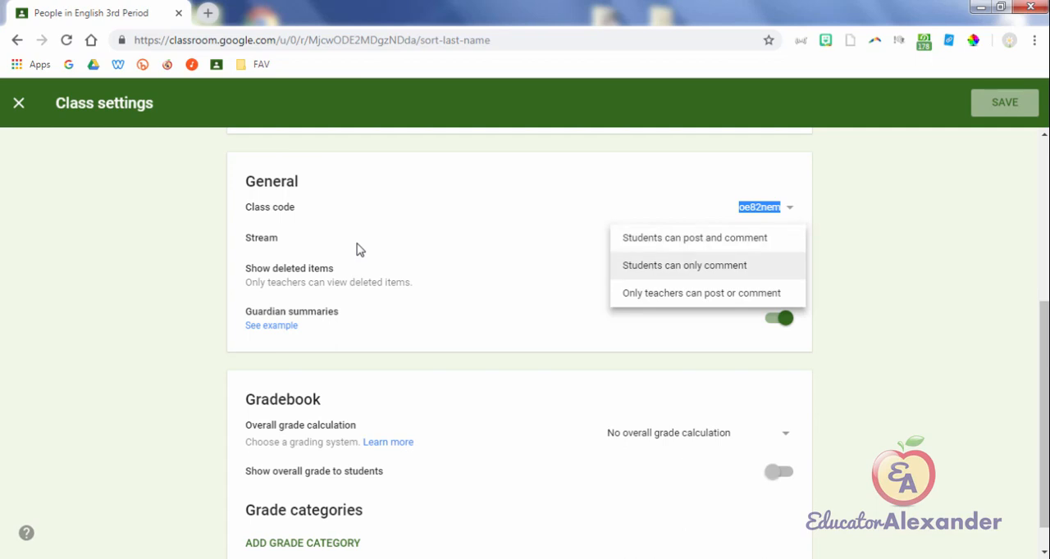
{"action": "key", "text": "Up"}
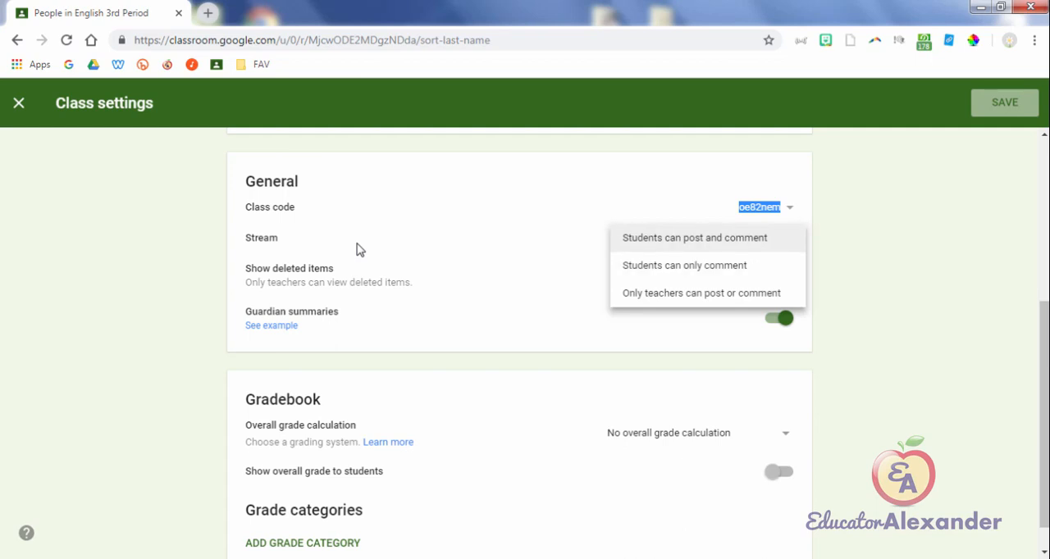
{"action": "key", "text": "Up"}
{"action": "key", "text": "Up"}
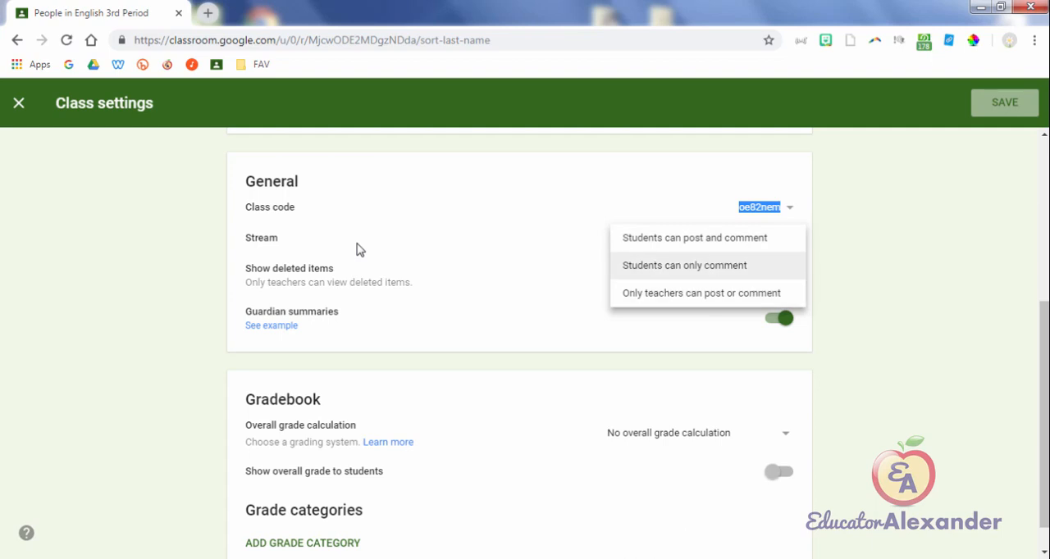
{"action": "key", "text": "Up"}
{"action": "key", "text": "Down"}
{"action": "key", "text": "Down"}
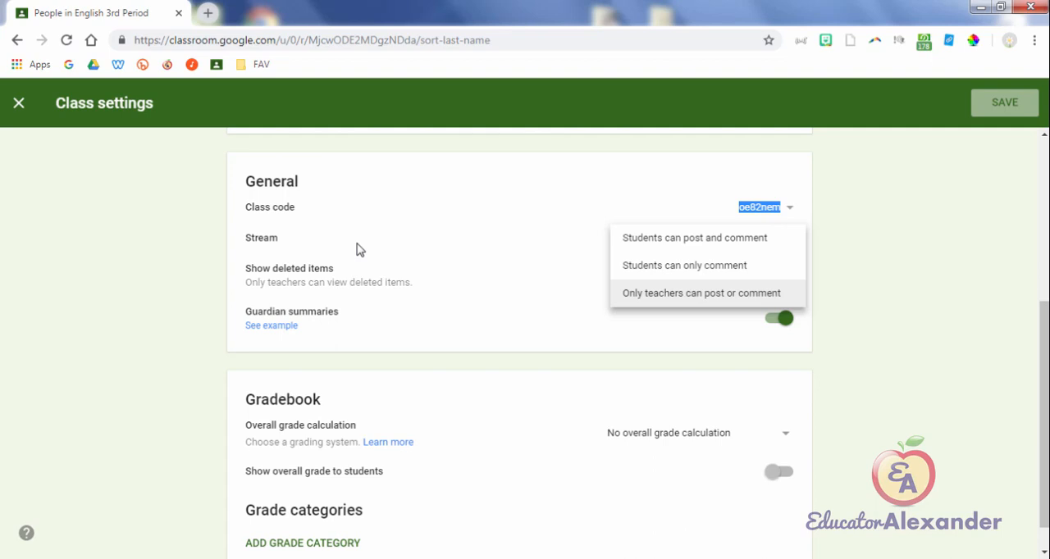
{"action": "key", "text": "Down"}
{"action": "key", "text": "Down"}
{"action": "key", "text": "Down"}
{"action": "key", "text": "Down"}
{"action": "key", "text": "Down"}
{"action": "key", "text": "Down"}
{"action": "key", "text": "Down"}
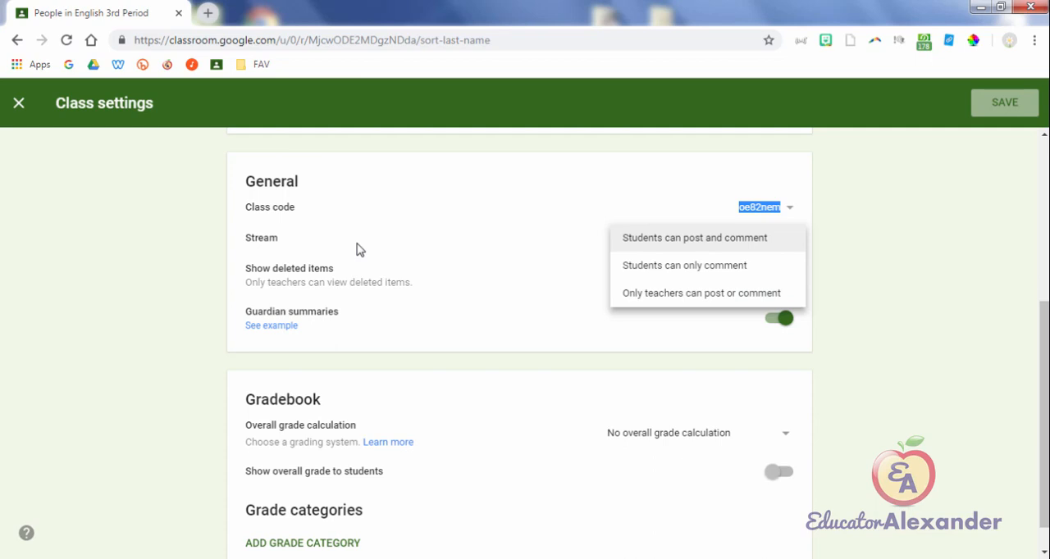
{"action": "key", "text": "Down"}
{"action": "key", "text": "Down"}
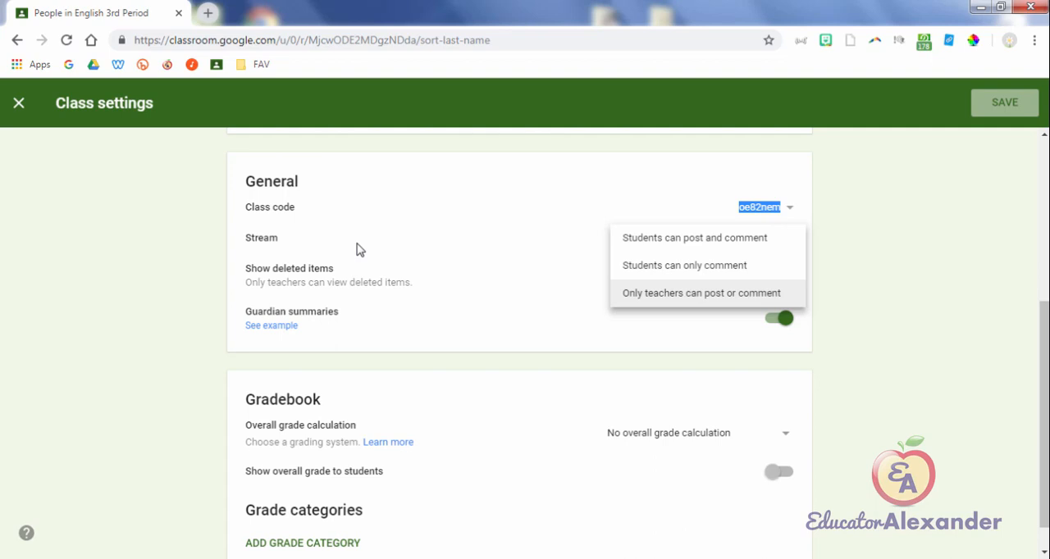
{"action": "key", "text": "Up"}
{"action": "key", "text": "Up"}
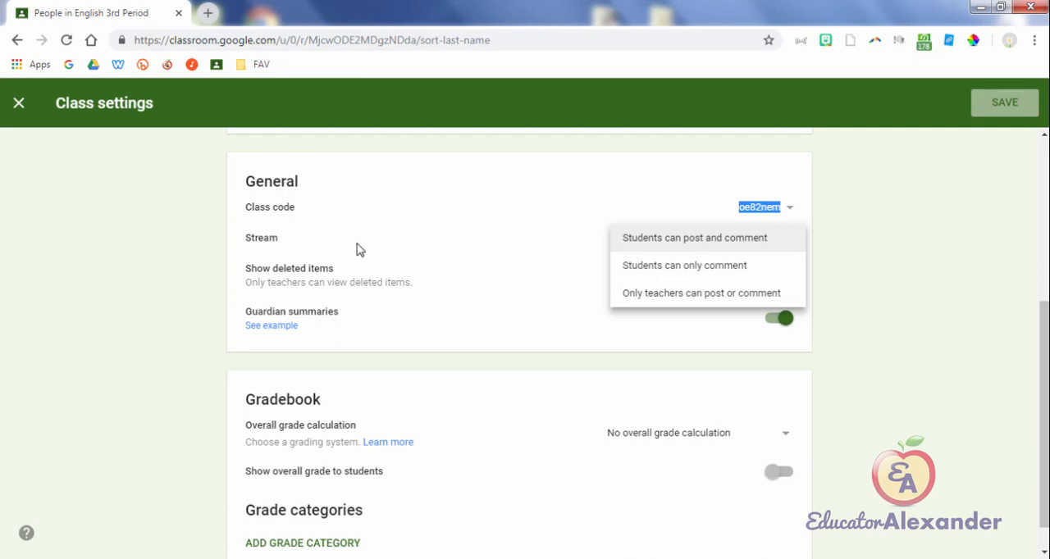
{"action": "key", "text": "Up"}
{"action": "key", "text": "Up"}
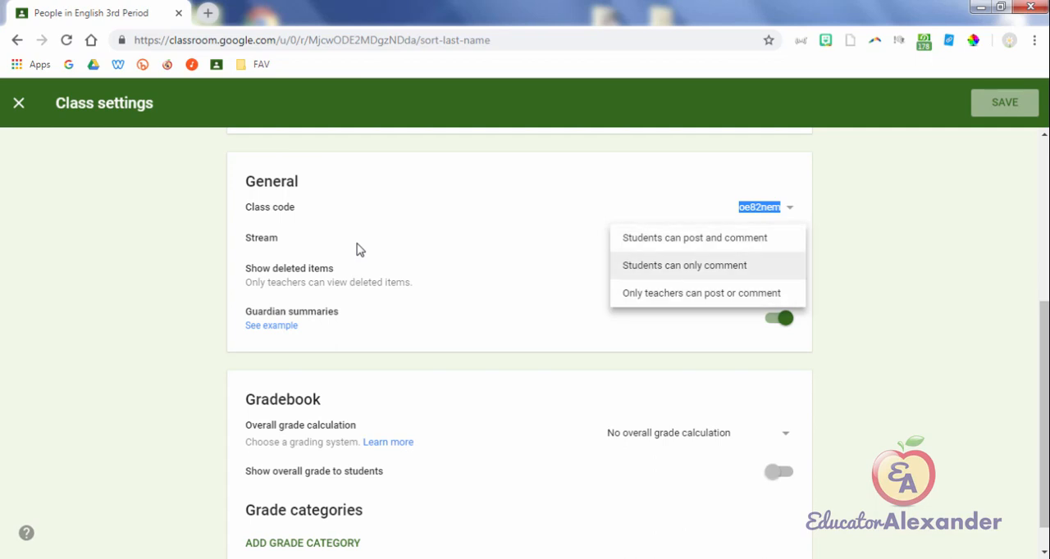
Step: Set the Stream permission to "Students can only comment"
{"action": "key", "text": "Down"}
{"action": "key", "text": "Down"}
{"action": "key", "text": "Down"}
{"action": "key", "text": "Up"}
{"action": "key", "text": "Down"}
{"action": "key", "text": "Escape"}
{"action": "key", "text": "Down"}
Step: Set the Stream permission to "Only teachers can post or comment", and return it to "Students can post and comment"
{"action": "key", "text": "Down"}
{"action": "key", "text": "Return"}
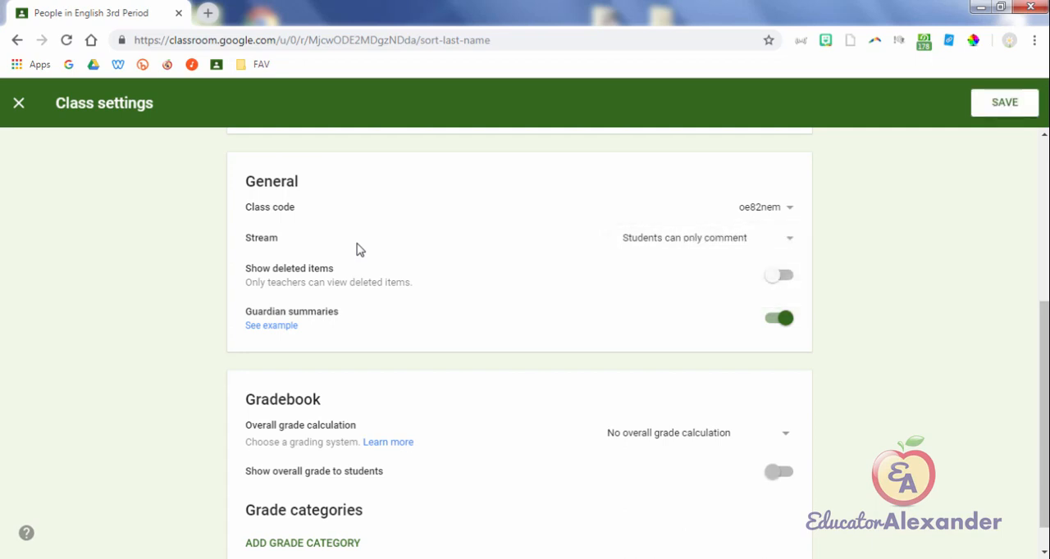
{"action": "key", "text": "Down"}
{"action": "key", "text": "Down"}
{"action": "key", "text": "Return"}
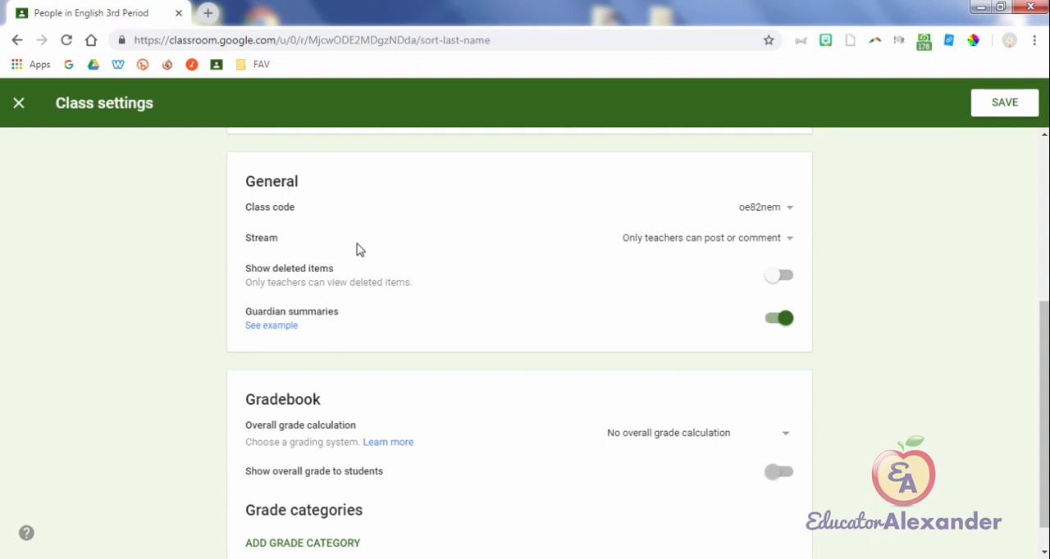
{"action": "key", "text": "Up"}
{"action": "key", "text": "Up"}
{"action": "key", "text": "Up"}
{"action": "key", "text": "Return"}
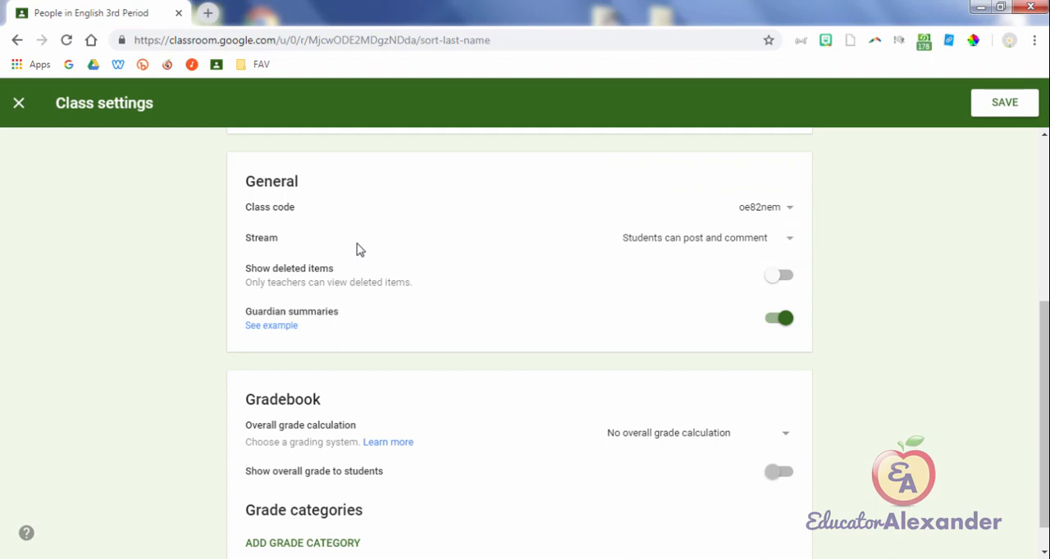
Step: Switch the Stream permission to "Students can only comment" and restore "Students can post and comment"
{"action": "key", "text": "Down"}
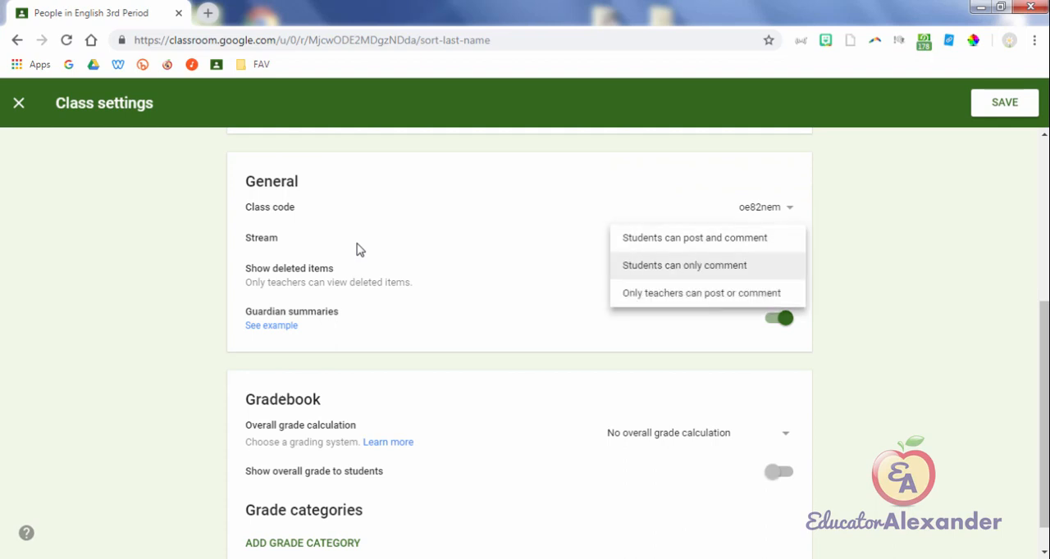
{"action": "key", "text": "Return"}
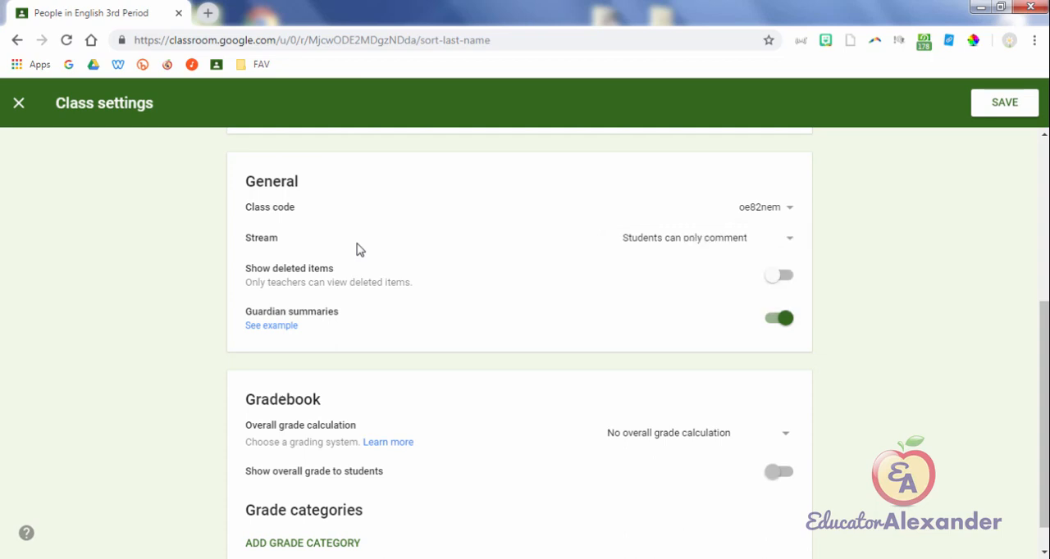
{"action": "key", "text": "Down"}
{"action": "key", "text": "Up"}
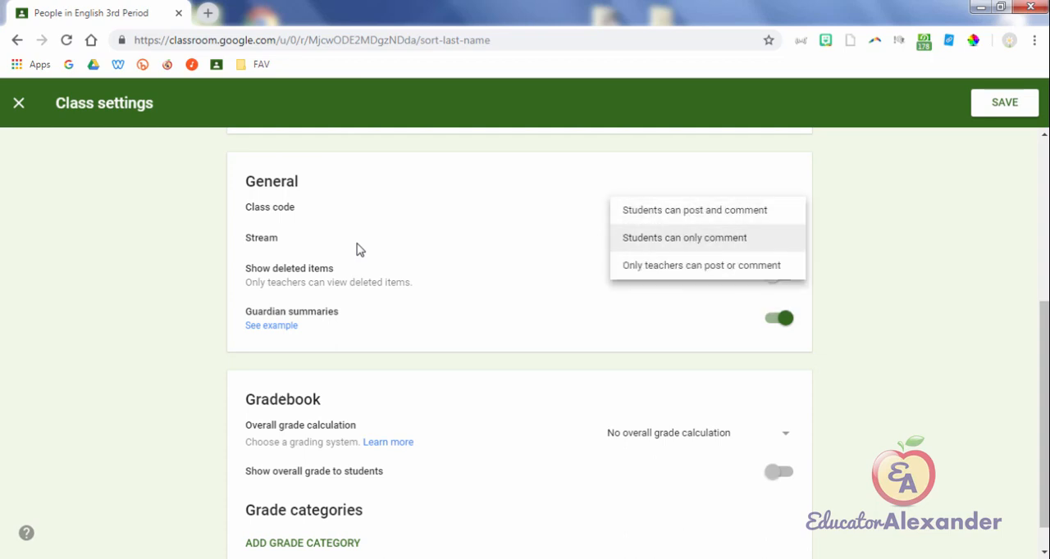
{"action": "key", "text": "Return"}
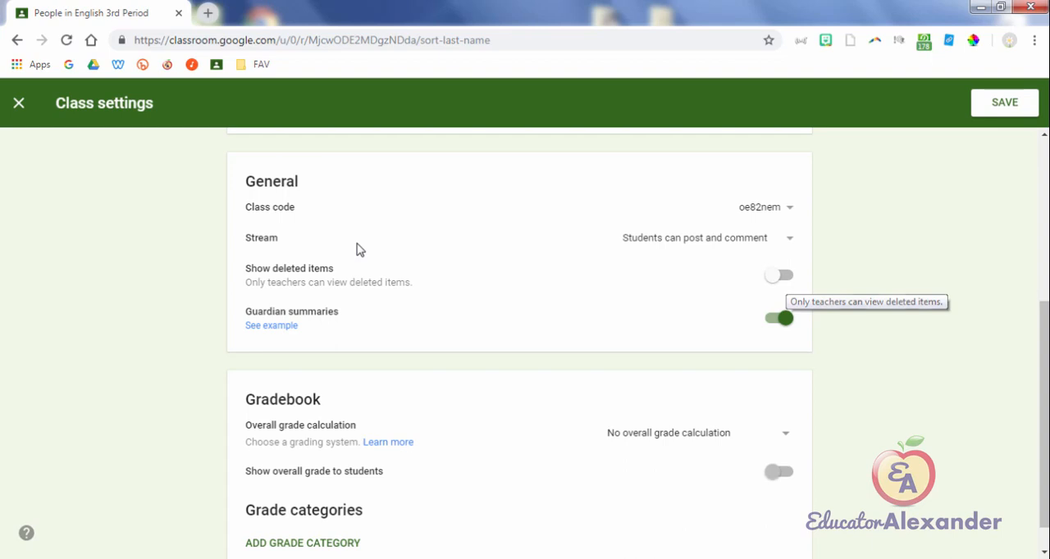
Step: Try turning on the Show deleted items option in the General settings and turn it back off
{"action": "left_click", "coordinate": [783, 276]}
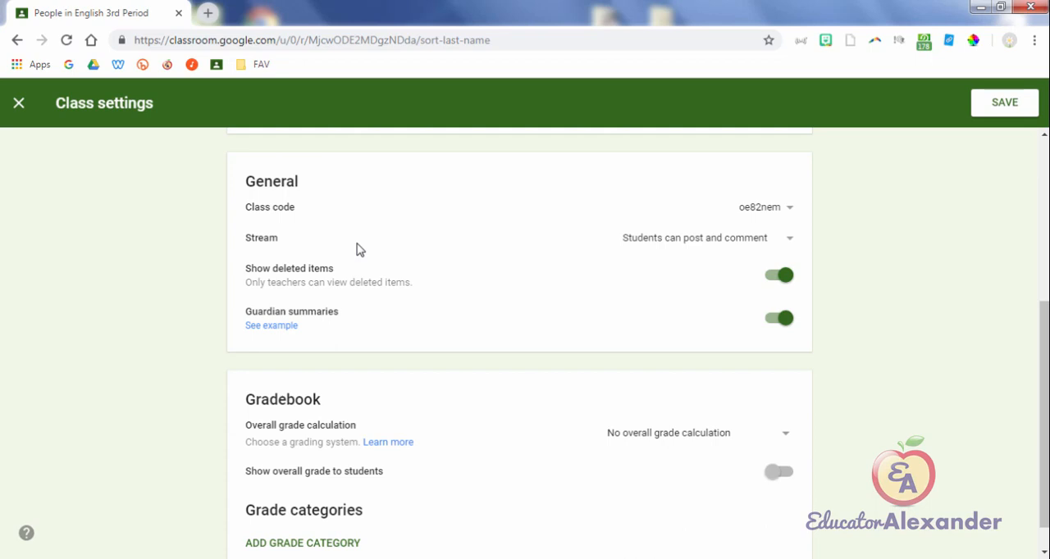
{"action": "key", "text": "space"}
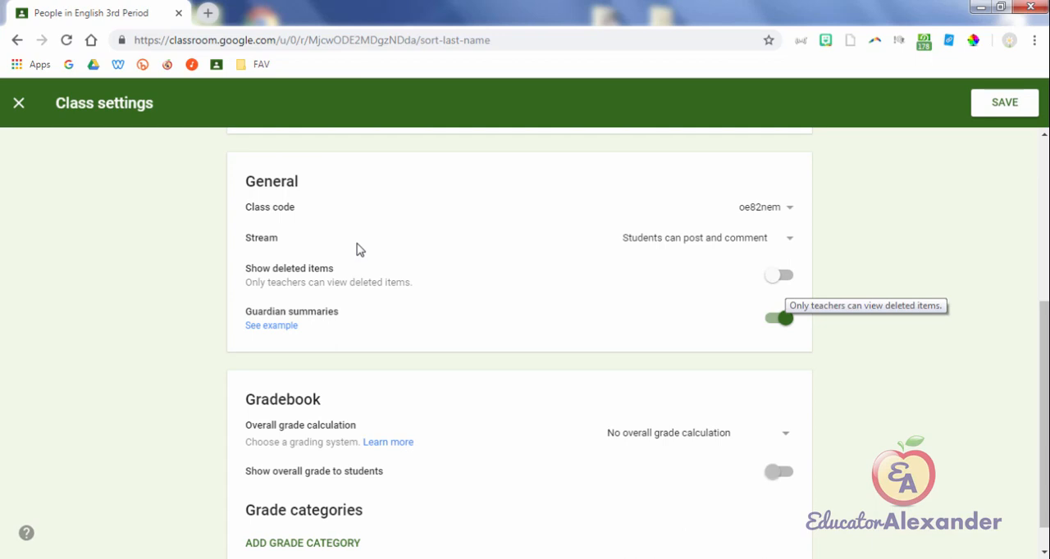
{"action": "left_click", "coordinate": [783, 276]}
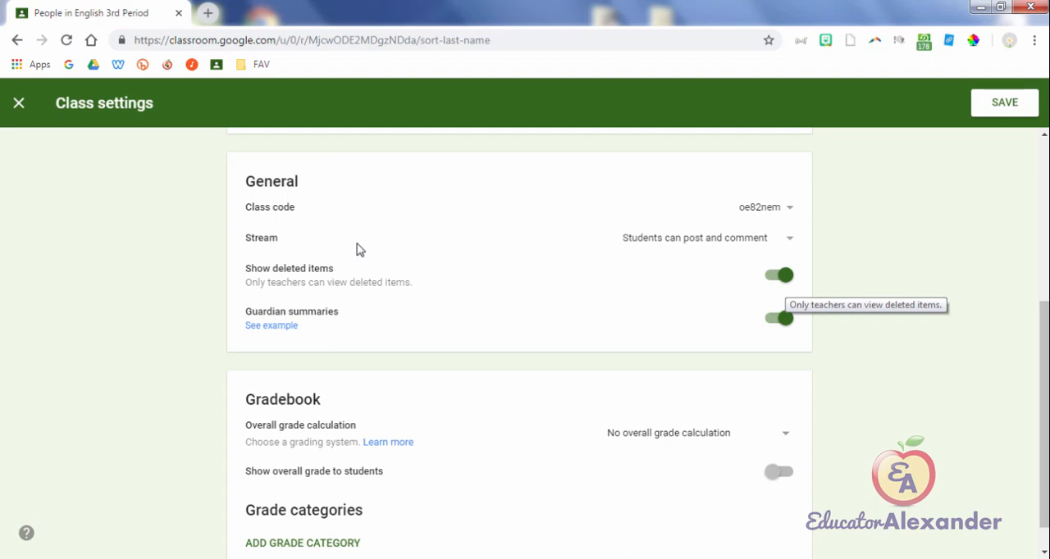
{"action": "left_click", "coordinate": [783, 277]}
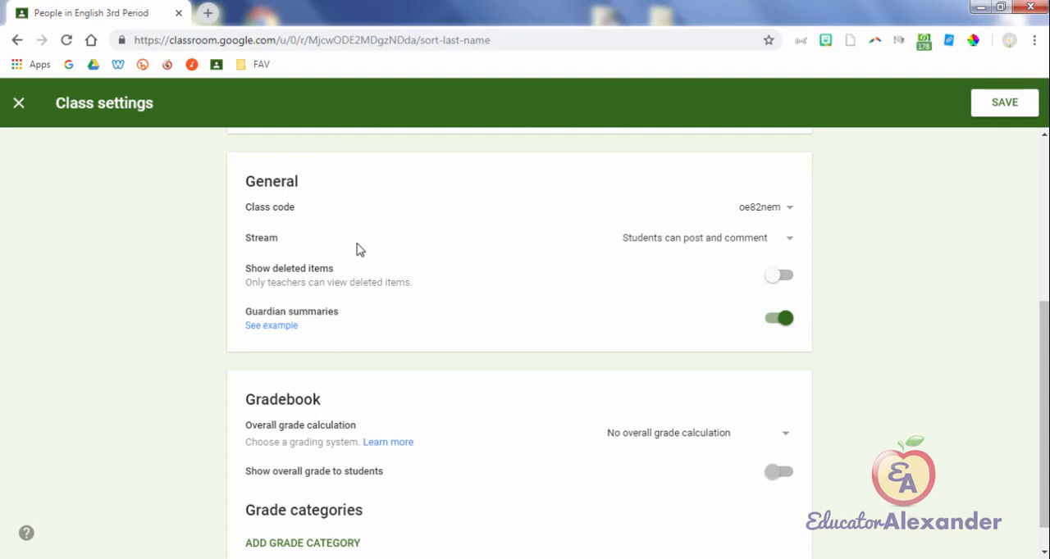
{"action": "left_click", "coordinate": [782, 277]}
{"action": "left_click", "coordinate": [782, 276]}
{"action": "left_click", "coordinate": [780, 276]}
{"action": "left_click", "coordinate": [776, 275]}
{"action": "left_click", "coordinate": [776, 275]}
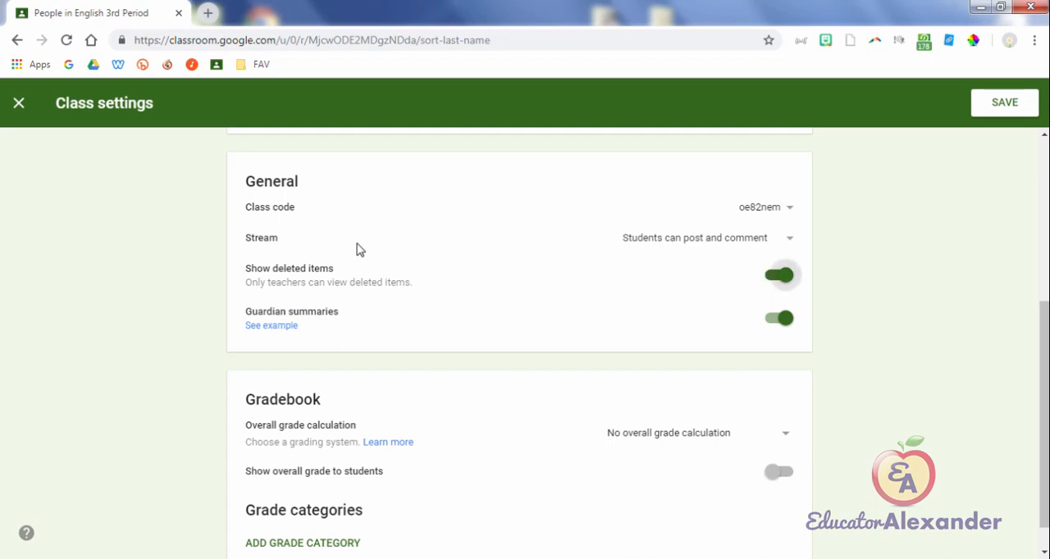
{"action": "left_click", "coordinate": [777, 276]}
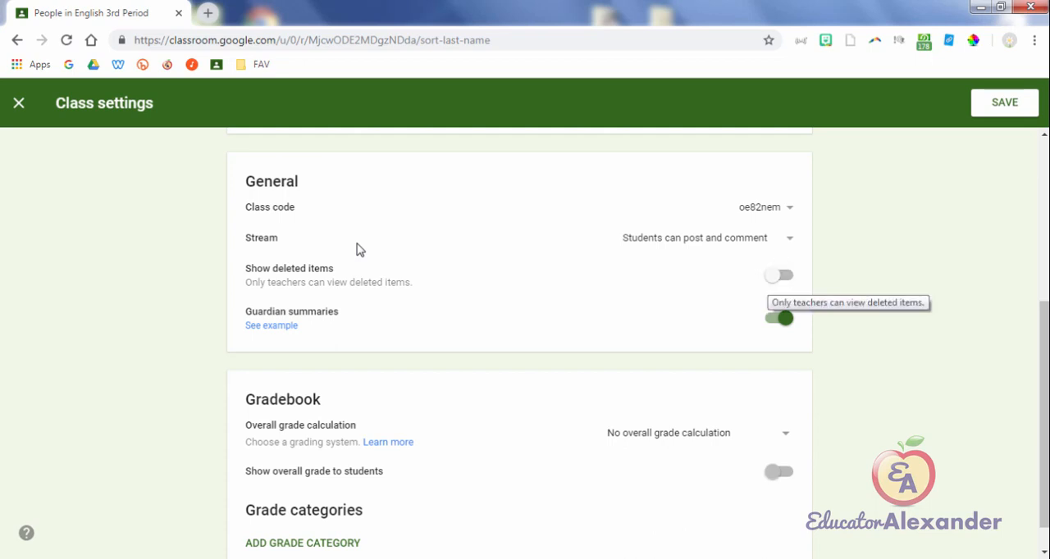
Step: Review the class settings from the Gradebook section up to Class Details and save them
{"action": "scroll", "coordinate": [358, 251], "scroll_direction": "down", "scroll_amount": 1}
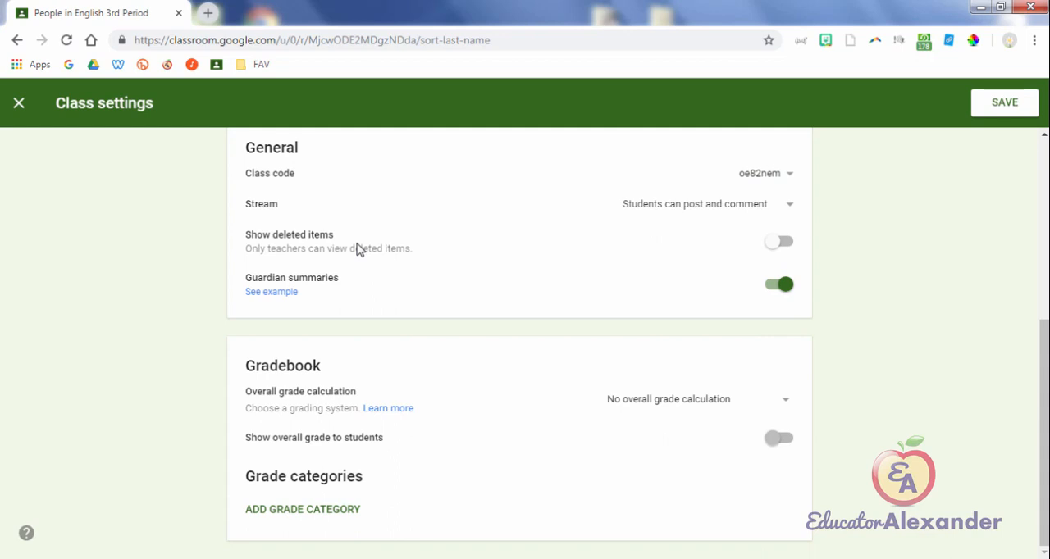
{"action": "scroll", "coordinate": [357, 251], "scroll_direction": "up", "scroll_amount": 4}
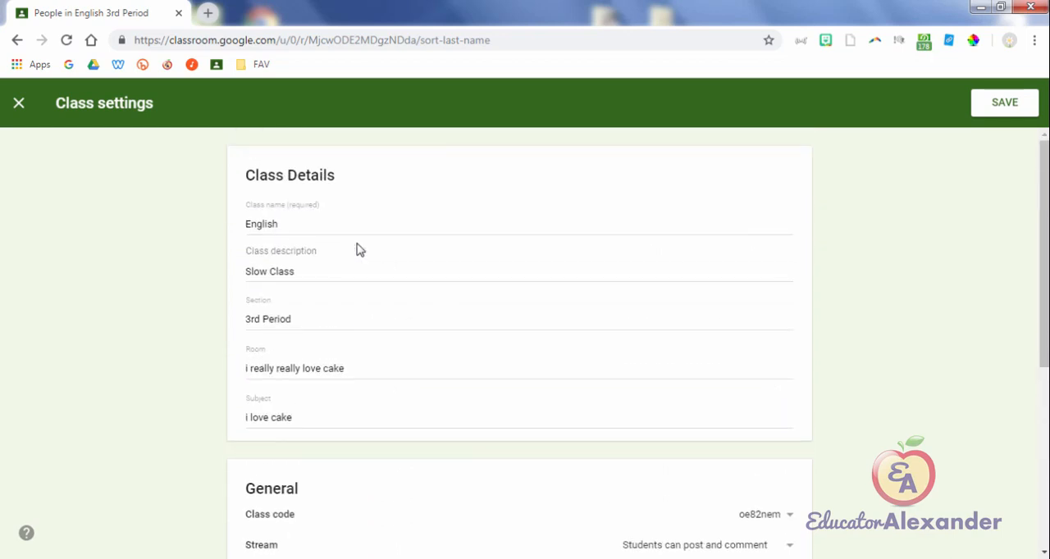
{"action": "key", "text": "Return"}
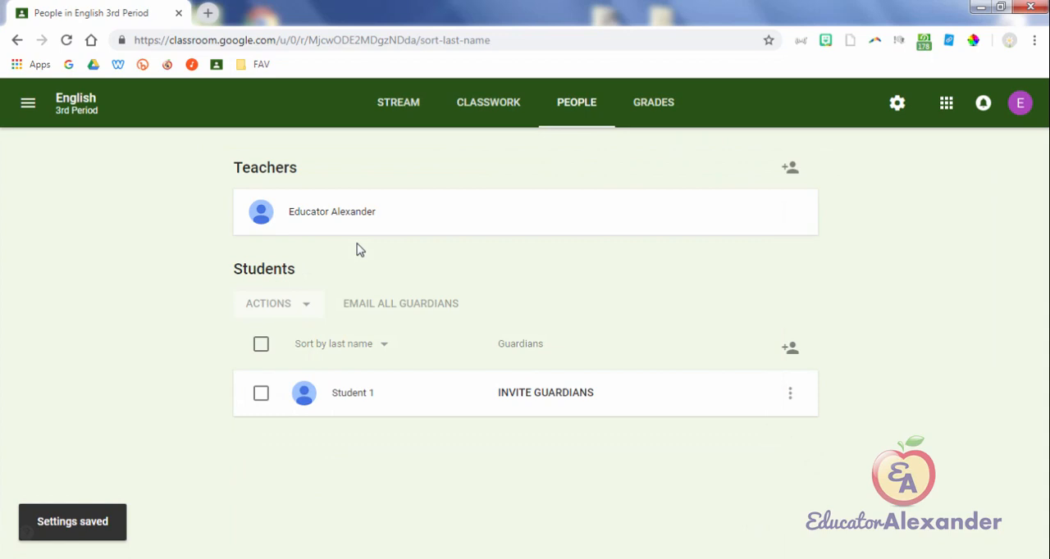
Step: Return to the overview of all classes and check the options for joining or creating a class
{"action": "left_click", "coordinate": [488, 102]}
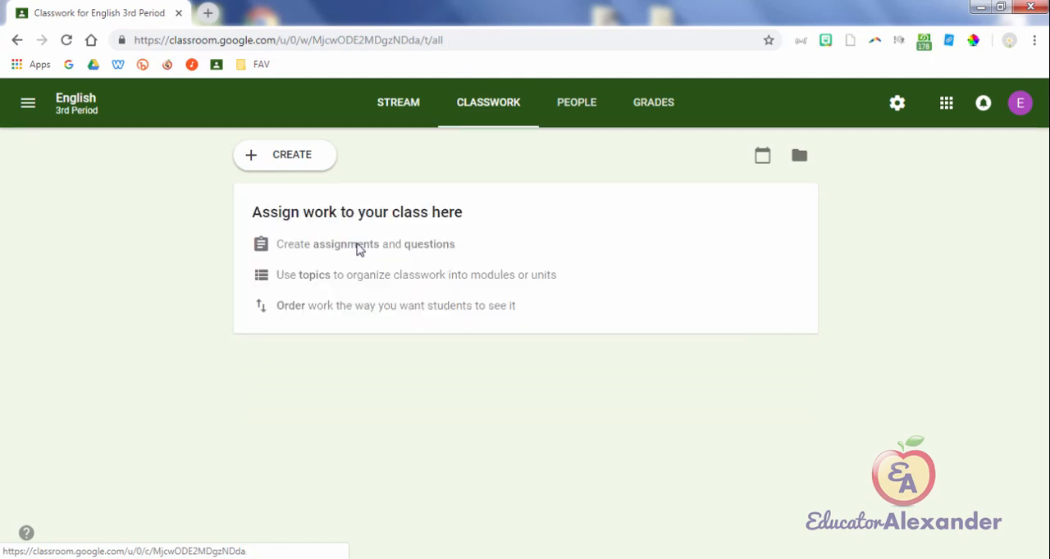
{"action": "left_click", "coordinate": [398, 102]}
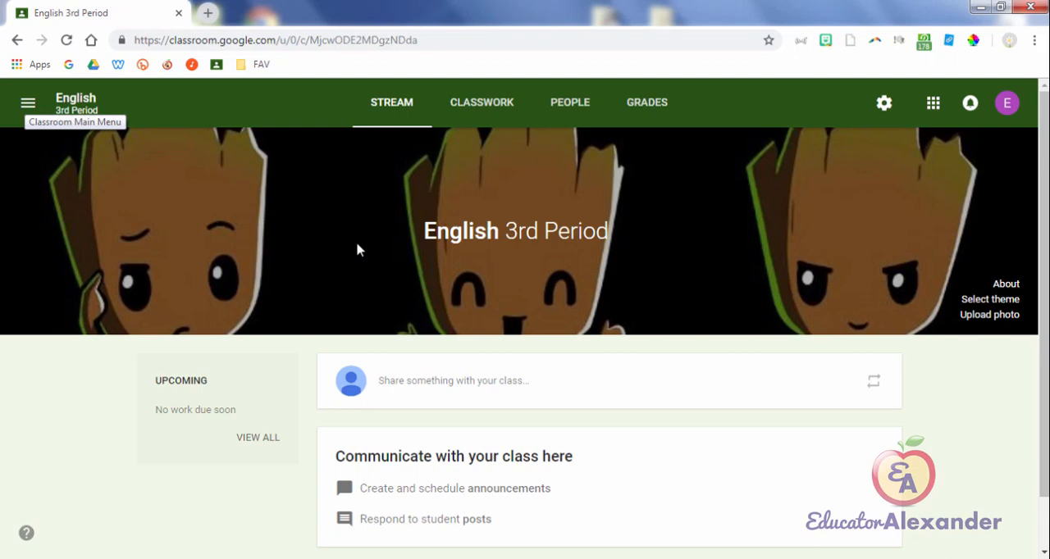
{"action": "left_click", "coordinate": [28, 103]}
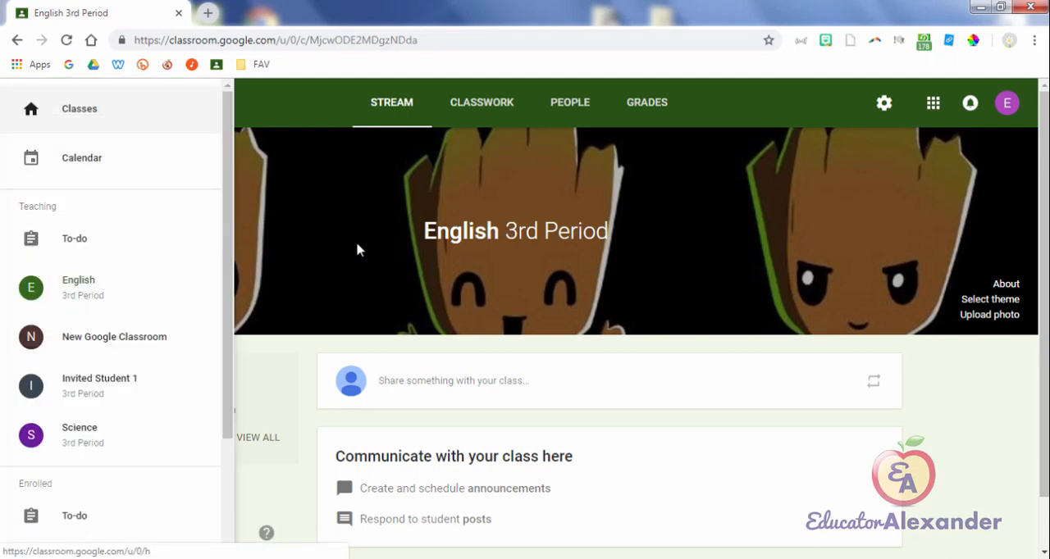
{"action": "left_click", "coordinate": [80, 108]}
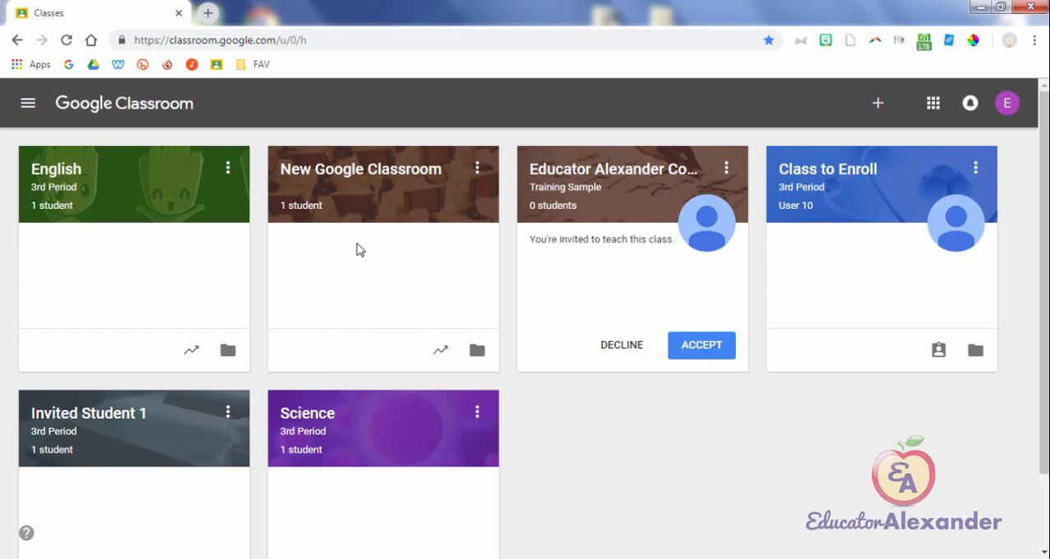
{"action": "left_click", "coordinate": [878, 103]}
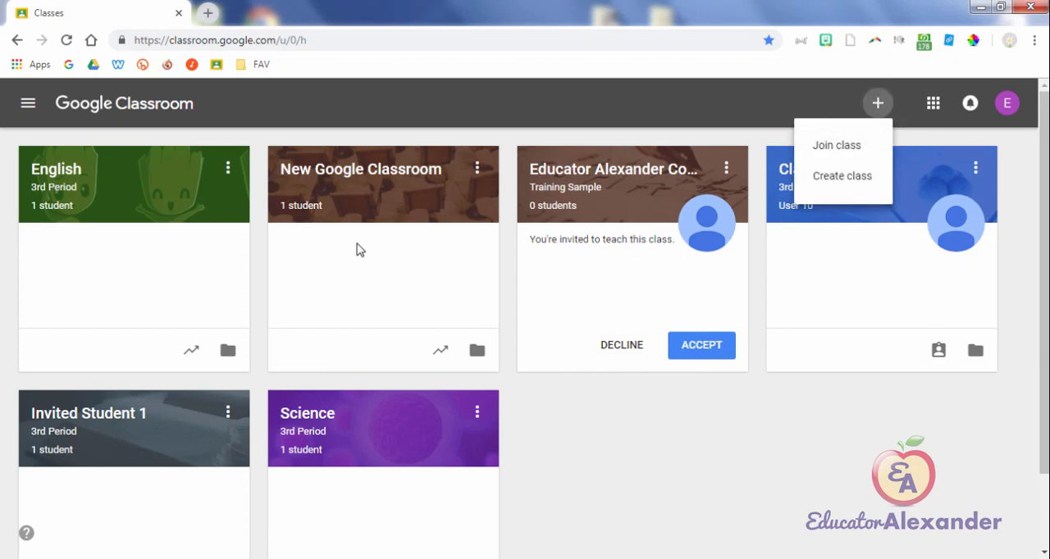
{"action": "left_click", "coordinate": [360, 250]}
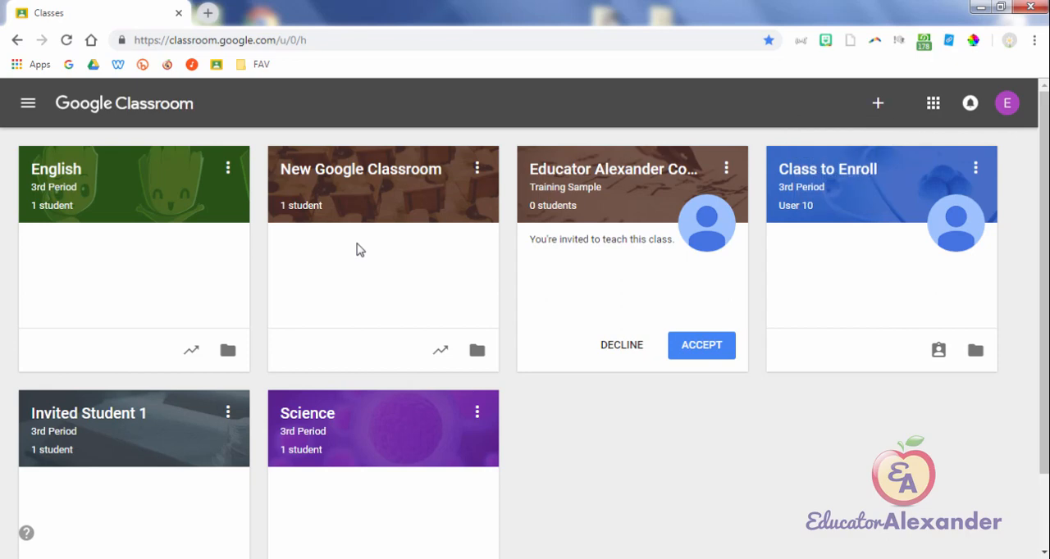
Step: Examine the options available for the English class and the positions offered for moving it, then close the Move class dialog
{"action": "mouse_move", "coordinate": [828, 173]}
{"action": "left_mouse_down"}
{"action": "mouse_move", "coordinate": [418, 158]}
{"action": "mouse_move", "coordinate": [153, 188]}
{"action": "mouse_move", "coordinate": [781, 168]}
{"action": "mouse_move", "coordinate": [789, 382]}
{"action": "mouse_move", "coordinate": [156, 299]}
{"action": "mouse_move", "coordinate": [473, 180]}
{"action": "mouse_move", "coordinate": [866, 197]}
{"action": "mouse_move", "coordinate": [203, 197]}
{"action": "mouse_move", "coordinate": [828, 174]}
{"action": "left_mouse_up"}
{"action": "key", "text": "Return"}
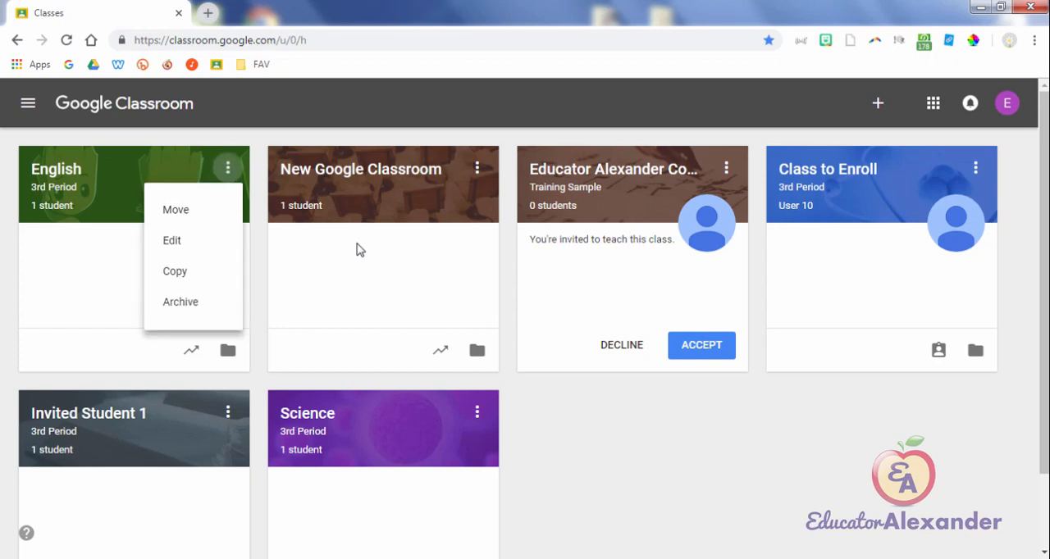
{"action": "key", "text": "Down"}
{"action": "key", "text": "Down"}
{"action": "key", "text": "Down"}
{"action": "key", "text": "Down"}
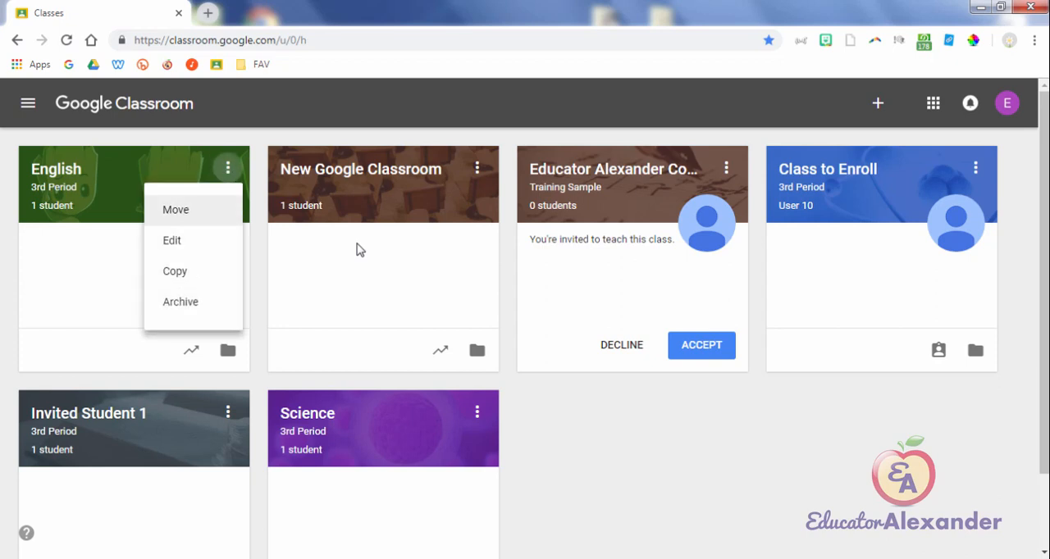
{"action": "key", "text": "Down"}
{"action": "key", "text": "Down"}
{"action": "key", "text": "Down"}
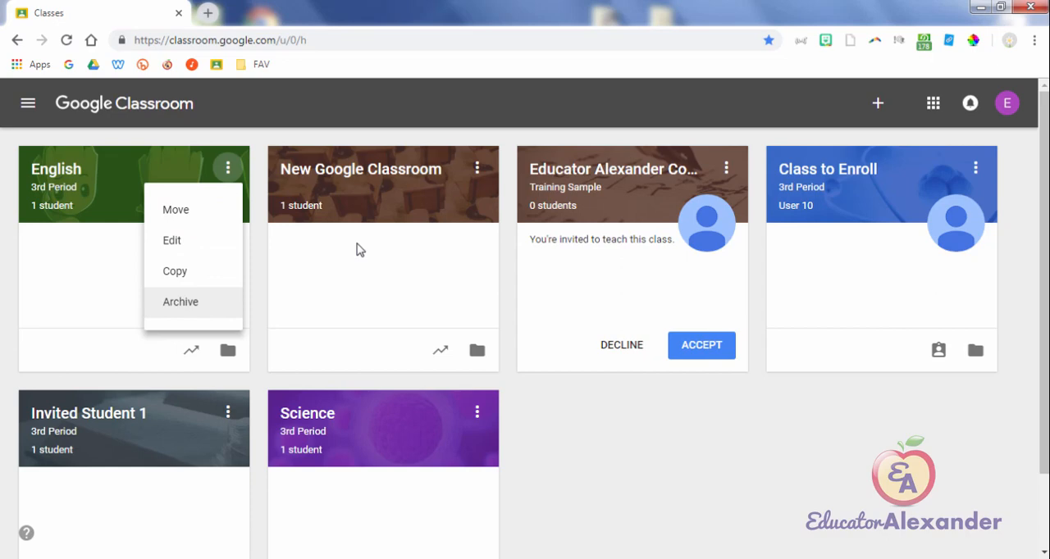
{"action": "key", "text": "Up"}
{"action": "key", "text": "Up"}
{"action": "key", "text": "Up"}
{"action": "key", "text": "Return"}
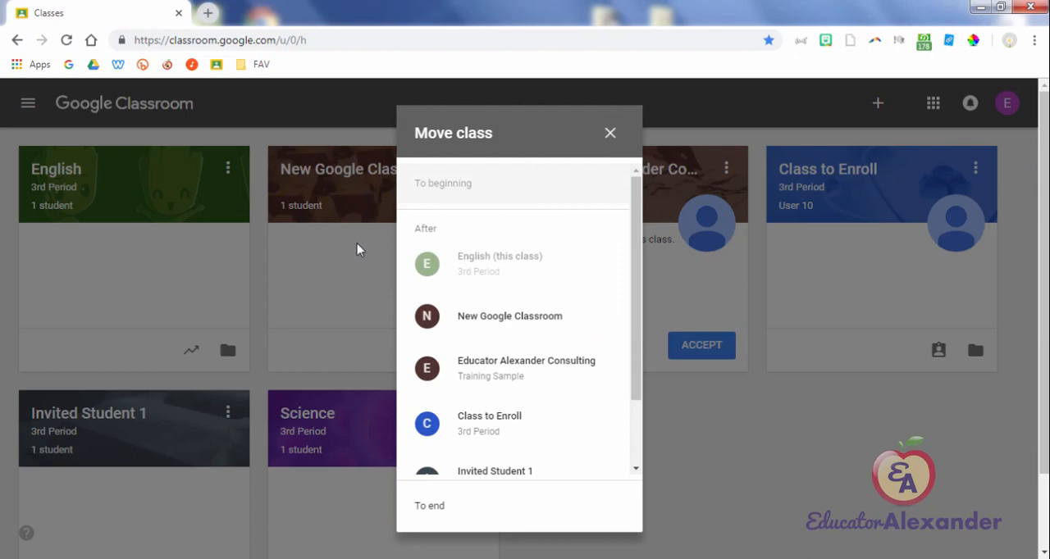
{"action": "key", "text": "Escape"}
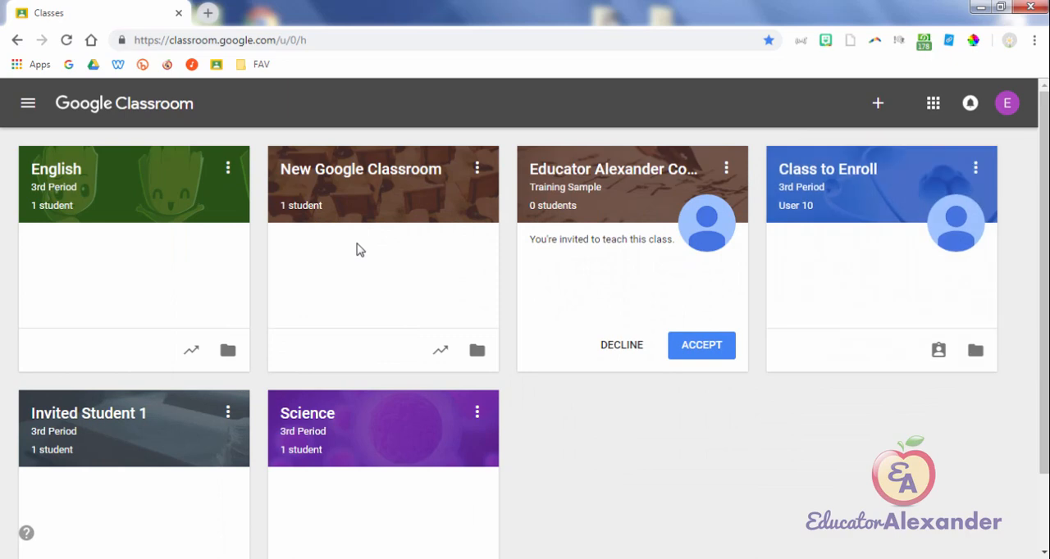
Step: View the English class's name, section, subject and room in the Edit class dialog and close it without saving
{"action": "left_click", "coordinate": [228, 167]}
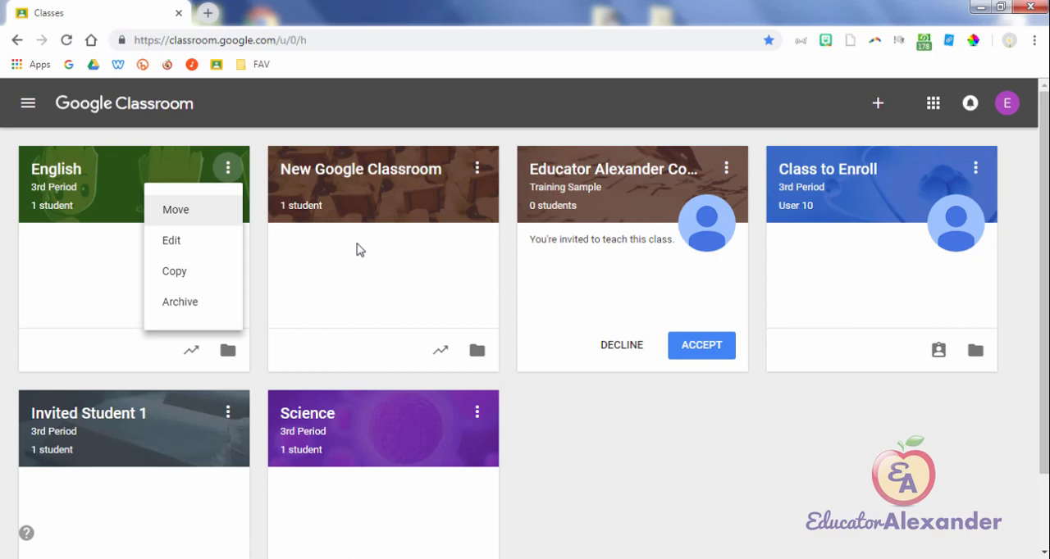
{"action": "key", "text": "Return"}
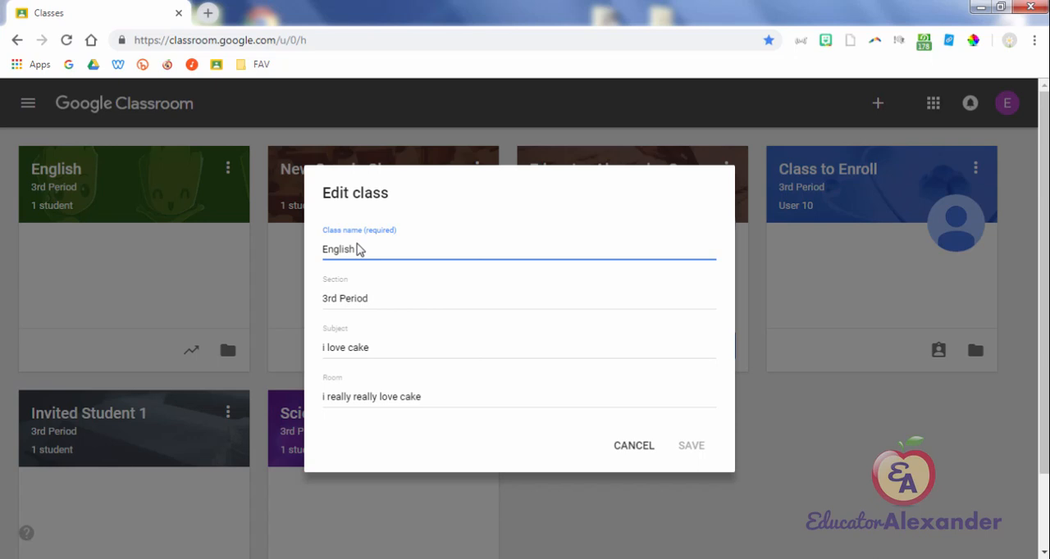
{"action": "key", "text": "Escape"}
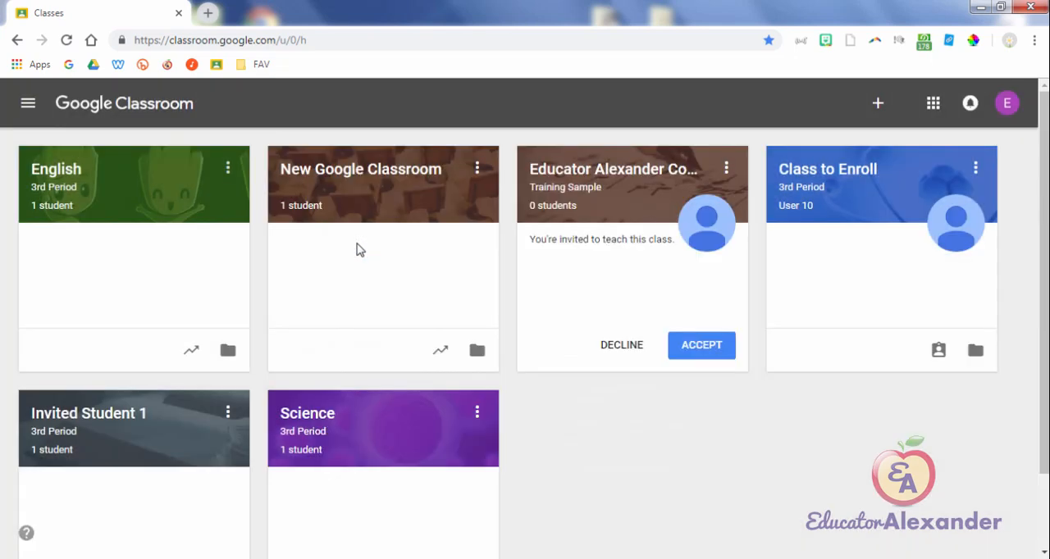
Step: Check the Classwork page of the English 3rd Period class and return to the overview of all classes
{"action": "left_click", "coordinate": [228, 168]}
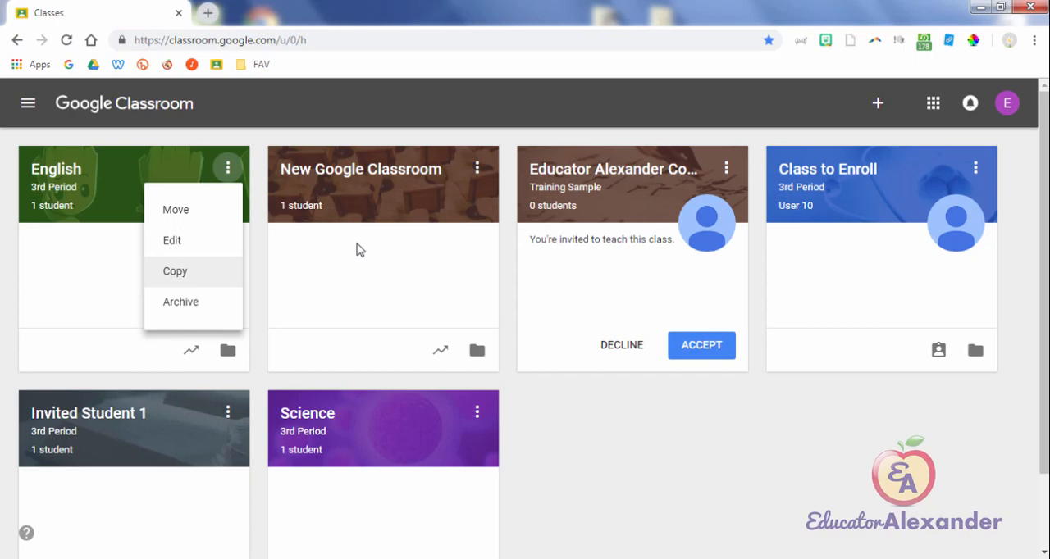
{"action": "left_click", "coordinate": [56, 169]}
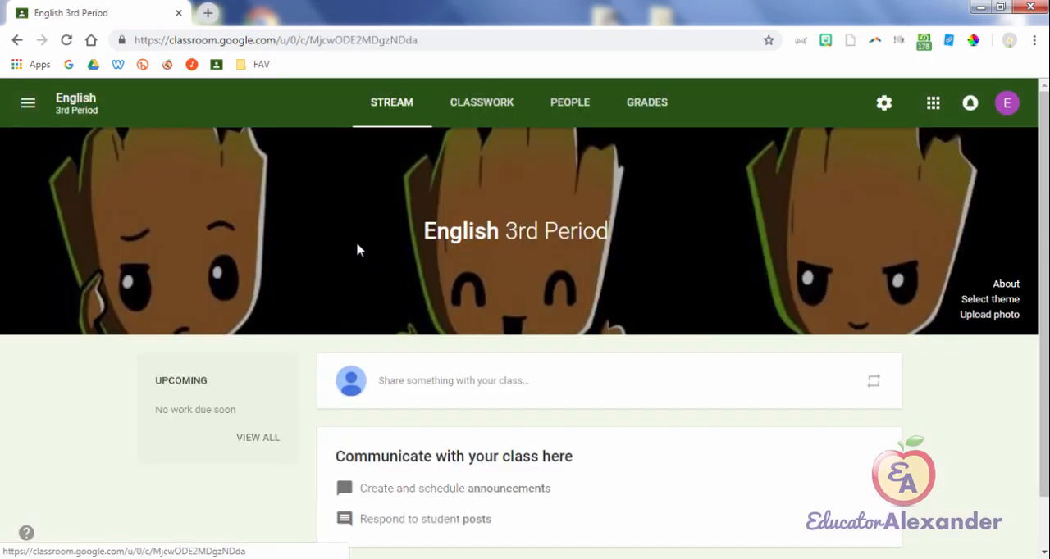
{"action": "left_click", "coordinate": [482, 102]}
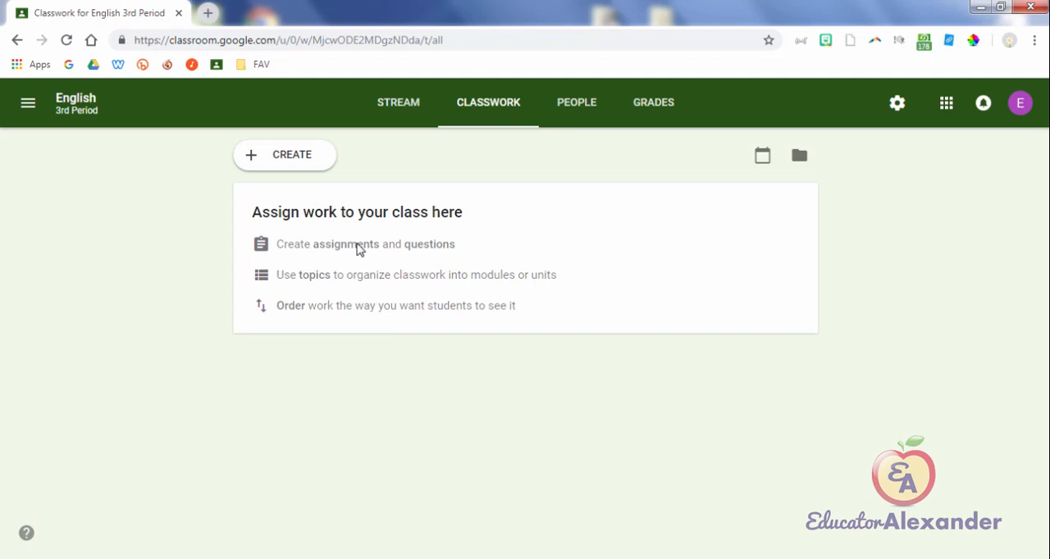
{"action": "left_click", "coordinate": [28, 103]}
{"action": "left_click", "coordinate": [66, 107]}
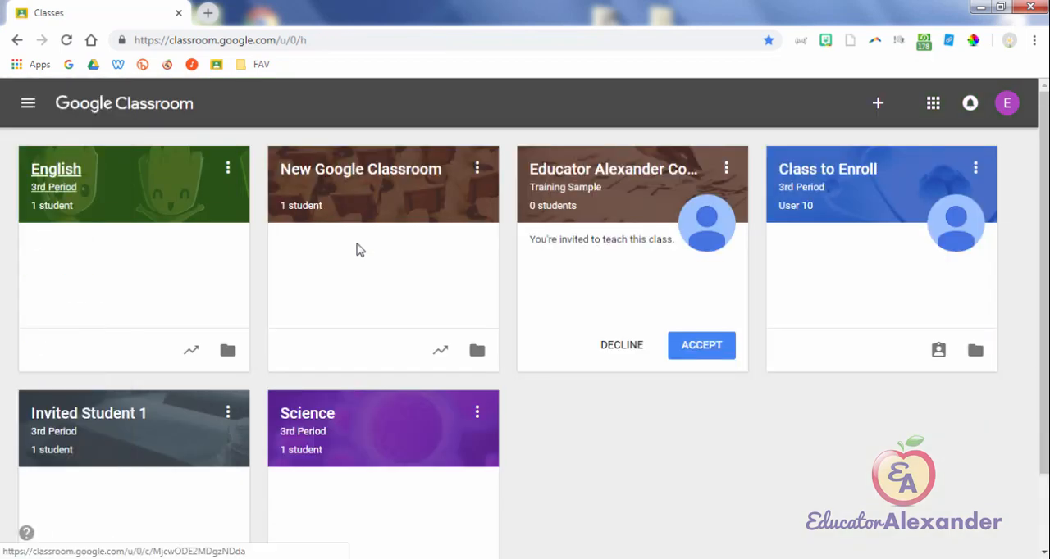
Step: Look through the assignments and topics on the New Google Classroom class's Classwork page and return to the classes overview
{"action": "left_click", "coordinate": [227, 168]}
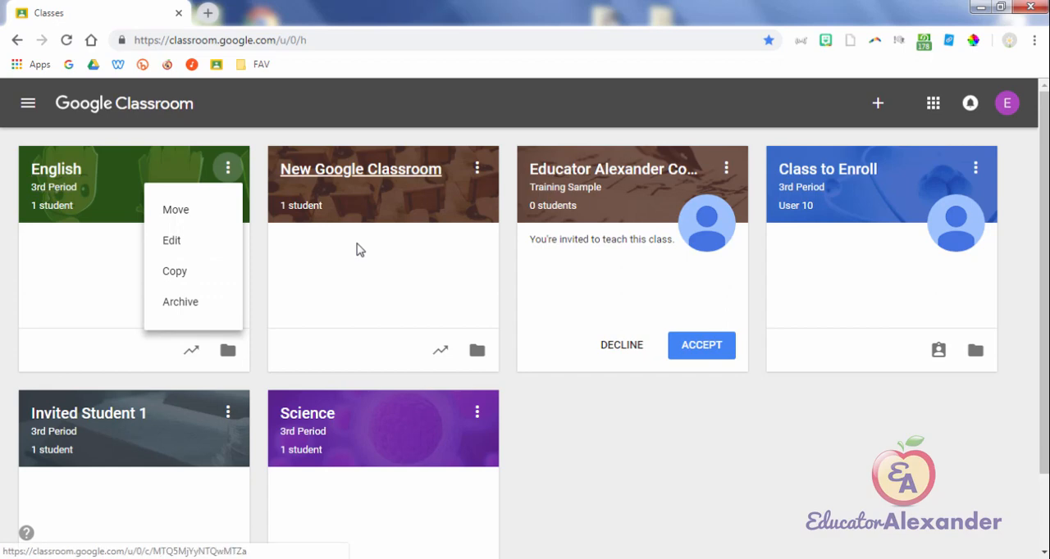
{"action": "left_click", "coordinate": [357, 250]}
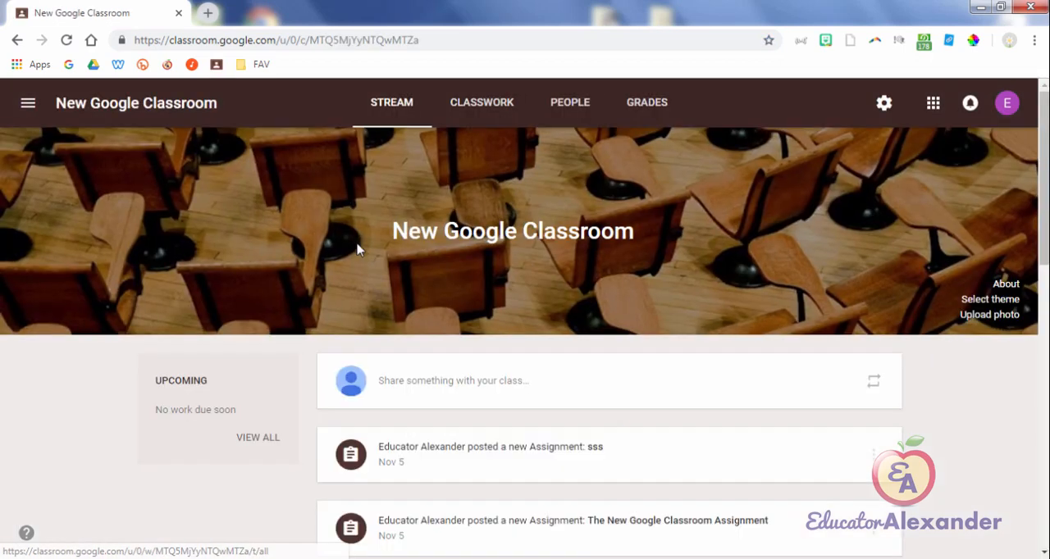
{"action": "left_click", "coordinate": [482, 101]}
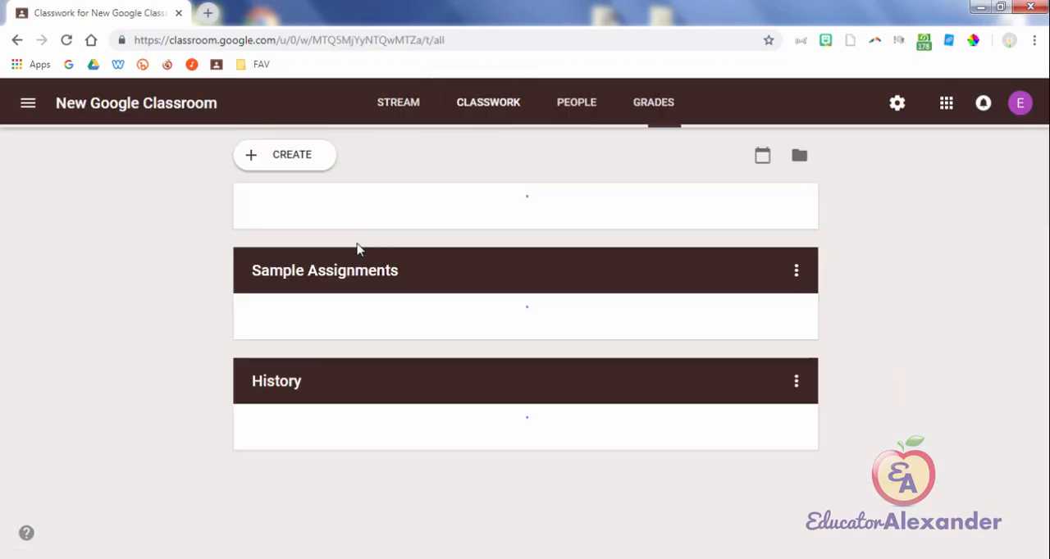
{"action": "scroll", "coordinate": [357, 249], "scroll_direction": "down", "scroll_amount": 3}
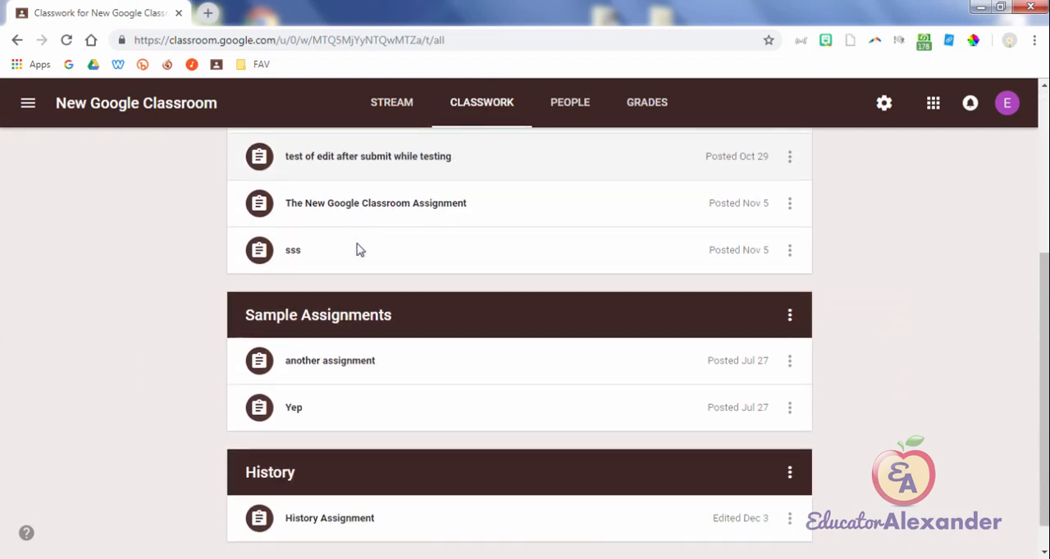
{"action": "scroll", "coordinate": [357, 250], "scroll_direction": "up", "scroll_amount": 3}
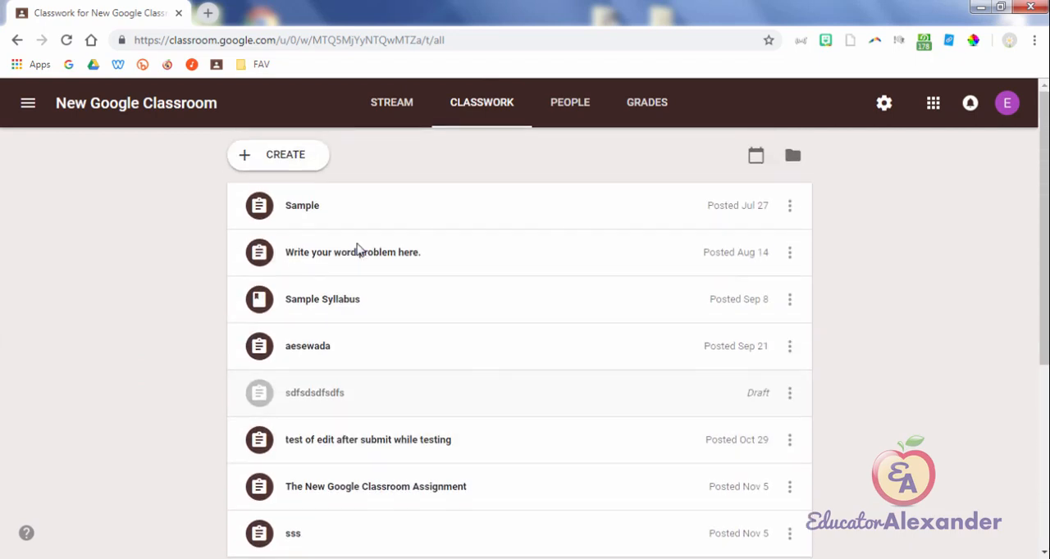
{"action": "left_click", "coordinate": [79, 107]}
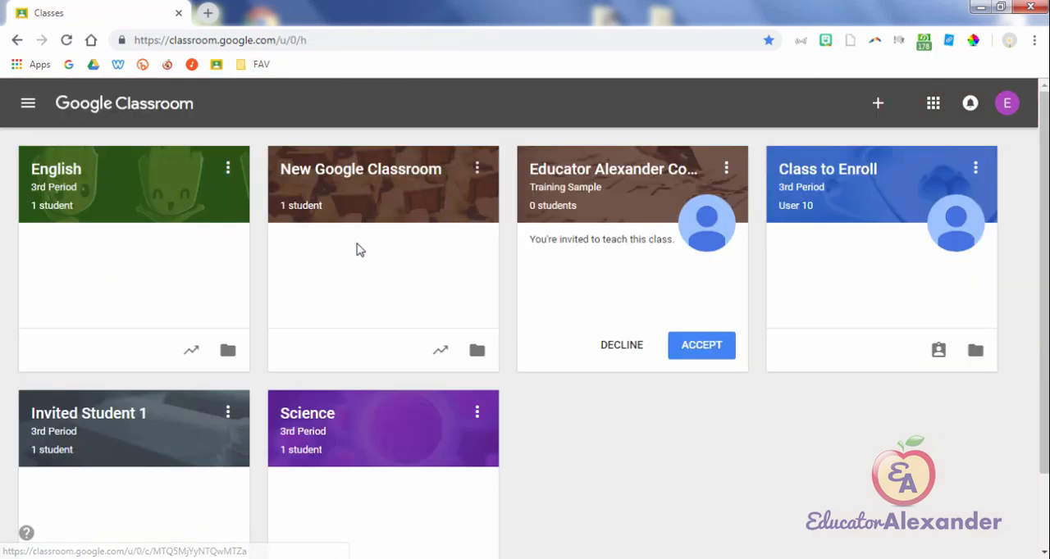
Step: Copy the New Google Classroom class, keeping the proposed class name and leaving section, subject and room empty
{"action": "left_click", "coordinate": [476, 168]}
{"action": "left_click", "coordinate": [424, 271]}
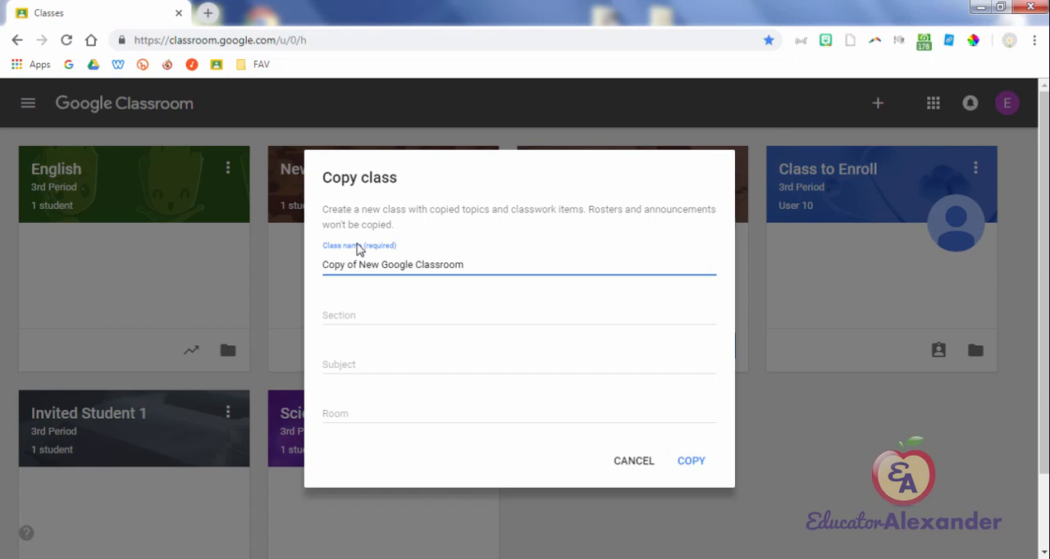
{"action": "left_click", "coordinate": [691, 461]}
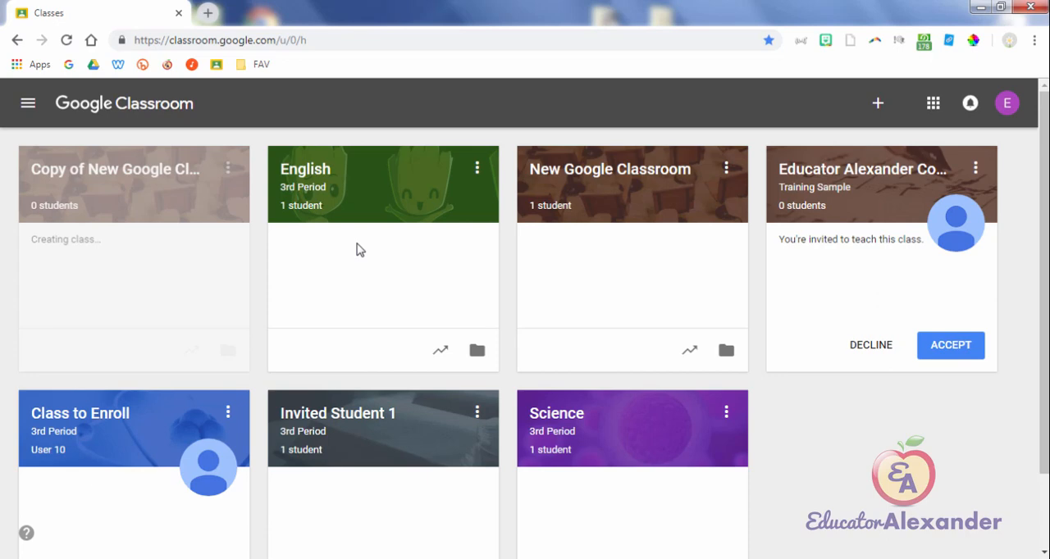
Step: Review the original New Google Classroom class's classwork down to the History topic and go back to the classes overview
{"action": "left_click", "coordinate": [579, 170]}
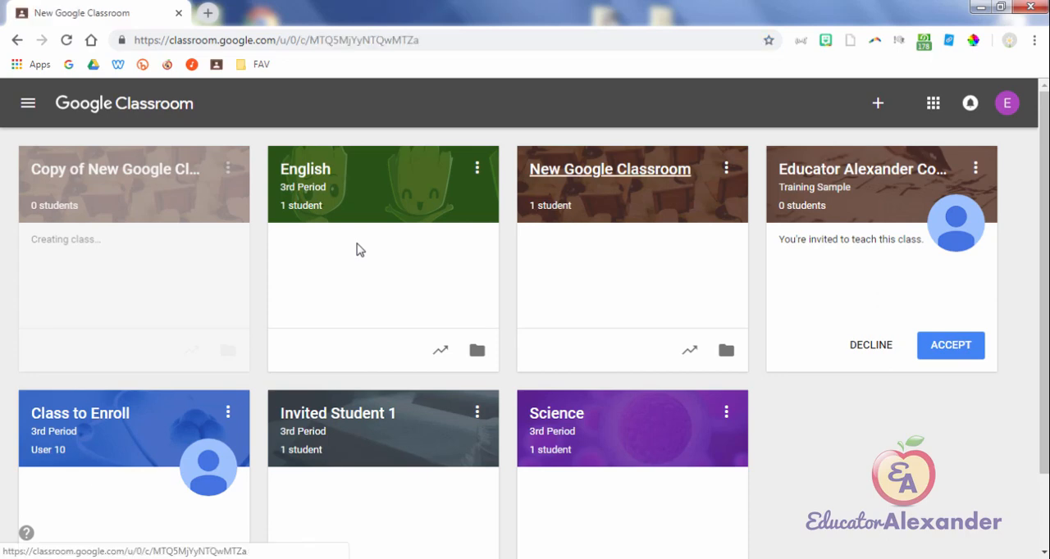
{"action": "left_click", "coordinate": [482, 103]}
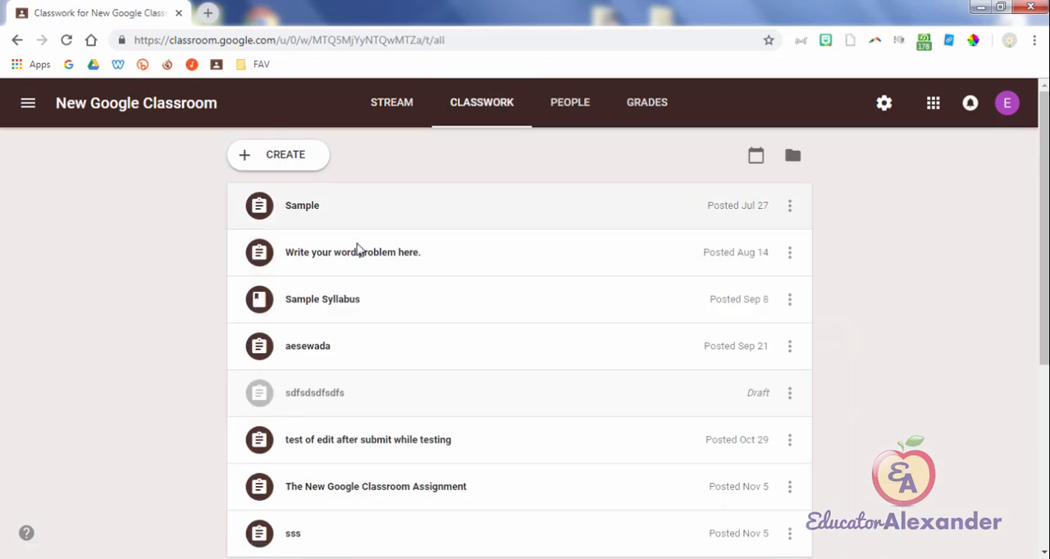
{"action": "scroll", "coordinate": [356, 249], "scroll_direction": "down", "scroll_amount": 1}
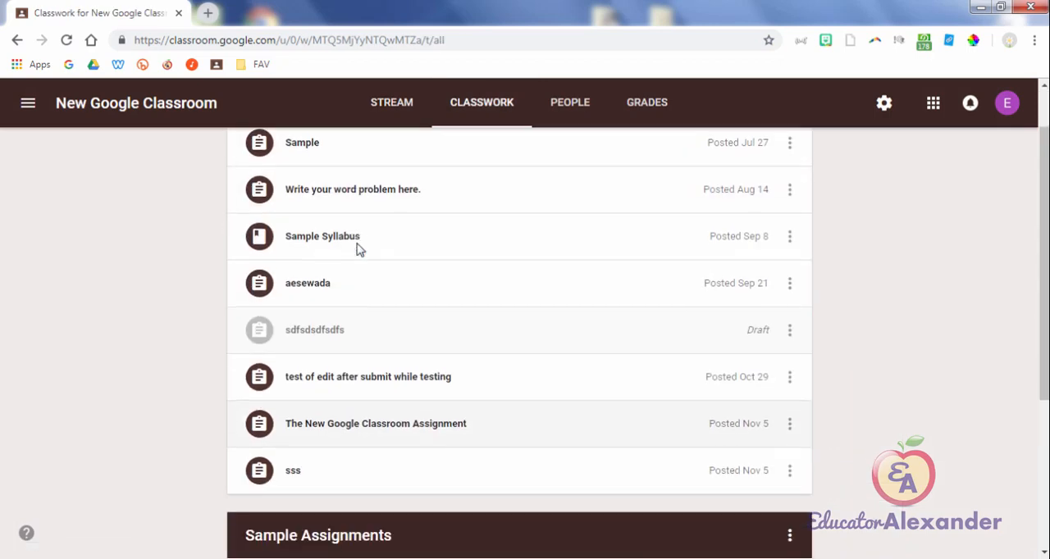
{"action": "scroll", "coordinate": [356, 249], "scroll_direction": "down", "scroll_amount": 3}
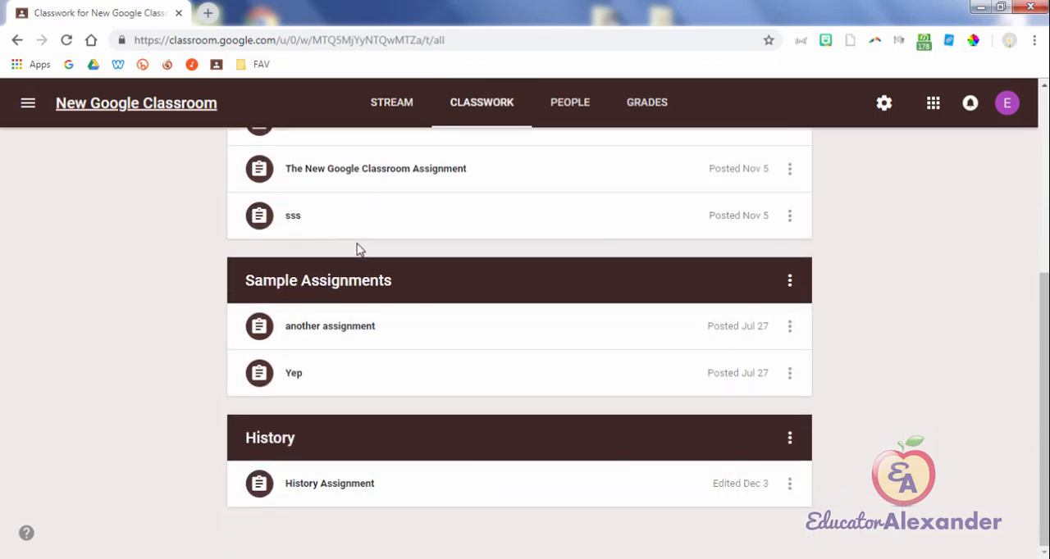
{"action": "left_click", "coordinate": [27, 103]}
{"action": "left_click", "coordinate": [79, 108]}
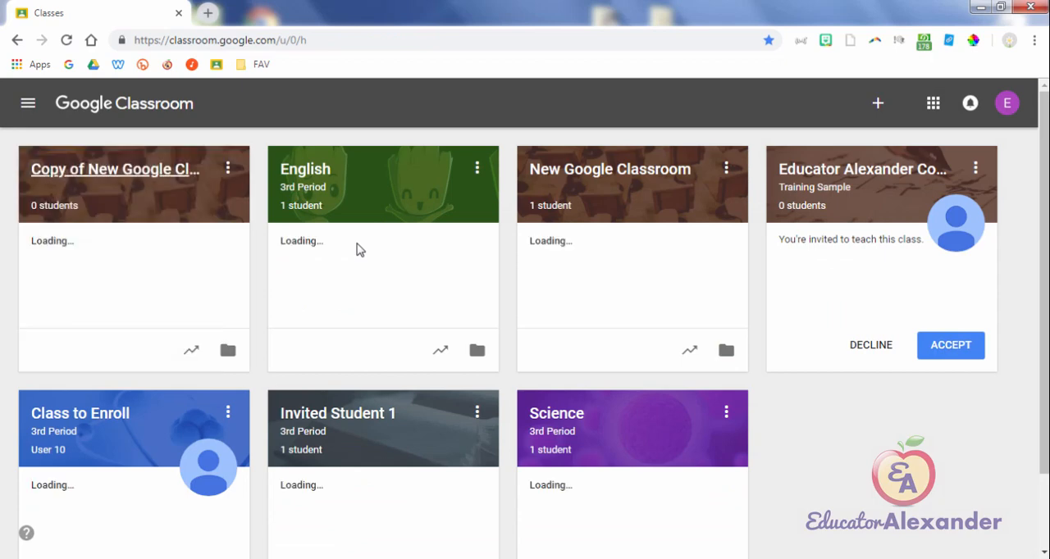
Step: Review the classwork in the copied class, including the Sample assignment's edit form, and return to the classes overview
{"action": "left_click", "coordinate": [115, 168]}
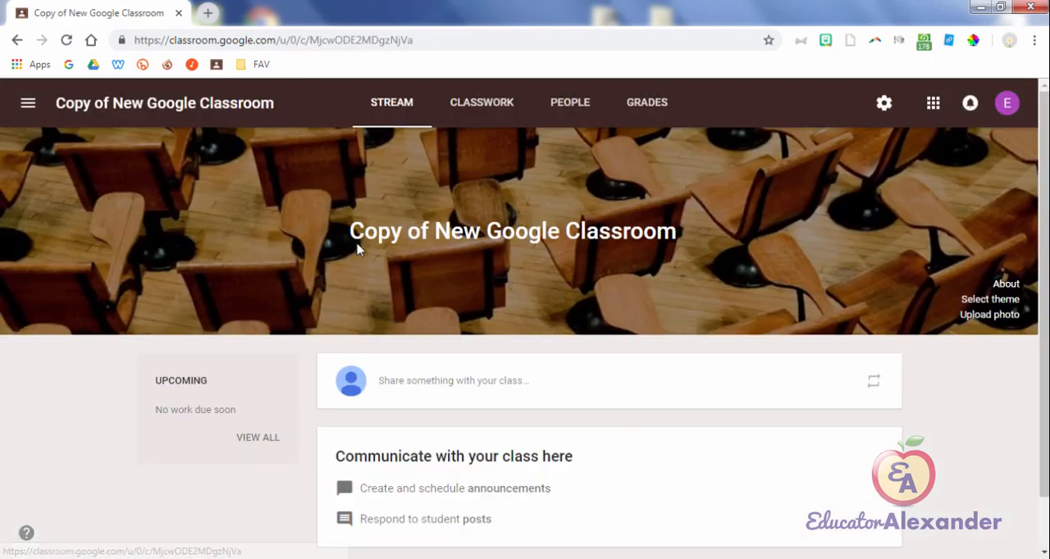
{"action": "left_click", "coordinate": [482, 101]}
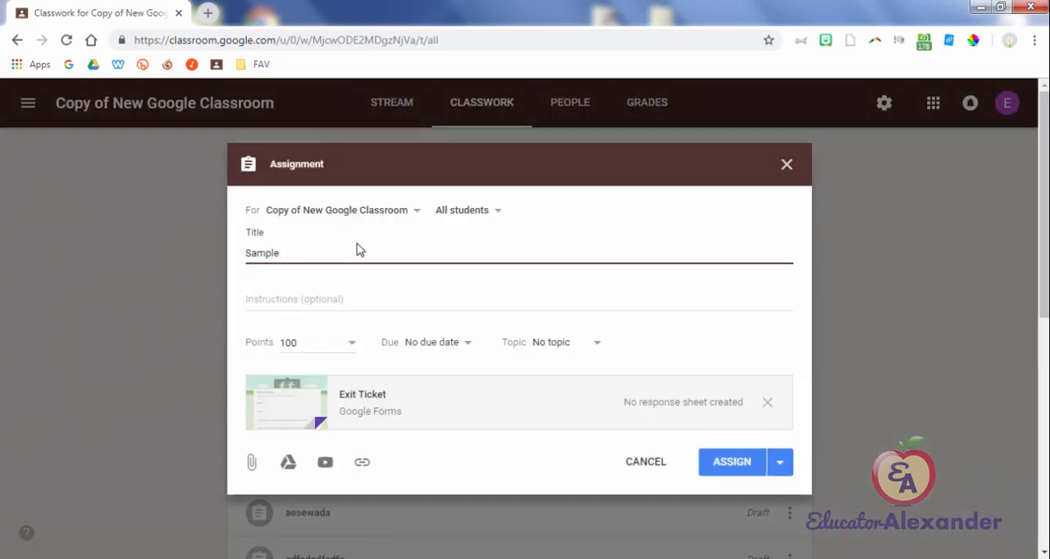
{"action": "key", "text": "Escape"}
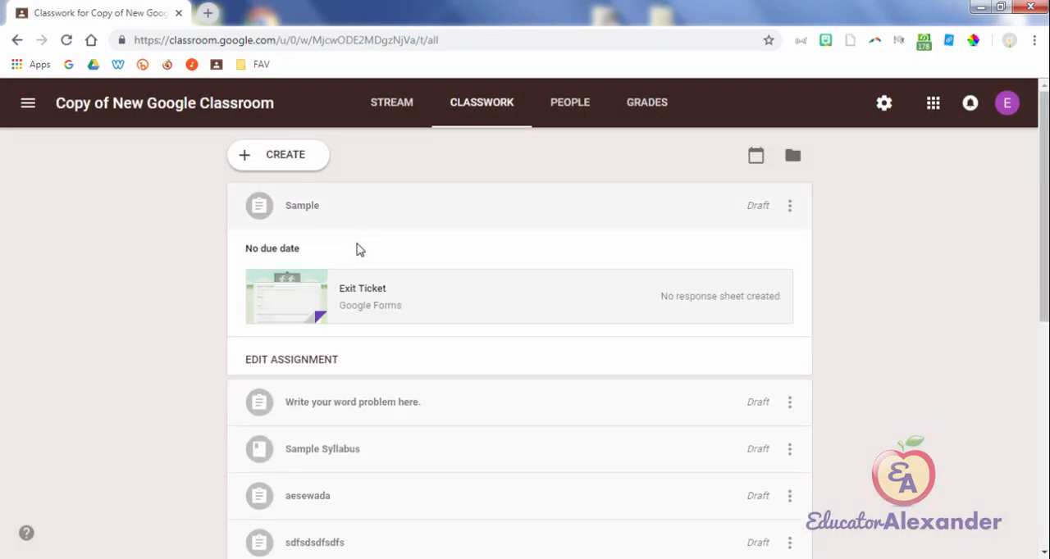
{"action": "scroll", "coordinate": [358, 250], "scroll_direction": "down", "scroll_amount": 5}
{"action": "scroll", "coordinate": [358, 249], "scroll_direction": "up", "scroll_amount": 2}
{"action": "scroll", "coordinate": [358, 249], "scroll_direction": "up", "scroll_amount": 2}
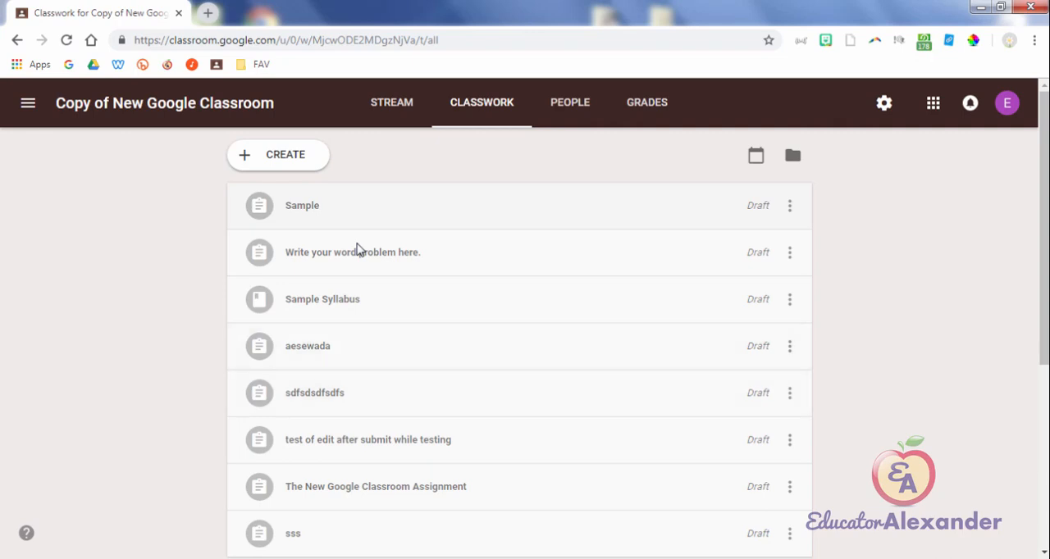
{"action": "left_click", "coordinate": [28, 104]}
{"action": "left_click", "coordinate": [74, 109]}
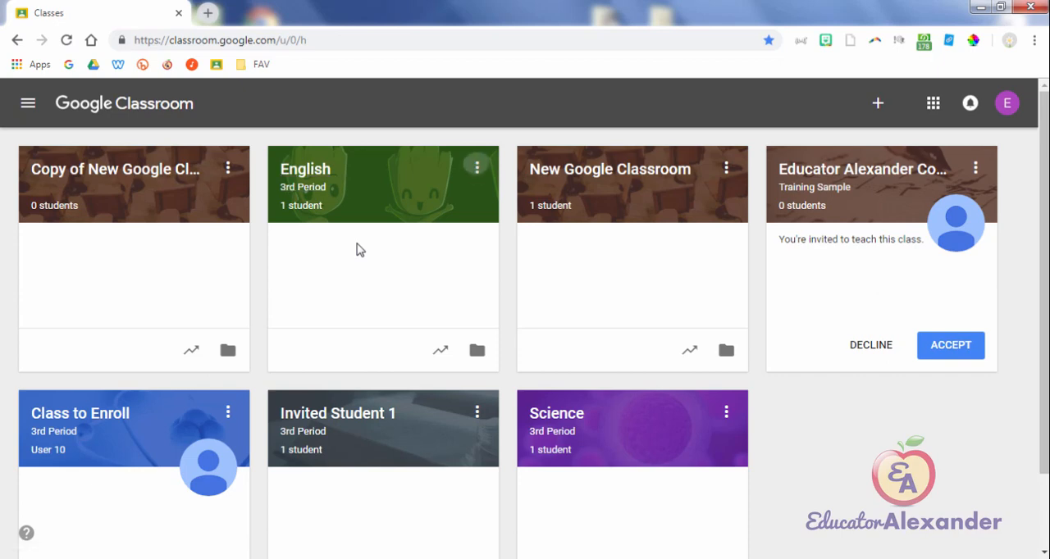
{"action": "left_click", "coordinate": [476, 167]}
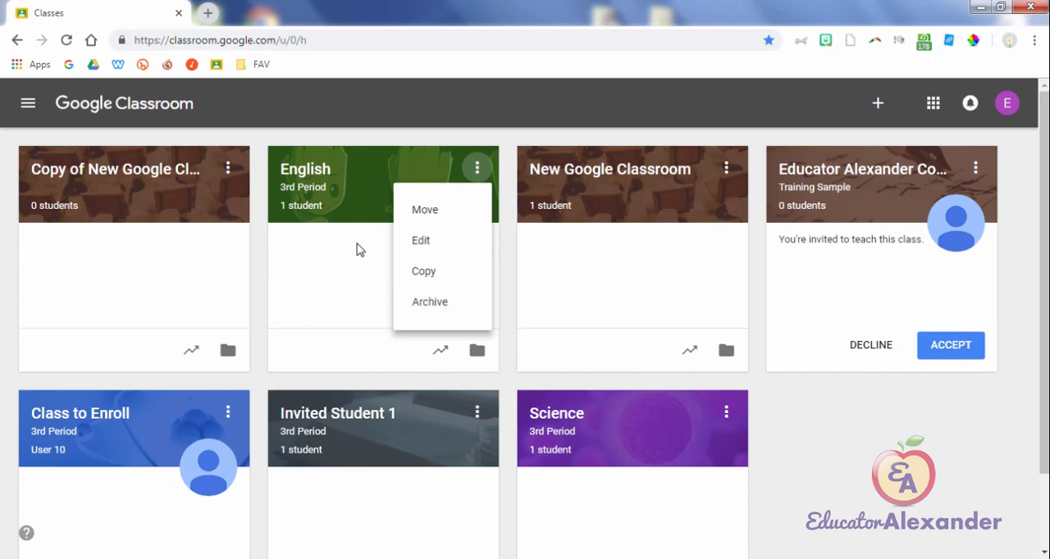
{"action": "left_click", "coordinate": [360, 251]}
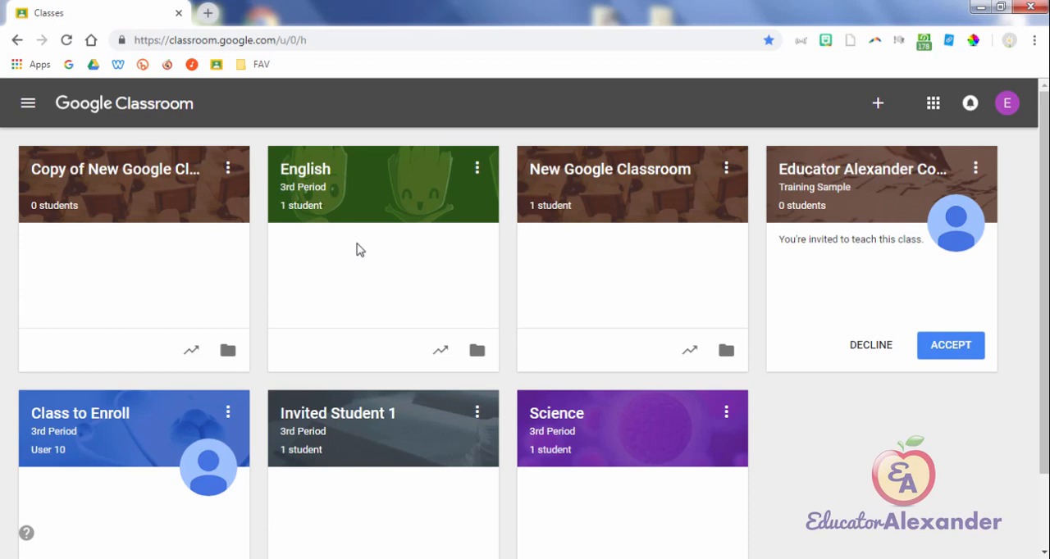
Step: Rename the copied New Google Classroom class to "New Classroom (2018-2019)"
{"action": "left_click", "coordinate": [228, 168]}
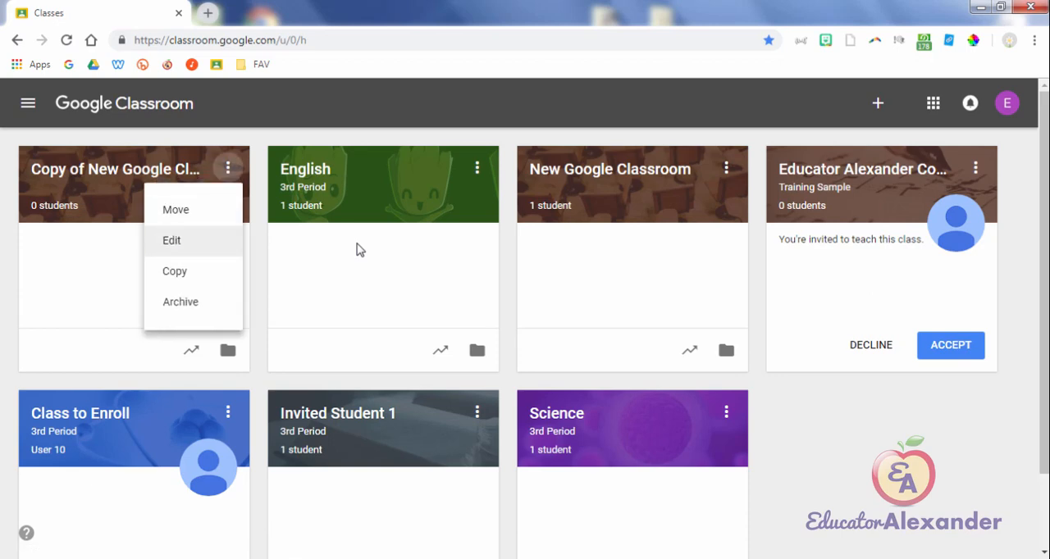
{"action": "left_click", "coordinate": [171, 240]}
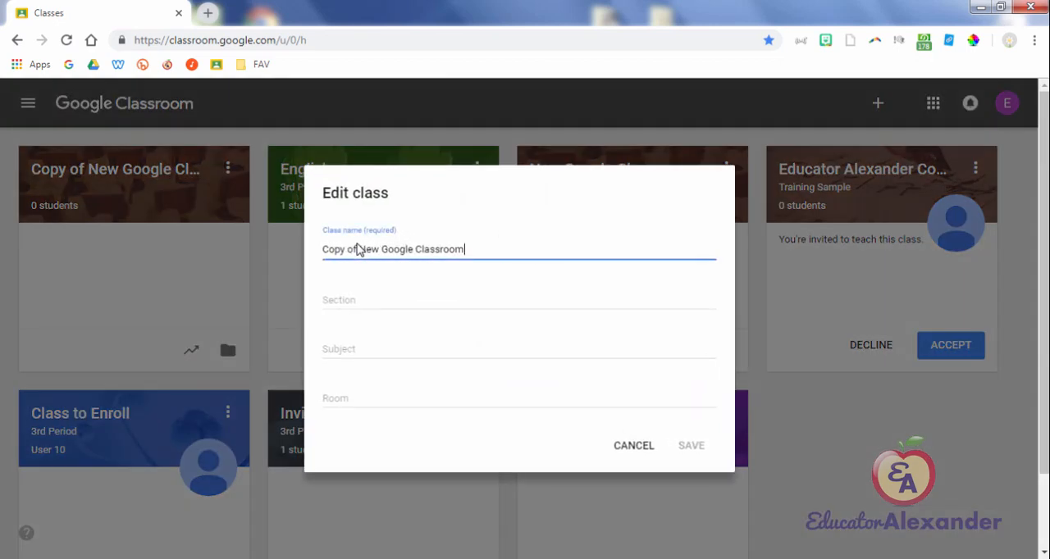
{"action": "triple_click", "coordinate": [356, 249]}
{"action": "type", "text": "N"}
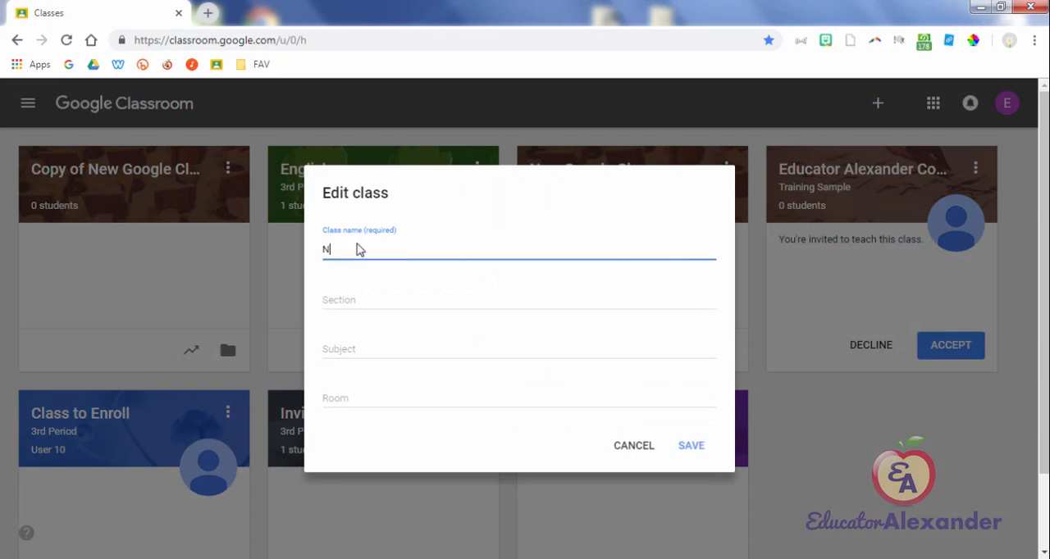
{"action": "type", "text": "ew Classroom (20"}
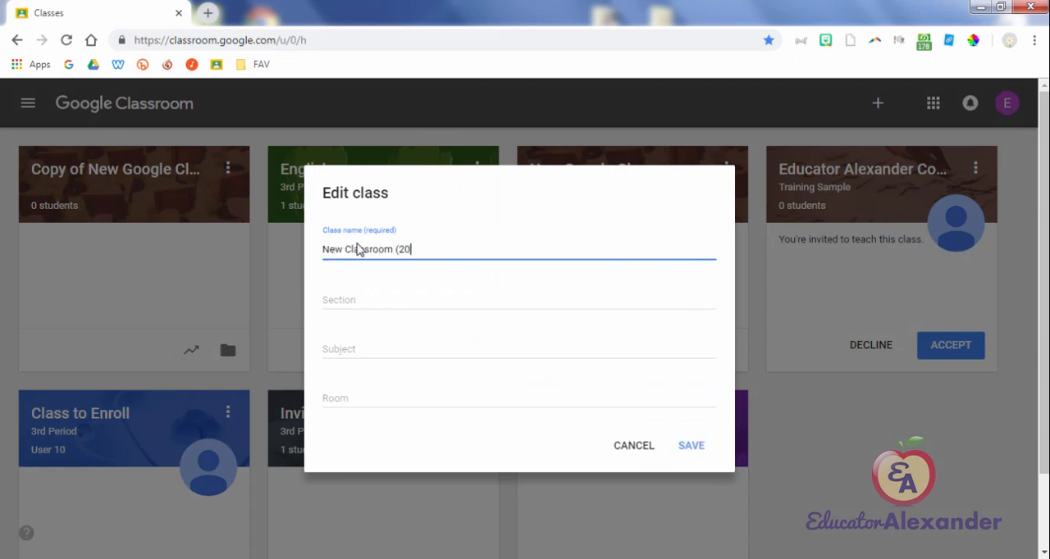
{"action": "type", "text": "18-2019)"}
{"action": "key", "text": "Tab"}
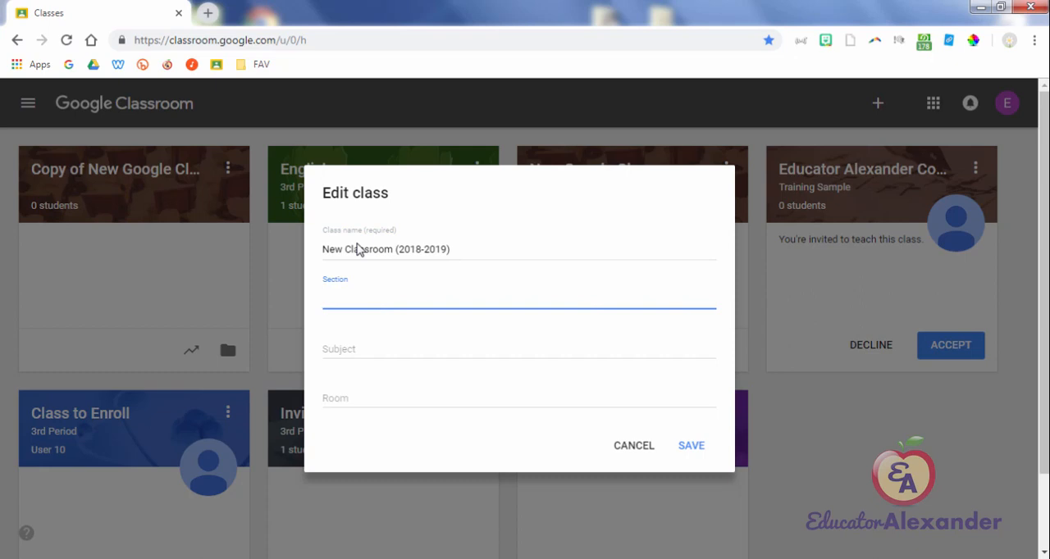
Step: Set the copied class's section to "GLEs, Common Core", leave subject and room empty, and save the class details
{"action": "type", "text": "GLEs, Common Core"}
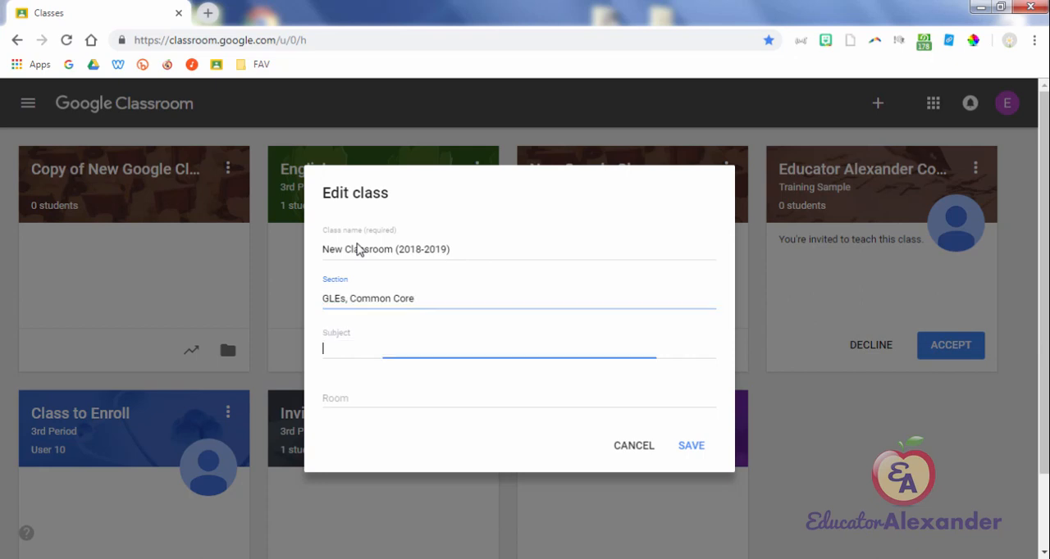
{"action": "key", "text": "Tab"}
{"action": "key", "text": "shift+Tab"}
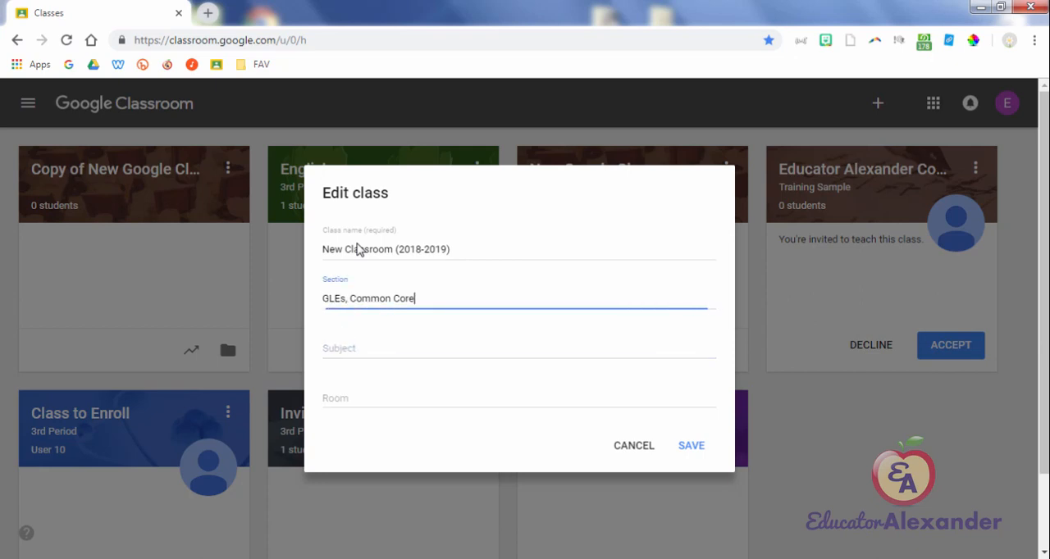
{"action": "key", "text": "Return"}
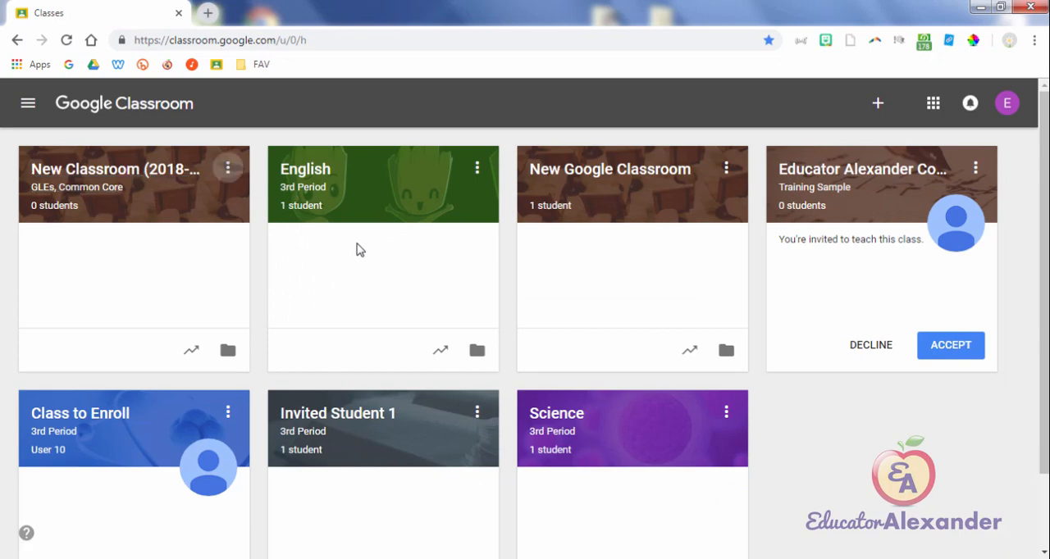
Step: Archive the New Classroom (2018-2019) class and confirm the archiving
{"action": "left_click", "coordinate": [228, 167]}
{"action": "left_click", "coordinate": [180, 302]}
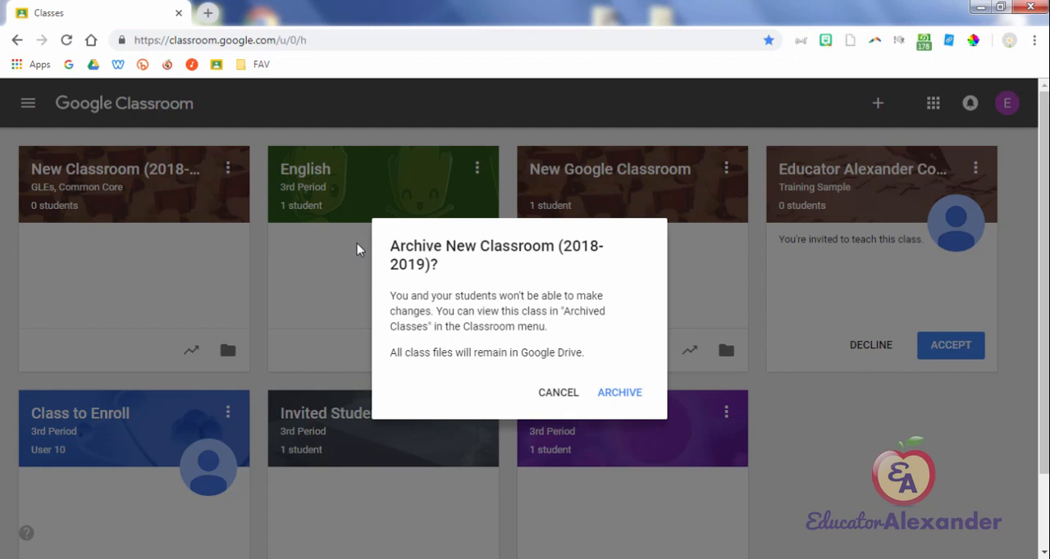
{"action": "left_click_drag", "start_coordinate": [455, 295], "coordinate": [498, 295]}
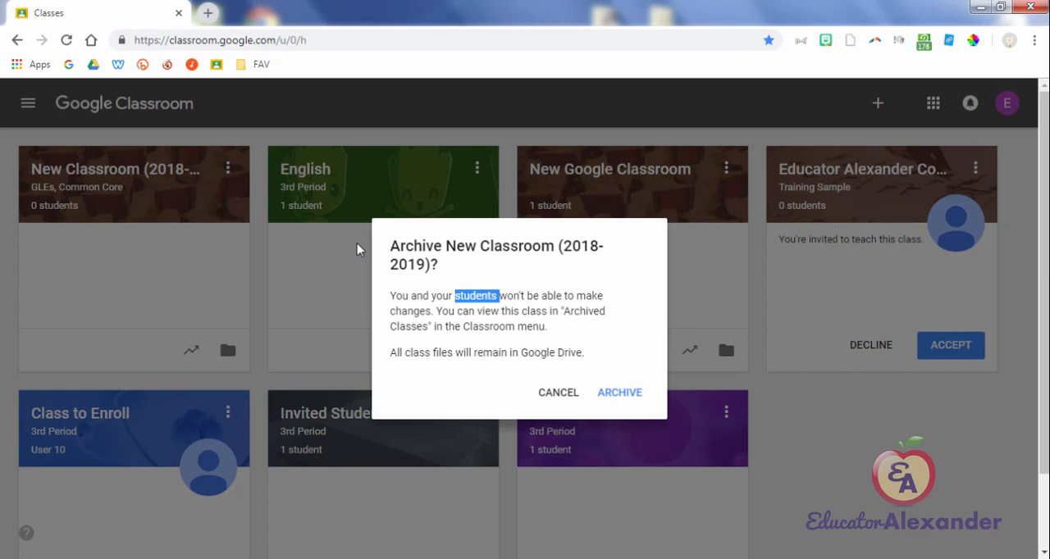
{"action": "key", "text": "Return"}
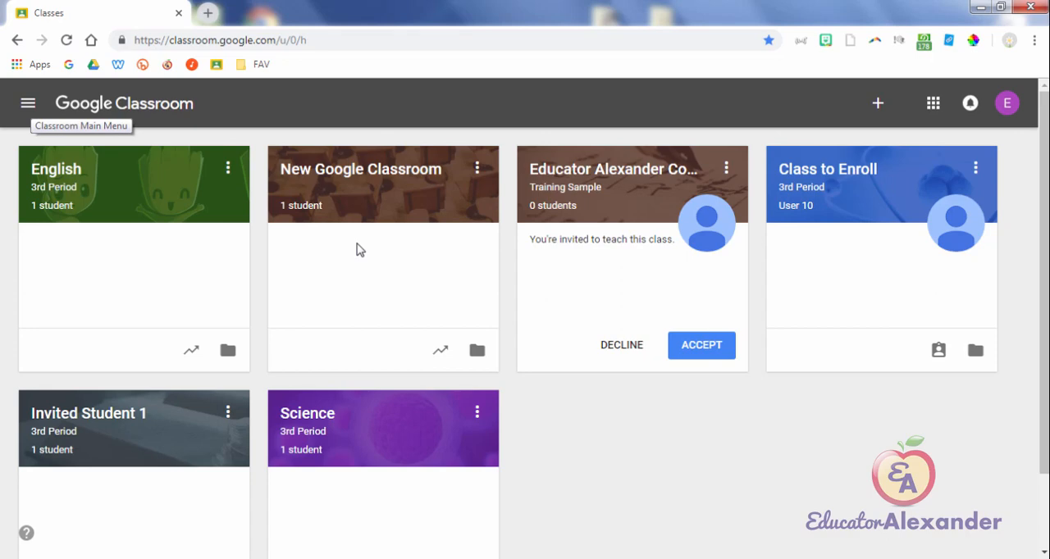
Step: Open the archived classes and display the options available for the archived New Classroom (2018-2019) class
{"action": "key", "text": "Return"}
{"action": "key", "text": "Tab"}
{"action": "key", "text": "Tab"}
{"action": "key", "text": "Tab"}
{"action": "key", "text": "Tab"}
{"action": "key", "text": "Tab"}
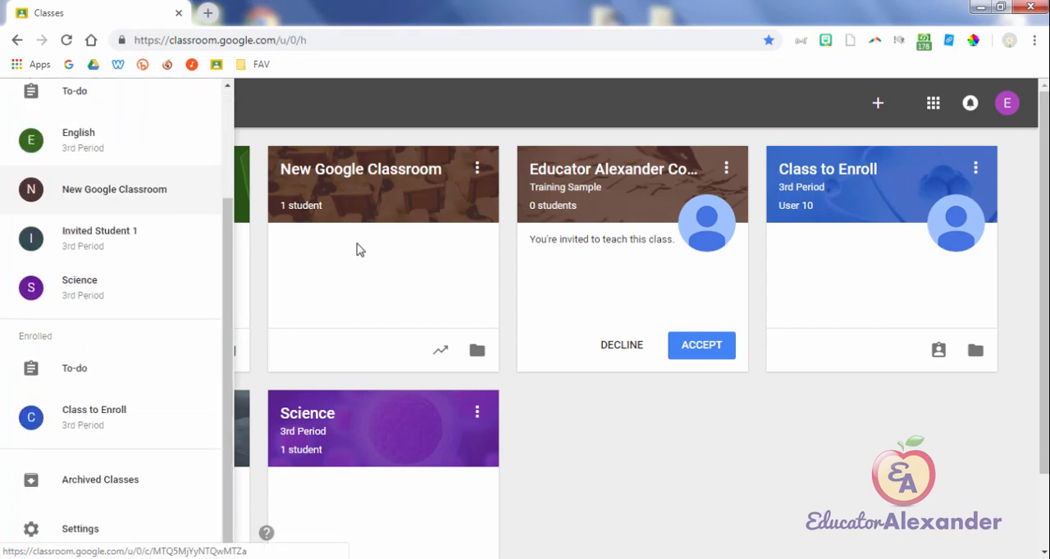
{"action": "key", "text": "Tab"}
{"action": "key", "text": "Tab"}
{"action": "key", "text": "Tab"}
{"action": "key", "text": "Tab"}
{"action": "key", "text": "Tab"}
{"action": "key", "text": "Tab"}
{"action": "key", "text": "Tab"}
{"action": "key", "text": "Tab"}
{"action": "key", "text": "Tab"}
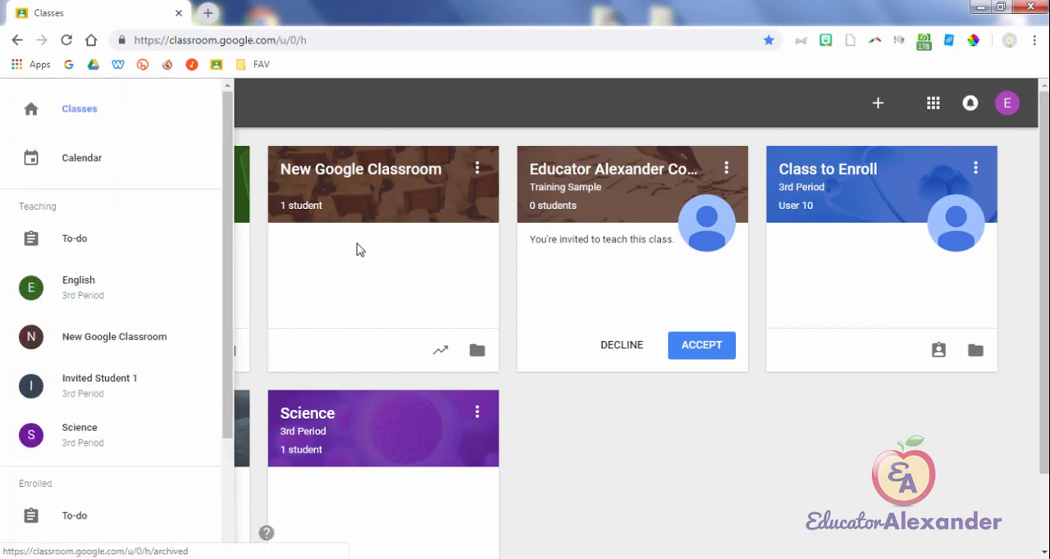
{"action": "key", "text": "shift+Tab"}
{"action": "key", "text": "shift+Tab"}
{"action": "key", "text": "shift+Tab"}
{"action": "key", "text": "shift+Tab"}
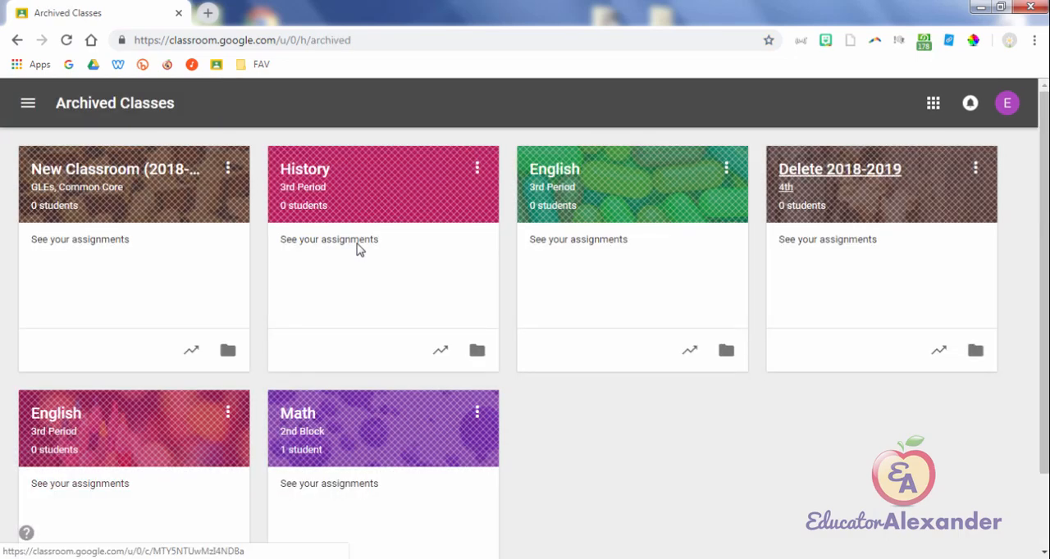
{"action": "left_click", "coordinate": [228, 168]}
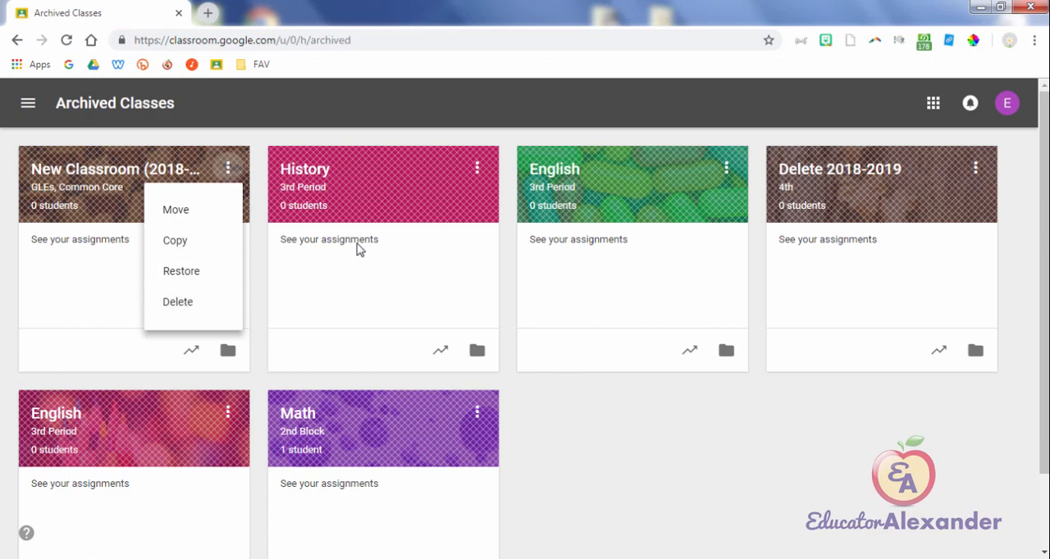
Step: Go to the Classroom settings and look through the profile and notification options
{"action": "left_click", "coordinate": [28, 103]}
{"action": "left_click", "coordinate": [28, 103]}
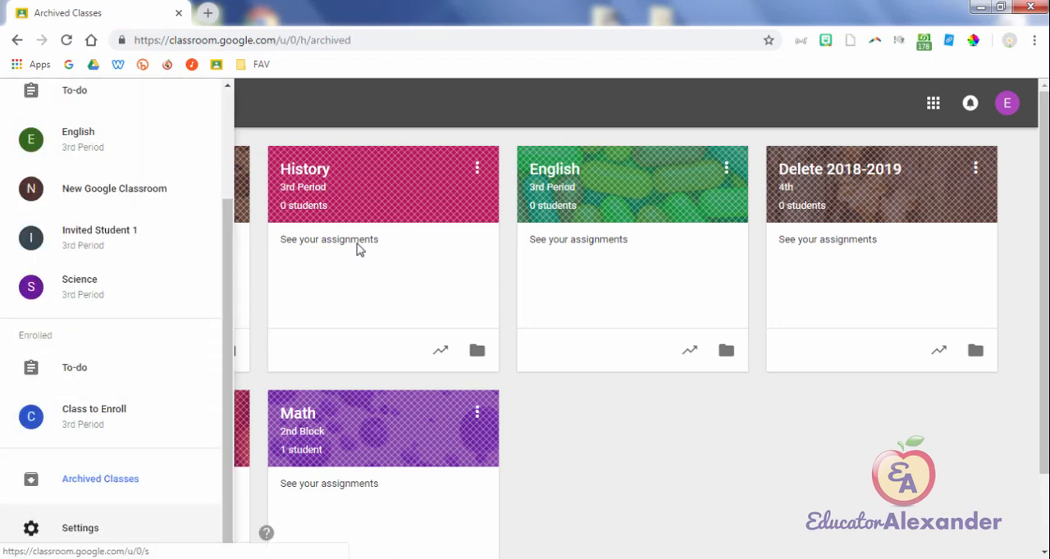
{"action": "scroll", "coordinate": [359, 250], "scroll_direction": "down", "scroll_amount": 1}
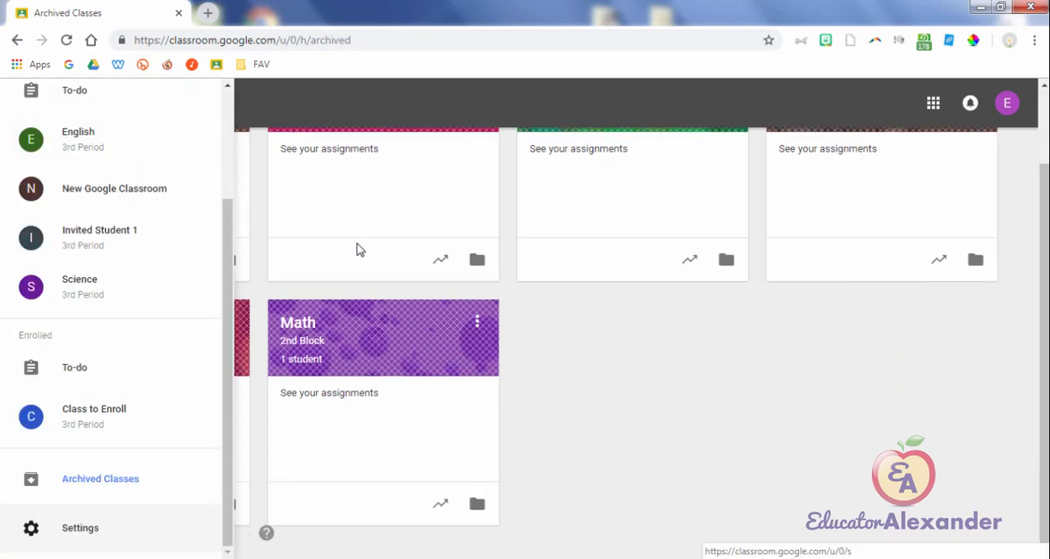
{"action": "left_click", "coordinate": [80, 529]}
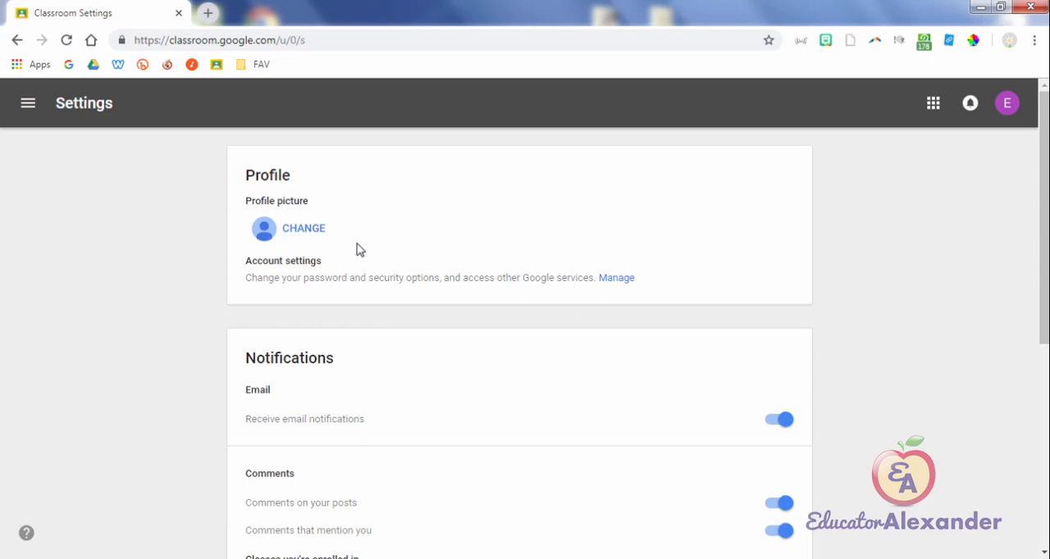
{"action": "scroll", "coordinate": [358, 249], "scroll_direction": "down", "scroll_amount": 3}
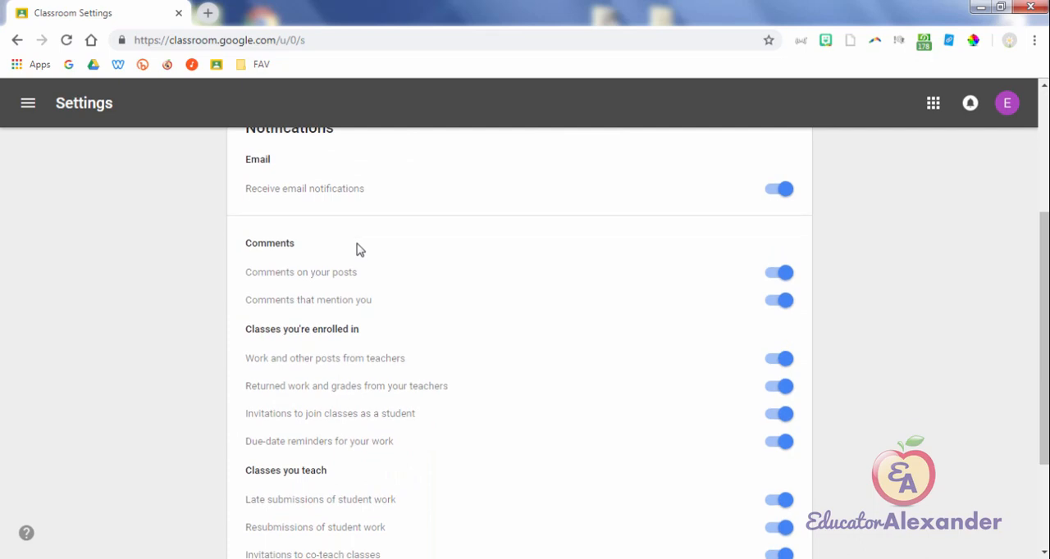
{"action": "scroll", "coordinate": [358, 249], "scroll_direction": "up", "scroll_amount": 1}
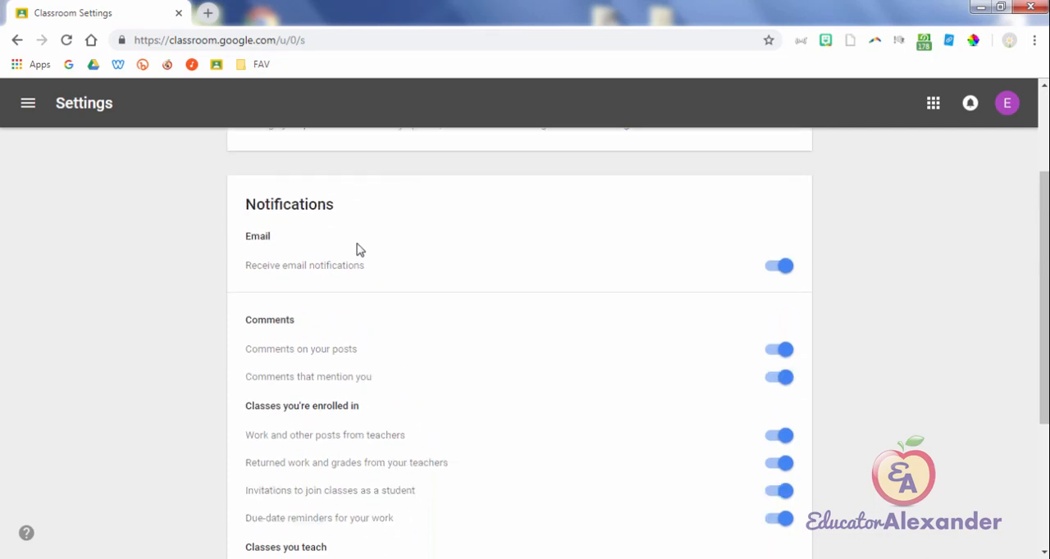
Step: Switch the receiving of email notifications off and back on
{"action": "key", "text": "space"}
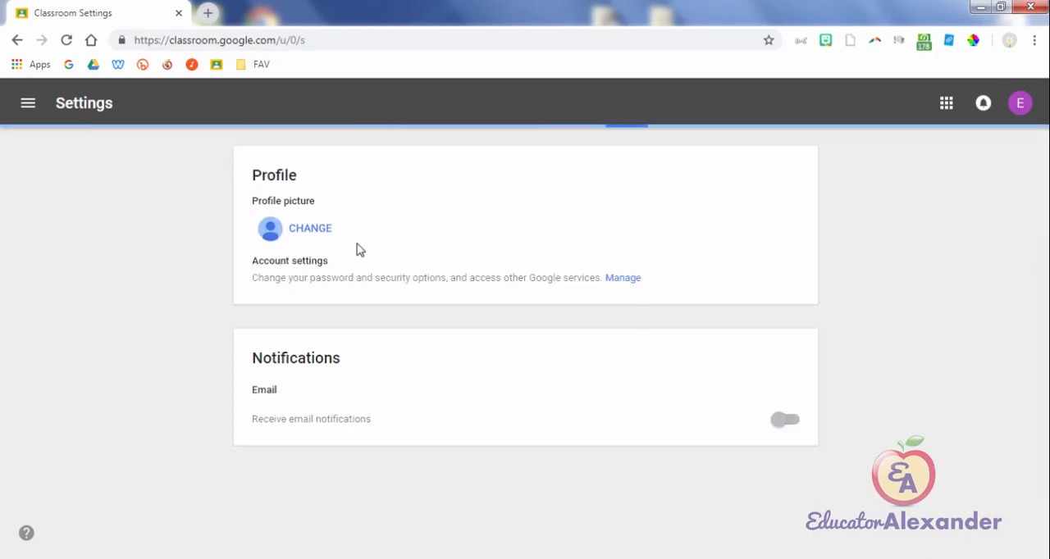
{"action": "key", "text": "space"}
{"action": "scroll", "coordinate": [357, 250], "scroll_direction": "down", "scroll_amount": 5}
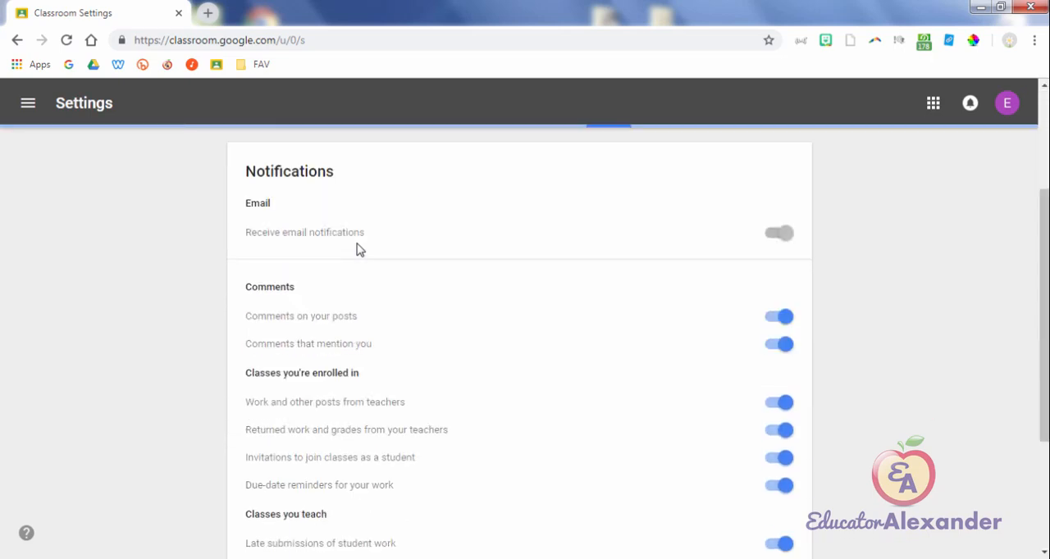
{"action": "scroll", "coordinate": [357, 249], "scroll_direction": "up", "scroll_amount": 2}
{"action": "scroll", "coordinate": [358, 250], "scroll_direction": "up", "scroll_amount": 1}
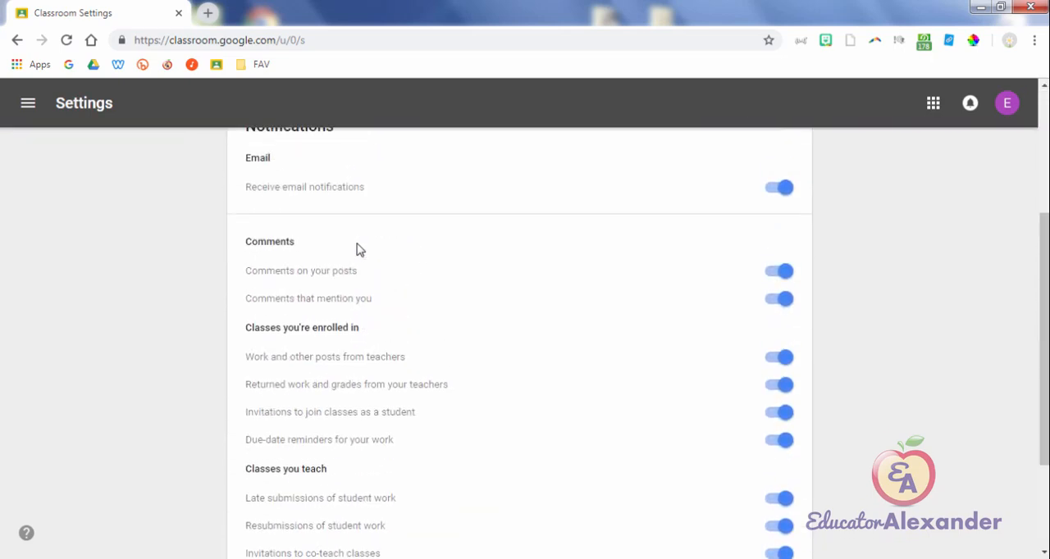
Step: Switch the notifications for comments on your posts and comments that mention you off and back on
{"action": "key", "text": "Tab"}
{"action": "key", "text": "space"}
{"action": "key", "text": "Tab"}
{"action": "key", "text": "space"}
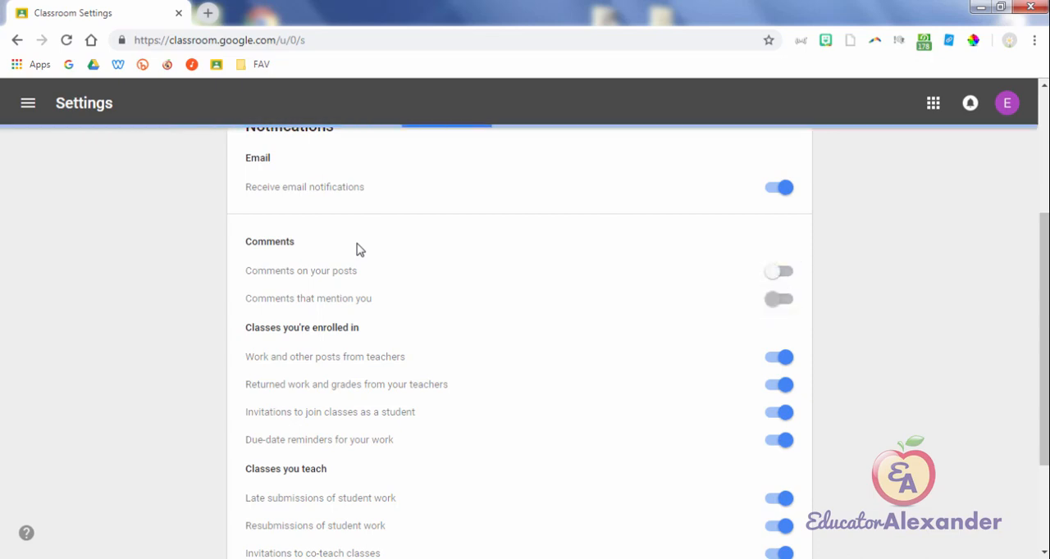
{"action": "key", "text": "shift+Tab"}
{"action": "key", "text": "space"}
{"action": "key", "text": "Tab"}
{"action": "key", "text": "space"}
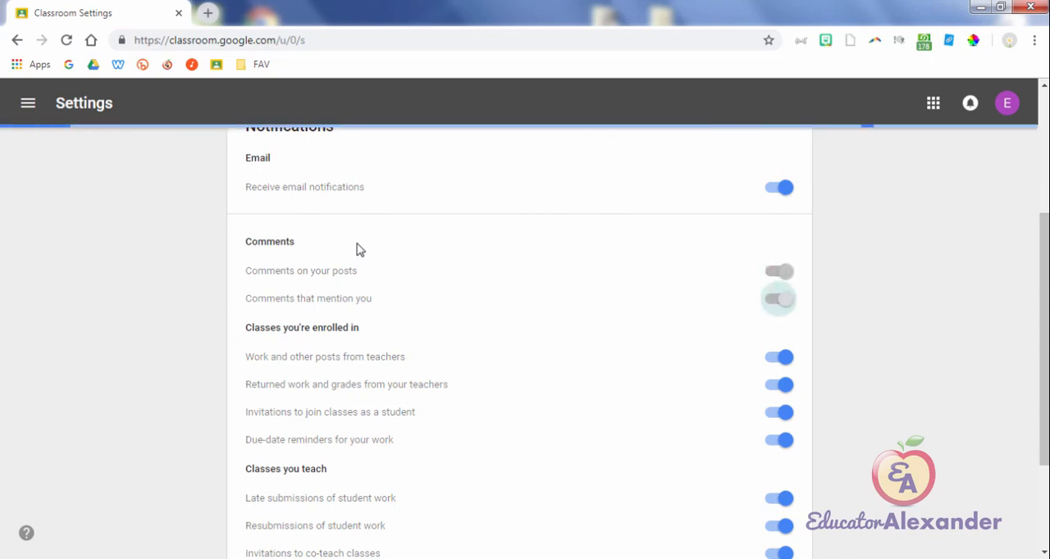
Step: Expand the per-class notifications and switch those of the English 3rd Period class off and back on
{"action": "scroll", "coordinate": [357, 249], "scroll_direction": "down", "scroll_amount": 2}
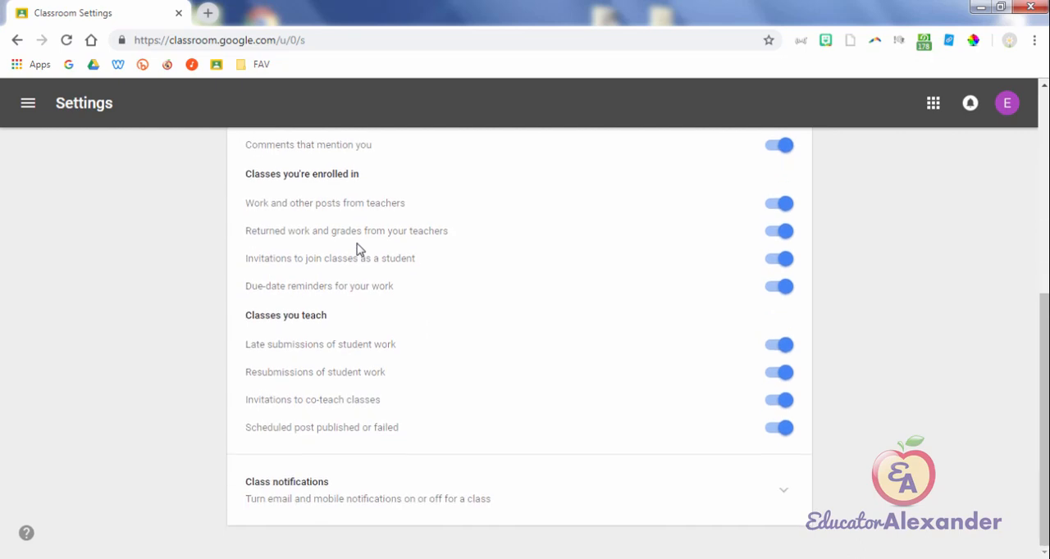
{"action": "key", "text": "Return"}
{"action": "scroll", "coordinate": [357, 249], "scroll_direction": "down", "scroll_amount": 3}
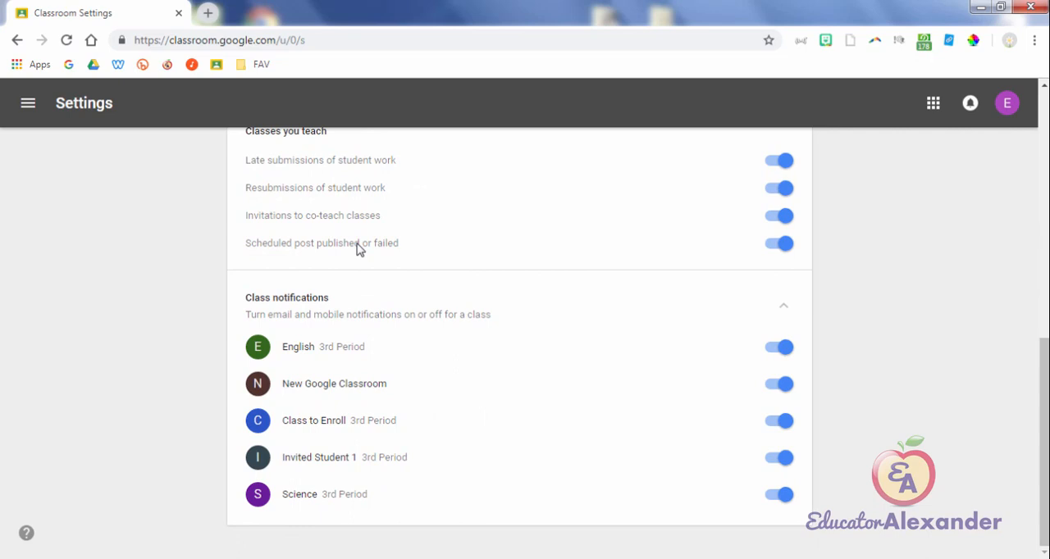
{"action": "key", "text": "Tab"}
{"action": "key", "text": "space"}
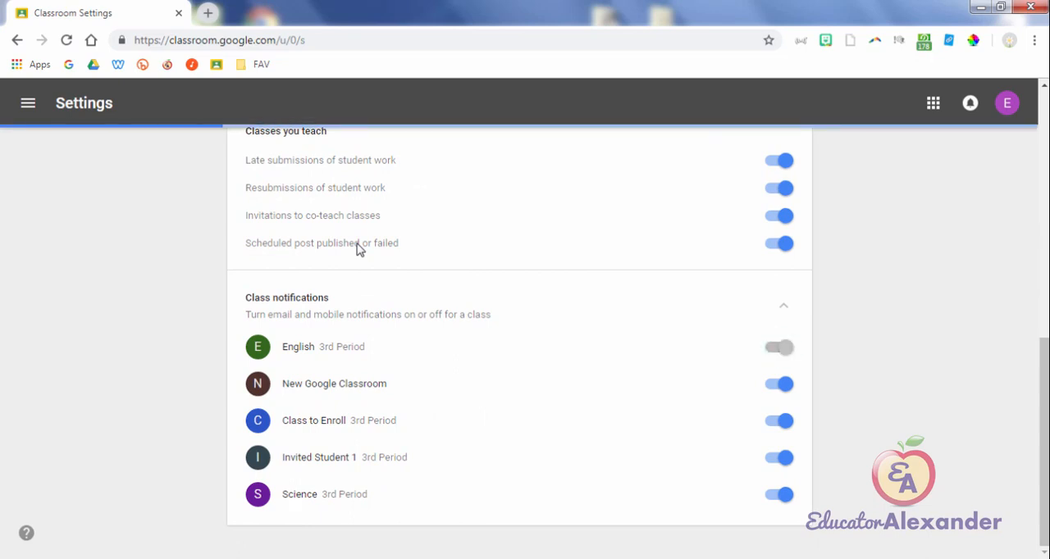
{"action": "key", "text": "space"}
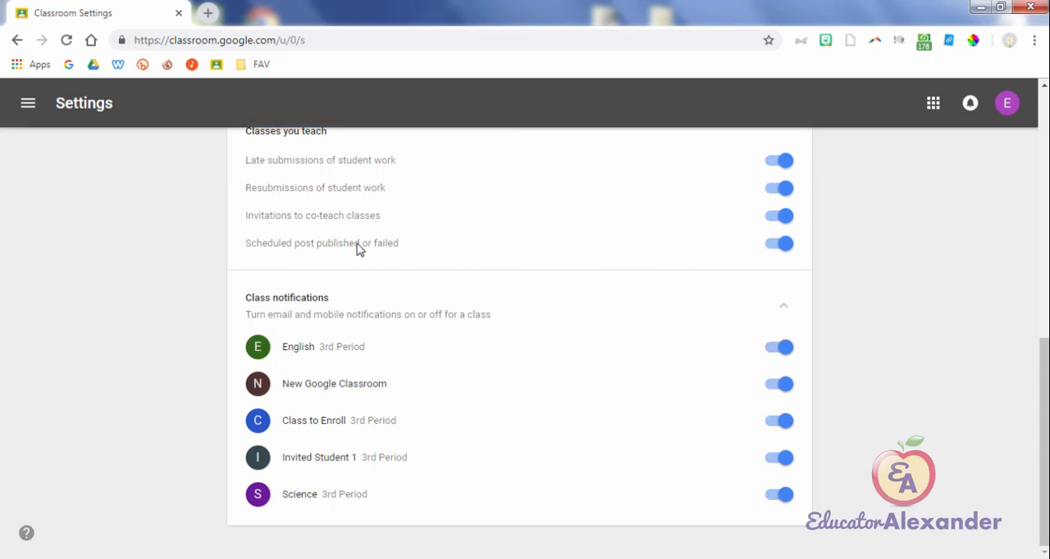
Step: Open the main Classroom navigation and look over its class lists, archived classes and settings entries
{"action": "key", "text": "Return"}
{"action": "scroll", "coordinate": [110, 367], "scroll_direction": "up", "scroll_amount": 2}
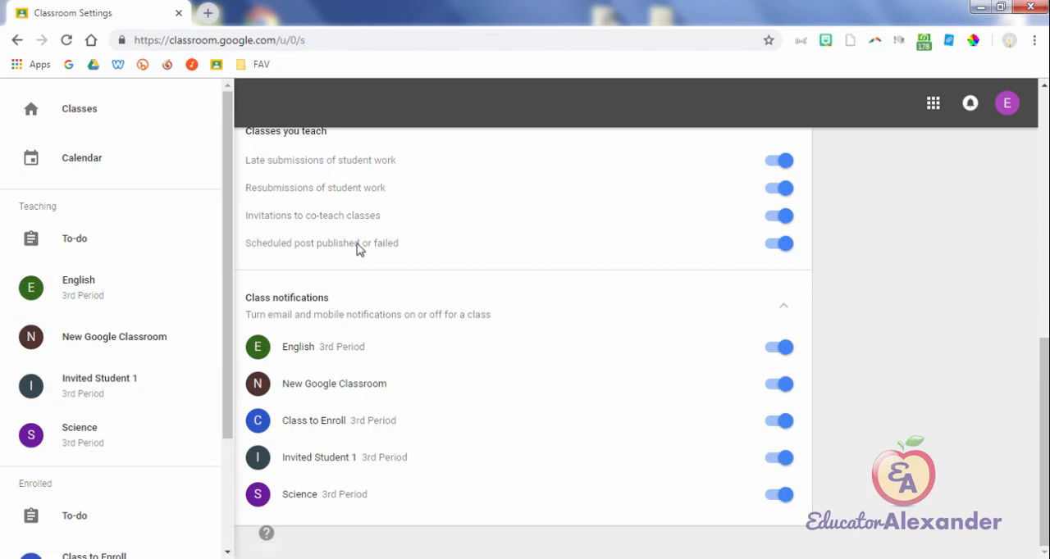
{"action": "scroll", "coordinate": [109, 320], "scroll_direction": "down", "scroll_amount": 2}
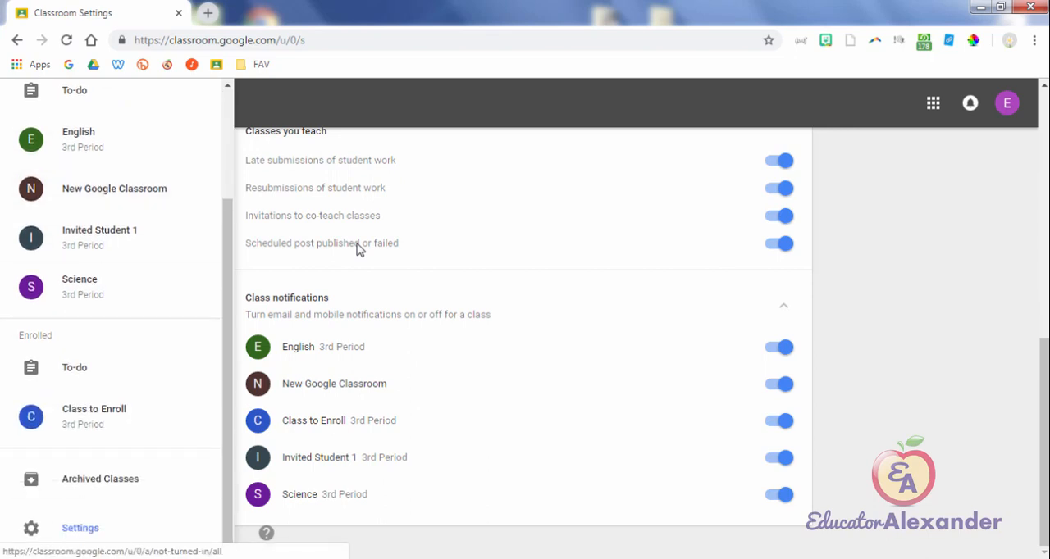
{"action": "scroll", "coordinate": [110, 287], "scroll_direction": "up", "scroll_amount": 2}
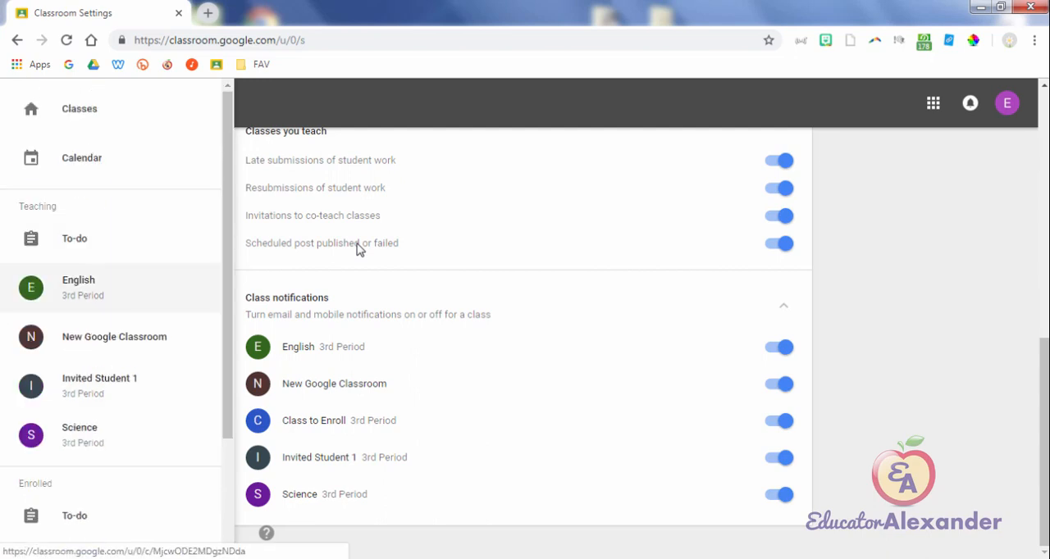
{"action": "scroll", "coordinate": [110, 517], "scroll_direction": "down", "scroll_amount": 2}
{"action": "scroll", "coordinate": [110, 361], "scroll_direction": "up", "scroll_amount": 2}
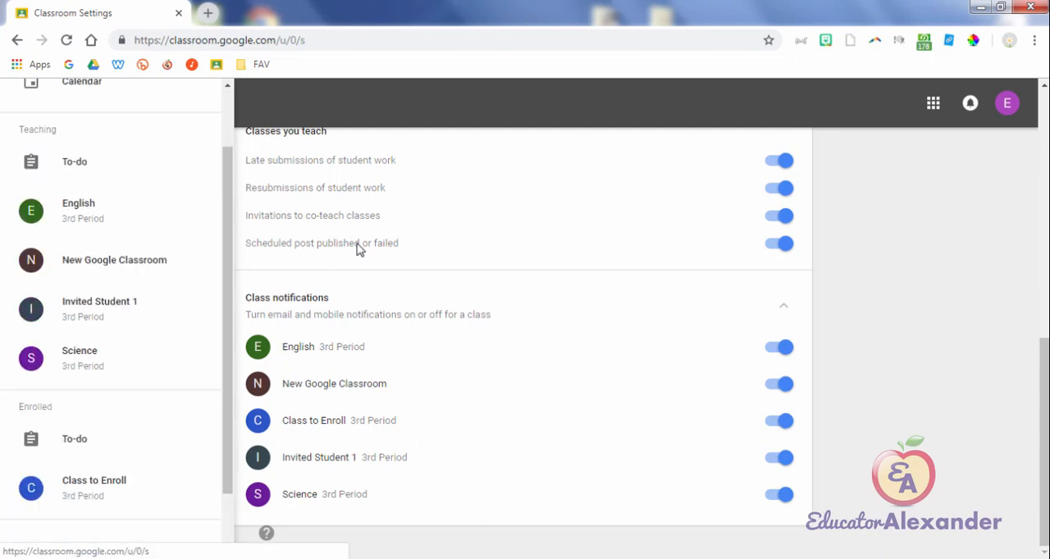
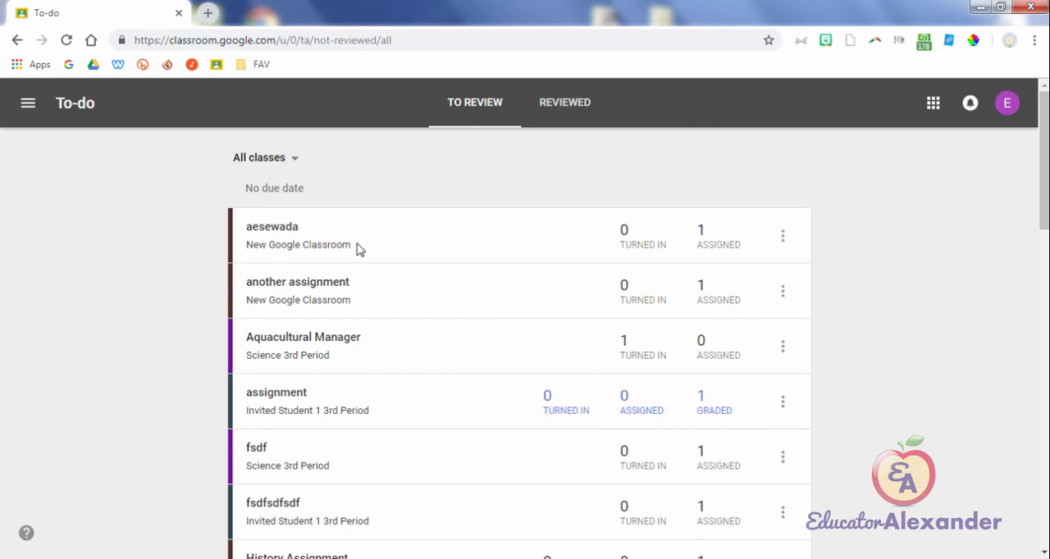
Step: Look through the to-review assignments of all classes and return to the Classes overview
{"action": "scroll", "coordinate": [356, 249], "scroll_direction": "down", "scroll_amount": 1}
{"action": "scroll", "coordinate": [356, 249], "scroll_direction": "down", "scroll_amount": 10}
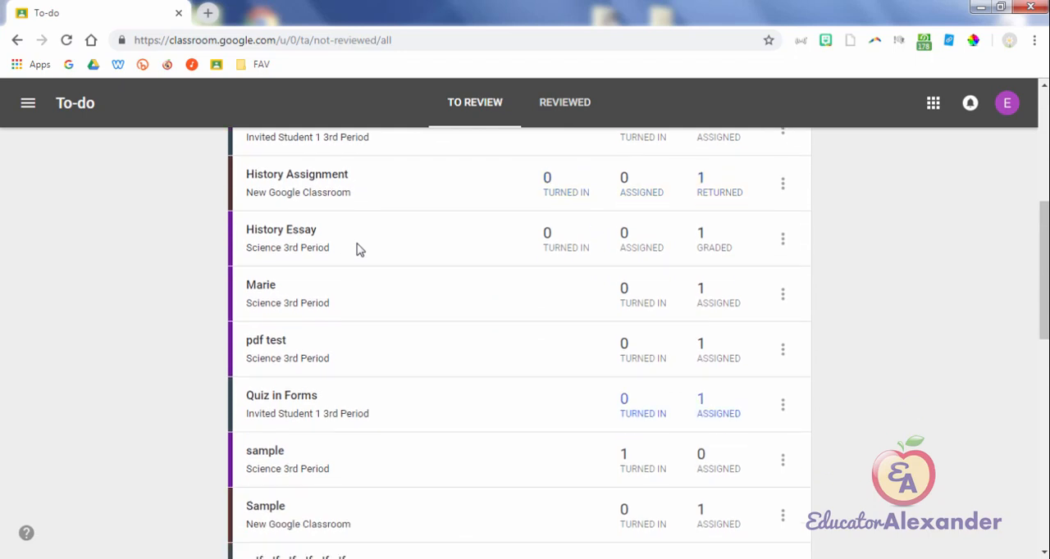
{"action": "scroll", "coordinate": [356, 249], "scroll_direction": "down", "scroll_amount": 3}
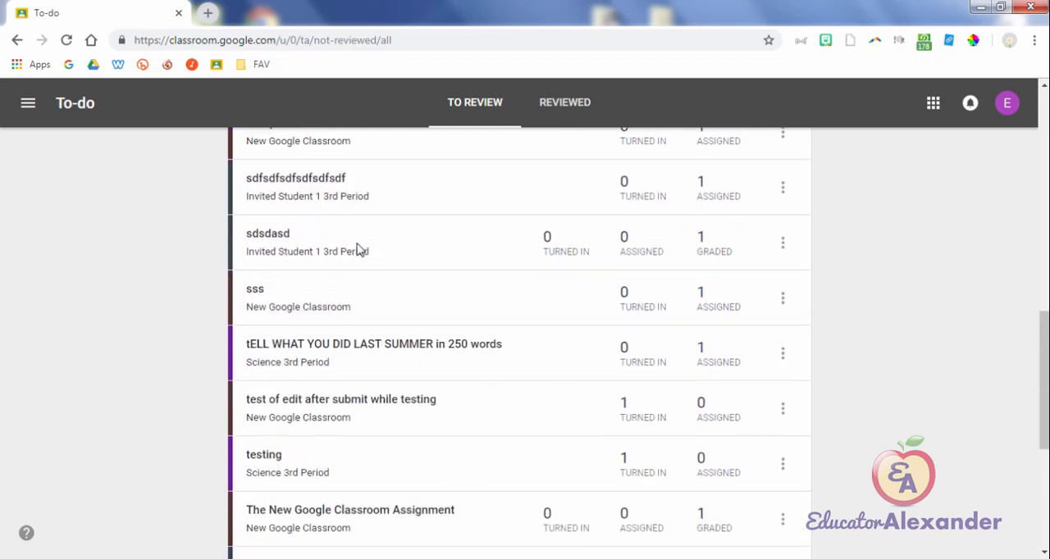
{"action": "scroll", "coordinate": [355, 250], "scroll_direction": "up", "scroll_amount": 15}
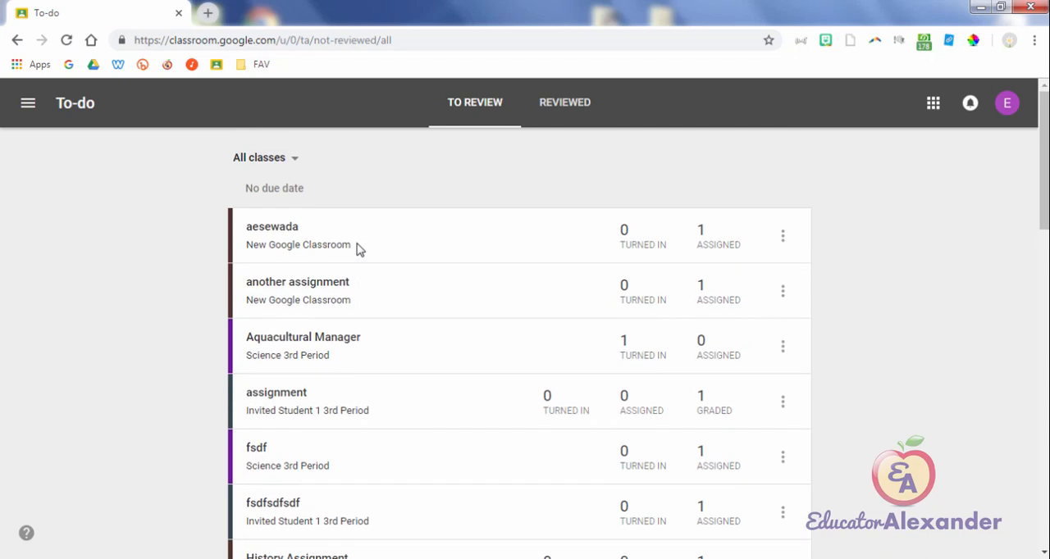
{"action": "left_click", "coordinate": [27, 103]}
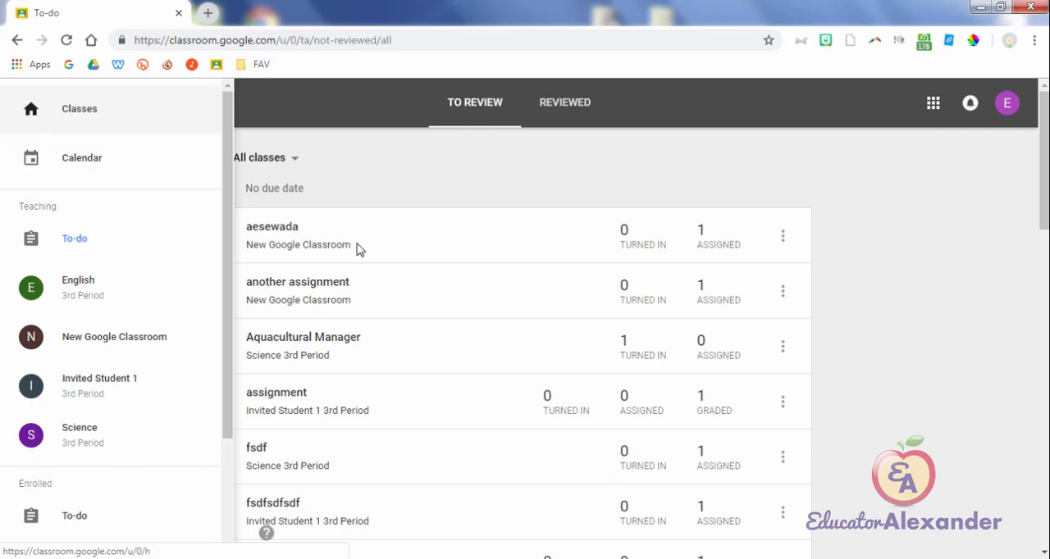
{"action": "left_click", "coordinate": [79, 109]}
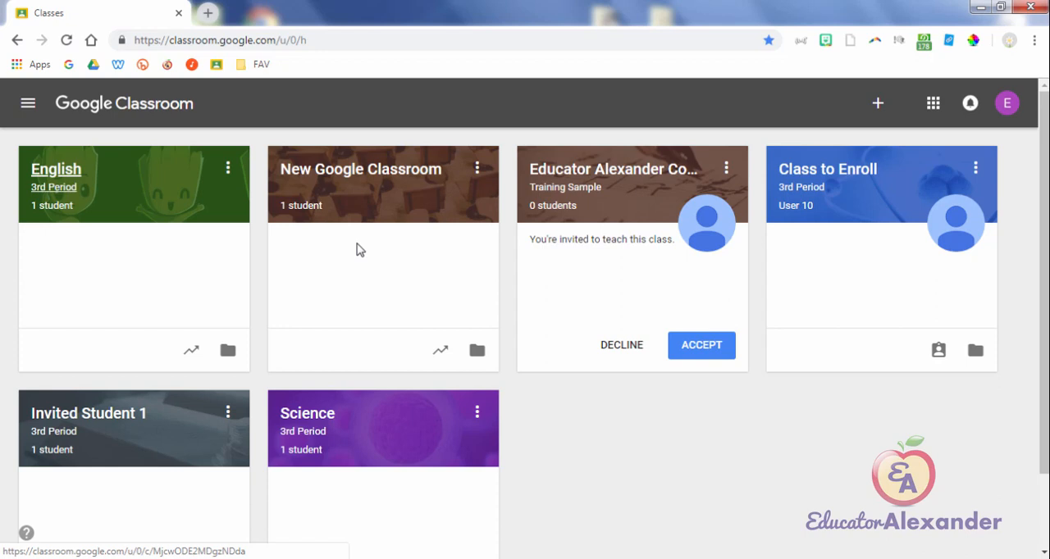
Step: Check the gradebook and Google Drive folder shortcuts on the English class card, and open the English 3rd Period class
{"action": "key", "text": "Tab"}
{"action": "key", "text": "Tab"}
{"action": "key", "text": "Tab"}
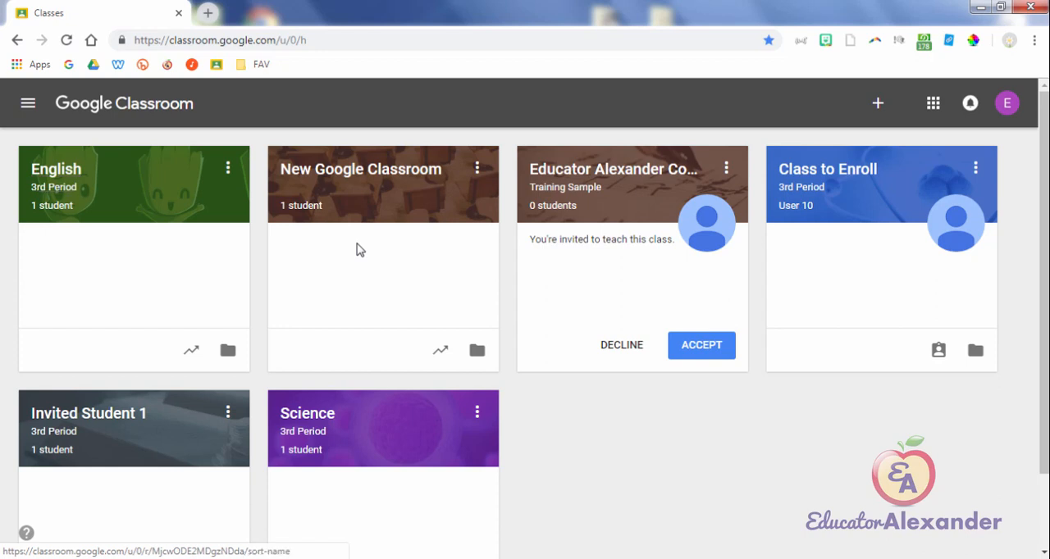
{"action": "key", "text": "Tab"}
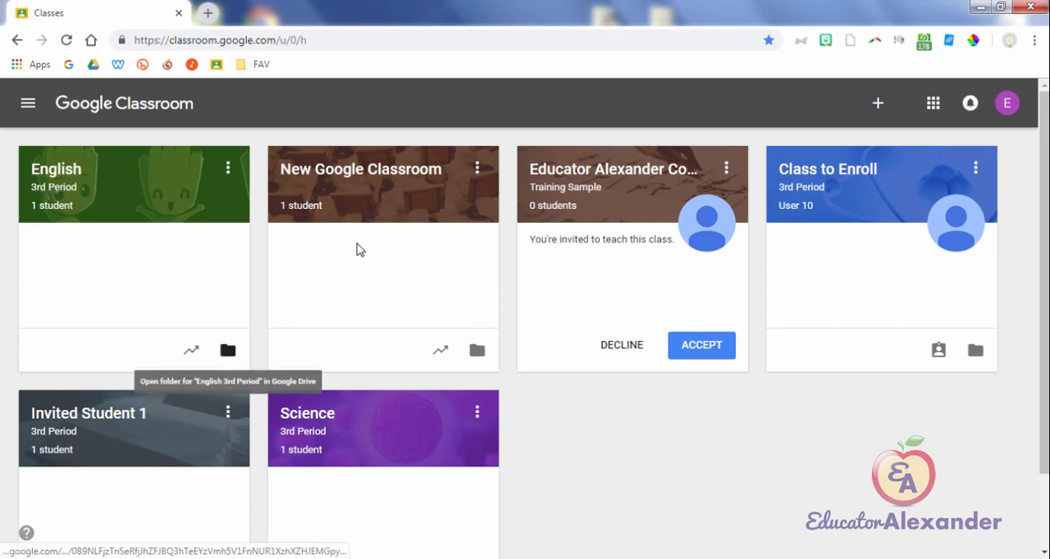
{"action": "key", "text": "shift+Tab"}
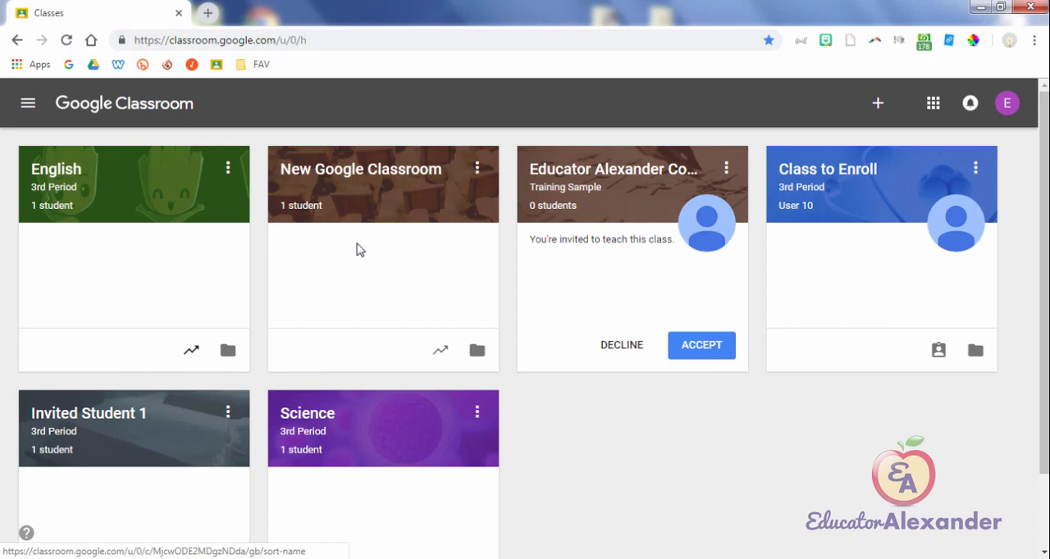
{"action": "key", "text": "Tab"}
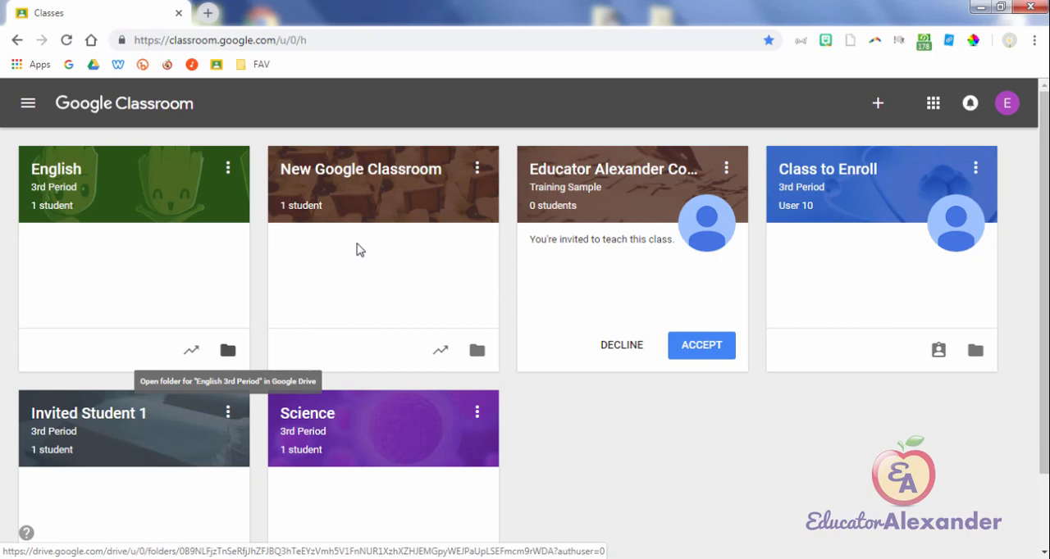
{"action": "key", "text": "shift+Tab"}
{"action": "key", "text": "shift+Tab"}
{"action": "key", "text": "Return"}
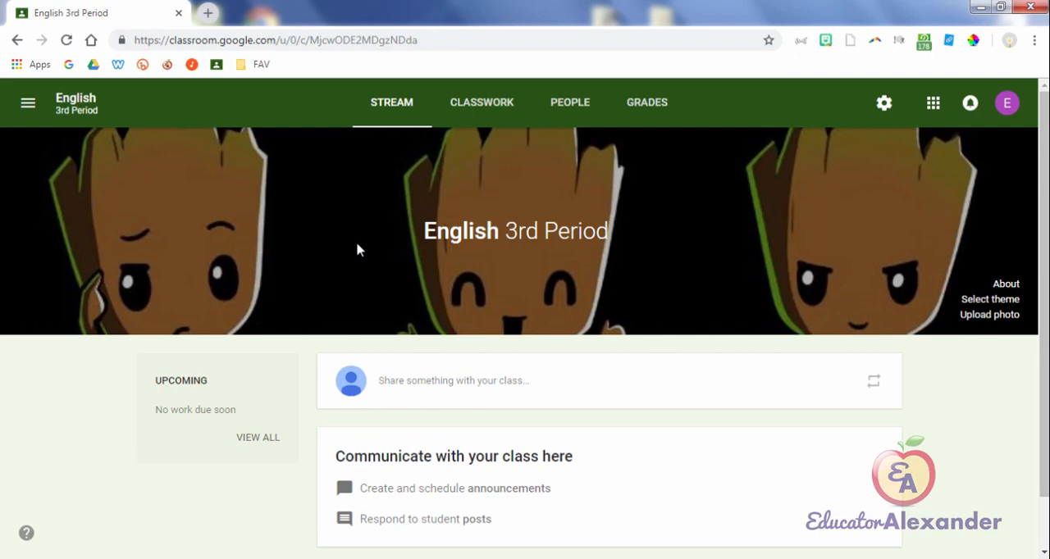
Step: View the English class's About details, show its class code enlarged, and close both displays
{"action": "key", "text": "Tab"}
{"action": "key", "text": "Tab"}
{"action": "key", "text": "Tab"}
{"action": "key", "text": "Return"}
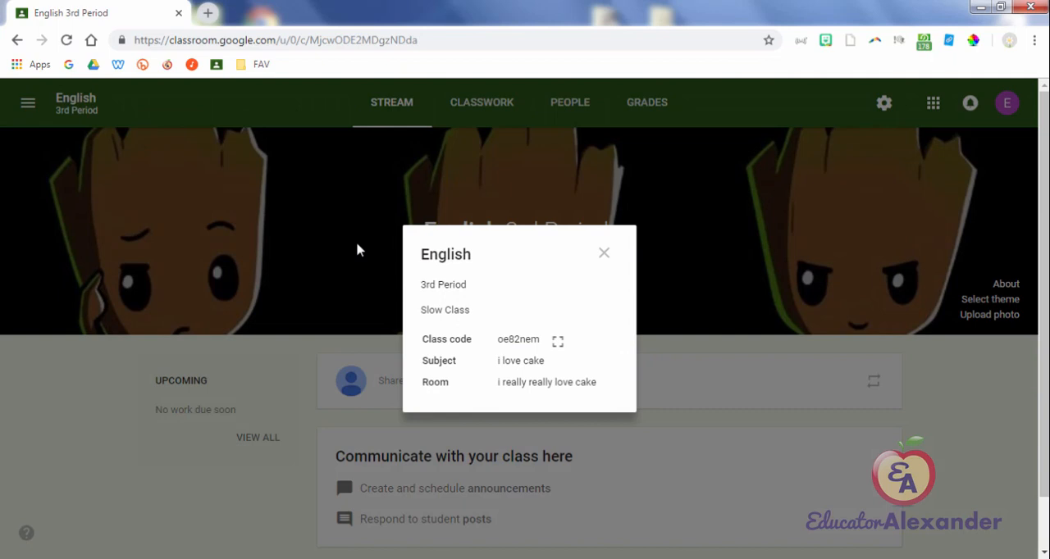
{"action": "key", "text": "Tab"}
{"action": "key", "text": "Tab"}
{"action": "key", "text": "shift+Tab"}
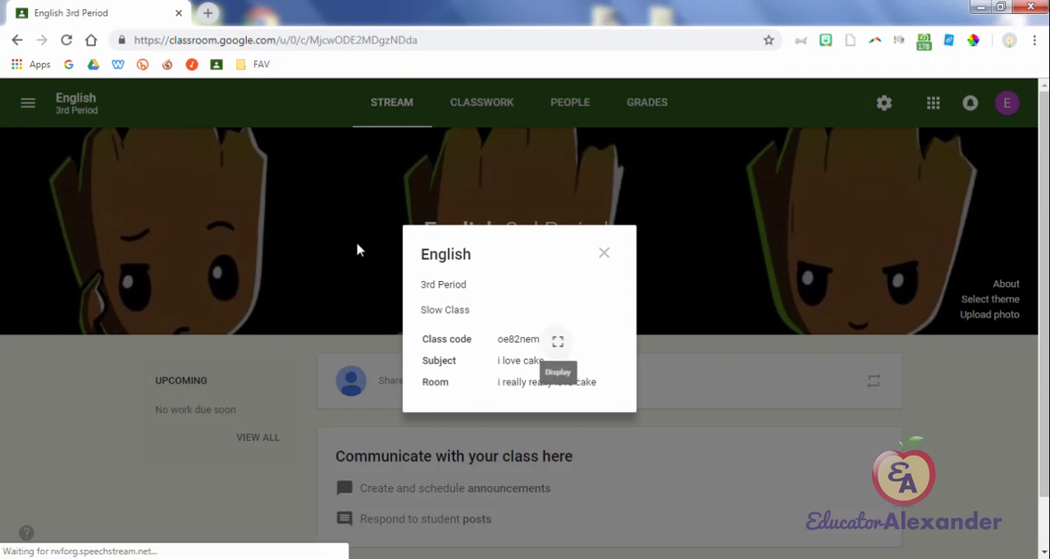
{"action": "key", "text": "Return"}
{"action": "key", "text": "Tab"}
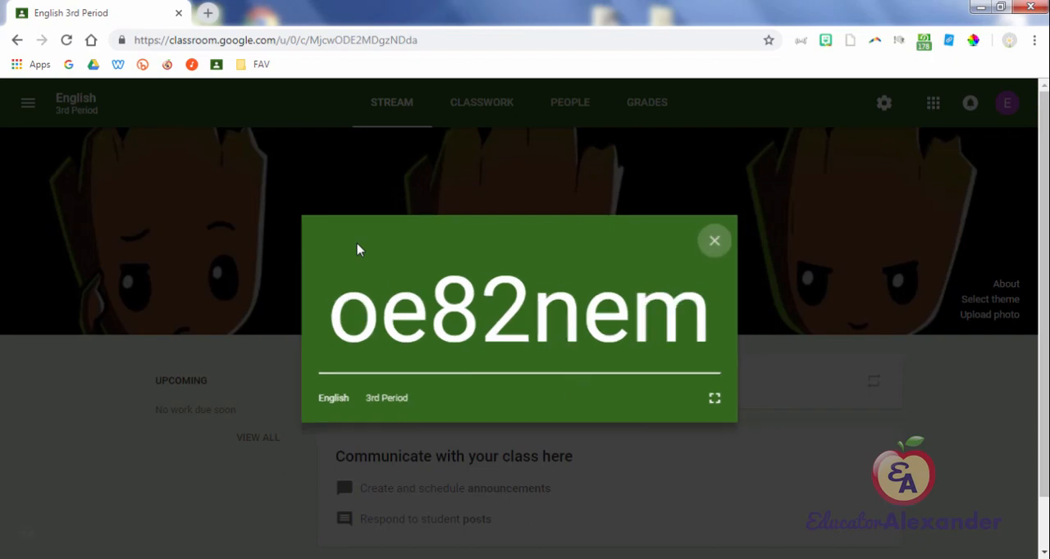
{"action": "key", "text": "Return"}
{"action": "key", "text": "Return"}
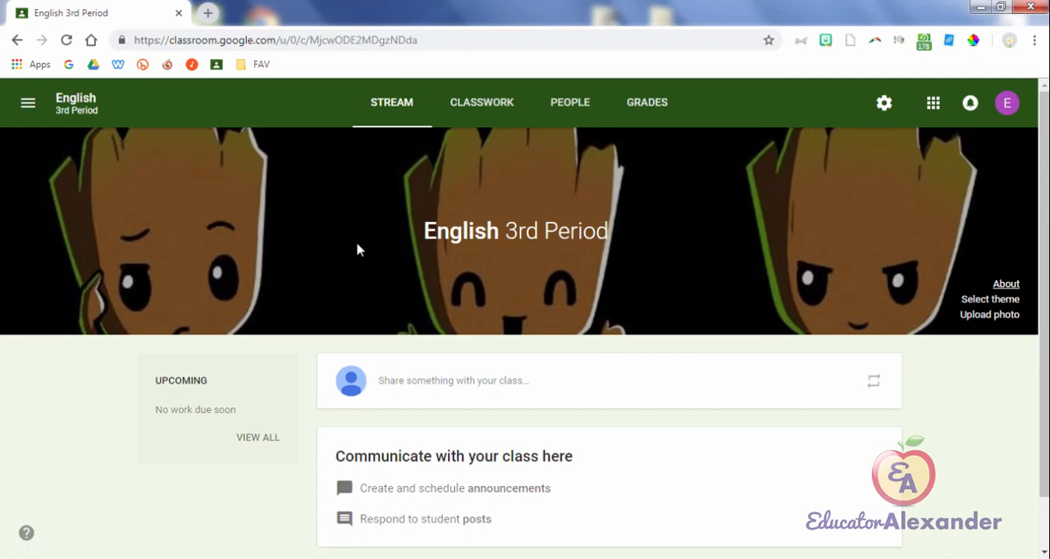
Step: Look over the English class's Stream and Classwork pages, ending on the Stream
{"action": "scroll", "coordinate": [357, 250], "scroll_direction": "down", "scroll_amount": 1}
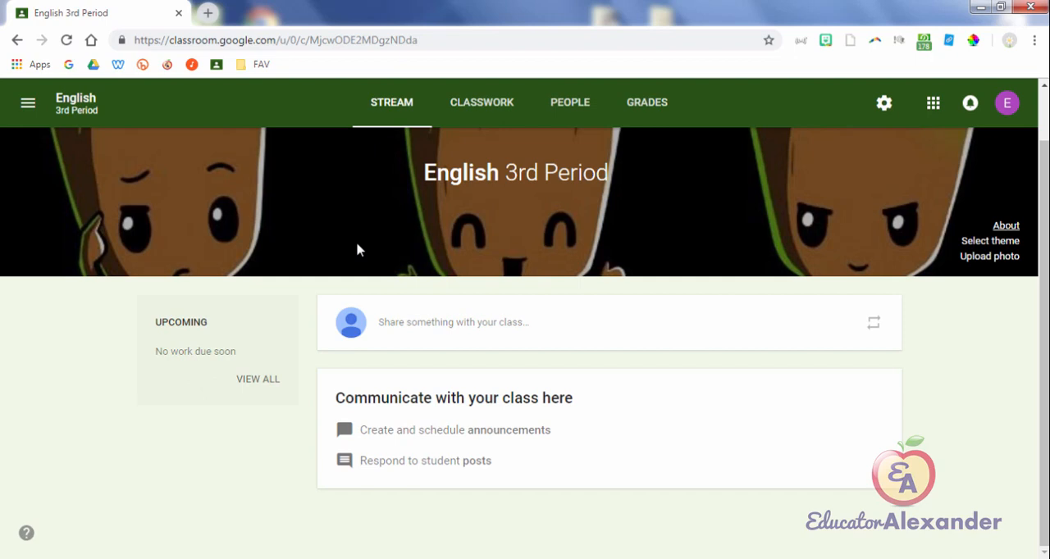
{"action": "left_click", "coordinate": [481, 102]}
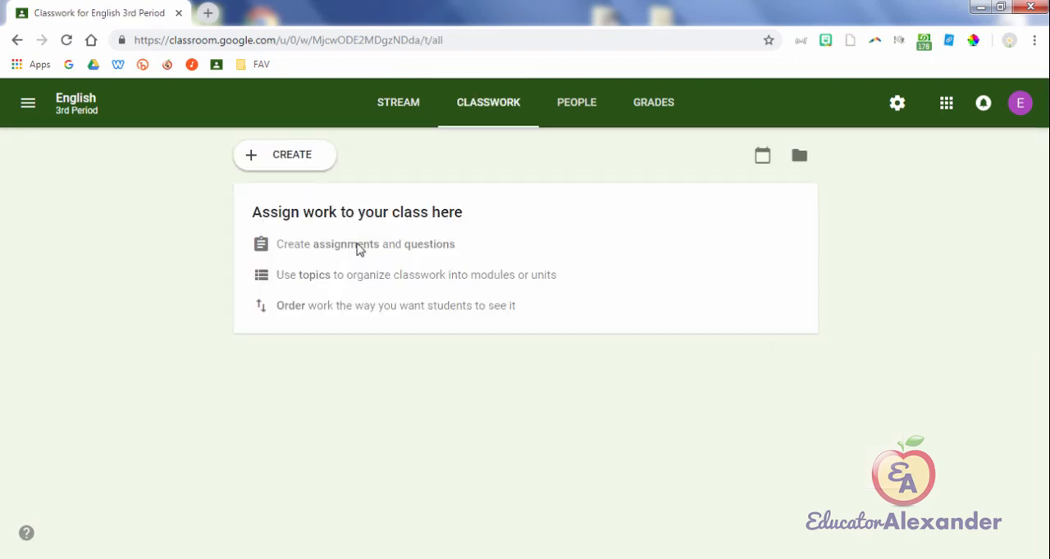
{"action": "left_click", "coordinate": [398, 103]}
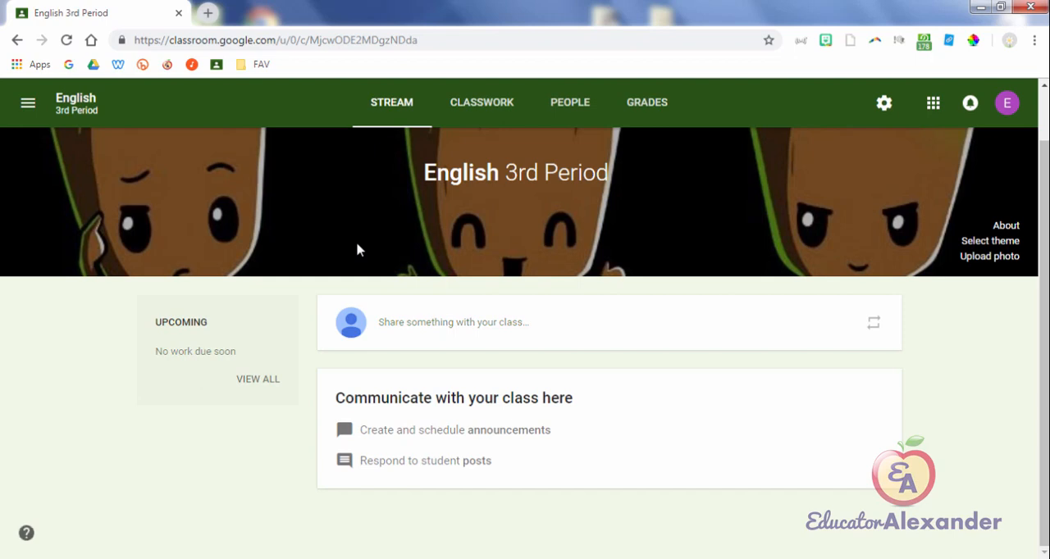
Step: Remove the Classwork page from the English 3rd Period class and look over the resulting Stream layout
{"action": "left_click", "coordinate": [26, 533]}
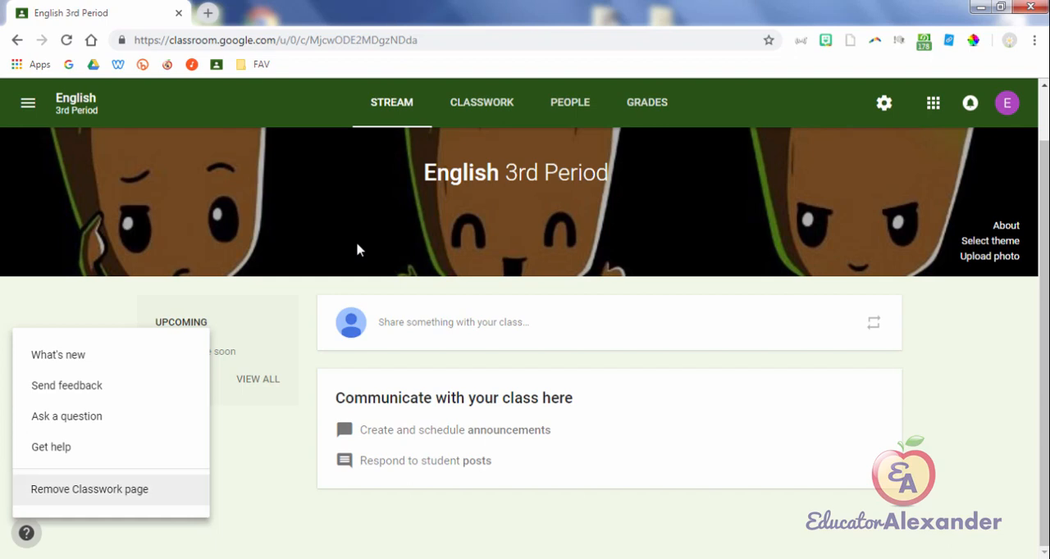
{"action": "left_click", "coordinate": [90, 489]}
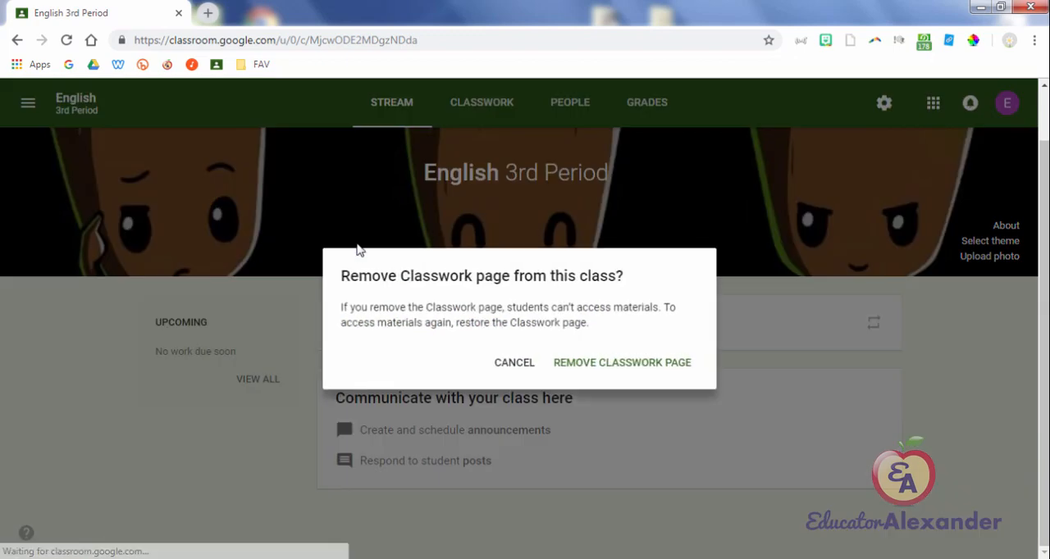
{"action": "left_click", "coordinate": [622, 363]}
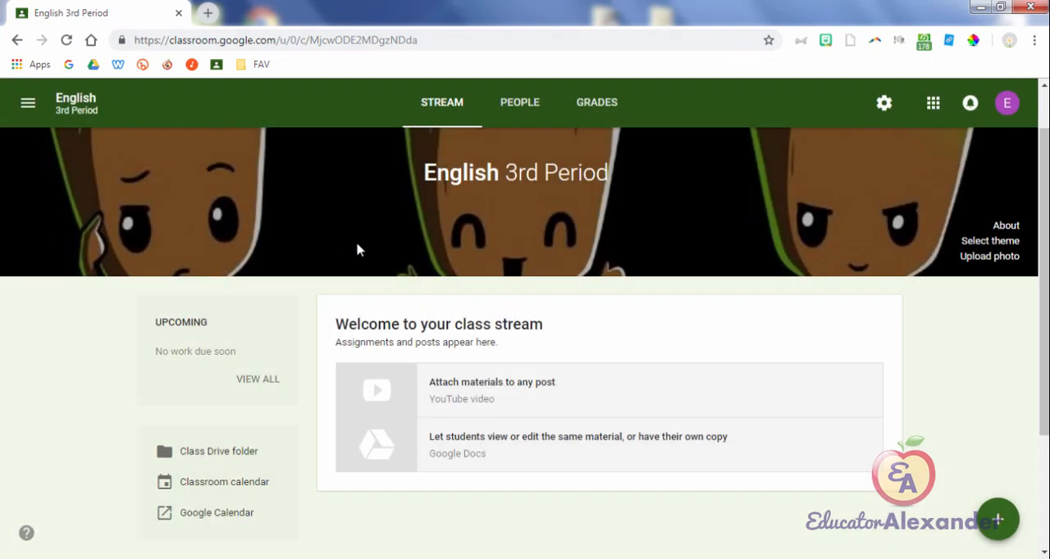
{"action": "mouse_move", "coordinate": [997, 519]}
{"action": "scroll", "coordinate": [357, 249], "scroll_direction": "down", "scroll_amount": 3}
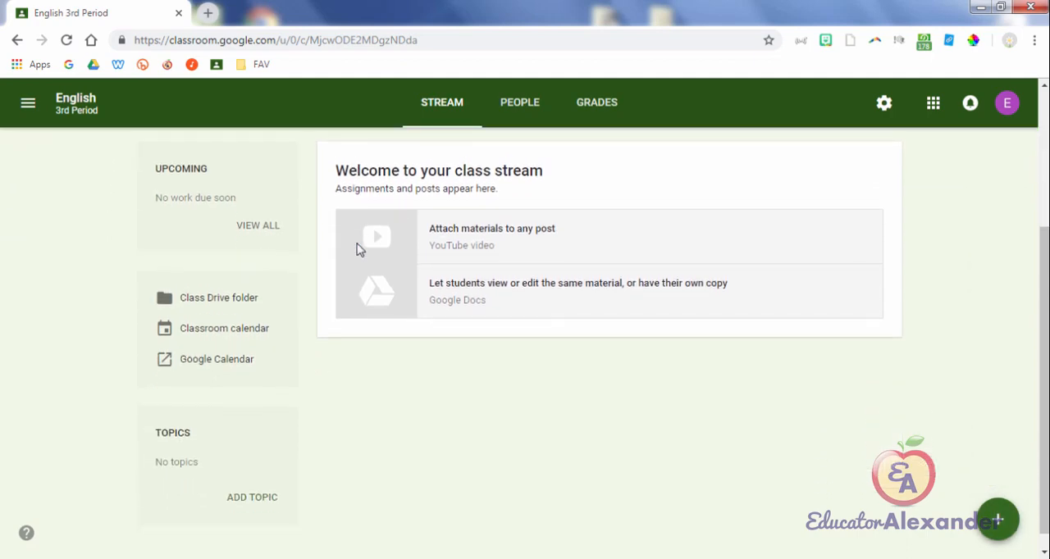
Step: Add the Classwork page back to the English 3rd Period class
{"action": "left_click", "coordinate": [26, 533]}
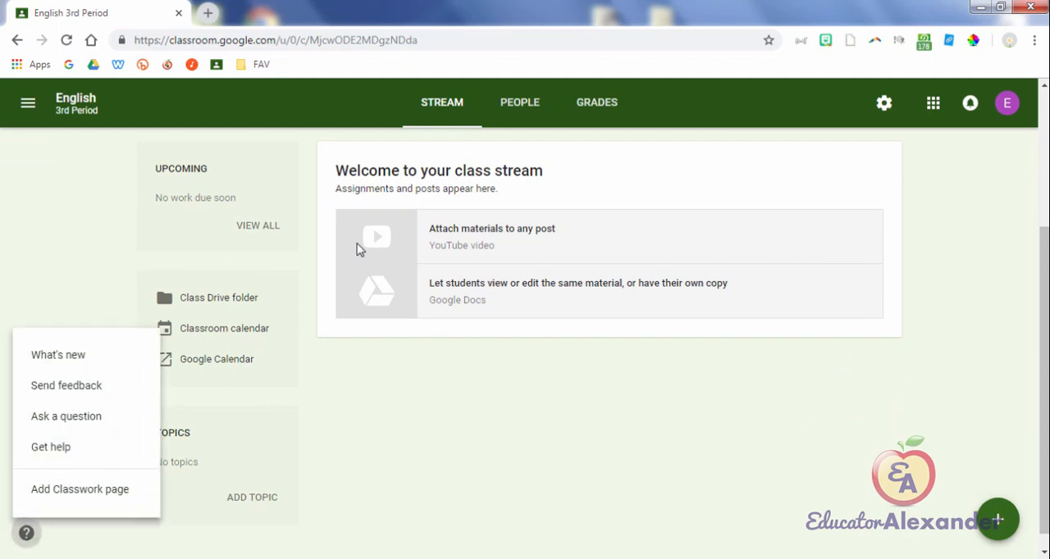
{"action": "left_click", "coordinate": [80, 489]}
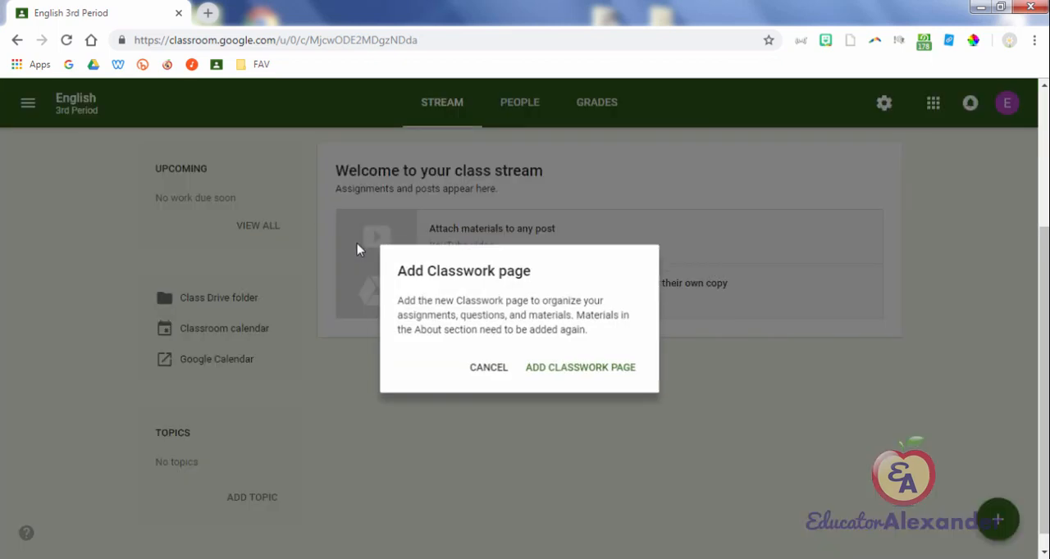
{"action": "left_click", "coordinate": [583, 371]}
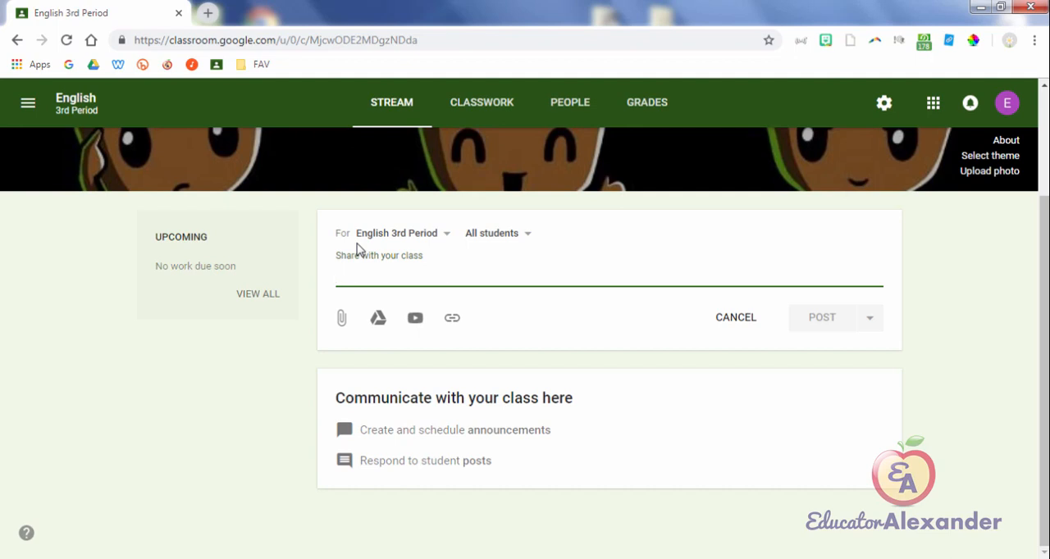
Step: In a new Stream post for English 3rd Period, also select New Google Classroom, Invited Student 1 and Science as recipient classes
{"action": "left_click", "coordinate": [357, 243]}
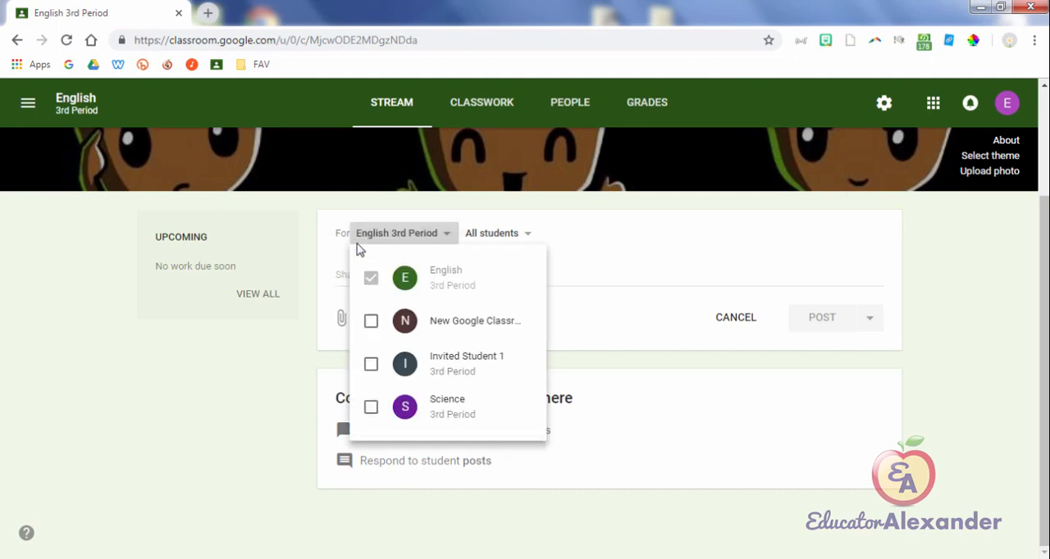
{"action": "key", "text": "Down"}
{"action": "key", "text": "space"}
{"action": "key", "text": "Down"}
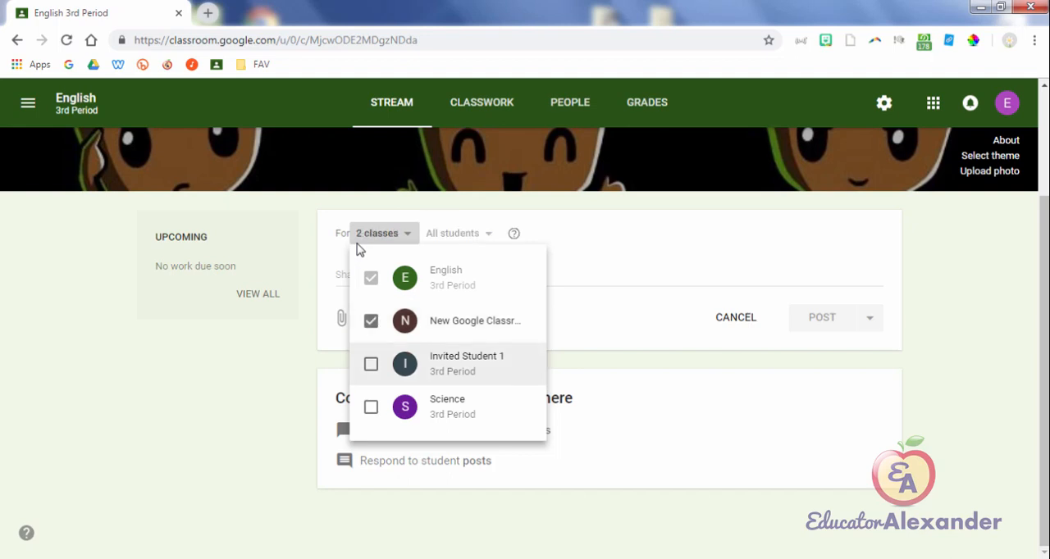
{"action": "key", "text": "space"}
{"action": "key", "text": "Down"}
{"action": "key", "text": "space"}
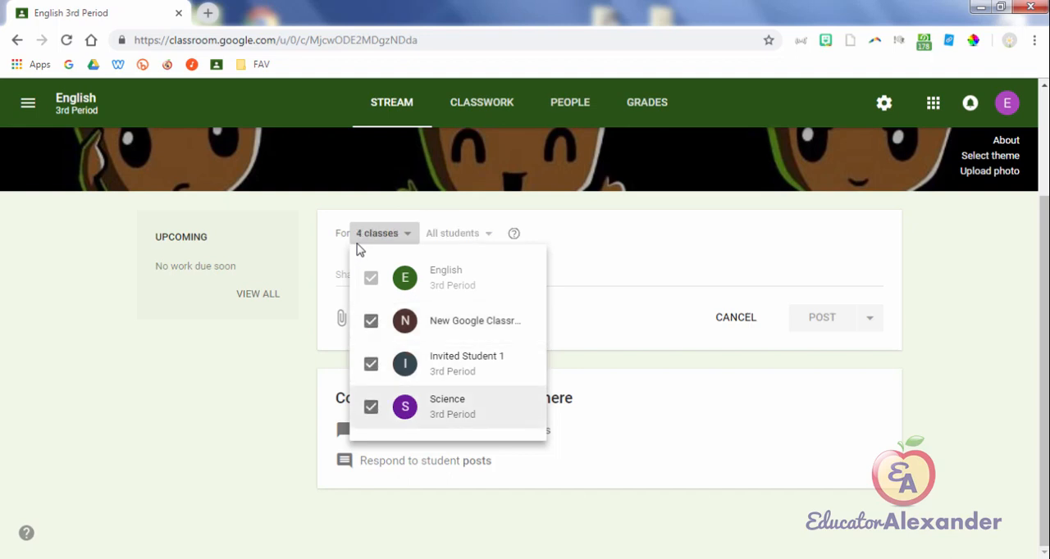
Step: Deselect Science, Invited Student 1 and New Google Classroom from the post's recipient classes
{"action": "key", "text": "space"}
{"action": "key", "text": "Up"}
{"action": "key", "text": "space"}
{"action": "key", "text": "Up"}
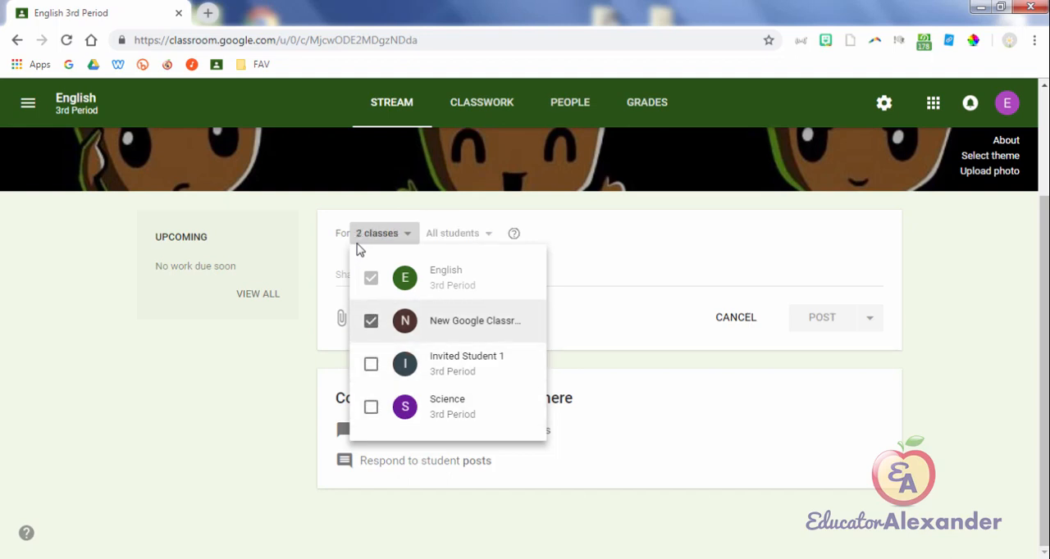
{"action": "key", "text": "space"}
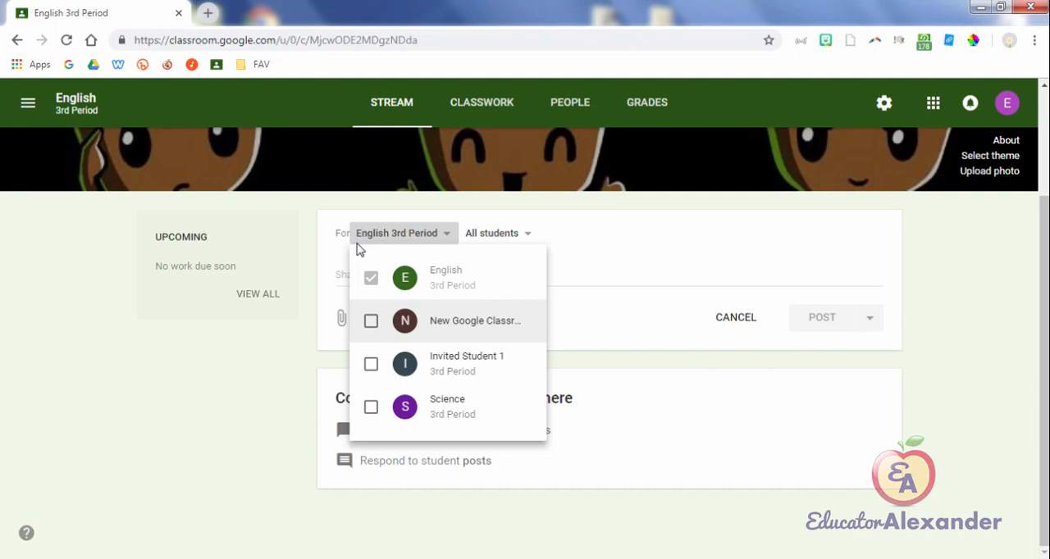
Step: Select New Google Classroom, Invited Student 1 and Science again for the post and close the class list
{"action": "key", "text": "space"}
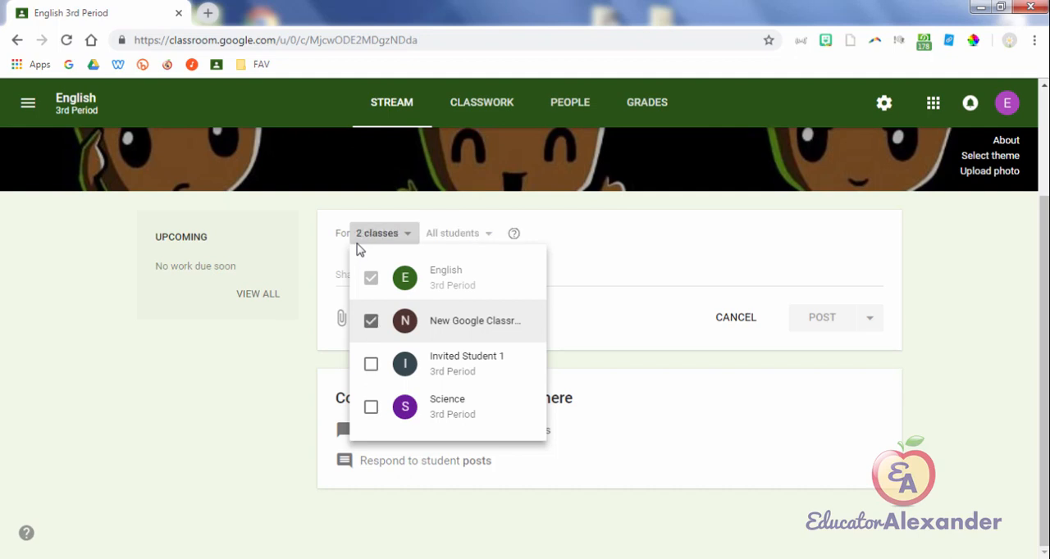
{"action": "key", "text": "Down"}
{"action": "key", "text": "space"}
{"action": "key", "text": "Down"}
{"action": "key", "text": "space"}
{"action": "key", "text": "Down"}
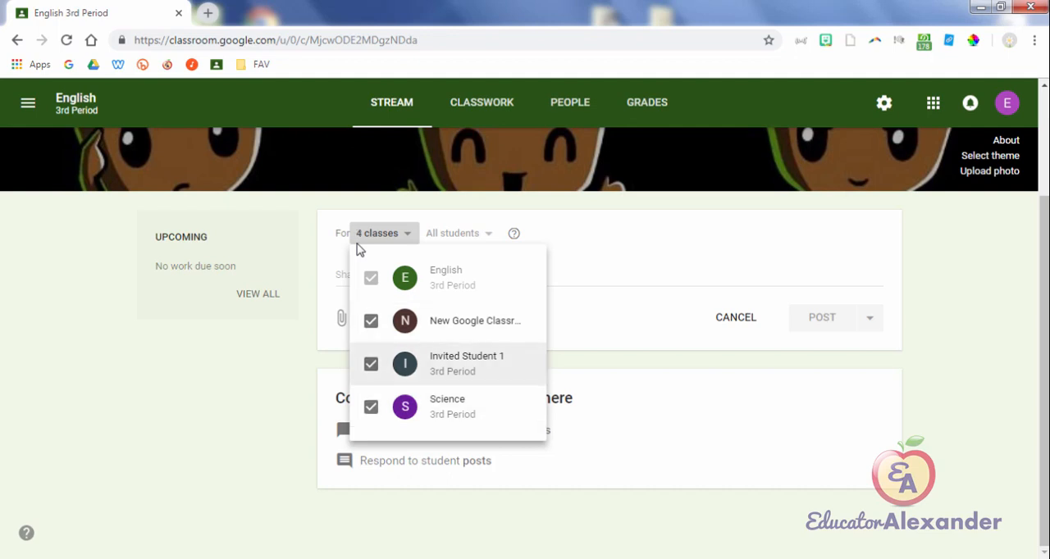
{"action": "key", "text": "Escape"}
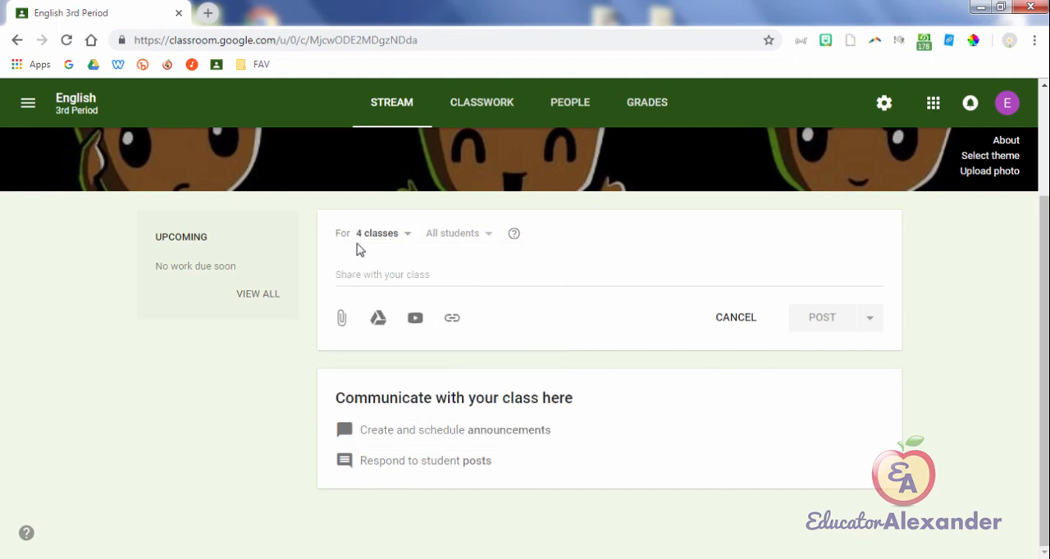
Step: Limit the post to English 3rd Period by clearing the three other selected classes
{"action": "key", "text": "space"}
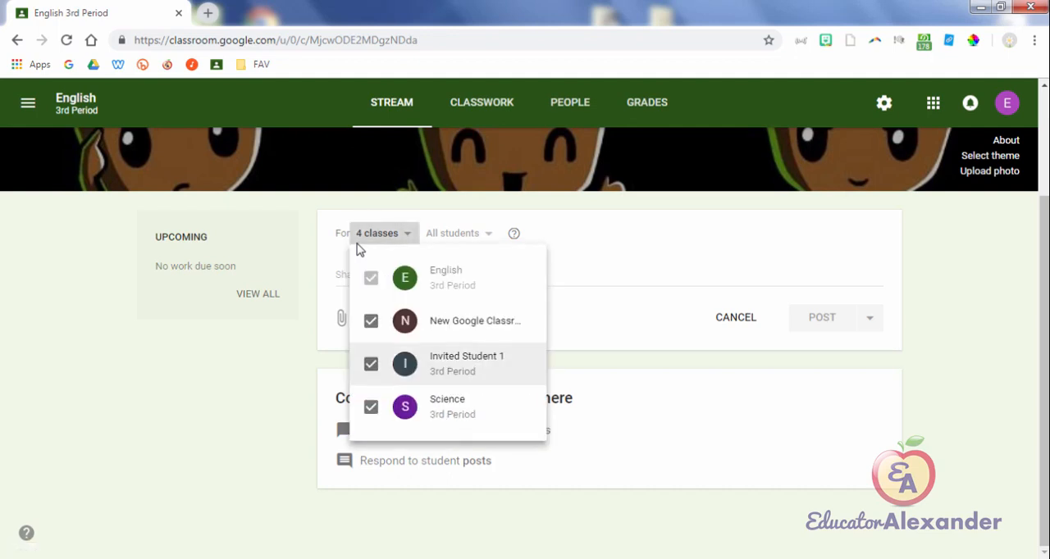
{"action": "key", "text": "Down"}
{"action": "key", "text": "space"}
{"action": "key", "text": "Up"}
{"action": "key", "text": "space"}
{"action": "key", "text": "Up"}
{"action": "key", "text": "space"}
{"action": "key", "text": "Escape"}
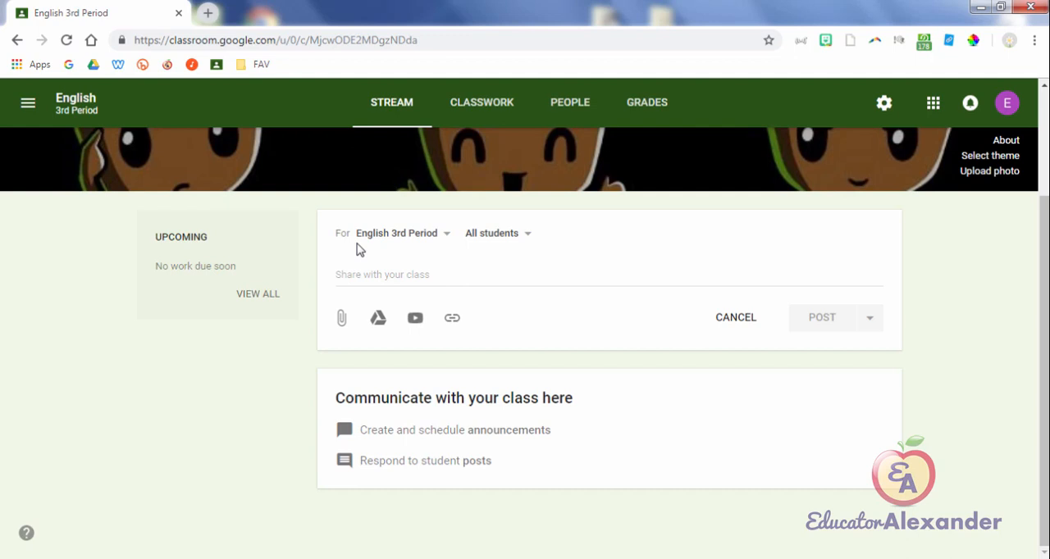
Step: Deselect all students as recipients of the English 3rd Period post, select them again and close the student list
{"action": "key", "text": "Tab"}
{"action": "key", "text": "Return"}
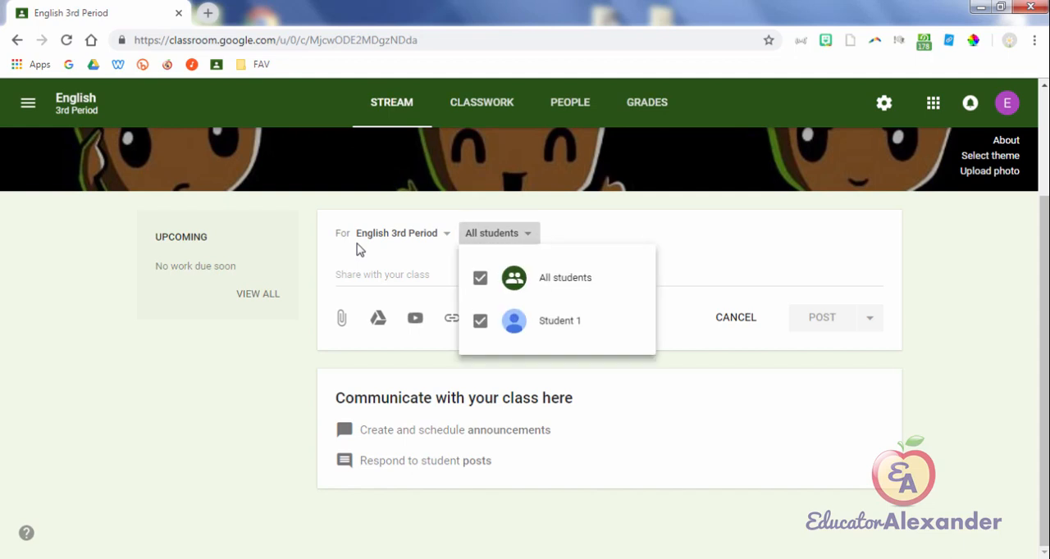
{"action": "key", "text": "Down"}
{"action": "key", "text": "Down"}
{"action": "key", "text": "space"}
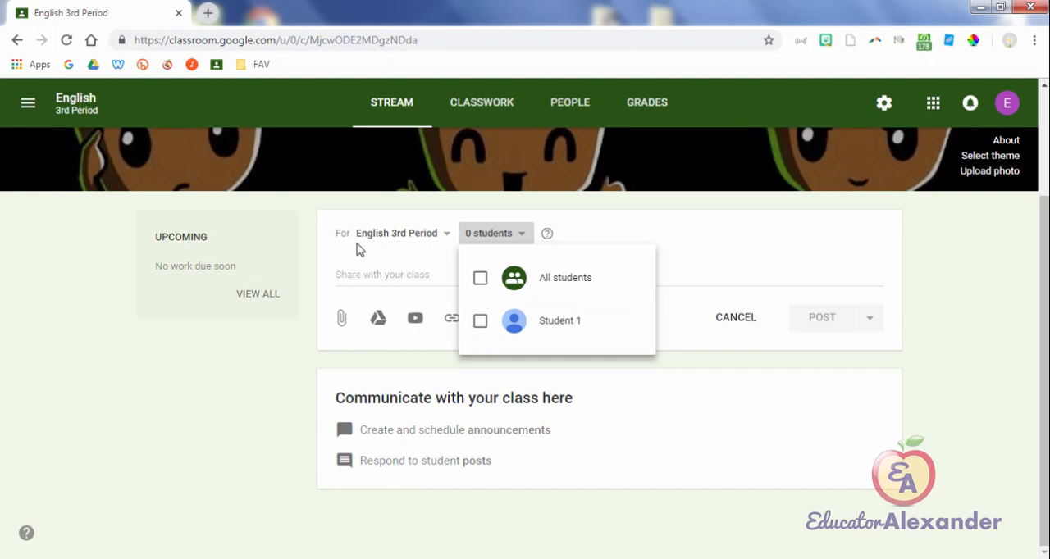
{"action": "key", "text": "space"}
{"action": "left_click", "coordinate": [360, 250]}
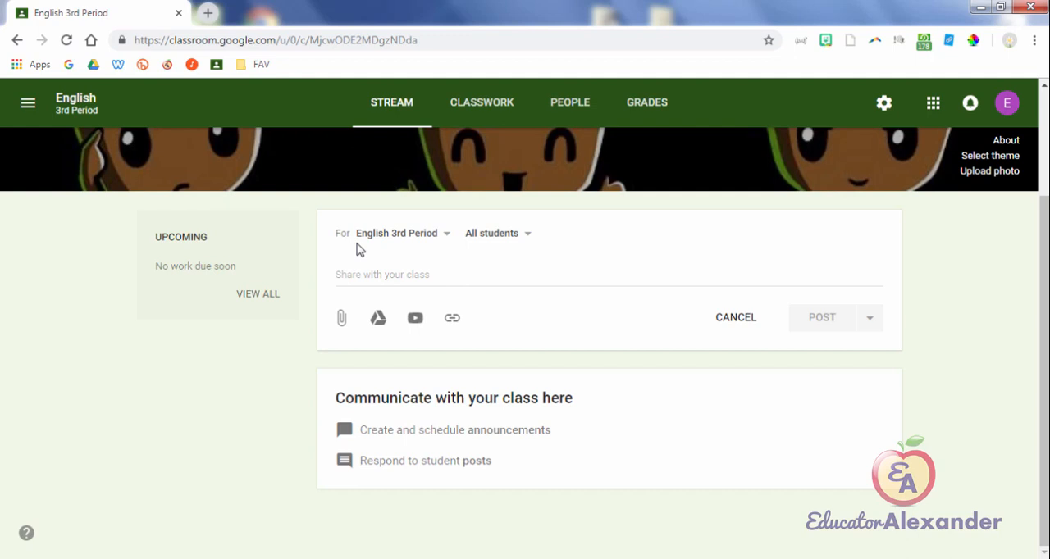
Step: Leave the empty post for the Classwork page, return to the Stream and start a new post
{"action": "left_click", "coordinate": [482, 102]}
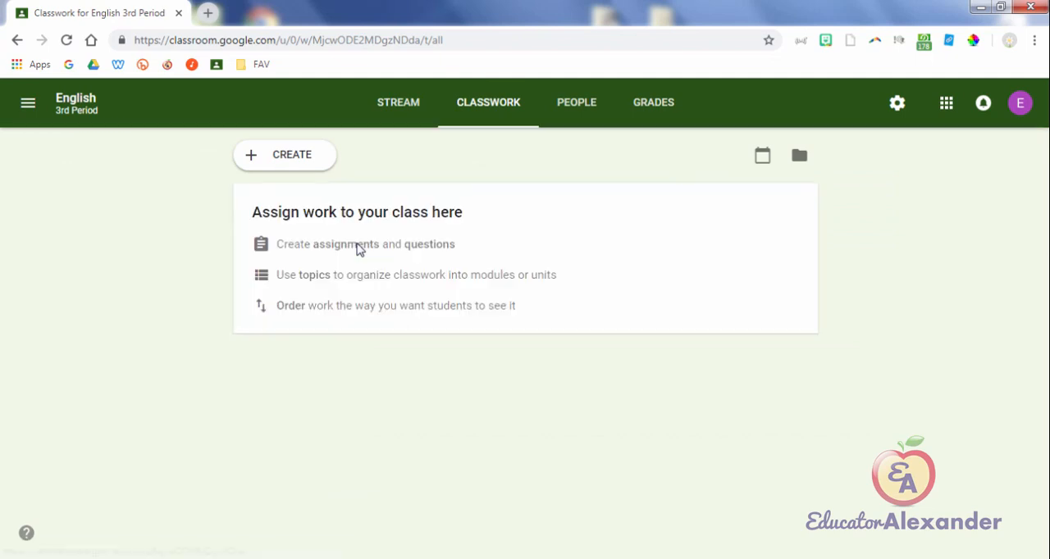
{"action": "left_click", "coordinate": [398, 103]}
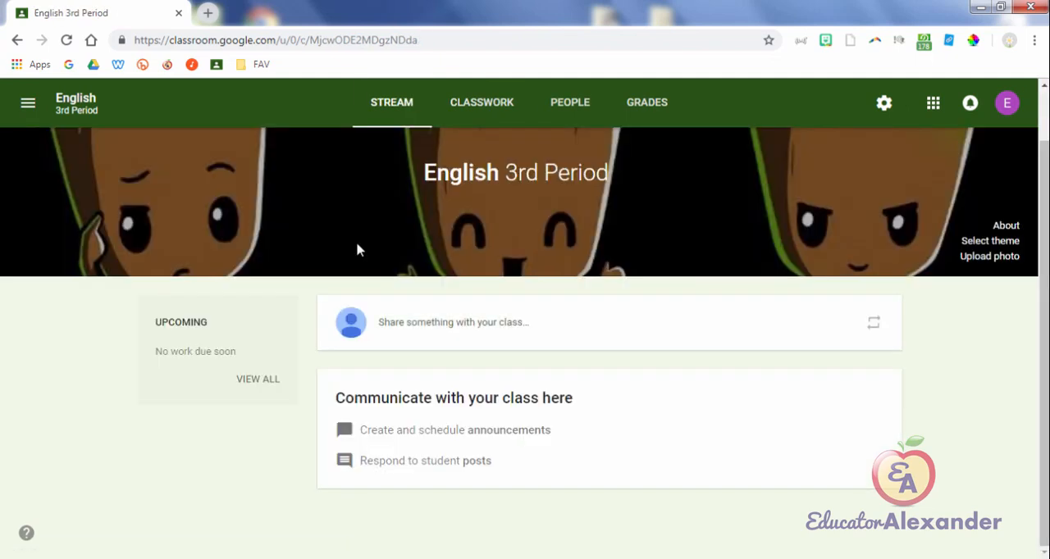
{"action": "left_click", "coordinate": [411, 320]}
Step: In the new post, clear the All students selection, toggle Student 1, and restore all students as recipients
{"action": "left_click", "coordinate": [492, 318]}
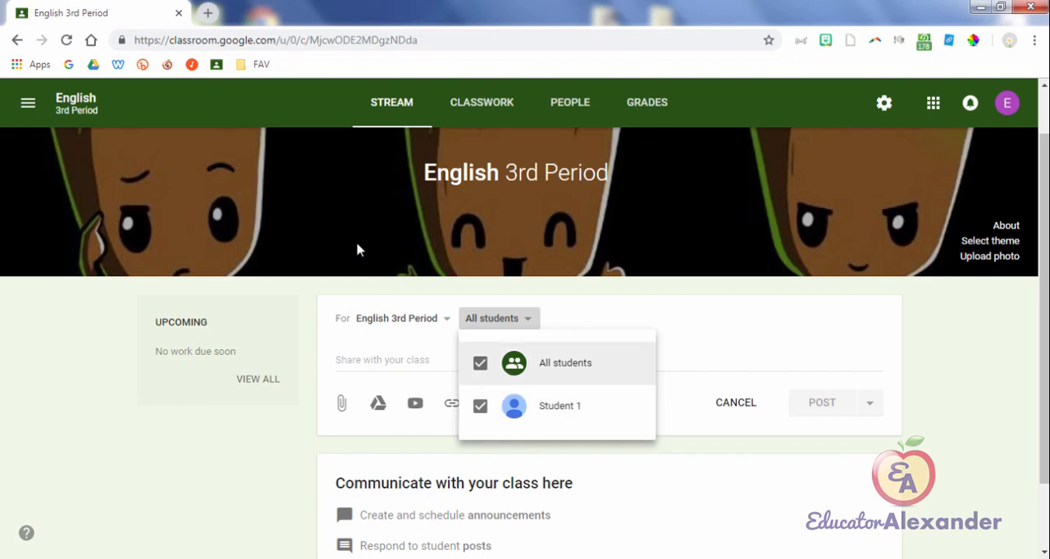
{"action": "left_click", "coordinate": [479, 362]}
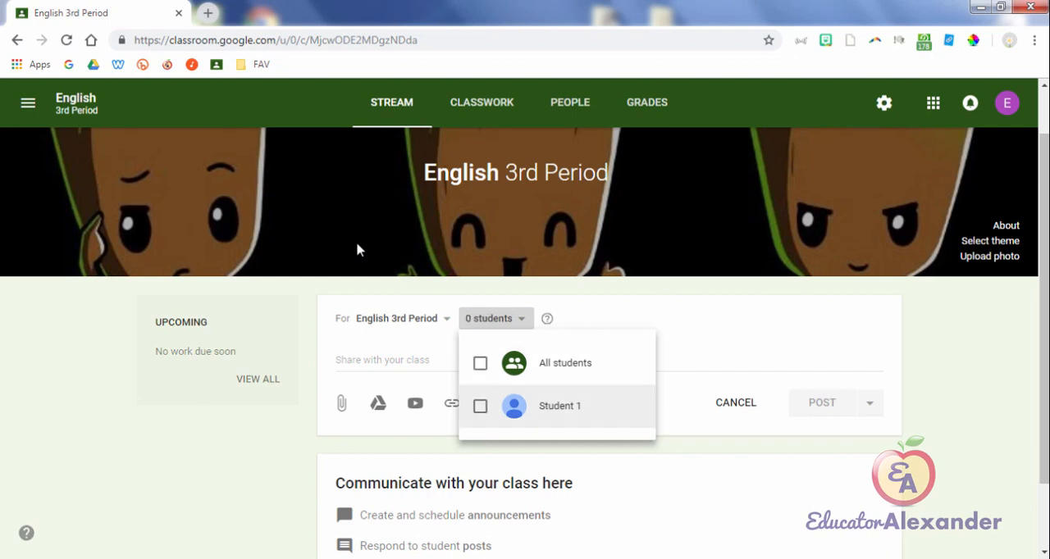
{"action": "left_click", "coordinate": [480, 406]}
{"action": "left_click", "coordinate": [479, 405]}
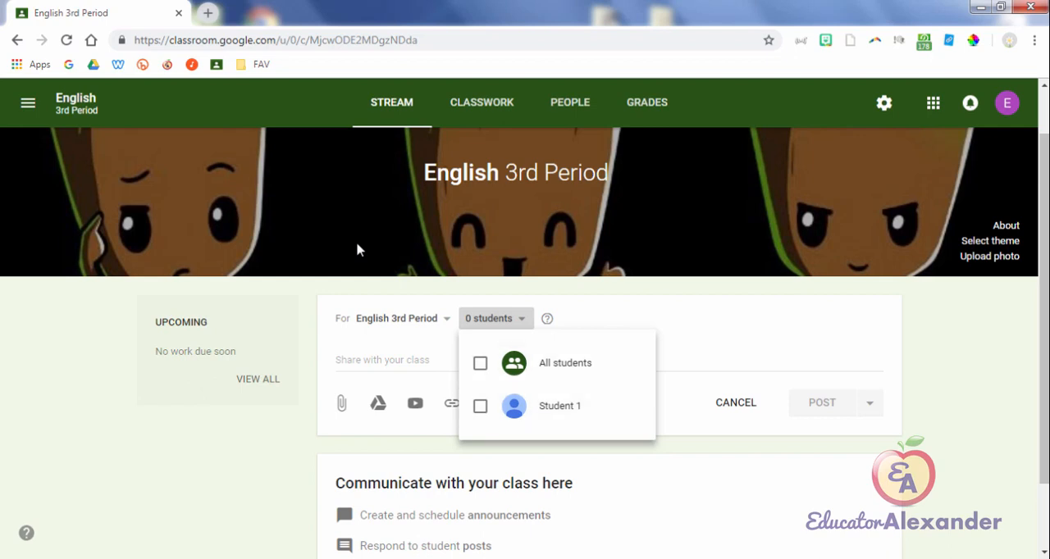
{"action": "left_click", "coordinate": [360, 250]}
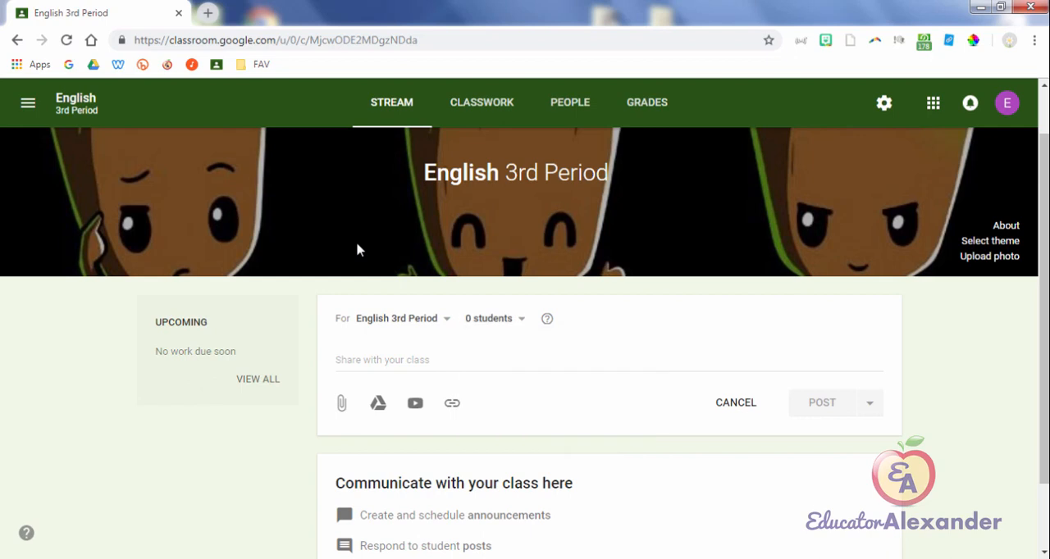
{"action": "key", "text": "Return"}
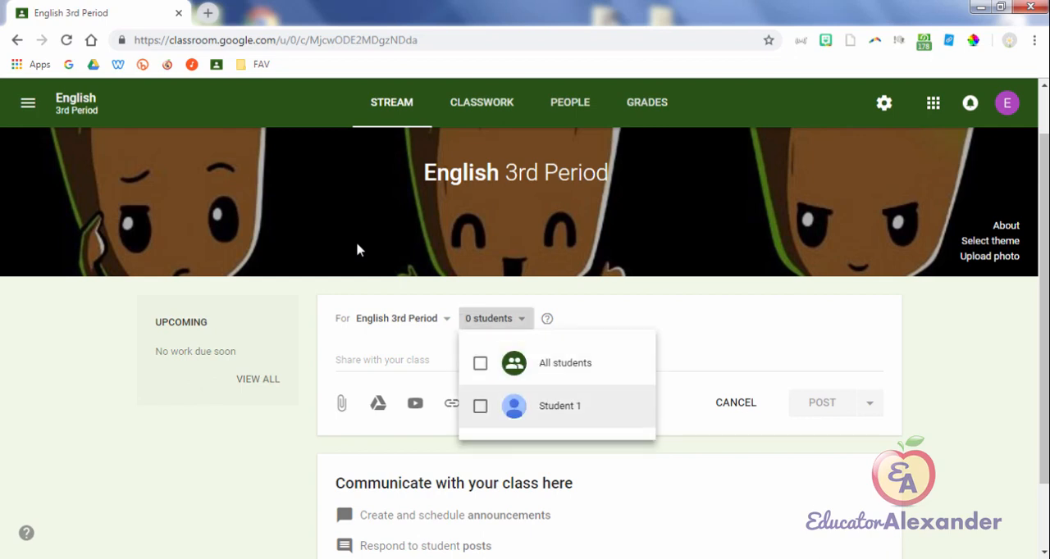
{"action": "key", "text": "space"}
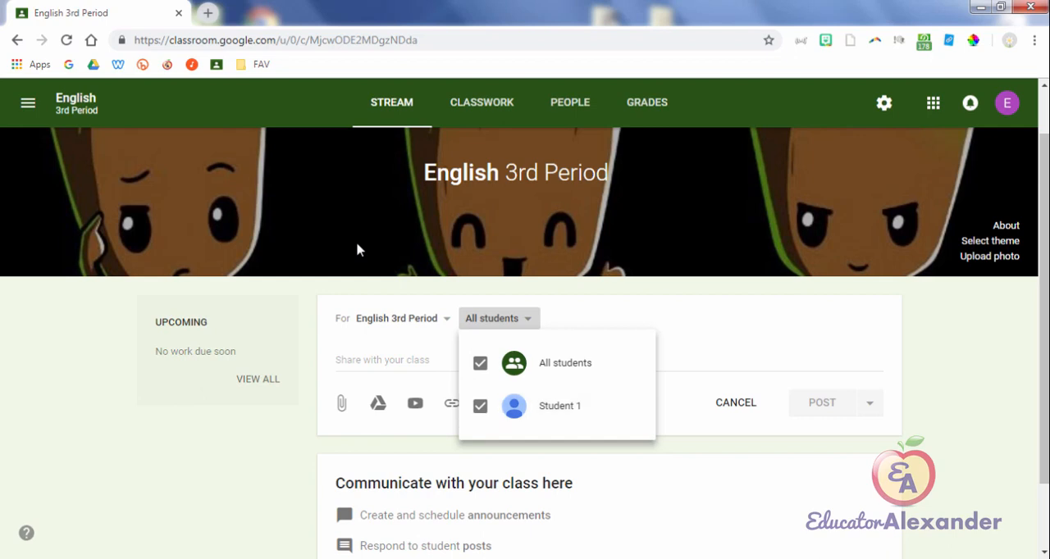
{"action": "key", "text": "Escape"}
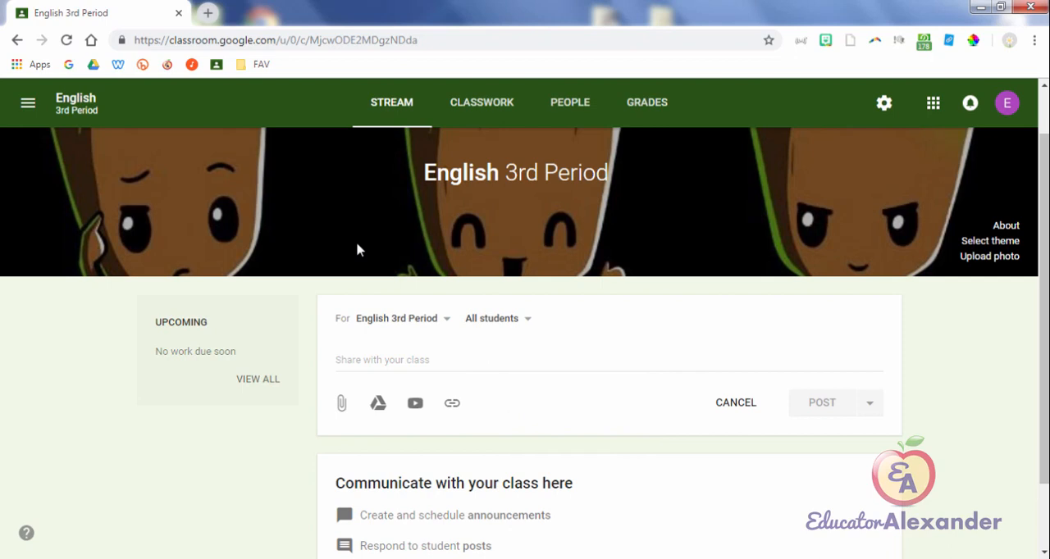
Step: Write "Field Trip Tomorrow---Bring your money" as the text of the post for all English 3rd Period students
{"action": "key", "text": "Tab"}
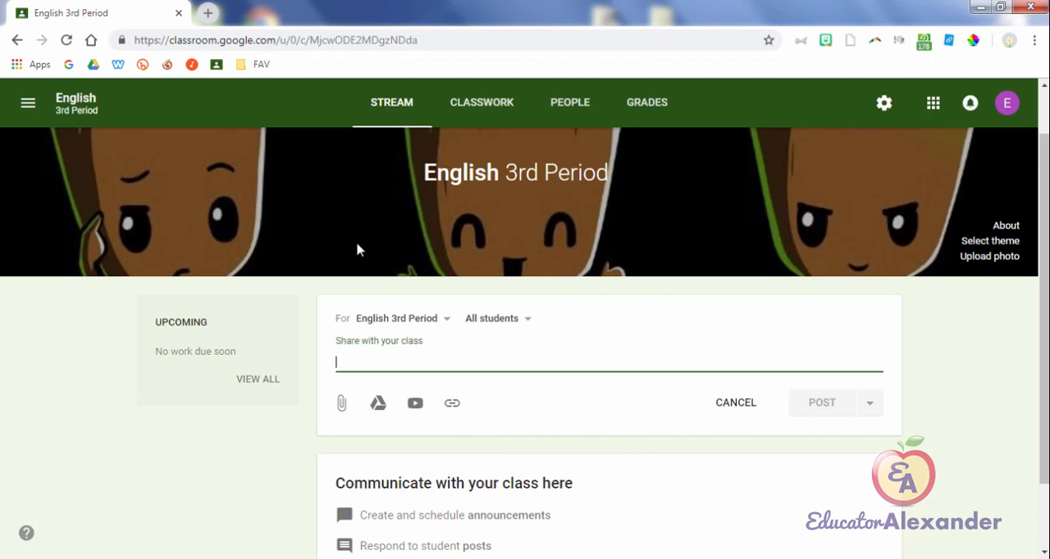
{"action": "type", "text": "Field"}
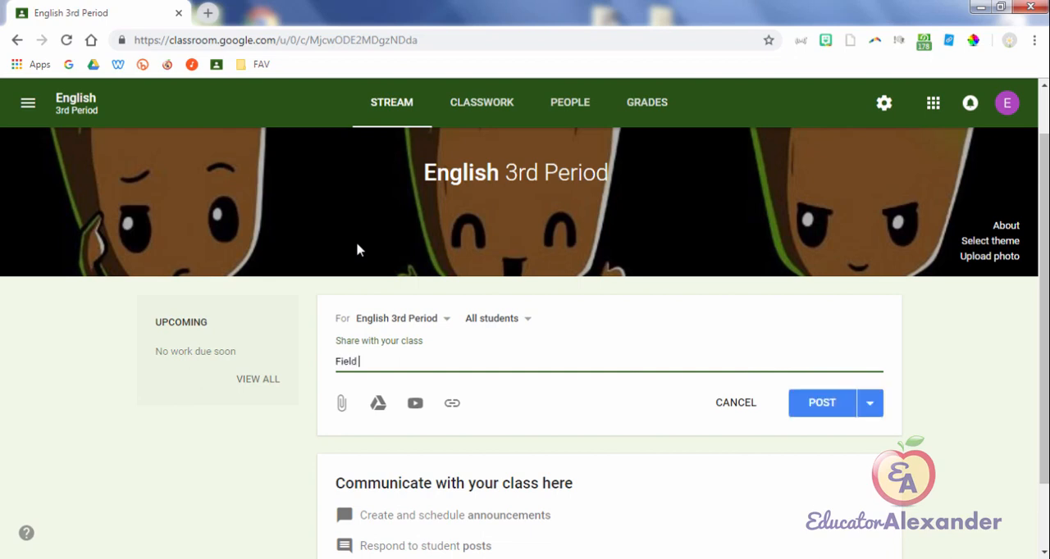
{"action": "type", "text": " Trip Tomorrow---Bring your money"}
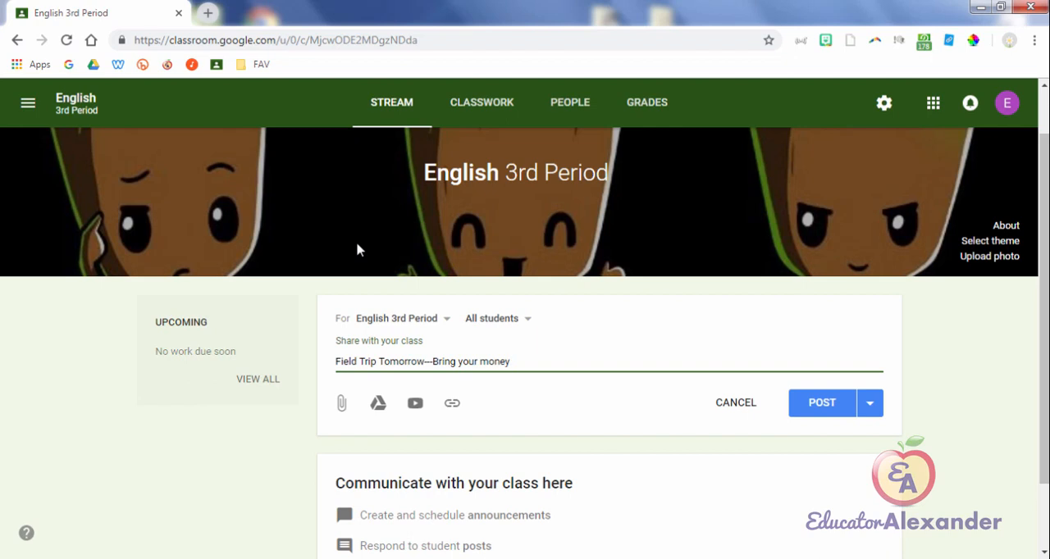
Step: Try the scheduling option for the field trip announcement with the date Jan 9, 2019, and cancel it
{"action": "left_click", "coordinate": [869, 403]}
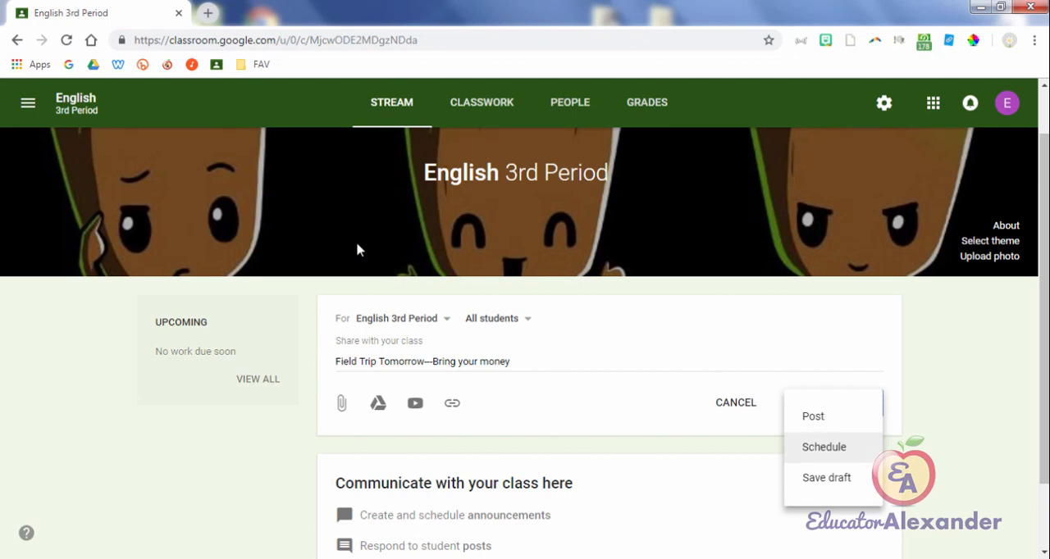
{"action": "left_click", "coordinate": [827, 448]}
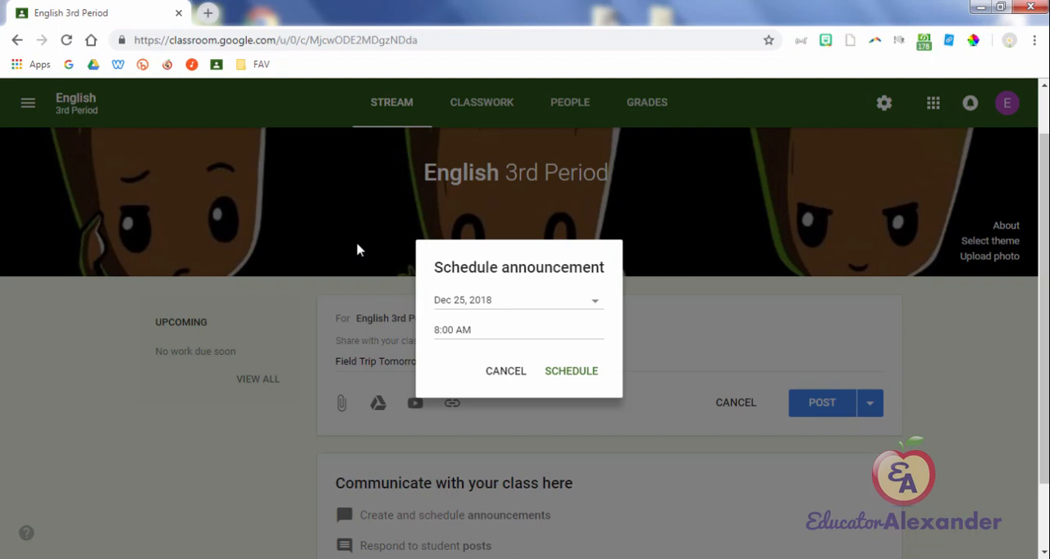
{"action": "left_click", "coordinate": [594, 300]}
{"action": "left_click", "coordinate": [590, 331]}
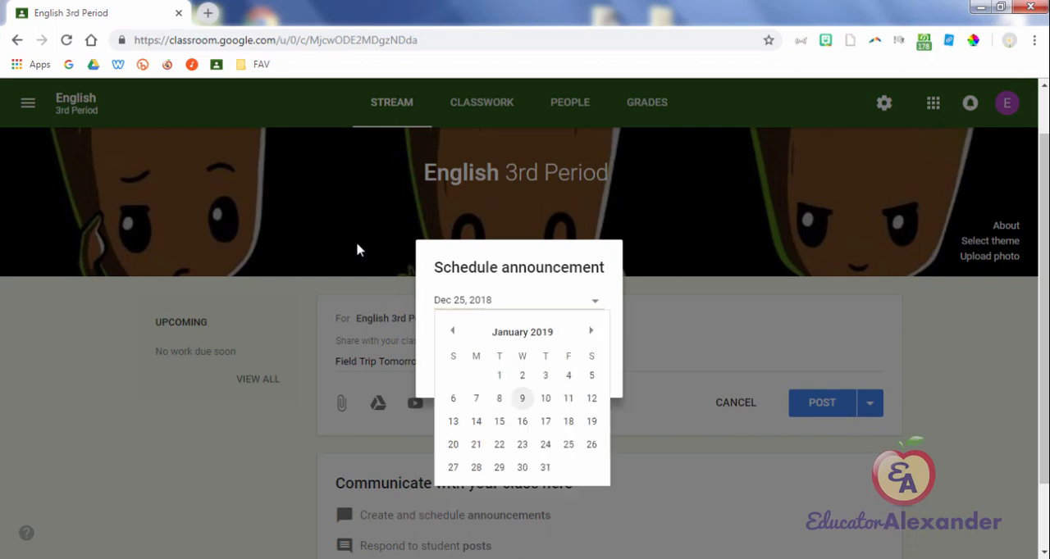
{"action": "left_click", "coordinate": [522, 398]}
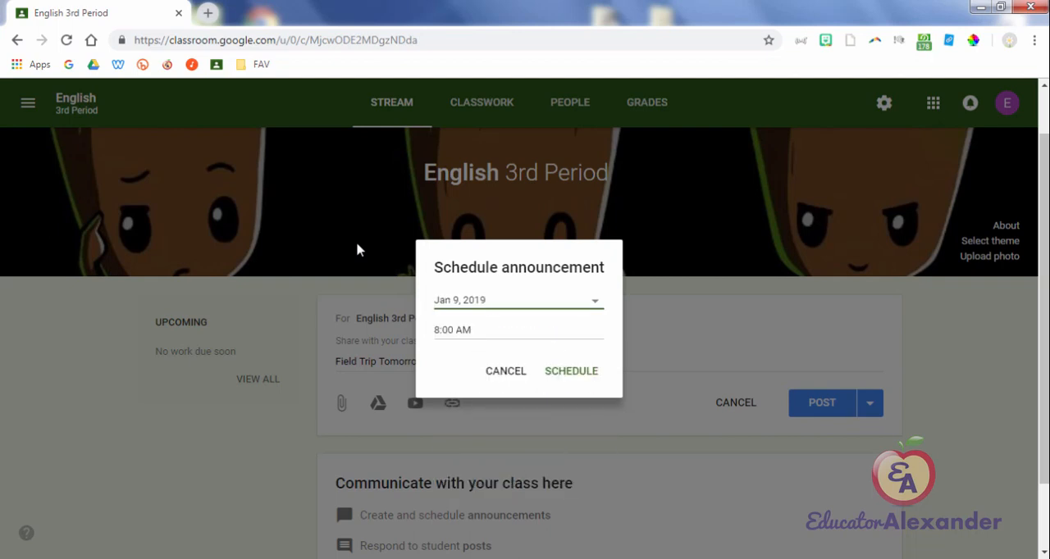
{"action": "left_click", "coordinate": [506, 370]}
Step: Save the field trip announcement as a draft and expand the list of saved announcements
{"action": "left_click", "coordinate": [869, 402]}
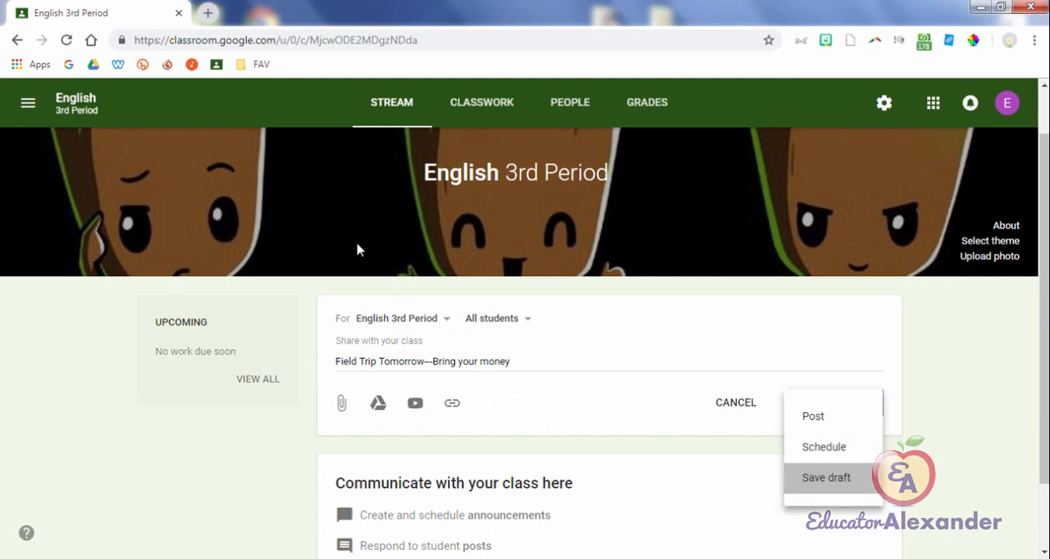
{"action": "left_click", "coordinate": [826, 477]}
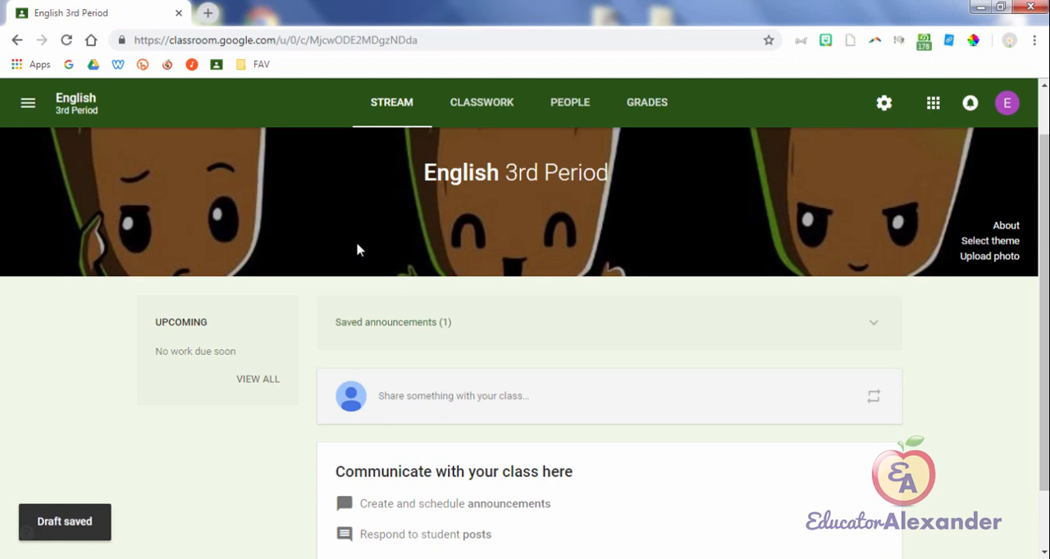
{"action": "left_click", "coordinate": [393, 322]}
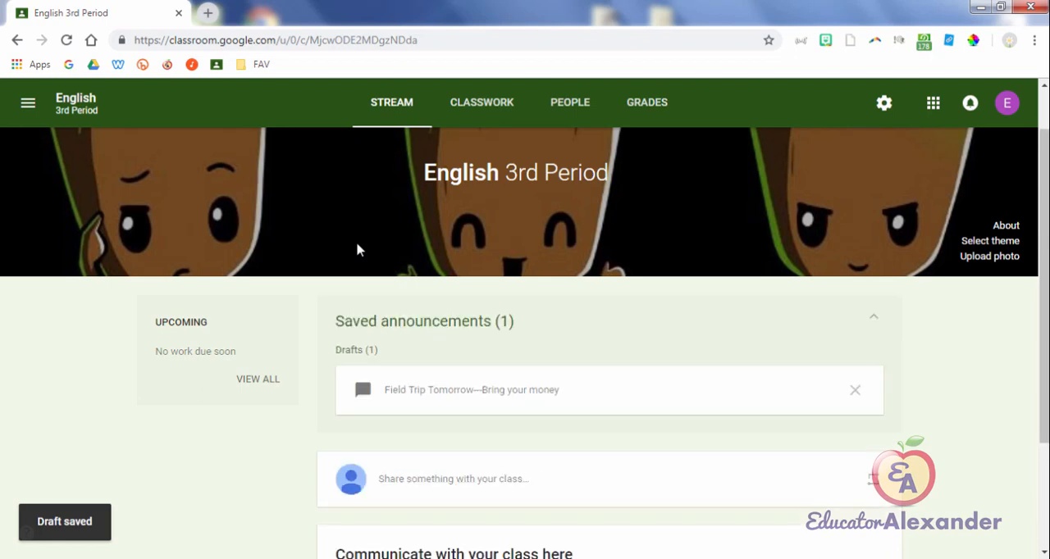
Step: Open the saved field trip draft and post it to the English 3rd Period Stream
{"action": "left_click", "coordinate": [459, 389]}
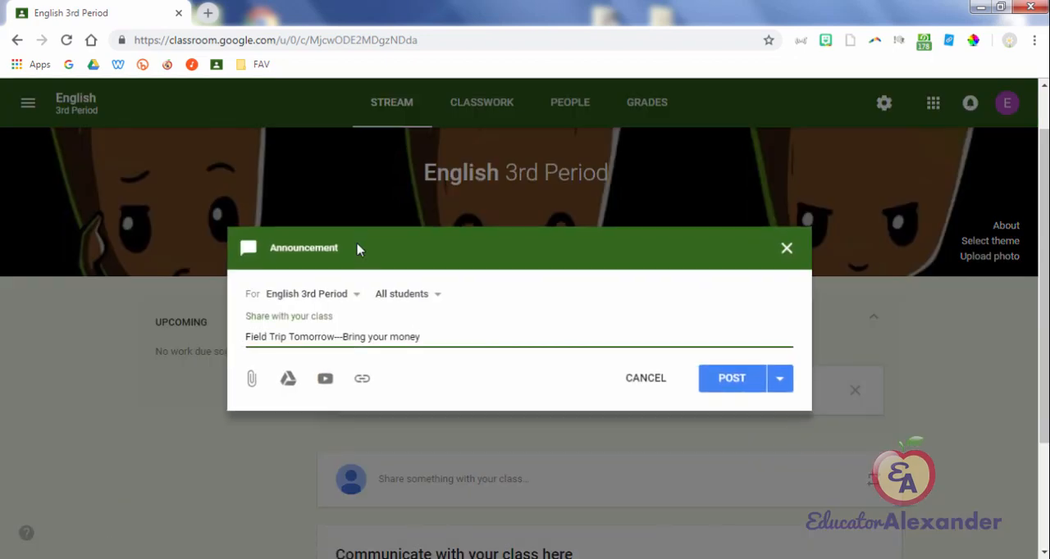
{"action": "key", "text": "Return"}
{"action": "key", "text": "Return"}
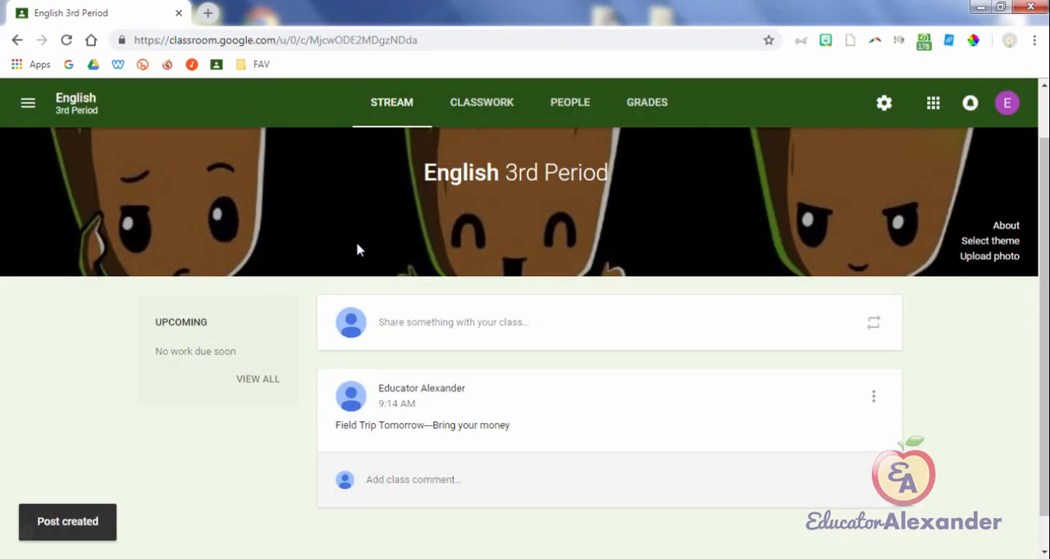
Step: Open the class's Classwork page and look at its Google Calendar and class folder shortcuts
{"action": "key", "text": "Tab"}
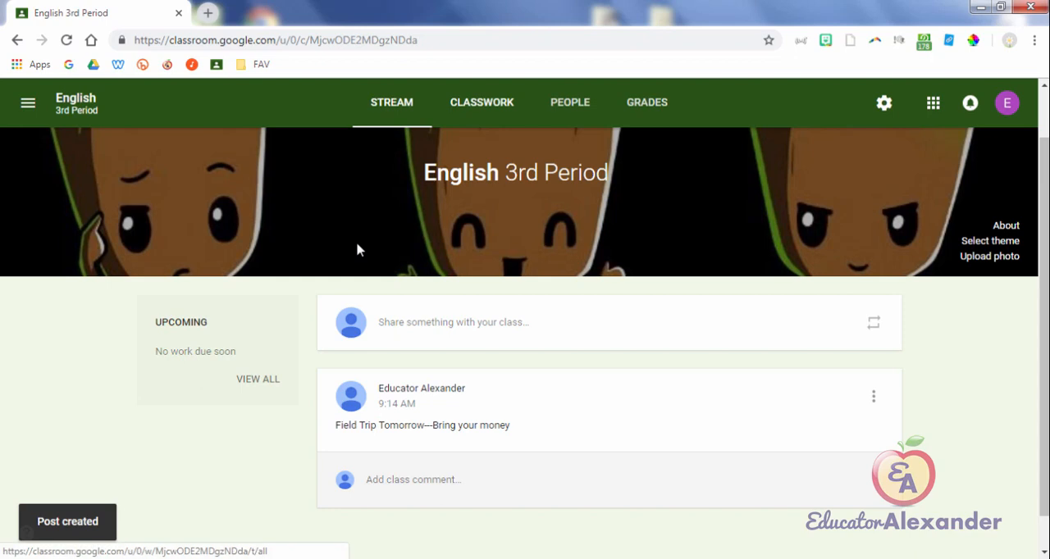
{"action": "key", "text": "Return"}
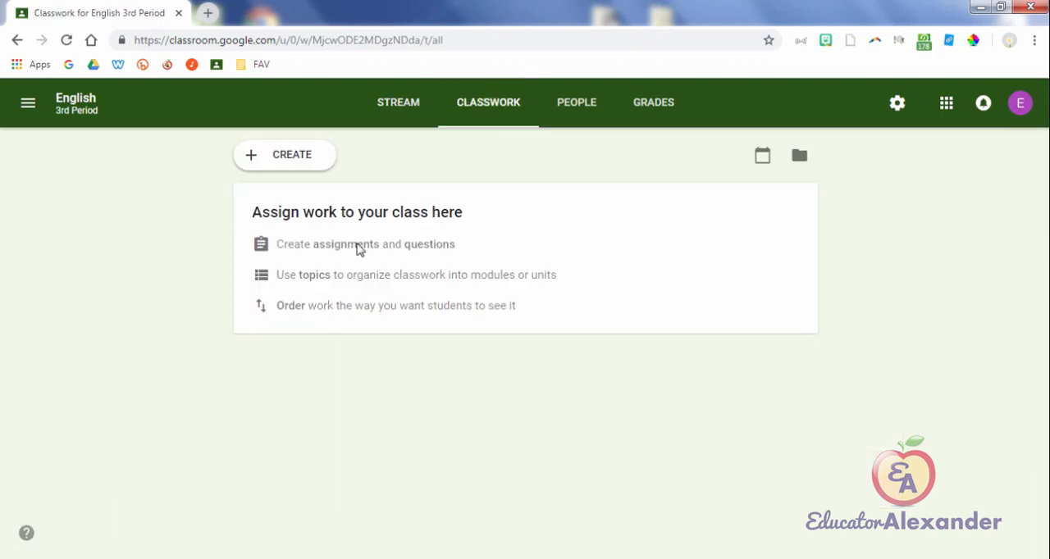
{"action": "key", "text": "Tab"}
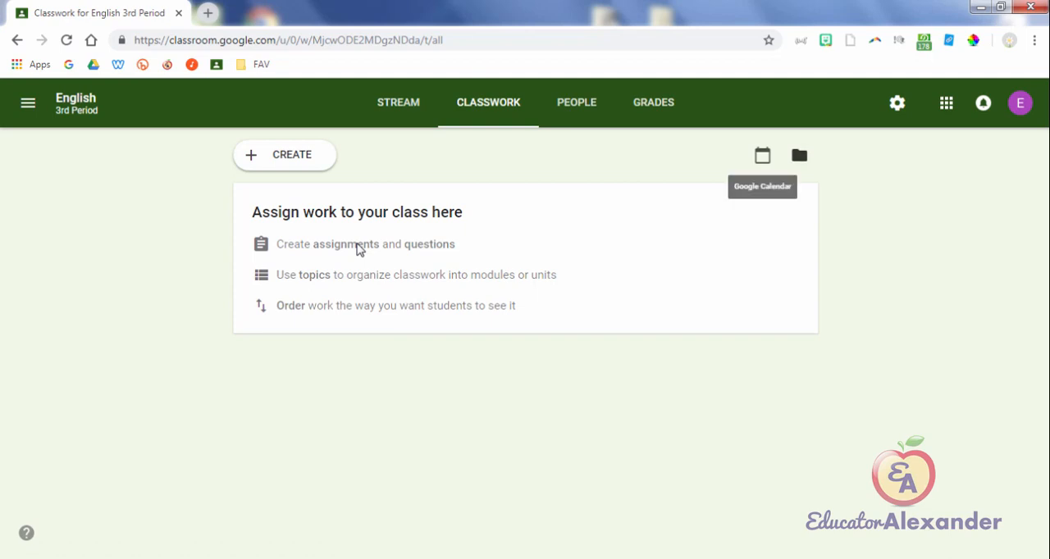
{"action": "key", "text": "Tab"}
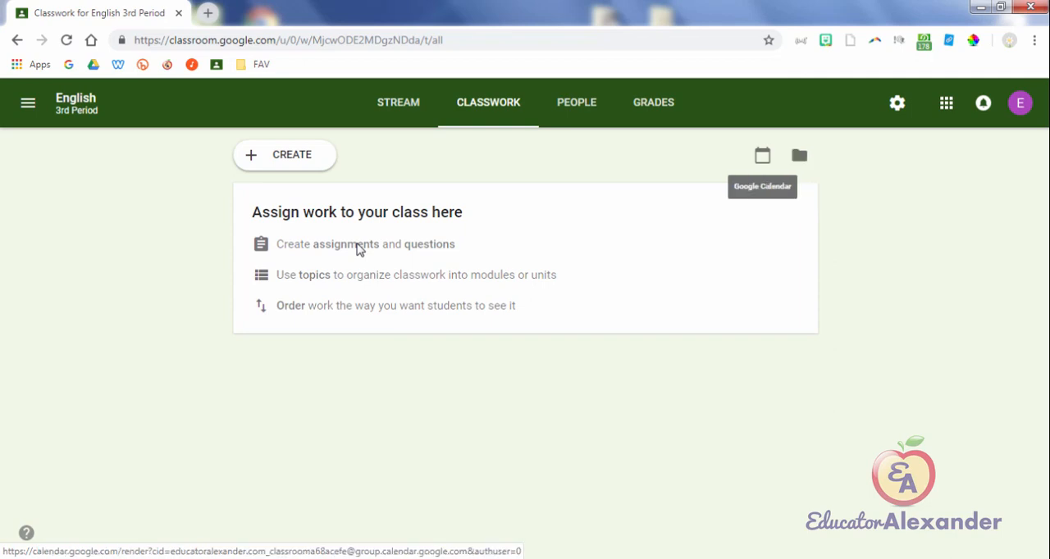
Step: Open Google Drive in a new browser tab and go into the Classroom folder in My Drive
{"action": "key", "text": "ctrl+t"}
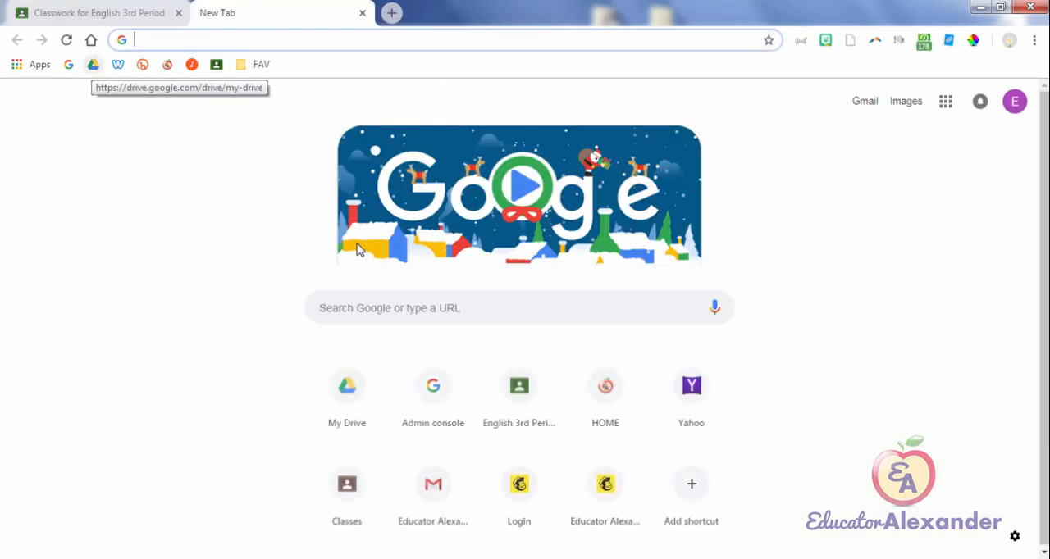
{"action": "left_click", "coordinate": [94, 65]}
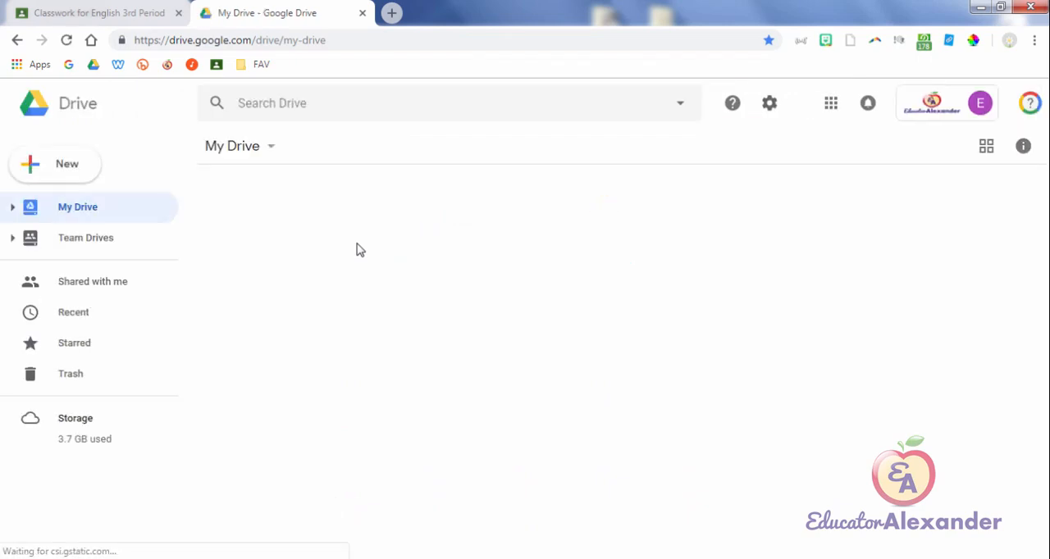
{"action": "scroll", "coordinate": [360, 250], "scroll_direction": "down", "scroll_amount": 1}
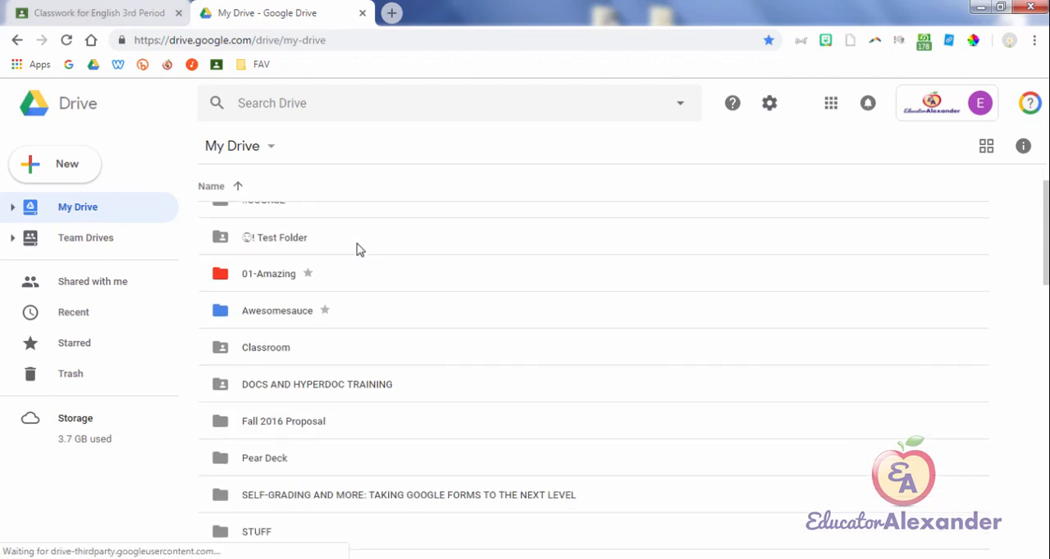
{"action": "double_click", "coordinate": [267, 328]}
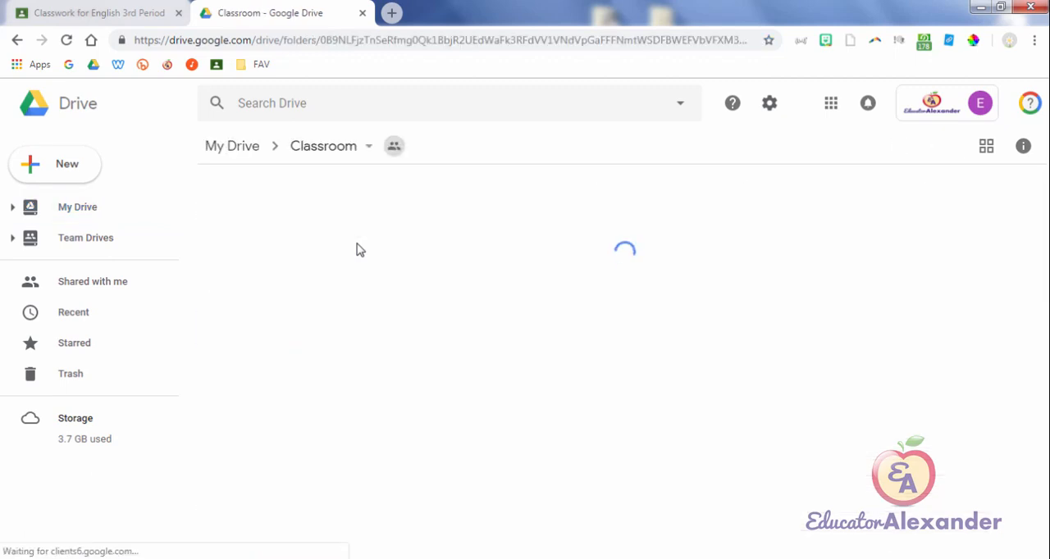
{"action": "left_click", "coordinate": [232, 146]}
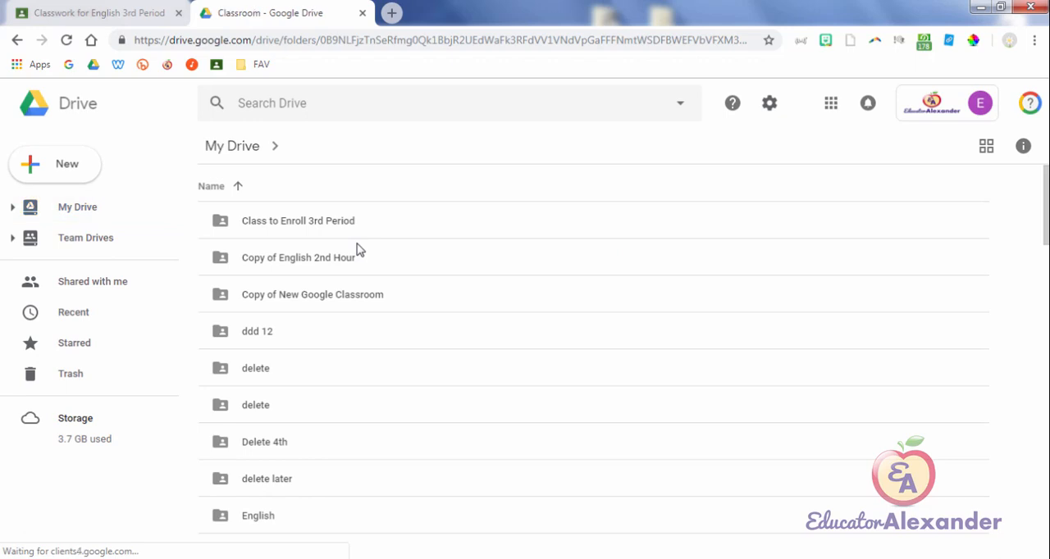
Step: Browse the class folders inside the Classroom folder and open an English 2nd Hour folder
{"action": "scroll", "coordinate": [360, 250], "scroll_direction": "down", "scroll_amount": 1}
{"action": "scroll", "coordinate": [360, 250], "scroll_direction": "down", "scroll_amount": 4}
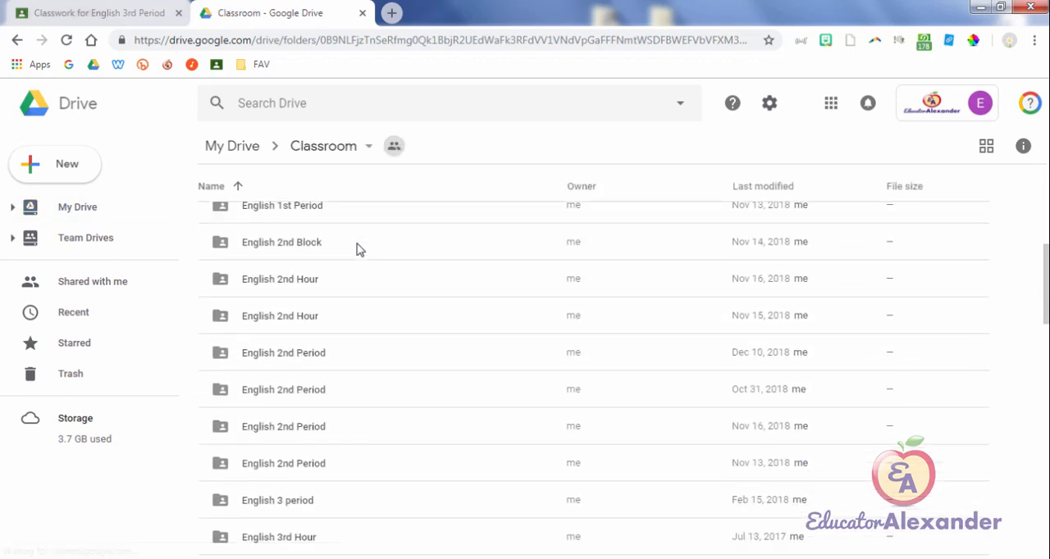
{"action": "double_click", "coordinate": [356, 263]}
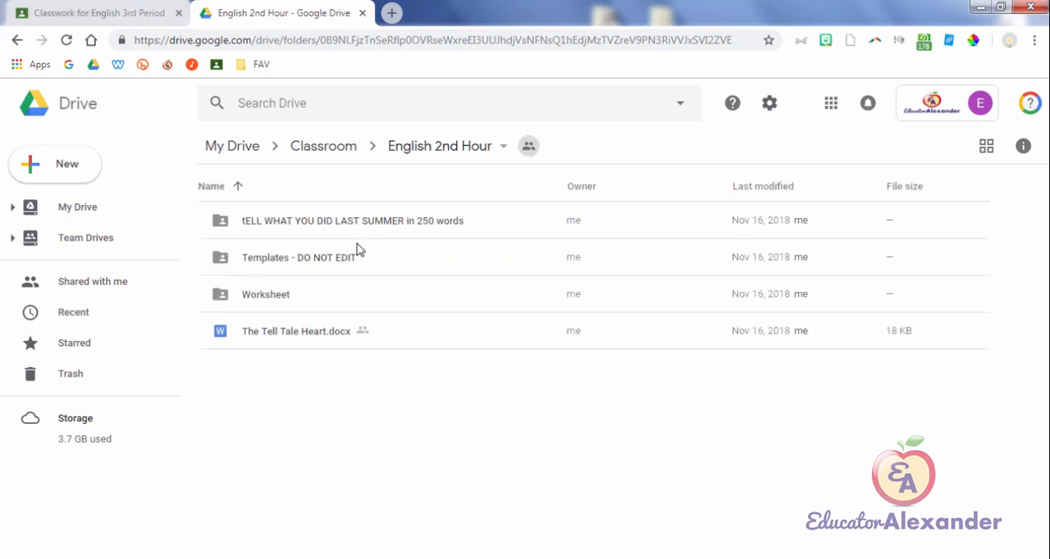
Step: Look inside the "tELL WHAT YOU DID LAST SUMMER in 250 words" assignment folder and close Drive to return to Classroom
{"action": "double_click", "coordinate": [357, 242]}
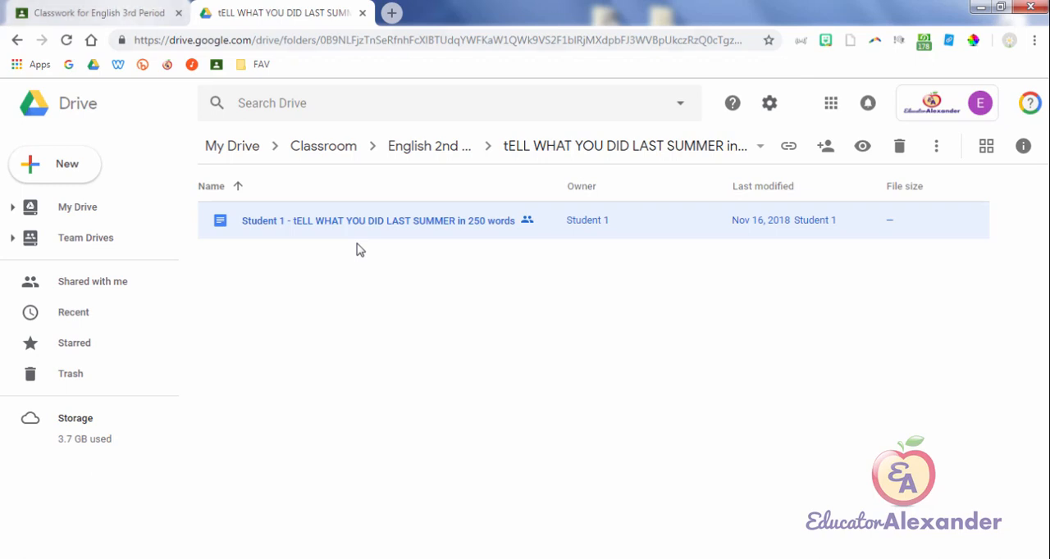
{"action": "key", "text": "ctrl+Tab"}
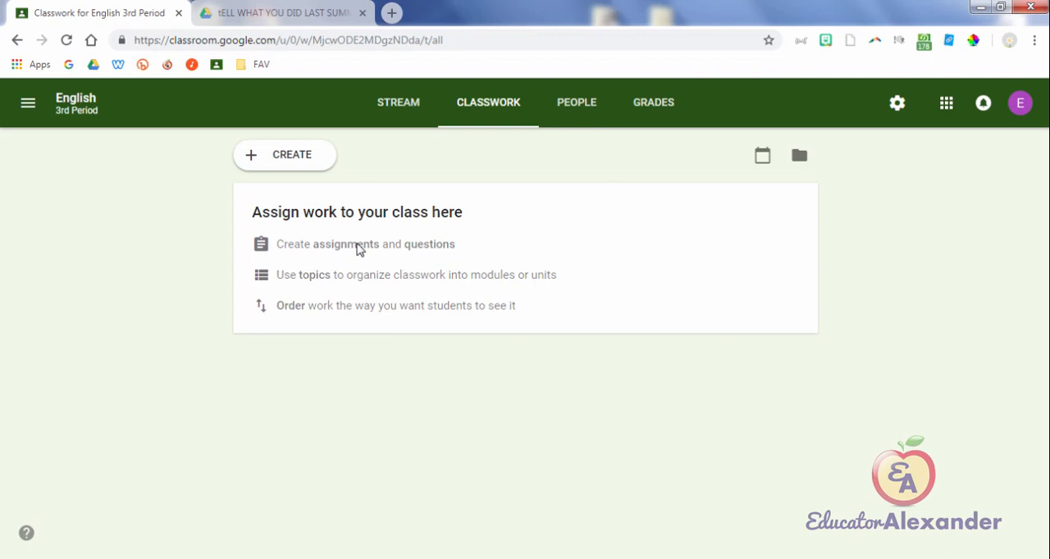
{"action": "key", "text": "ctrl+Tab"}
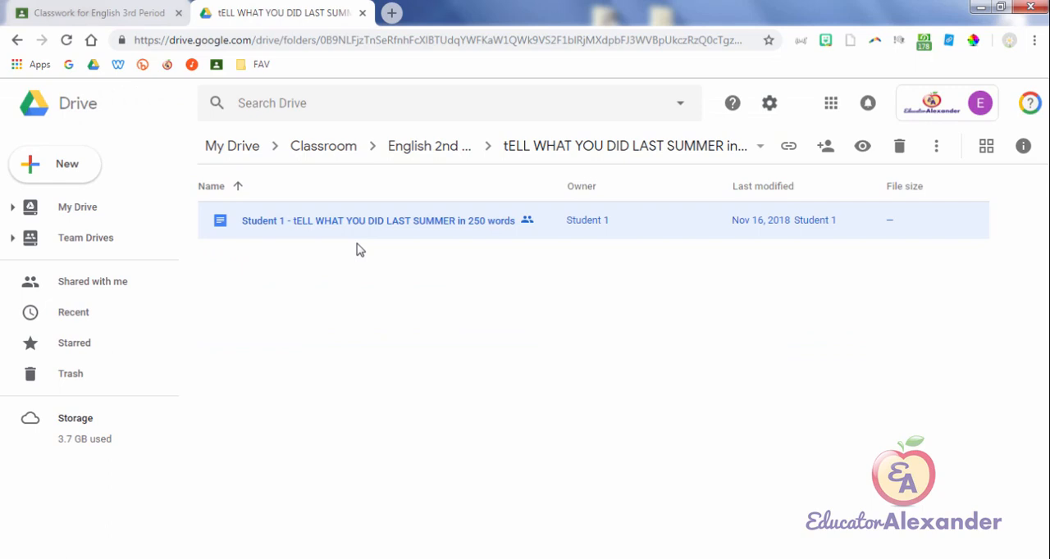
{"action": "key", "text": "ctrl+w"}
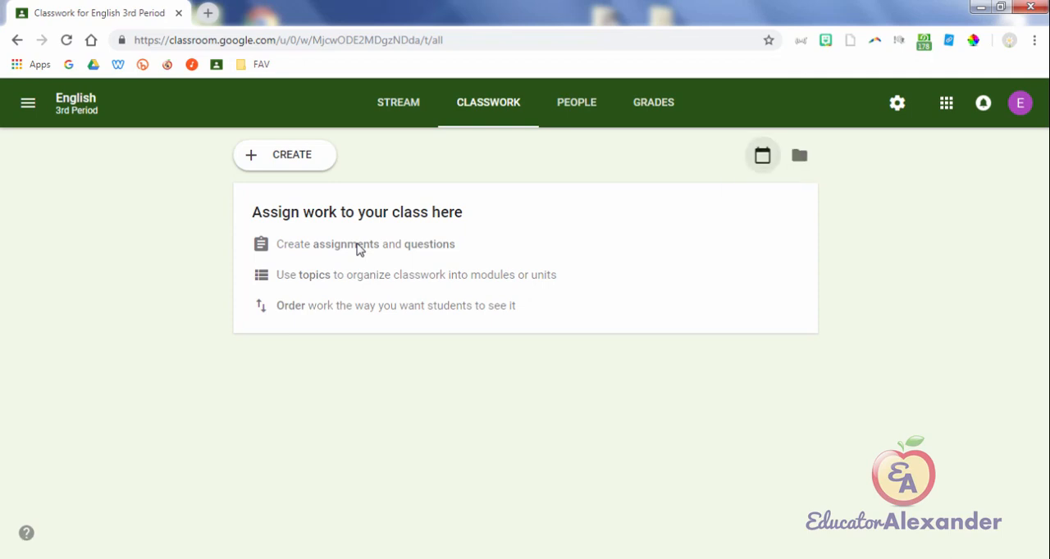
Step: View the class's Google Calendar and the Classroom calendar, and return to the English 3rd Period Classwork page
{"action": "left_click", "coordinate": [762, 155]}
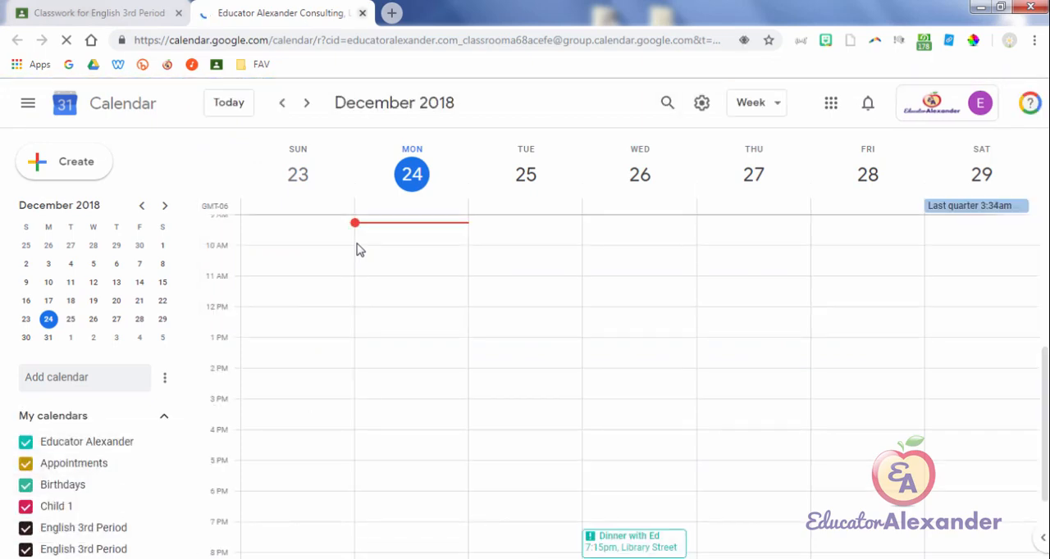
{"action": "key", "text": "ctrl+w"}
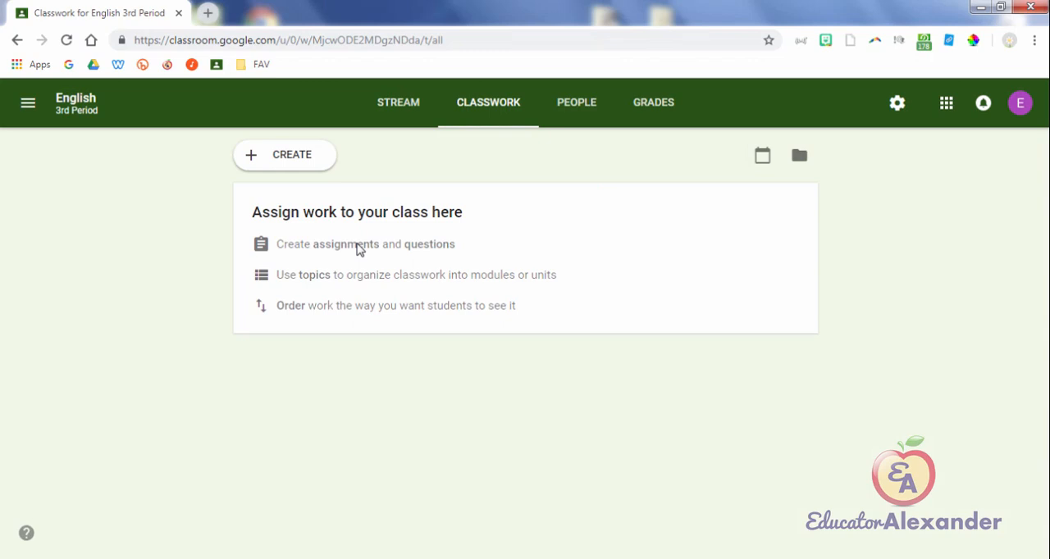
{"action": "left_click", "coordinate": [28, 103]}
{"action": "left_click", "coordinate": [66, 157]}
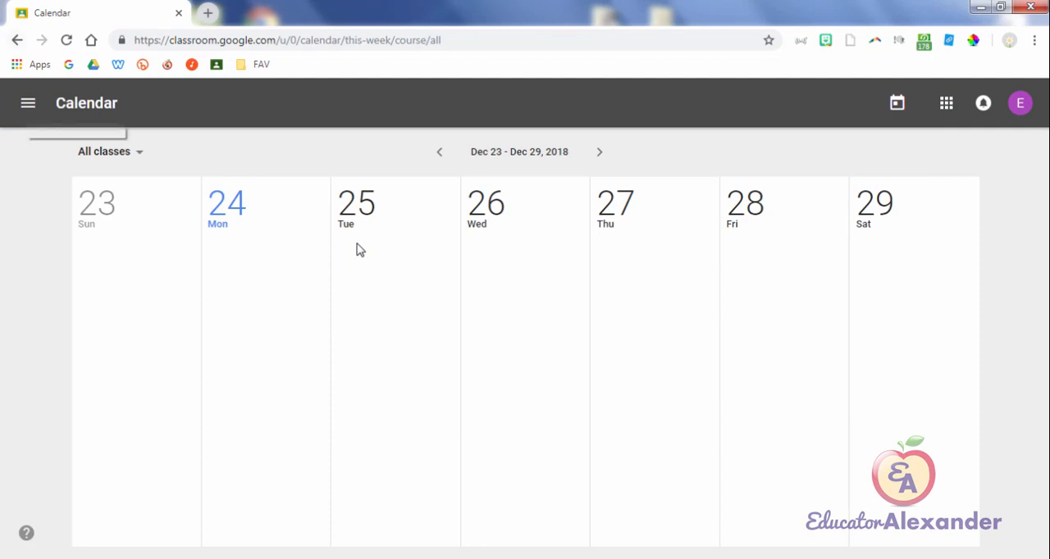
{"action": "left_click", "coordinate": [16, 39]}
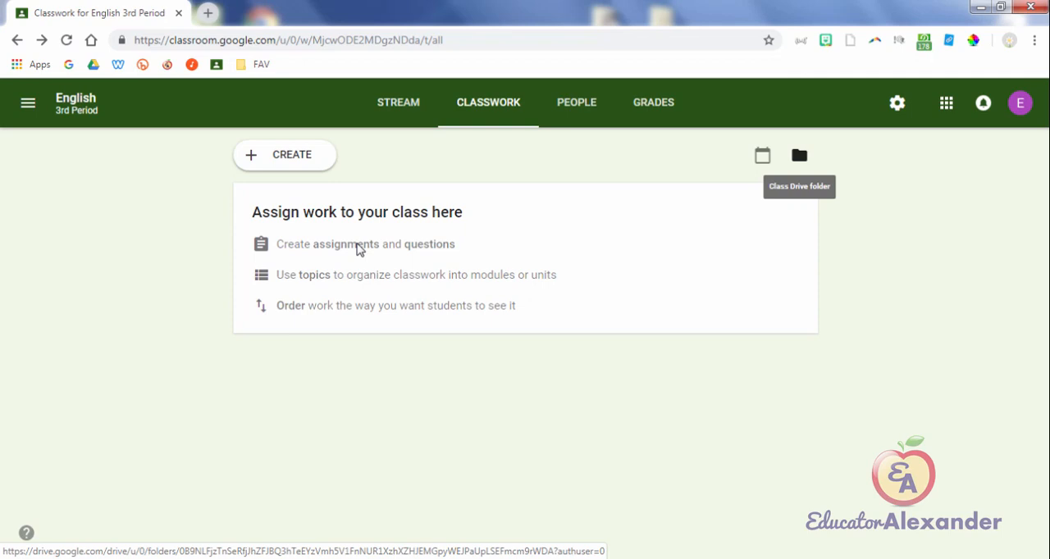
Step: Create a new assignment for English 3rd Period with the title "Worksheet"
{"action": "left_click", "coordinate": [284, 154]}
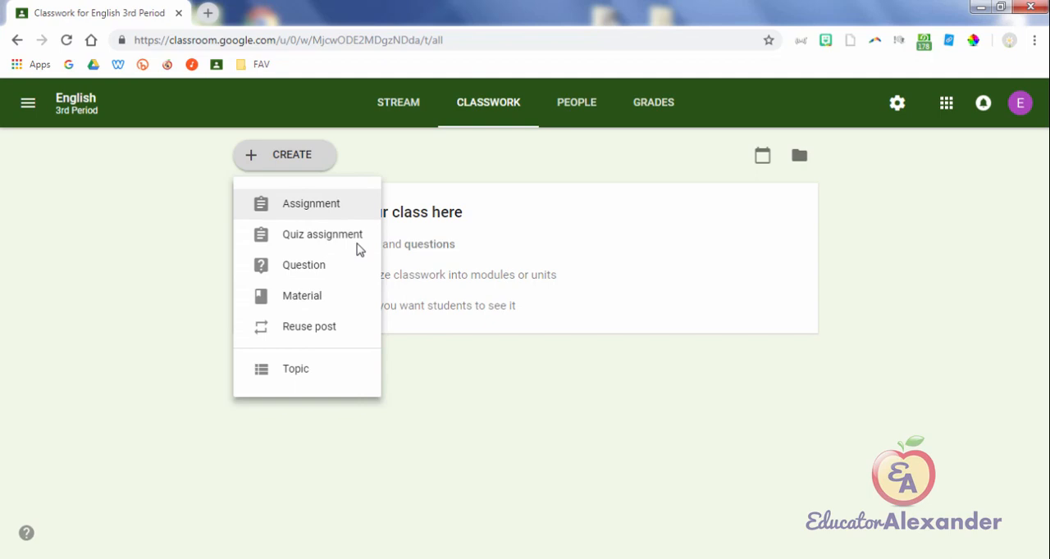
{"action": "left_click", "coordinate": [315, 205]}
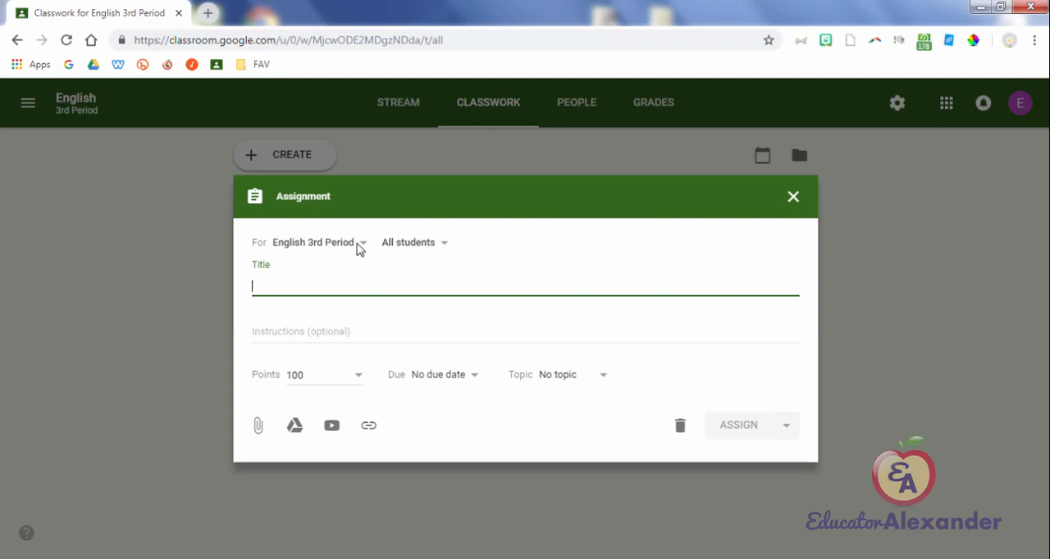
{"action": "type", "text": "Worksheet"}
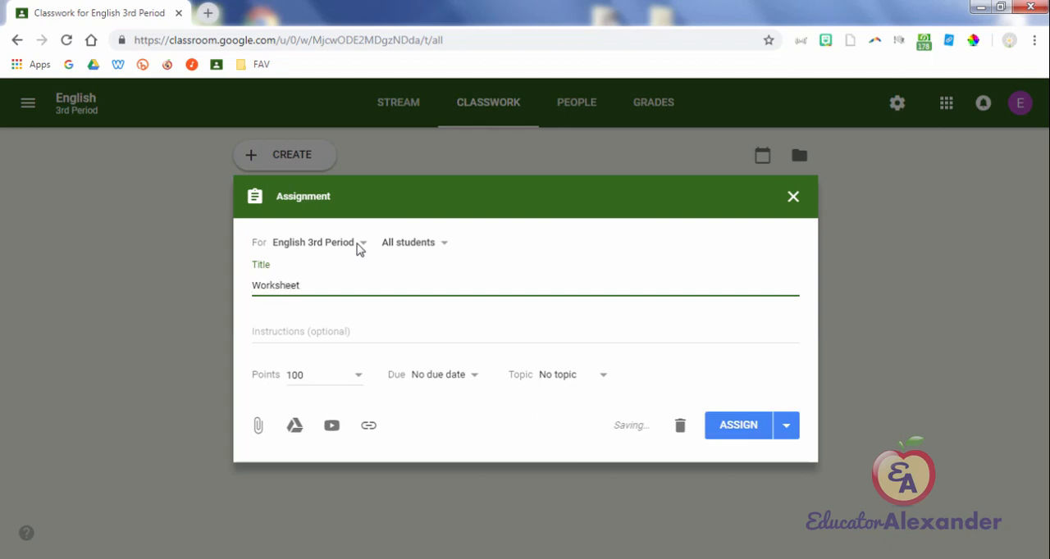
{"action": "key", "text": "ctrl+a"}
{"action": "key", "text": "Right"}
Step: Enter "Do it right" as the assignment's instructions
{"action": "key", "text": "Tab"}
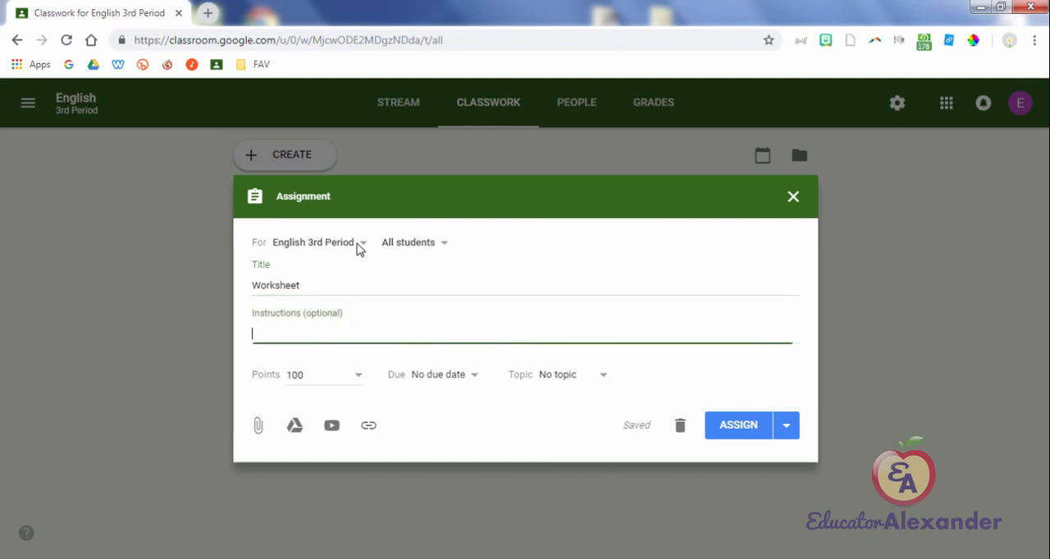
{"action": "type", "text": "DO it right"}
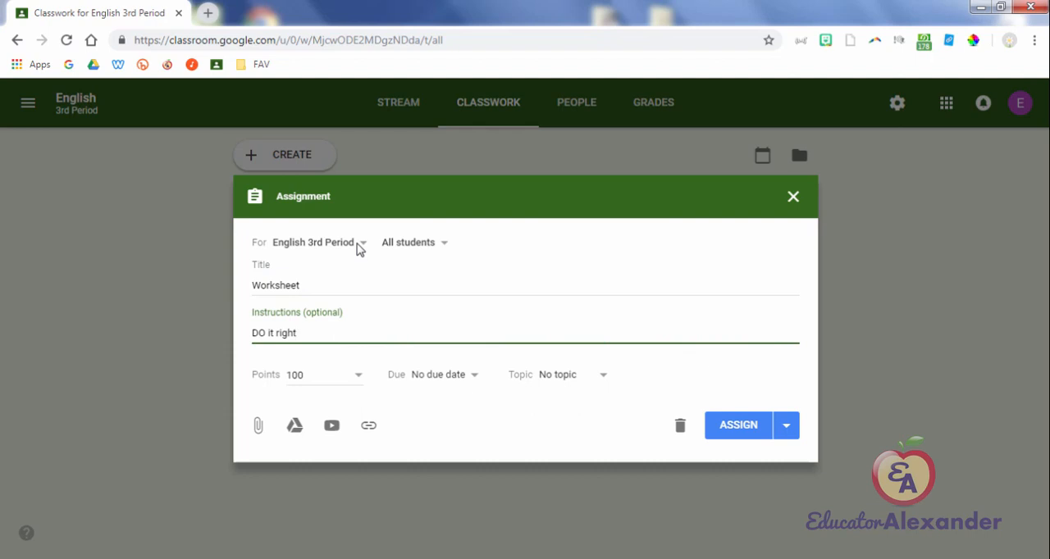
{"action": "key", "text": "ctrl+a"}
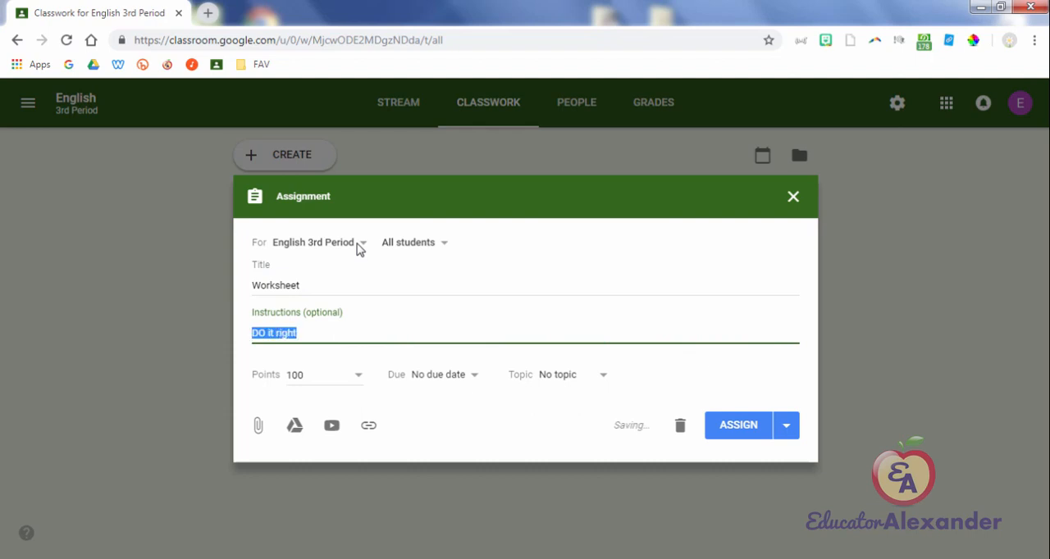
{"action": "type", "text": "Do it r"}
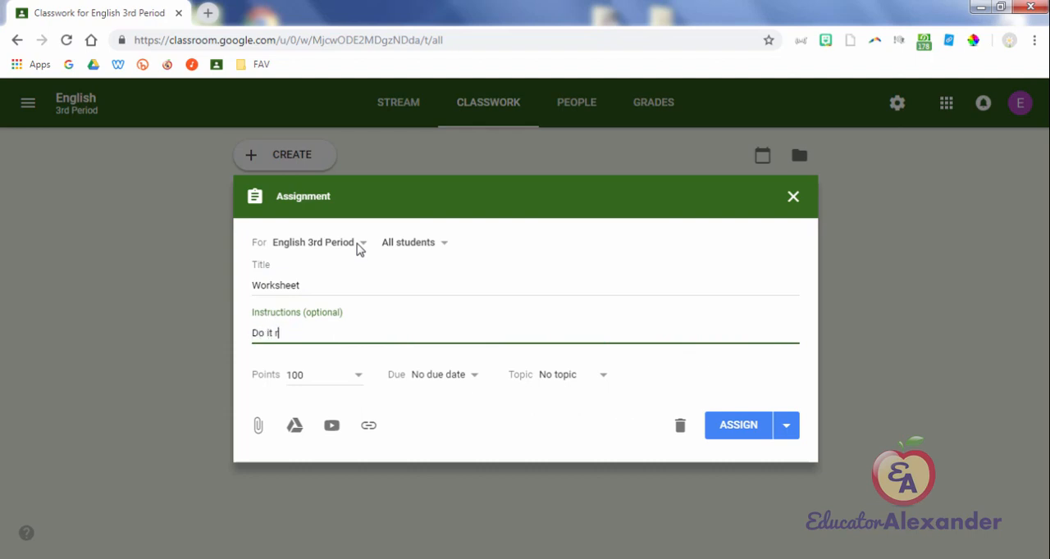
{"action": "type", "text": "ight"}
Step: Try the Ungraded option for the assignment's points and set the points back to 100
{"action": "key", "text": "Tab"}
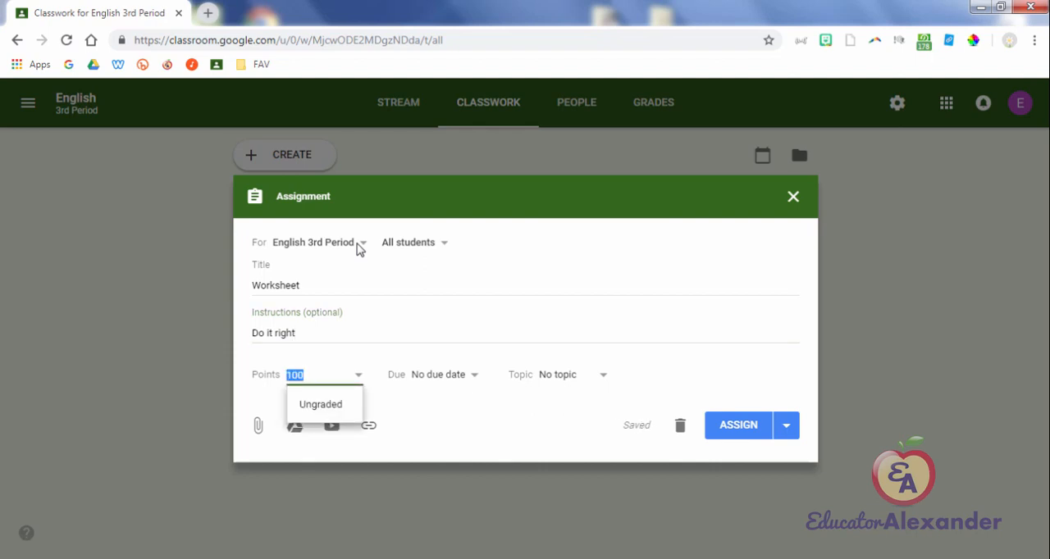
{"action": "type", "text": "50"}
{"action": "key", "text": "Down"}
{"action": "key", "text": "Return"}
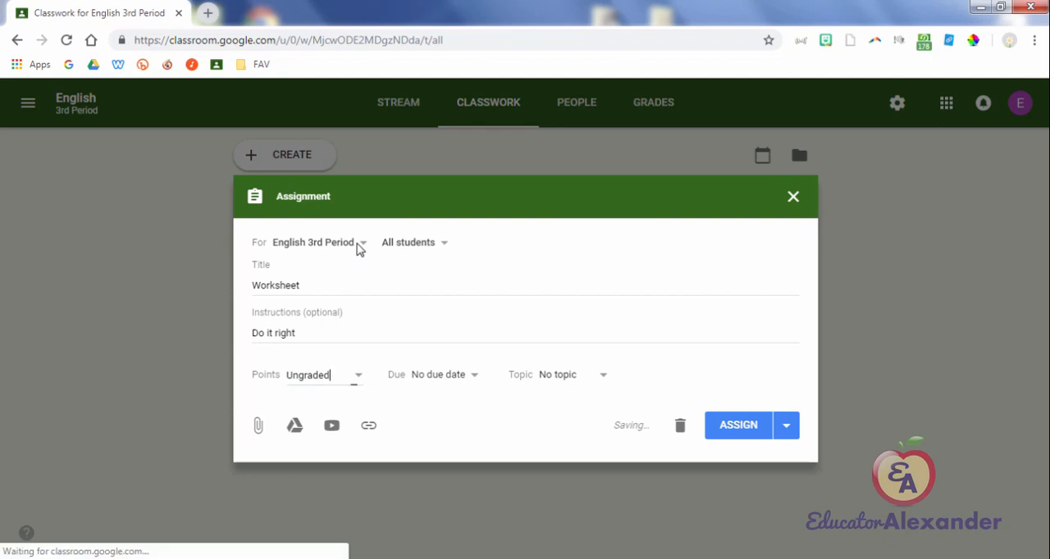
{"action": "key", "text": "ctrl+a"}
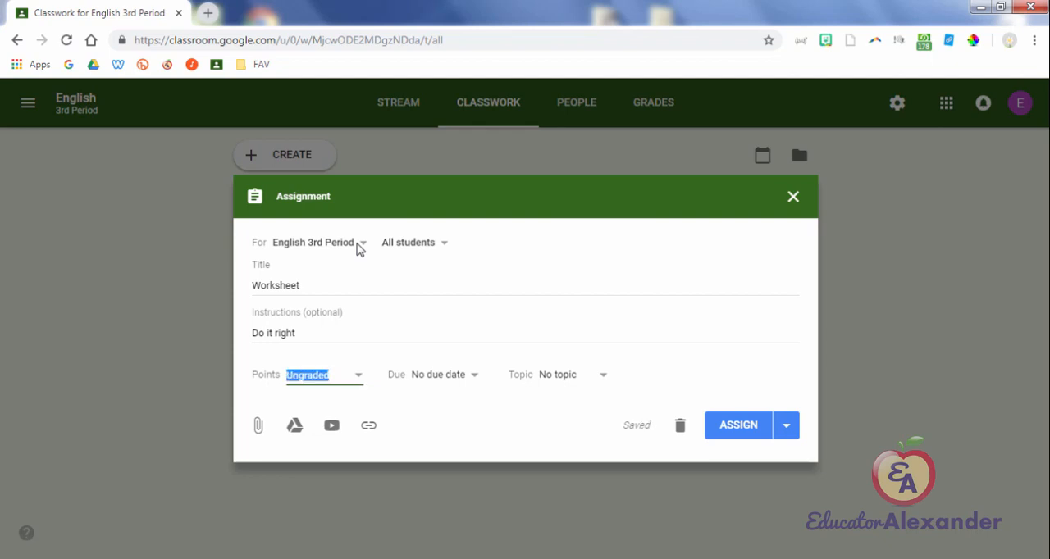
{"action": "type", "text": "100"}
{"action": "key", "text": "Tab"}
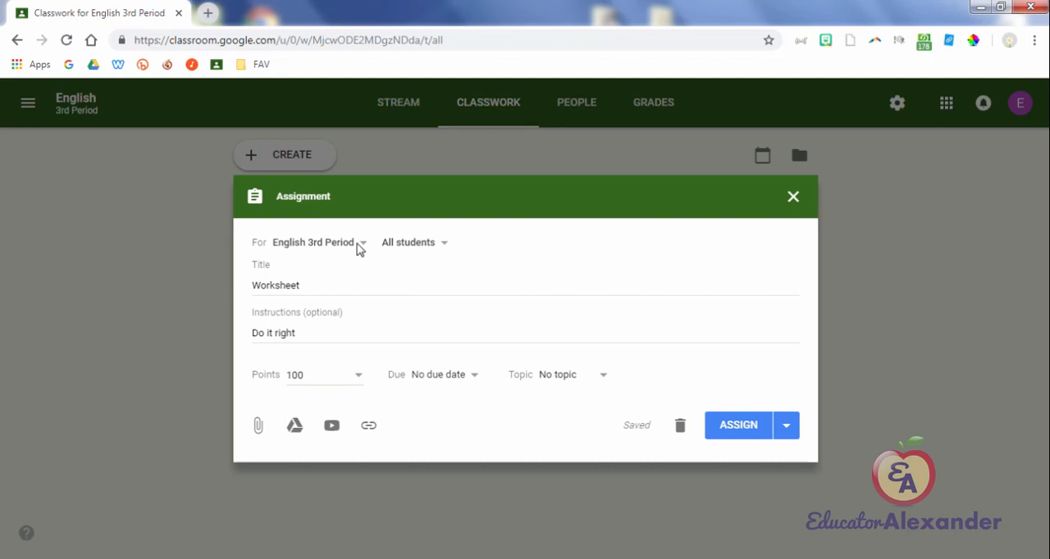
Step: Set the assignment's due date to Dec 28, 2018 at 11:59 PM
{"action": "key", "text": "Return"}
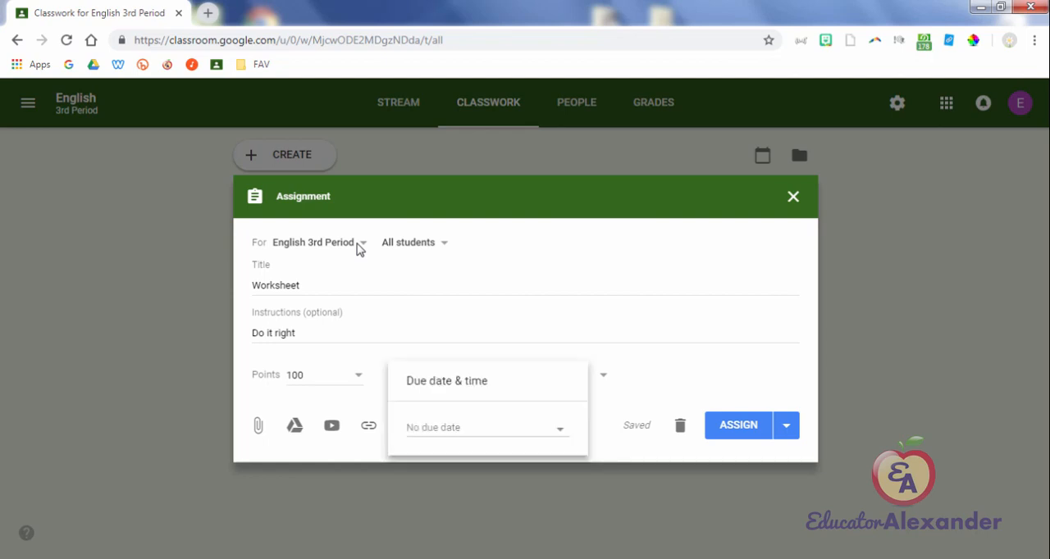
{"action": "key", "text": "Return"}
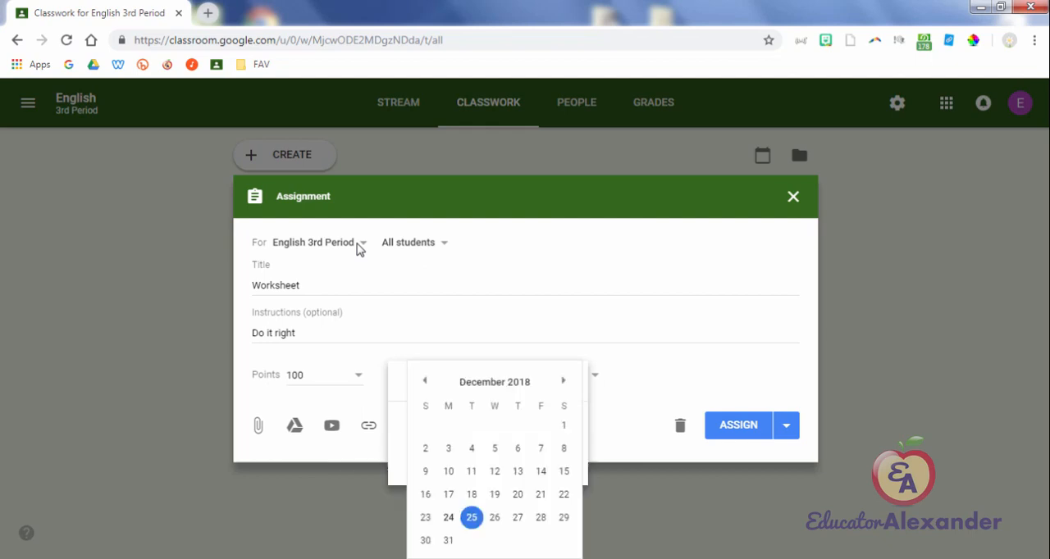
{"action": "key", "text": "Right"}
{"action": "key", "text": "Right"}
{"action": "key", "text": "Right"}
{"action": "key", "text": "Return"}
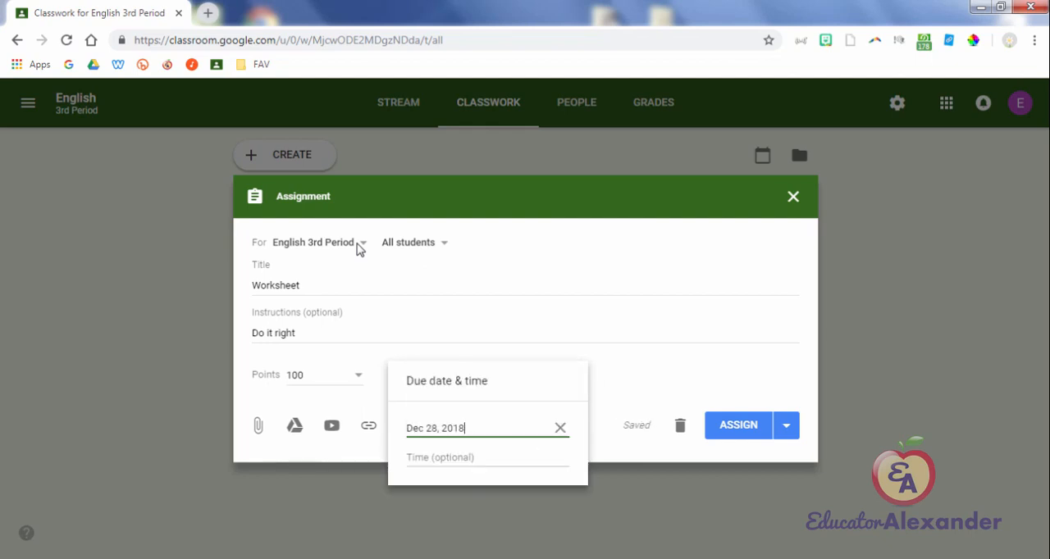
{"action": "key", "text": "Tab"}
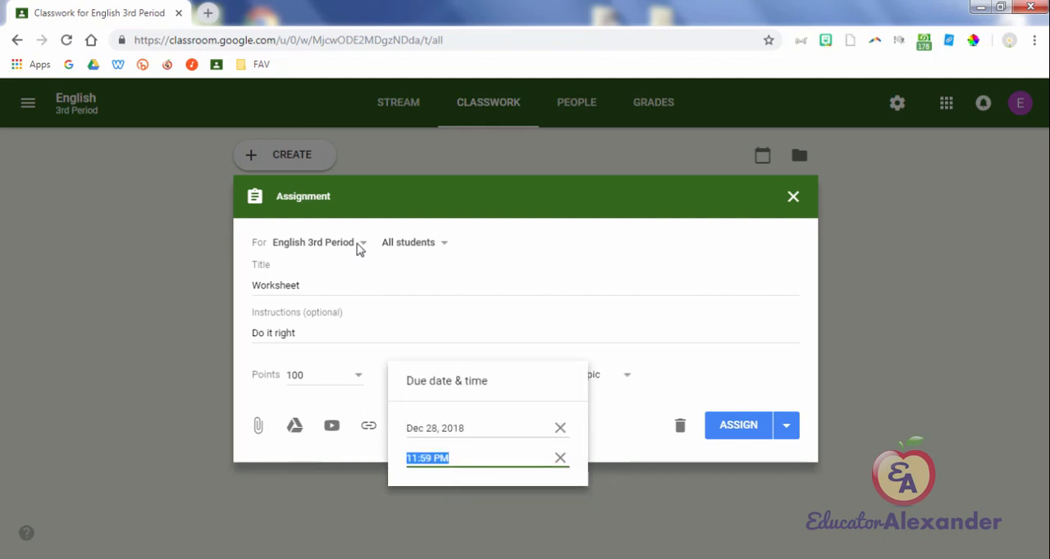
{"action": "key", "text": "Return"}
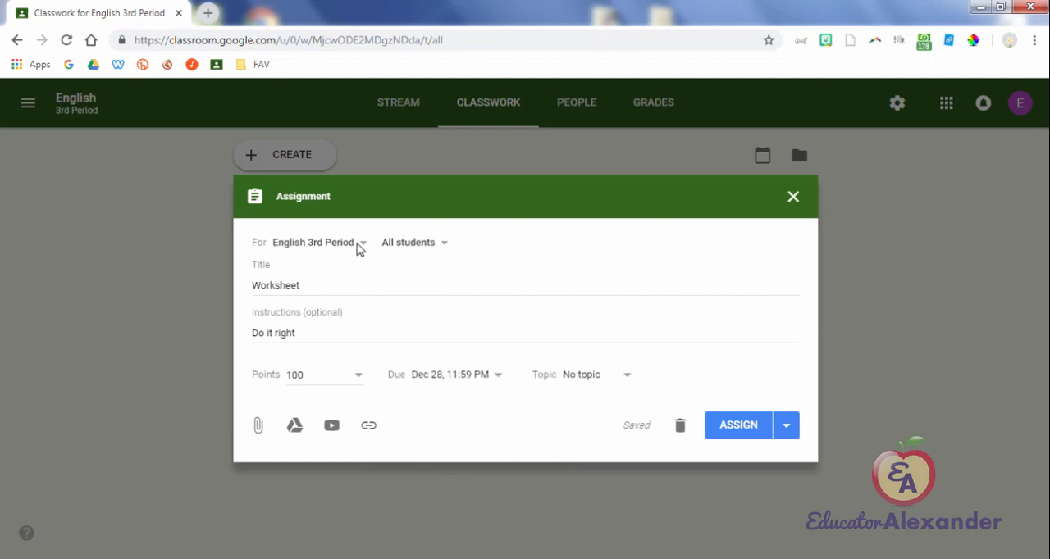
Step: Clear the assignment's due date and check the topic choices without picking one
{"action": "key", "text": "Return"}
{"action": "key", "text": "Return"}
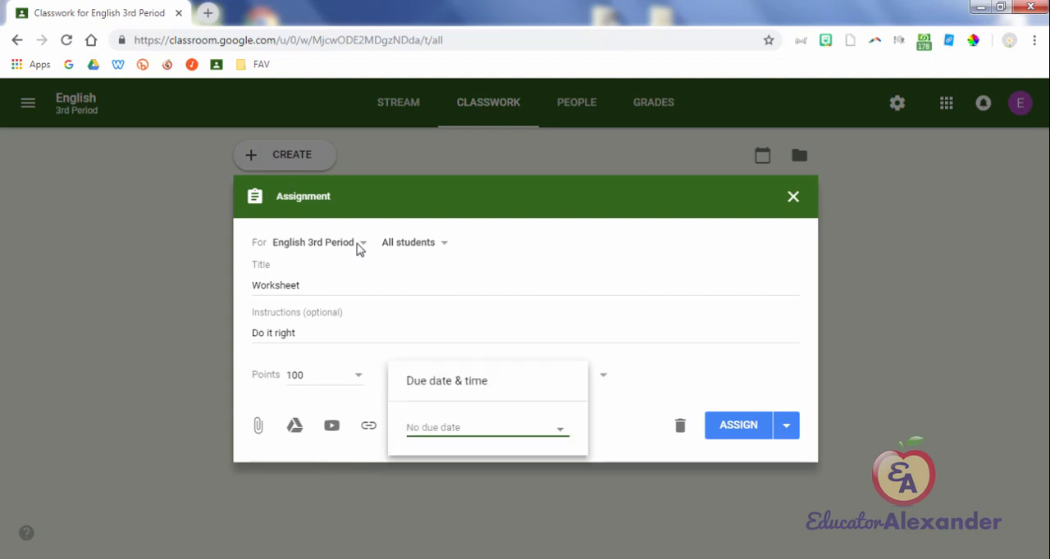
{"action": "key", "text": "Escape"}
{"action": "key", "text": "Return"}
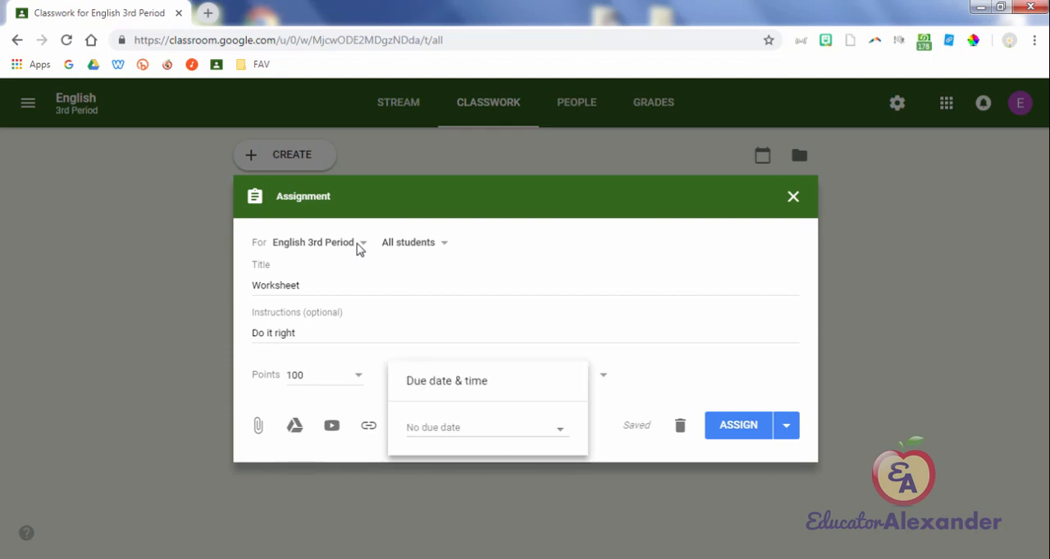
{"action": "key", "text": "Escape"}
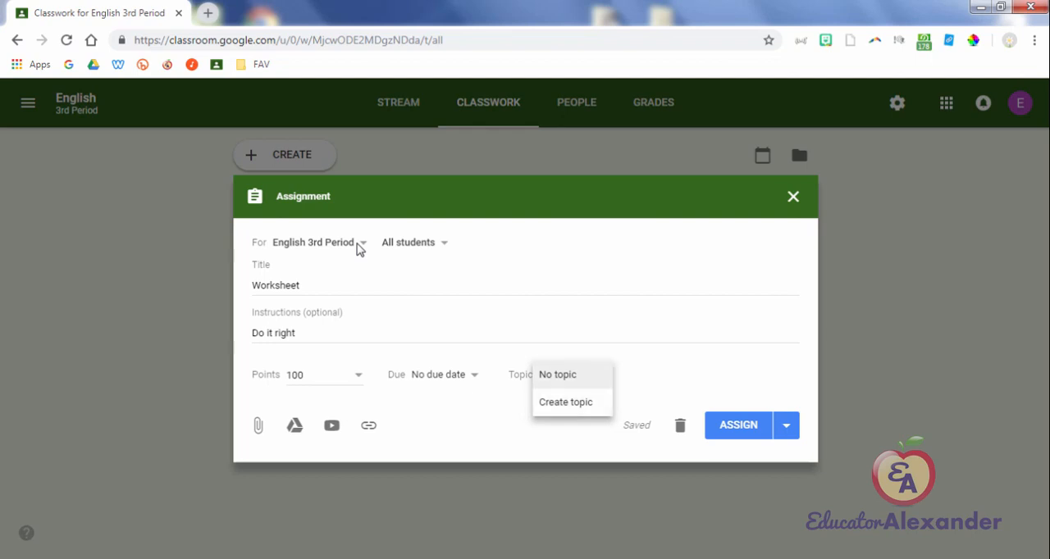
{"action": "left_click", "coordinate": [360, 249]}
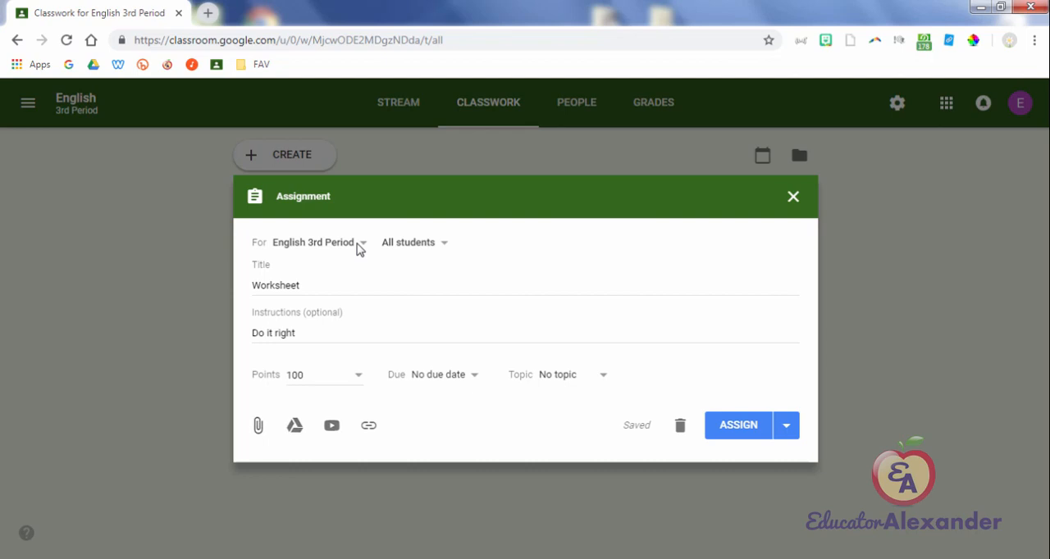
Step: Upload BBB Information.docx from the computer's Documents > 08-EDUCATOR ALEXANDER > BBB folder and attach it to the assignment
{"action": "key", "text": "Return"}
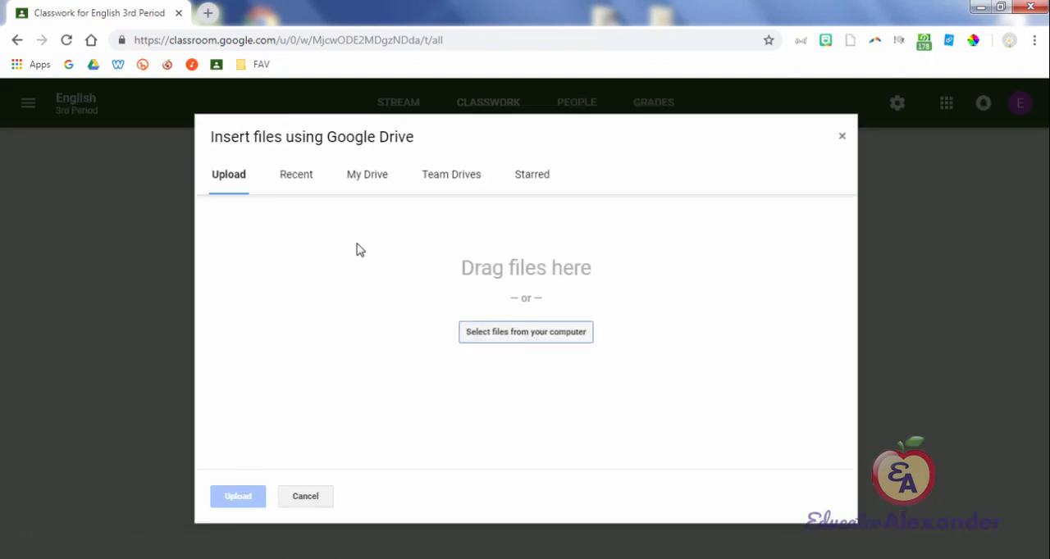
{"action": "key", "text": "Return"}
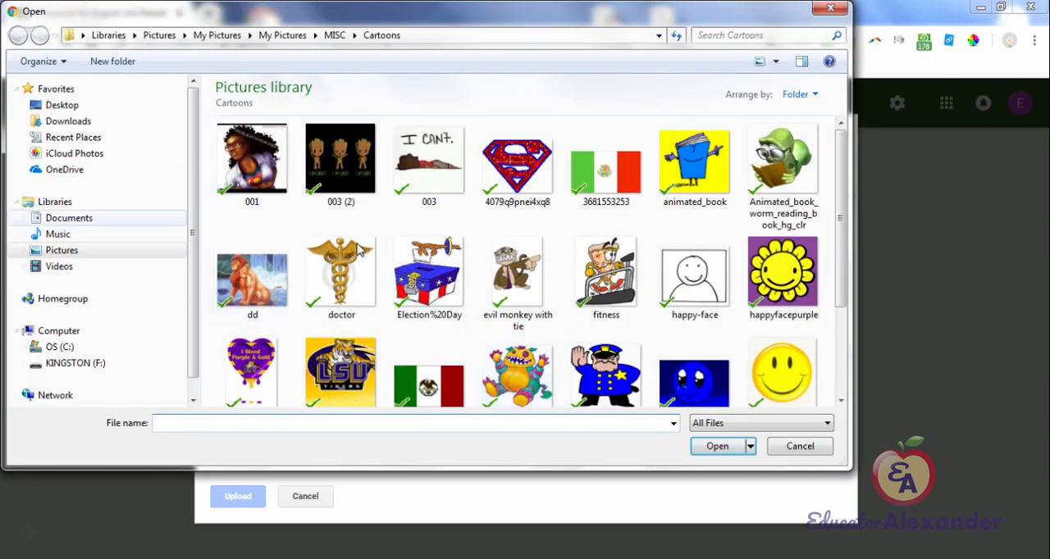
{"action": "left_click", "coordinate": [69, 219]}
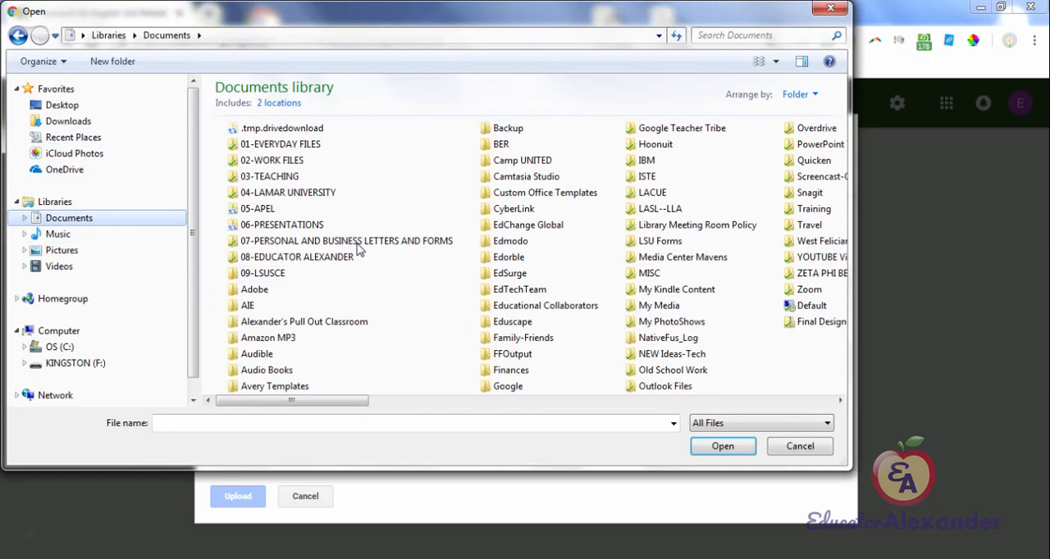
{"action": "left_click", "coordinate": [358, 250]}
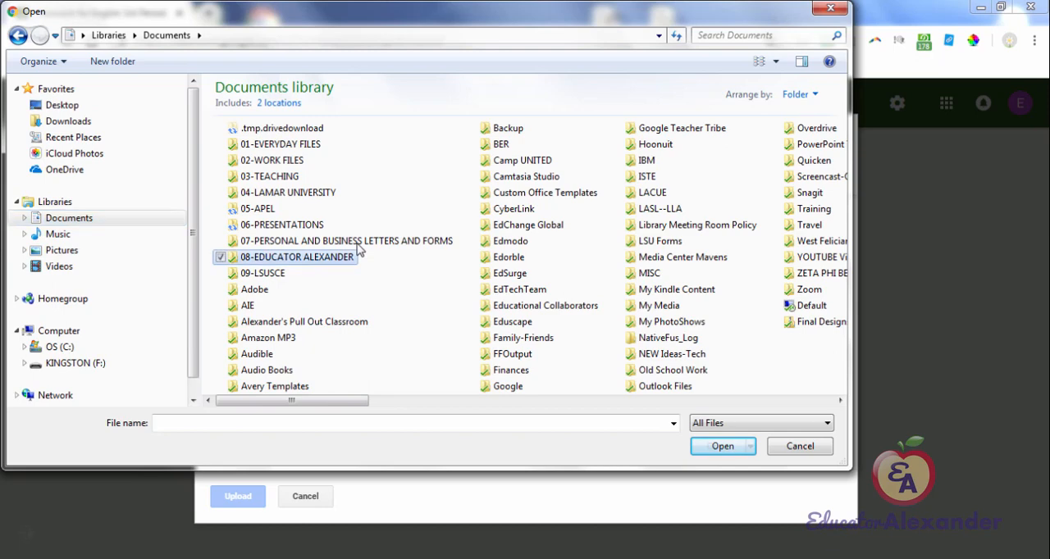
{"action": "double_click", "coordinate": [297, 257]}
{"action": "double_click", "coordinate": [248, 193]}
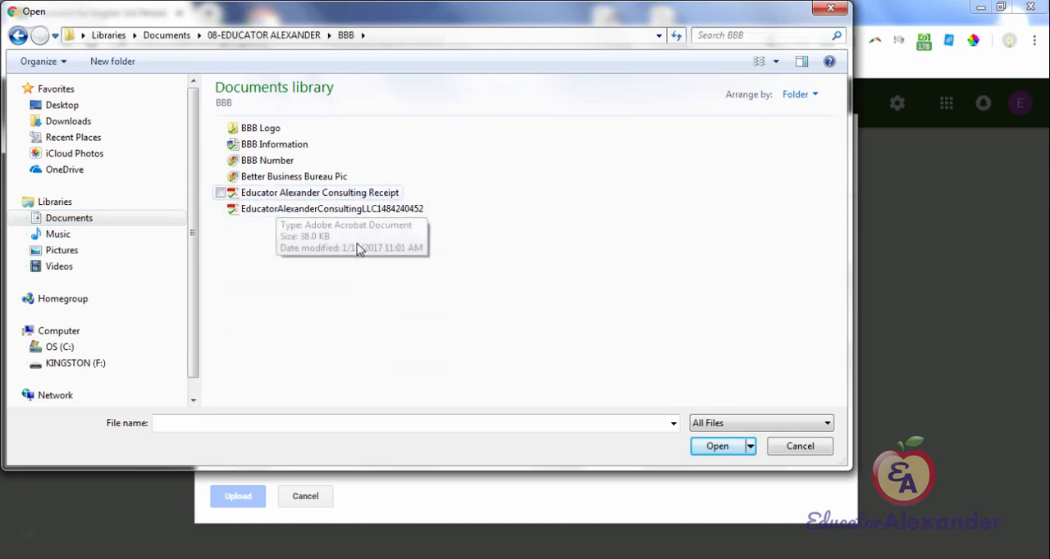
{"action": "left_click", "coordinate": [275, 145]}
{"action": "double_click", "coordinate": [275, 145]}
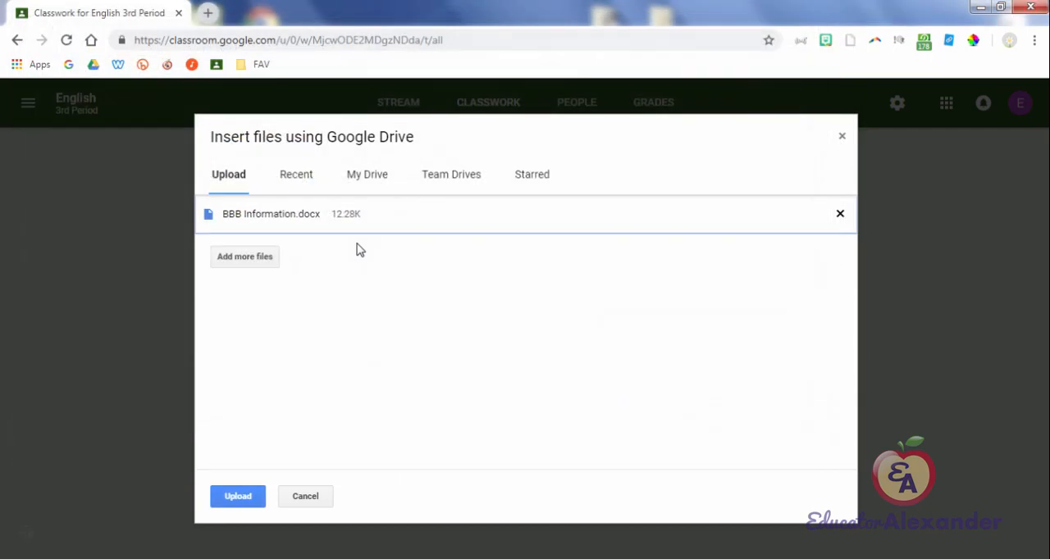
{"action": "left_click", "coordinate": [238, 497]}
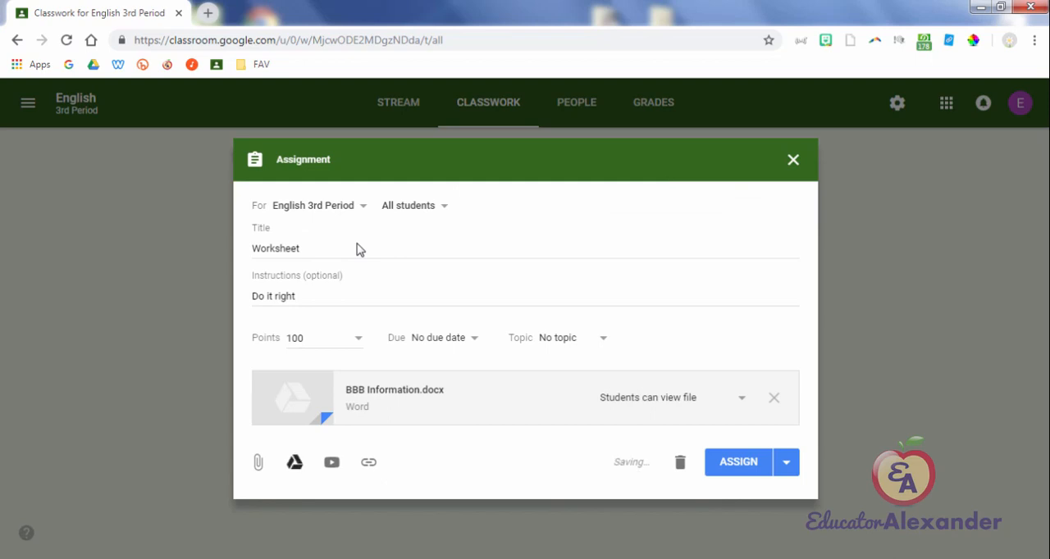
Step: Attach the Dogs Google Docs file from My Drive to the Worksheet assignment
{"action": "left_click", "coordinate": [295, 462]}
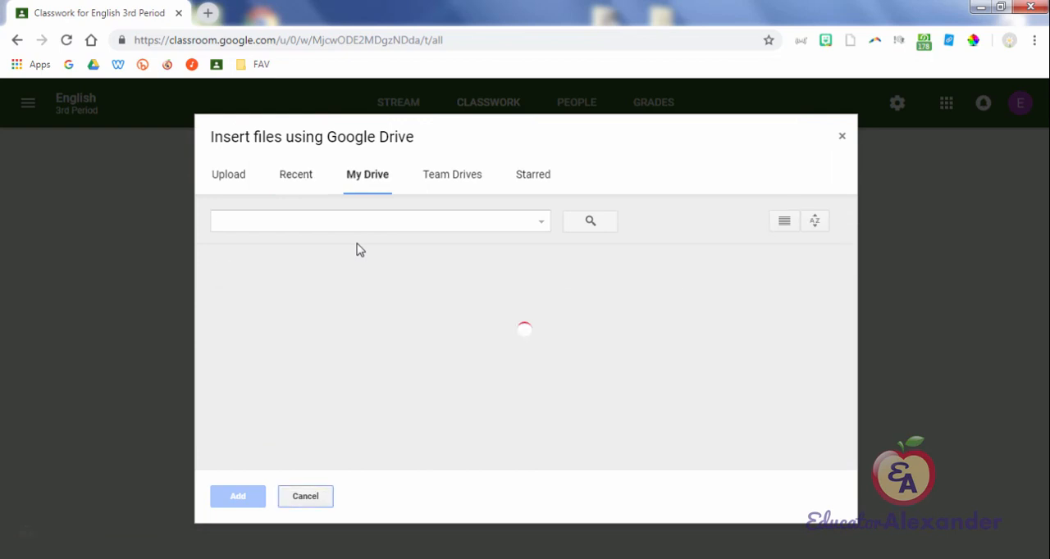
{"action": "scroll", "coordinate": [358, 249], "scroll_direction": "down", "scroll_amount": 5}
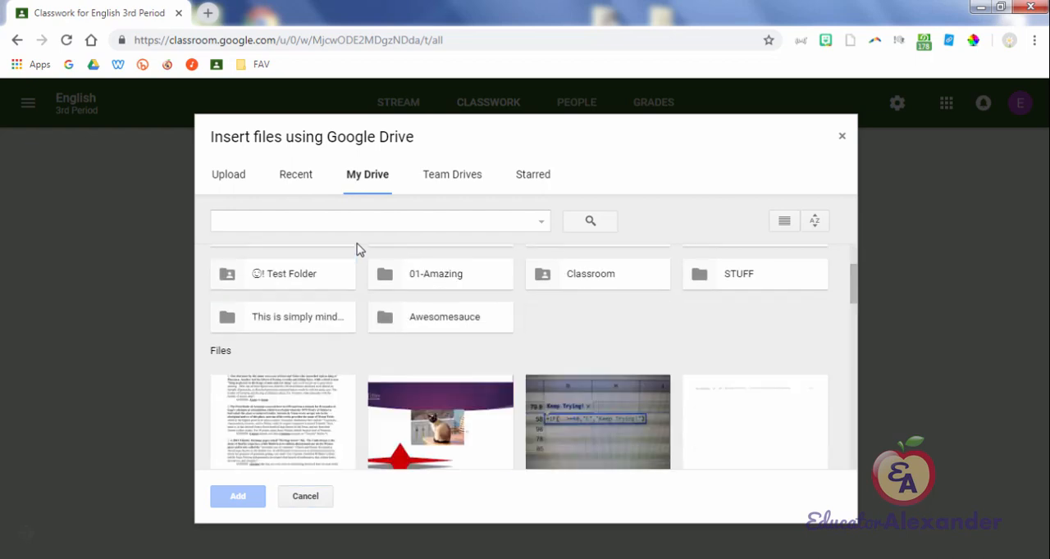
{"action": "scroll", "coordinate": [358, 249], "scroll_direction": "up", "scroll_amount": 2}
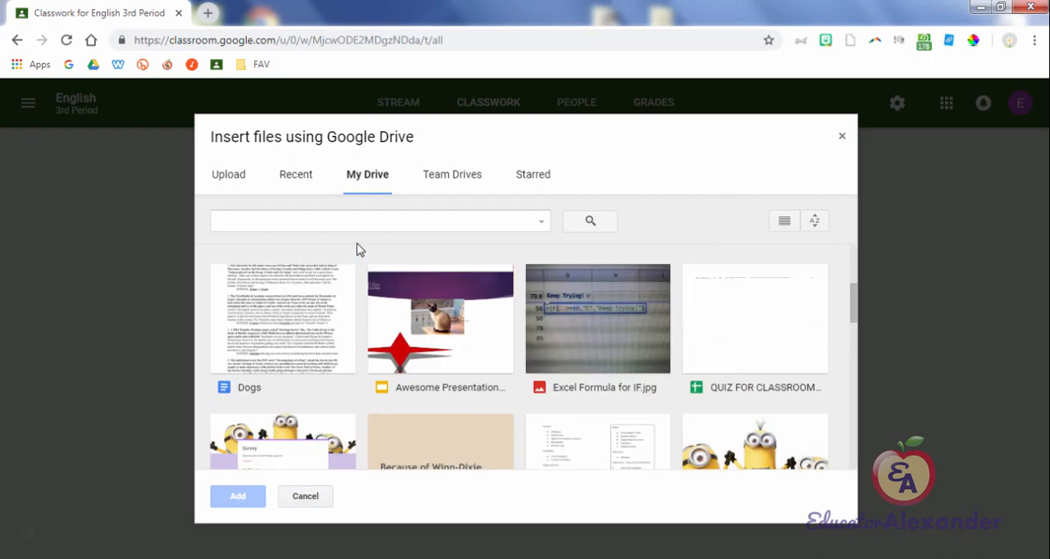
{"action": "double_click", "coordinate": [287, 373]}
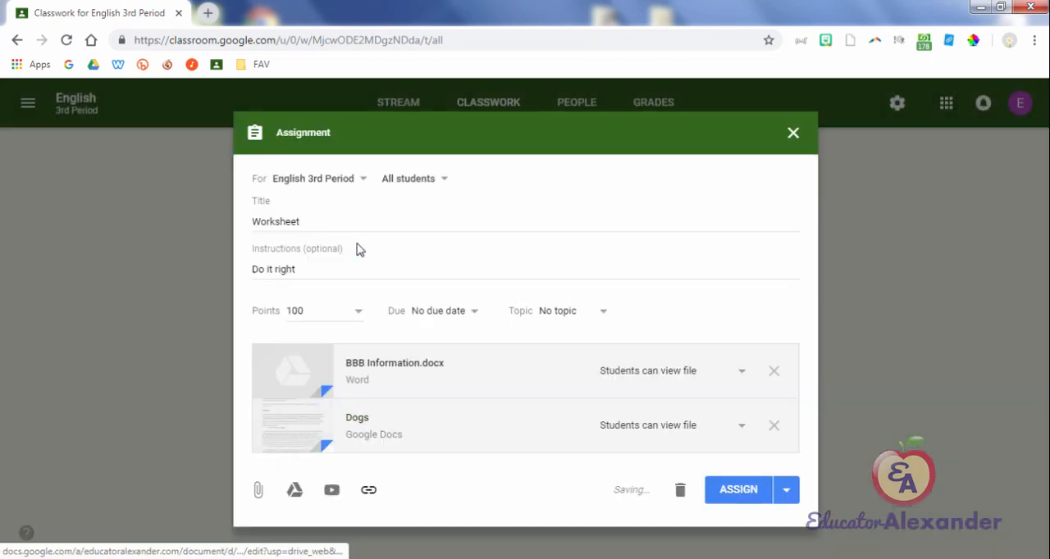
Step: Look through the Upload, Recent and My Drive sources for Google Drive attachments without adding another file
{"action": "left_click", "coordinate": [295, 490]}
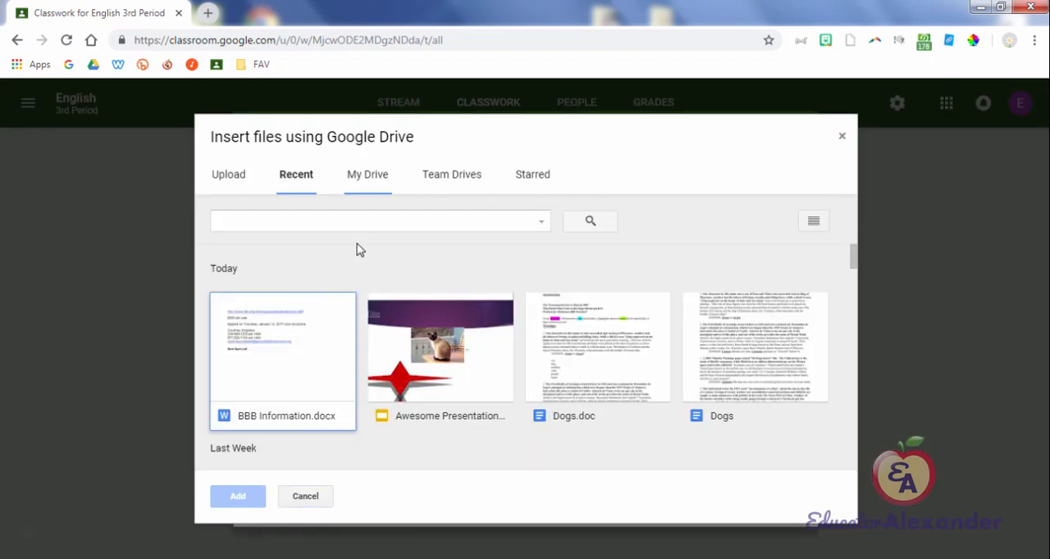
{"action": "left_click", "coordinate": [229, 174]}
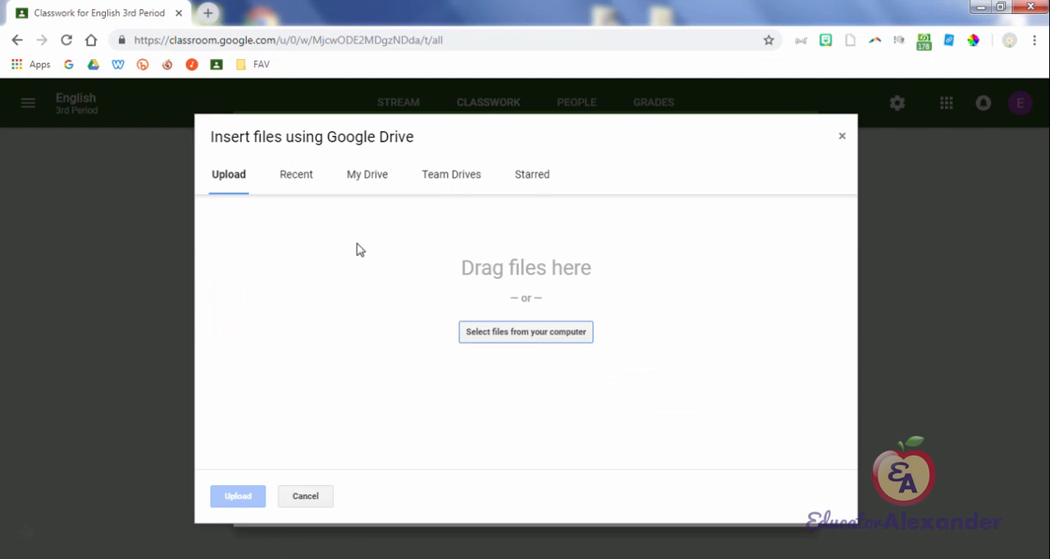
{"action": "left_click", "coordinate": [366, 175]}
{"action": "left_click", "coordinate": [229, 175]}
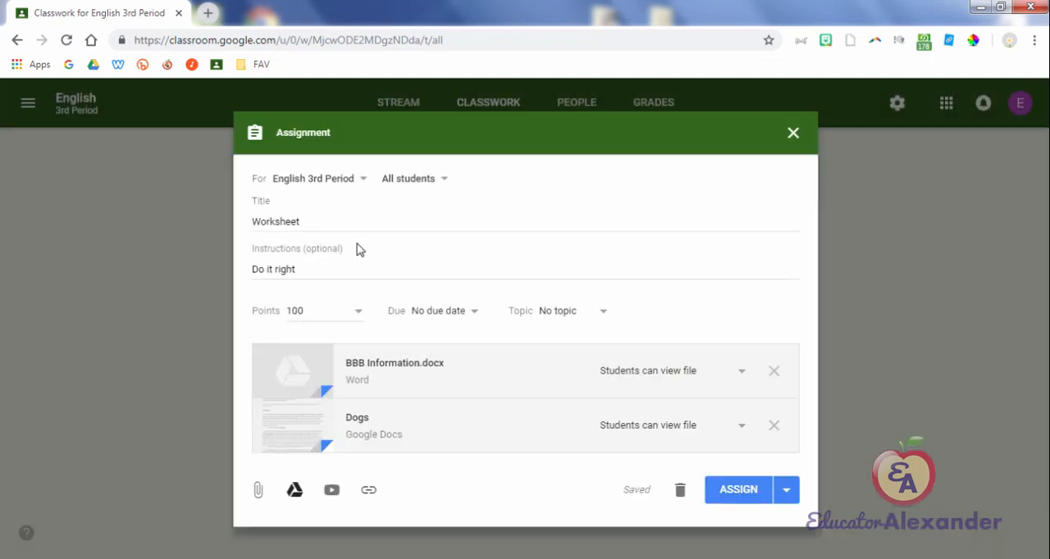
{"action": "left_click", "coordinate": [257, 489]}
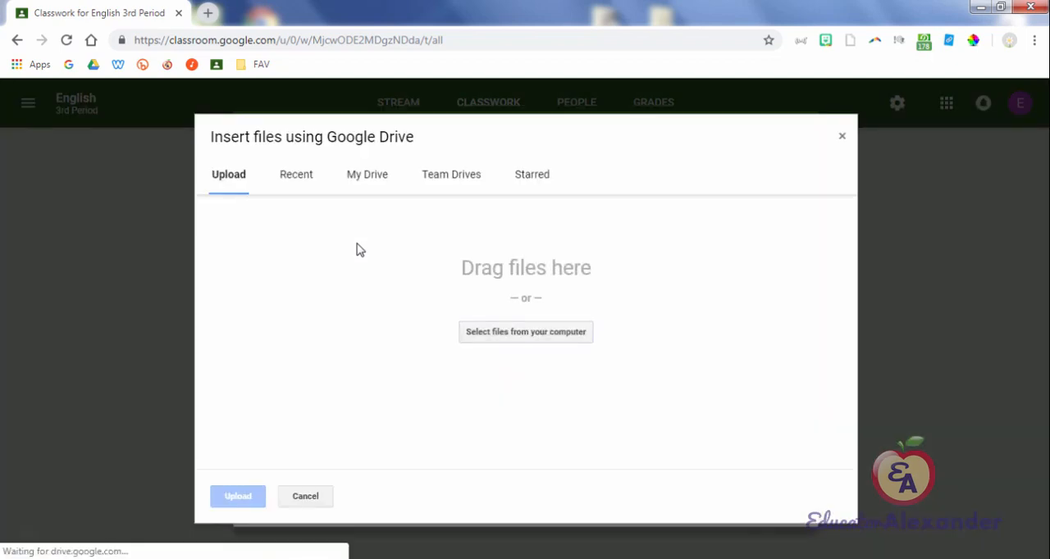
{"action": "left_click", "coordinate": [366, 174]}
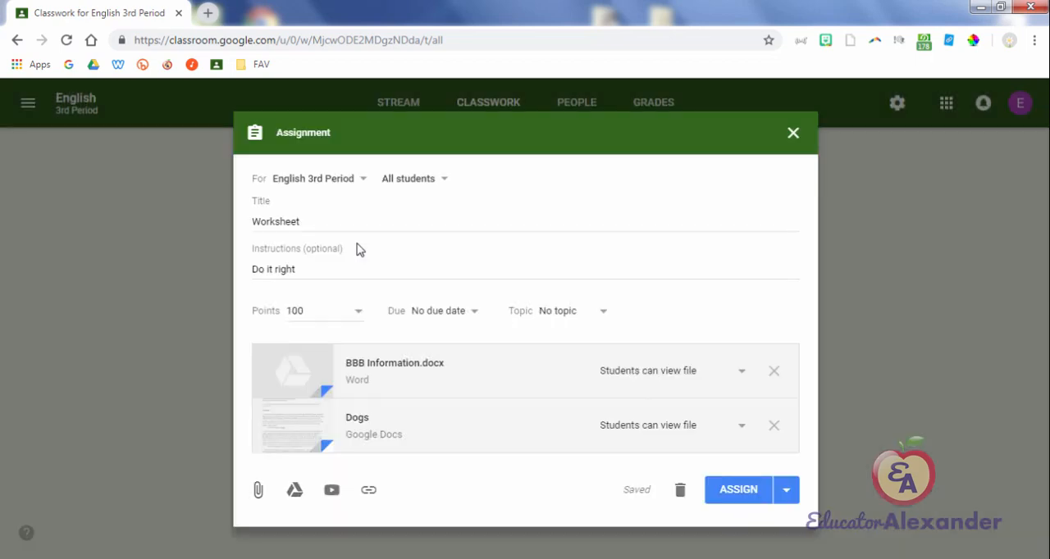
Step: Check the YouTube URL option, search YouTube for "cat" and attach "Funny Cats Annoying Babies and Babies Annoying Cats (PART 05) - Youtube"
{"action": "left_click", "coordinate": [331, 490]}
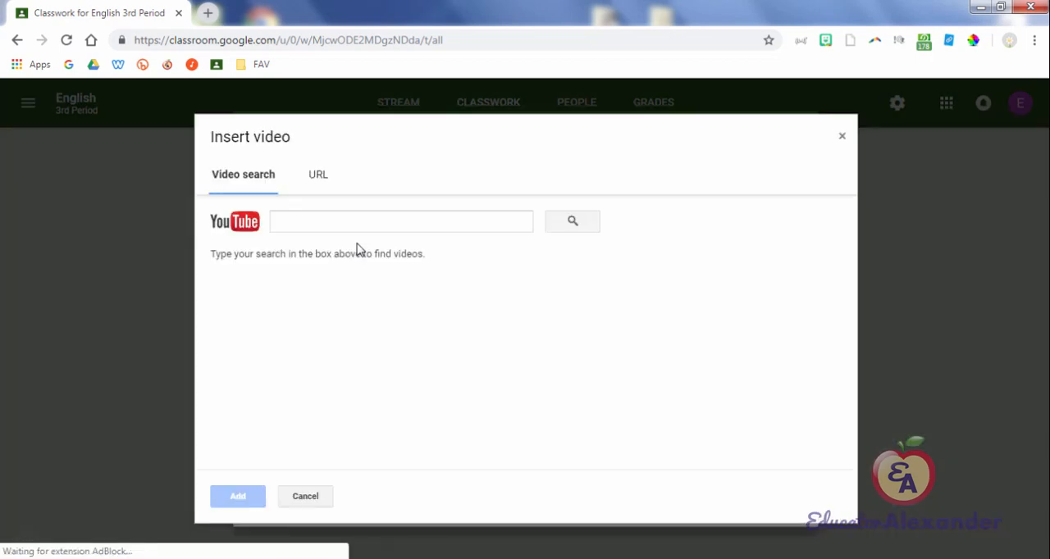
{"action": "left_click", "coordinate": [318, 175]}
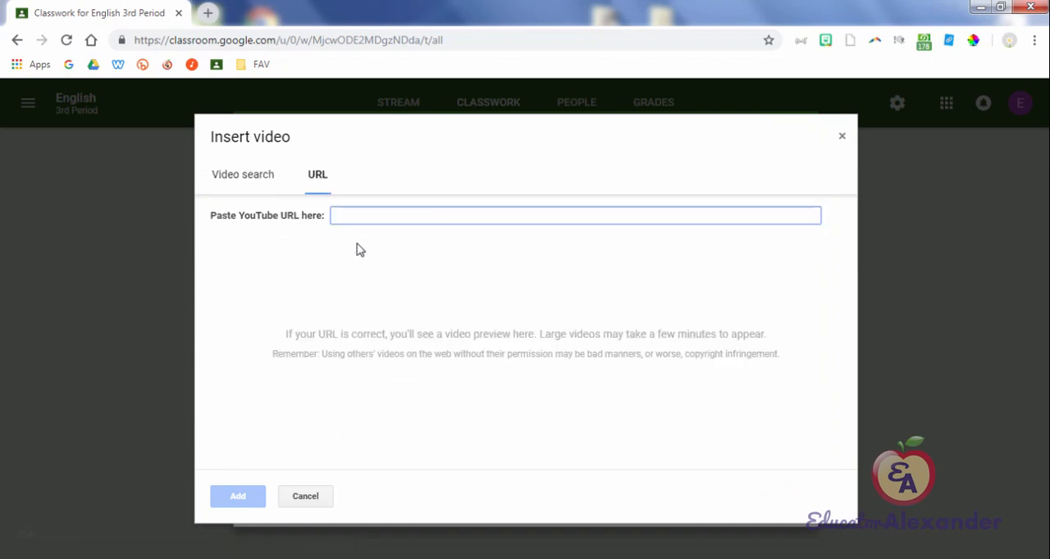
{"action": "right_click", "coordinate": [358, 216]}
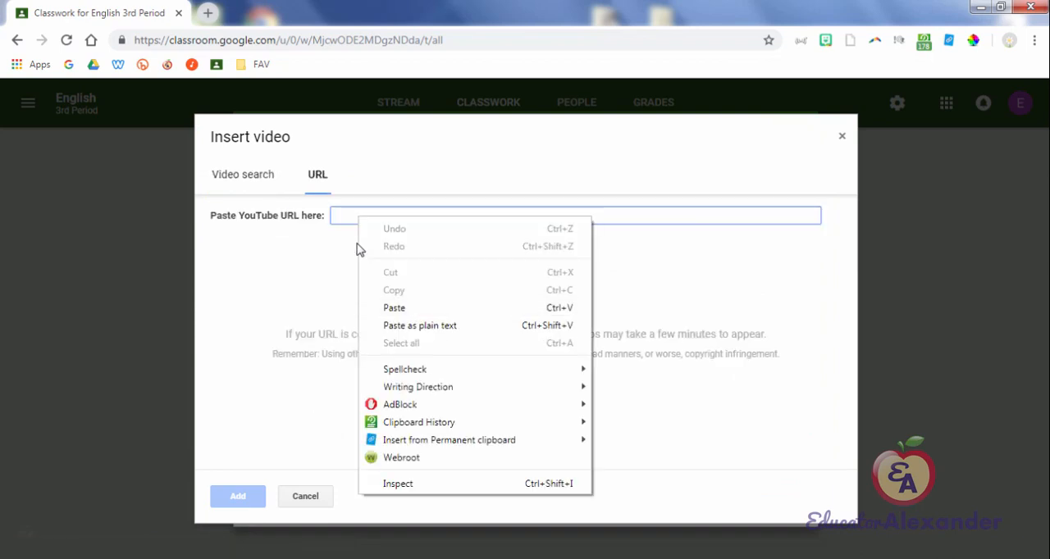
{"action": "left_click", "coordinate": [242, 175]}
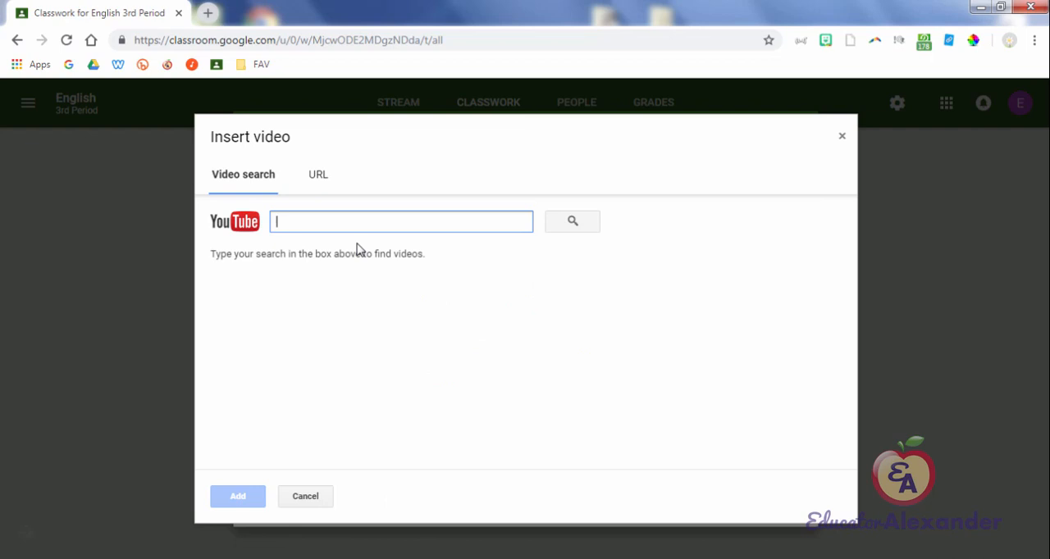
{"action": "type", "text": "cat"}
{"action": "key", "text": "Return"}
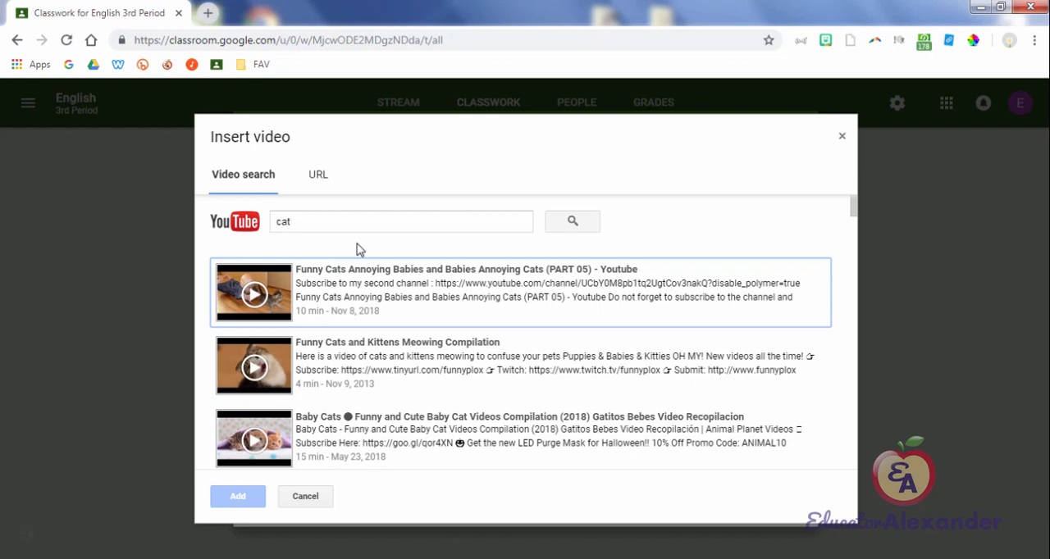
{"action": "key", "text": "Return"}
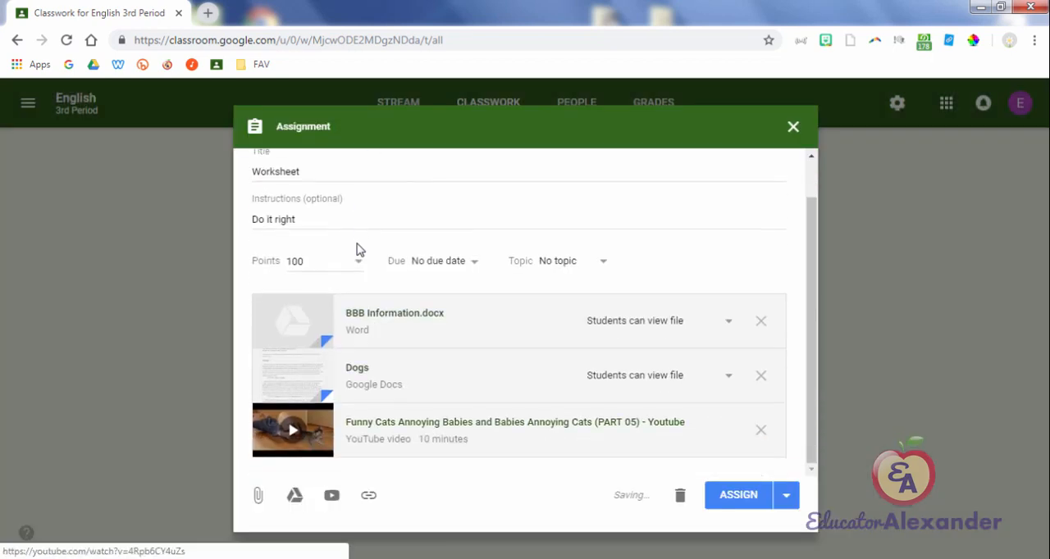
Step: Preview the attached cat video and return to the assignment
{"action": "key", "text": "Return"}
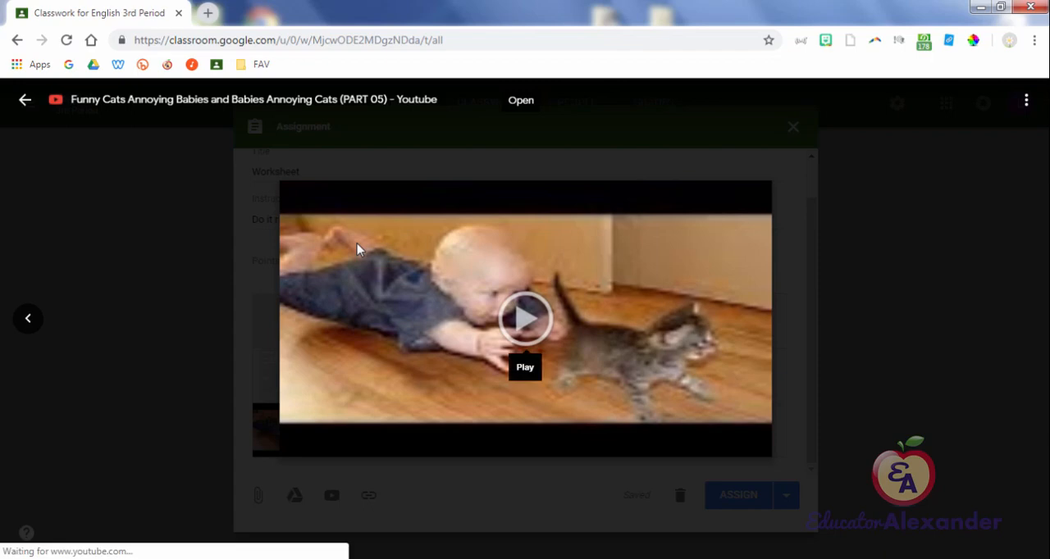
{"action": "left_click", "coordinate": [357, 249]}
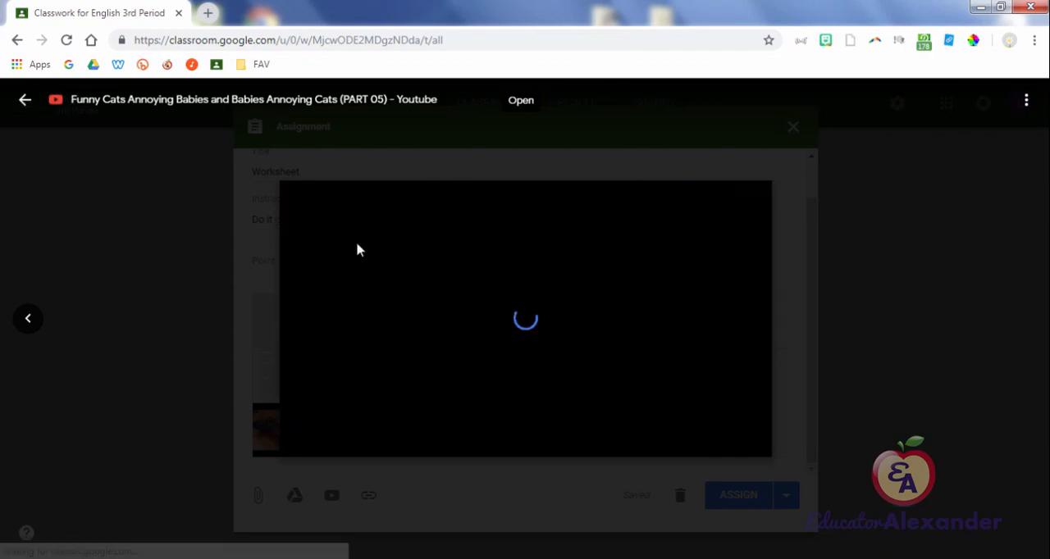
{"action": "key", "text": "Escape"}
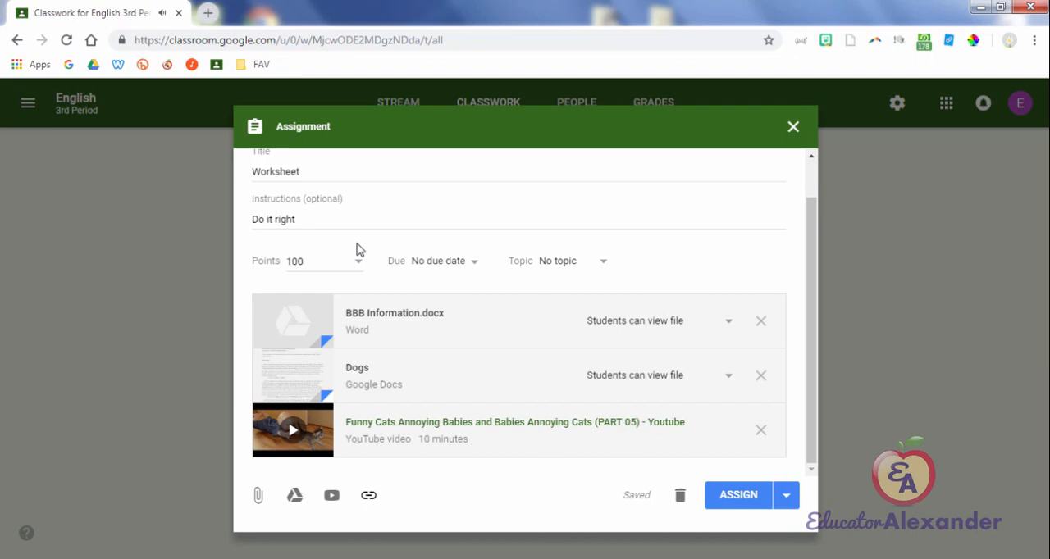
{"action": "key", "text": "Return"}
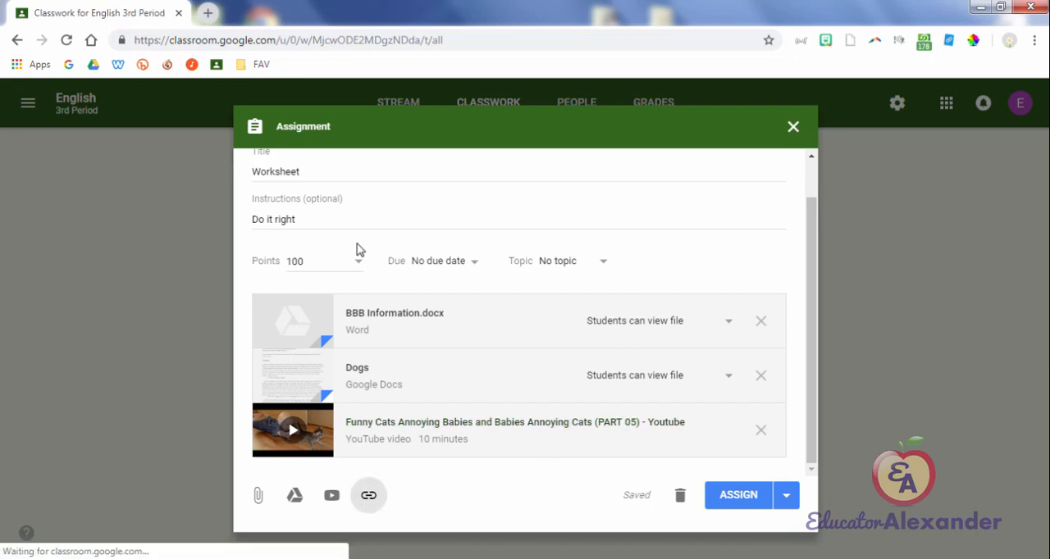
{"action": "type", "text": "w"}
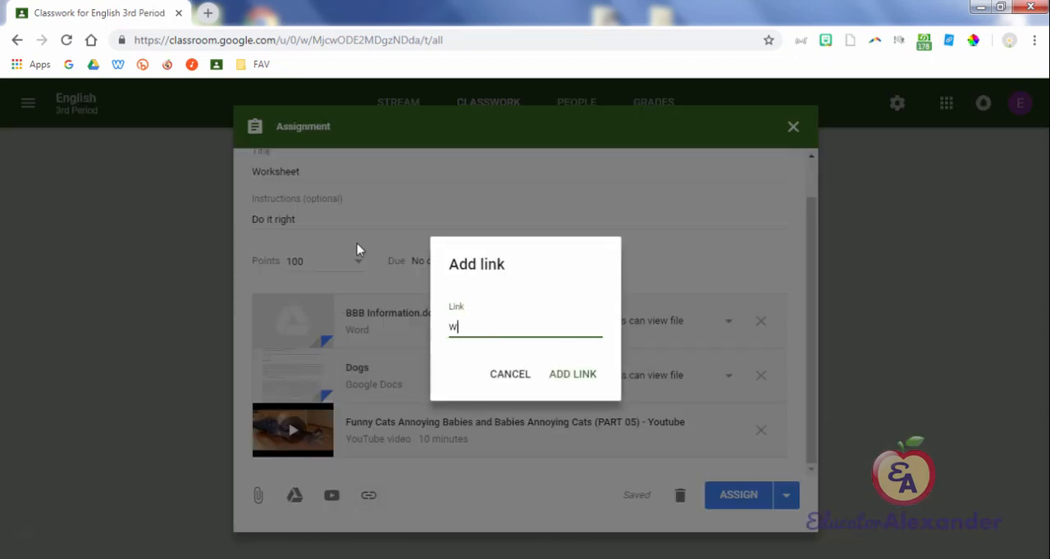
{"action": "type", "text": "ww.walmart.com"}
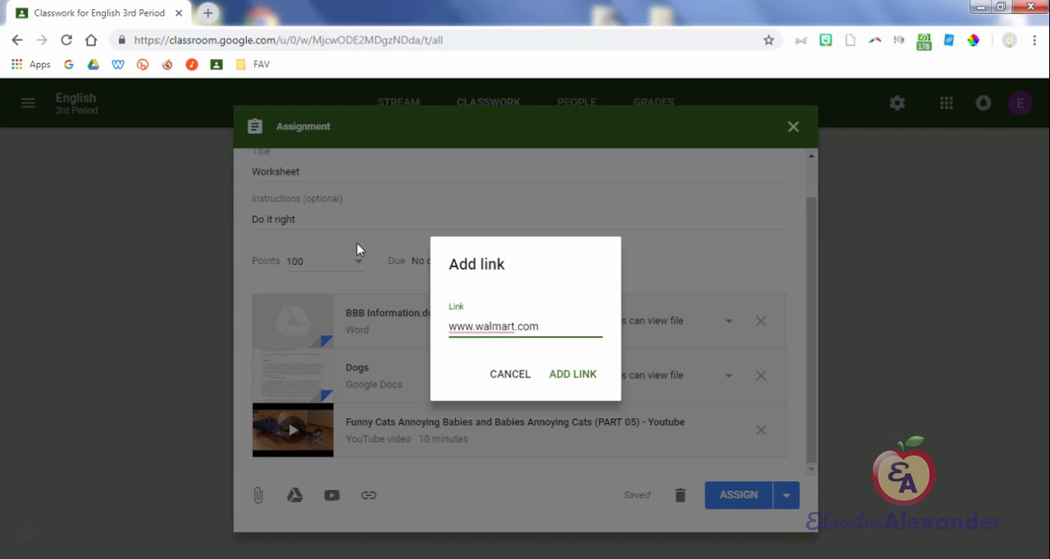
{"action": "key", "text": "Return"}
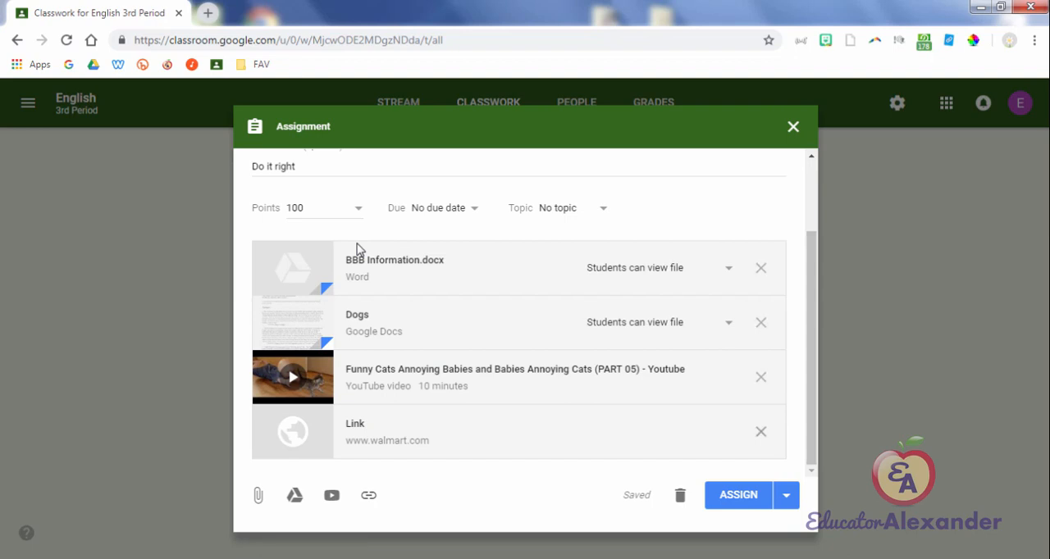
{"action": "scroll", "coordinate": [358, 249], "scroll_direction": "up", "scroll_amount": 2}
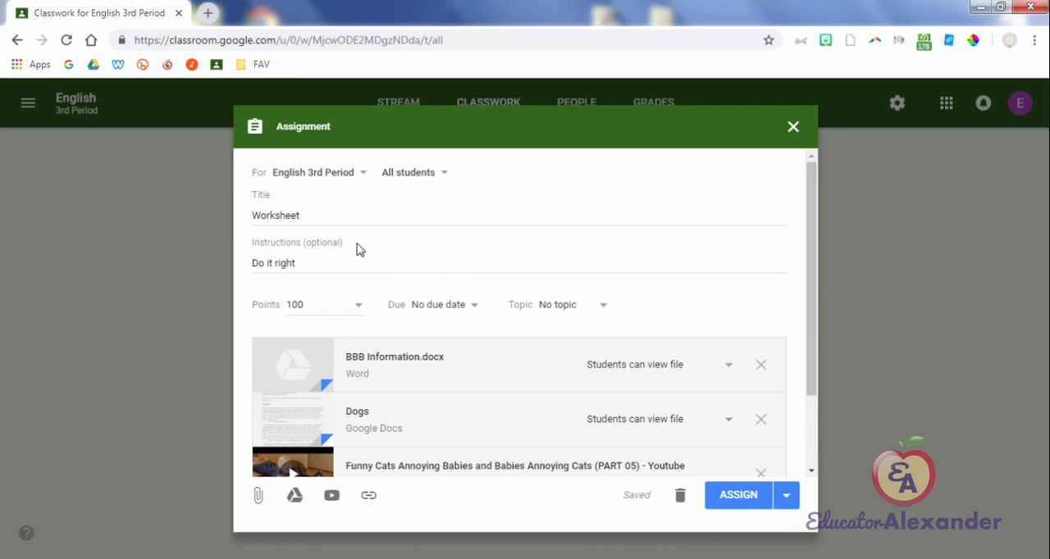
{"action": "scroll", "coordinate": [357, 249], "scroll_direction": "down", "scroll_amount": 2}
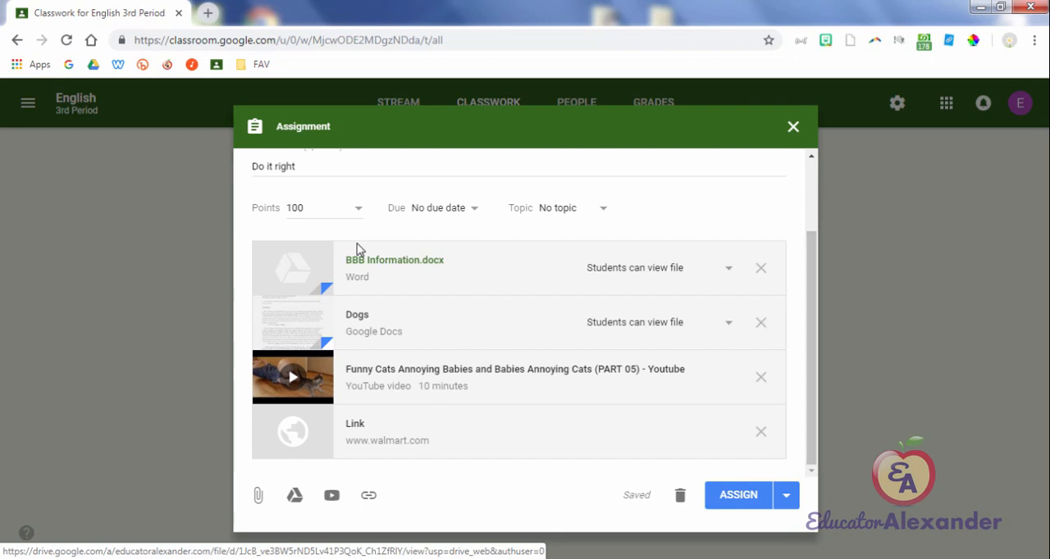
{"action": "key", "text": "Tab"}
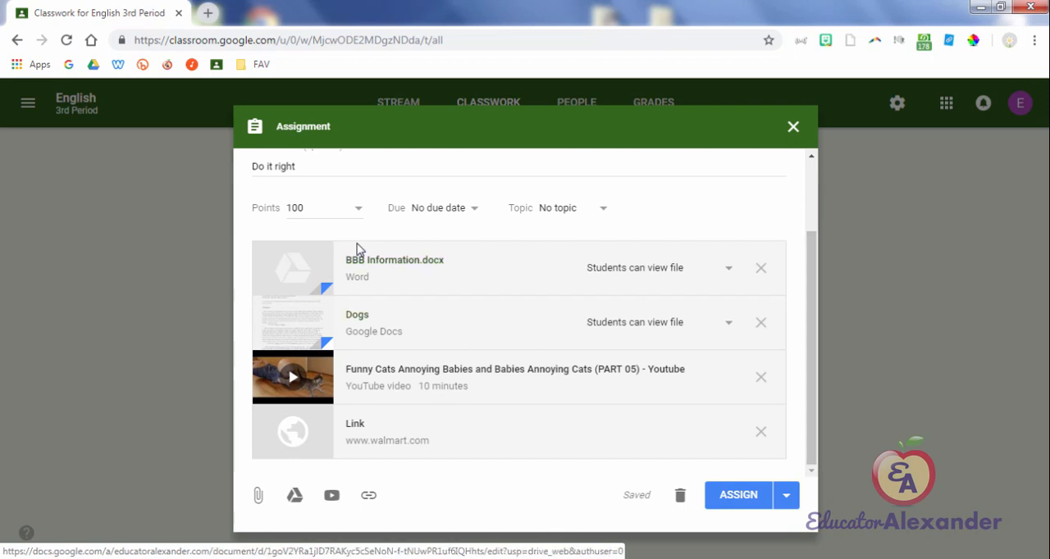
{"action": "key", "text": "shift+Tab"}
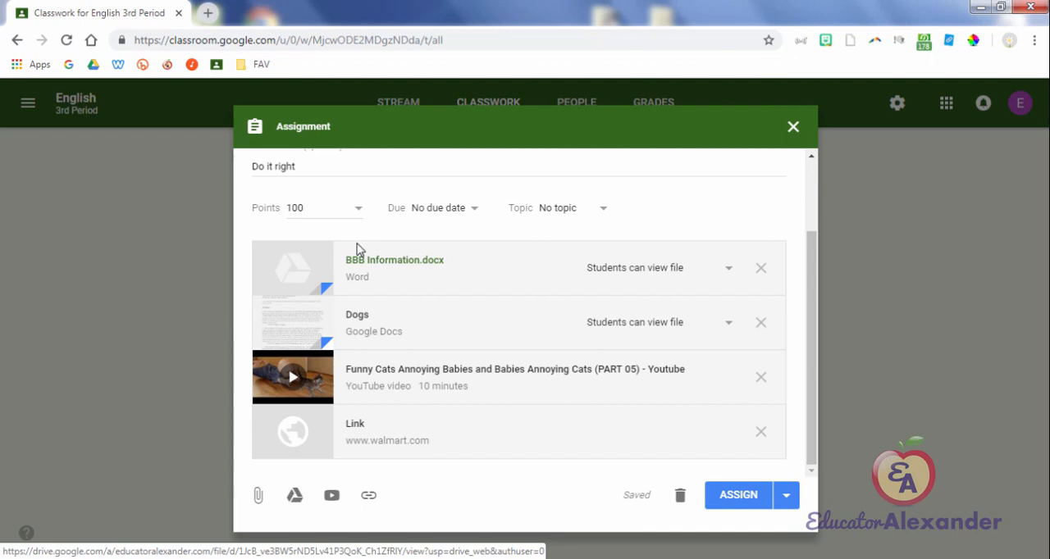
{"action": "key", "text": "Tab"}
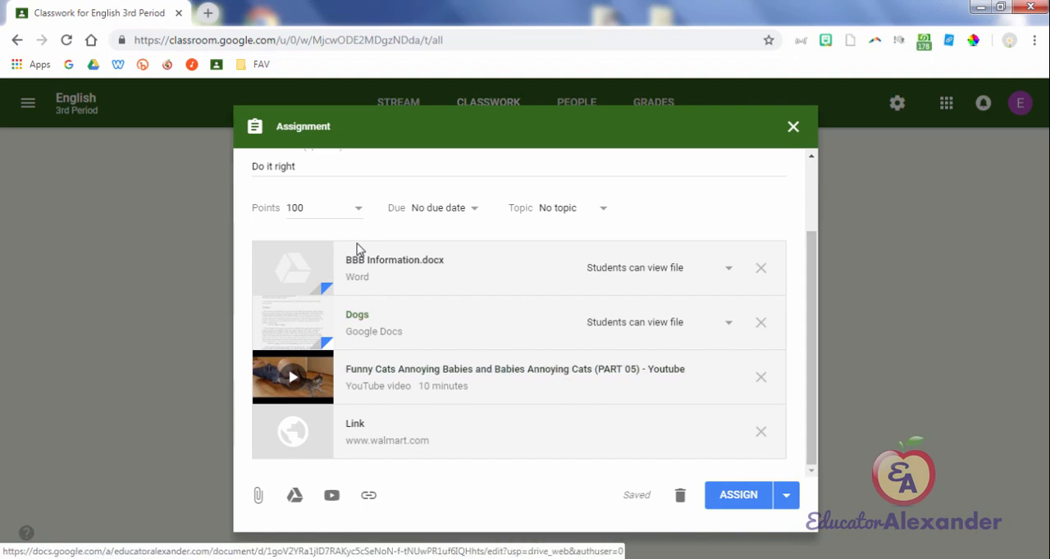
{"action": "key", "text": "shift+Tab"}
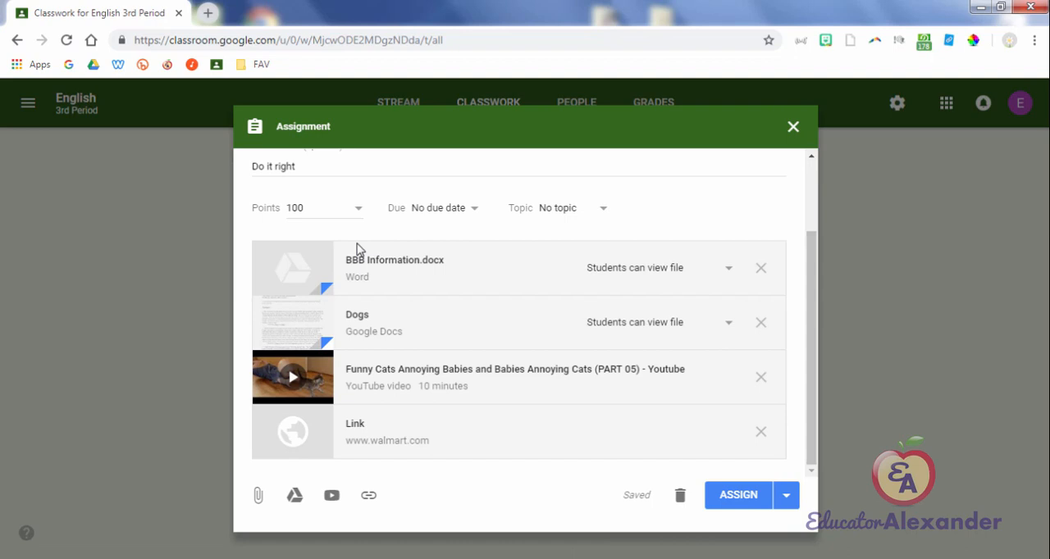
Step: Examine the student access options for the attached Dogs document: view file, edit file and make a copy for each student
{"action": "left_click", "coordinate": [727, 323]}
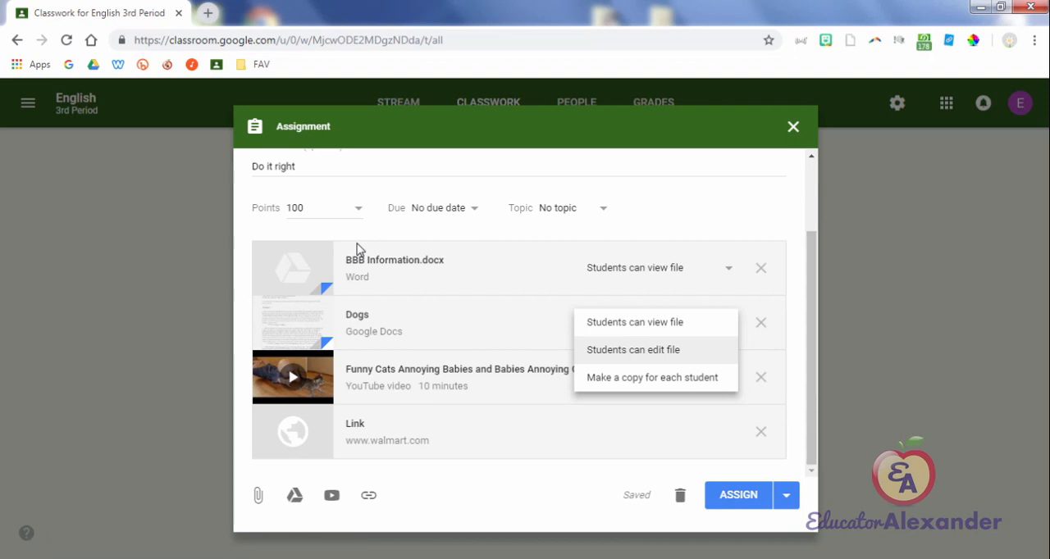
{"action": "key", "text": "Down"}
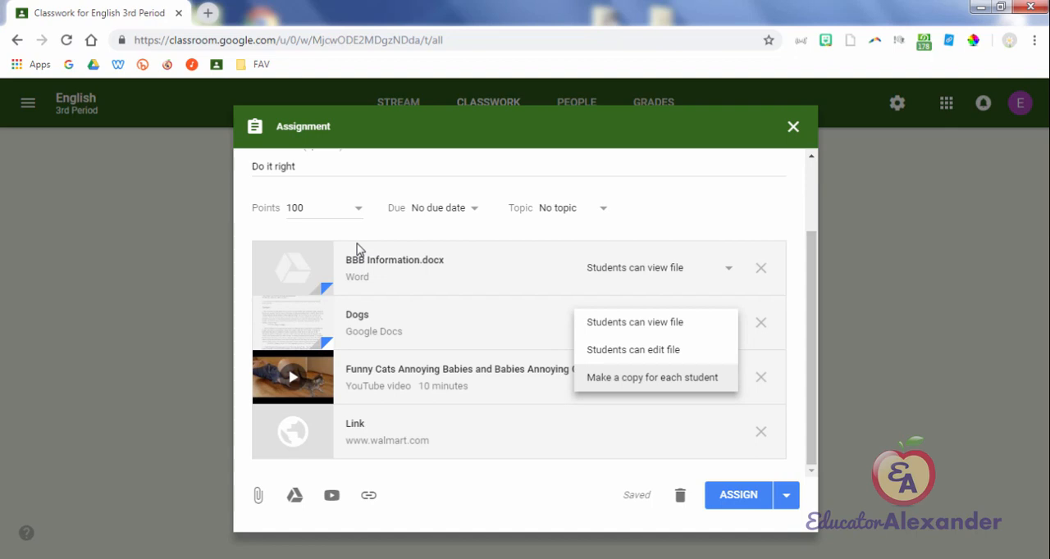
{"action": "key", "text": "Up"}
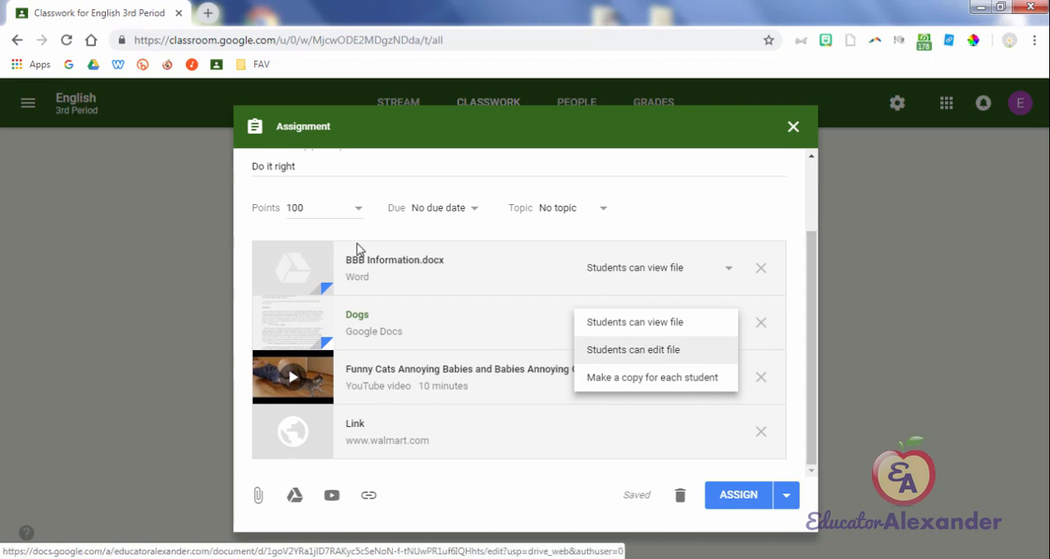
{"action": "key", "text": "Down"}
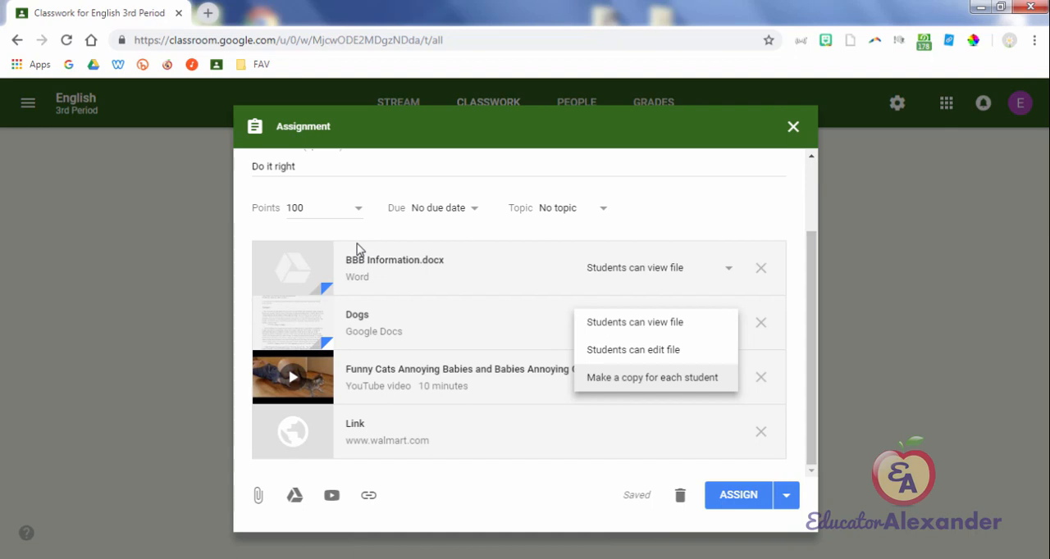
{"action": "key", "text": "Up"}
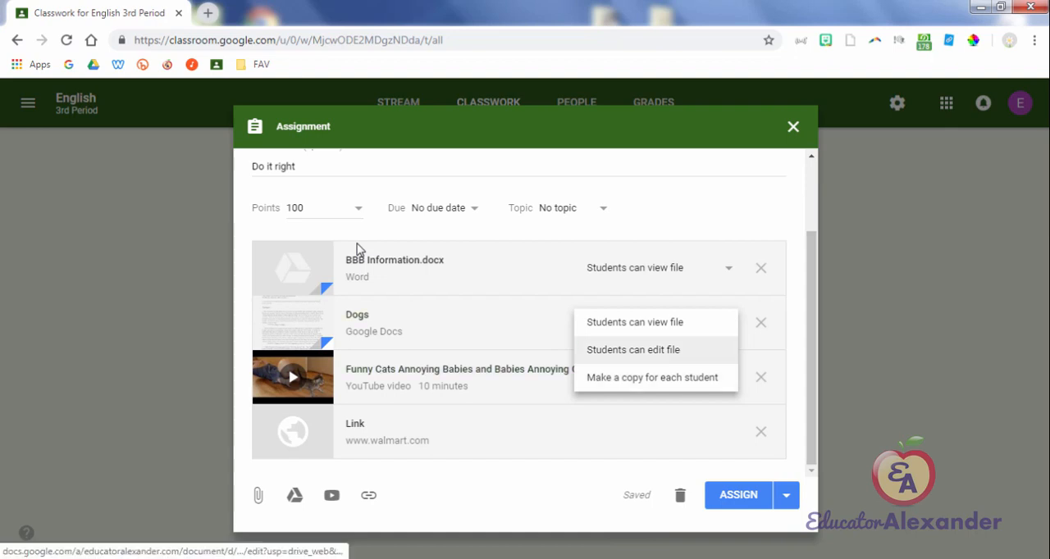
{"action": "key", "text": "Down"}
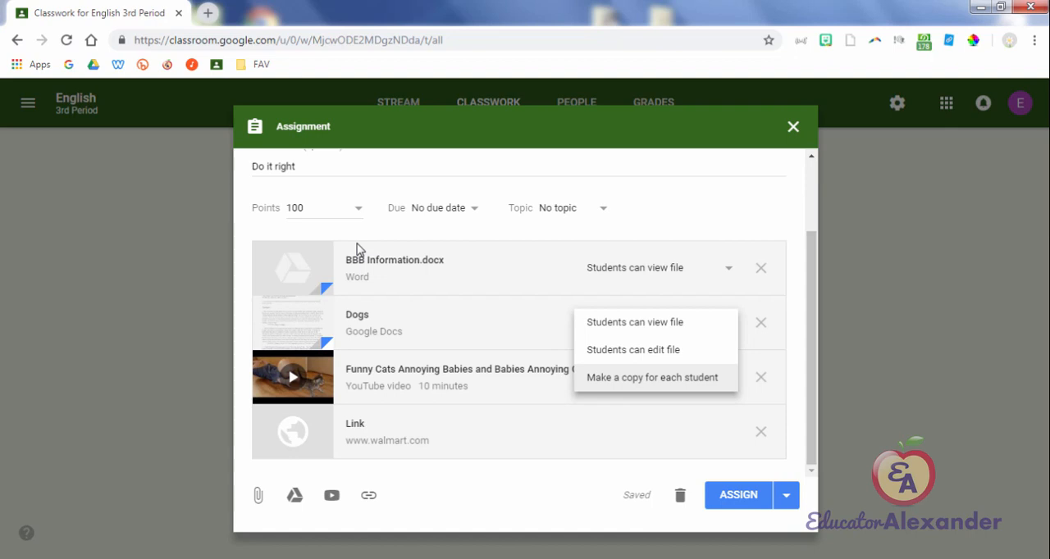
{"action": "key", "text": "Up"}
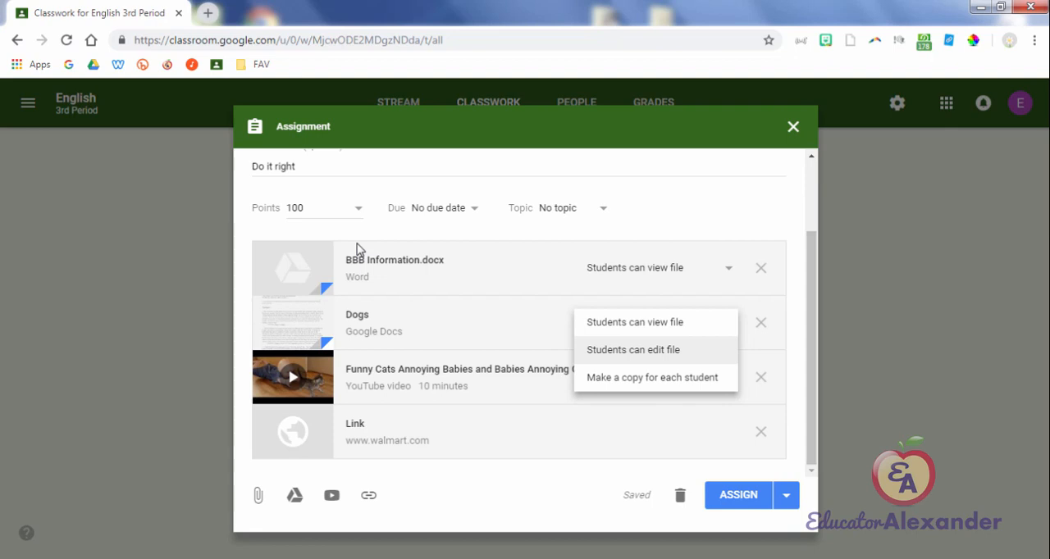
{"action": "key", "text": "Up"}
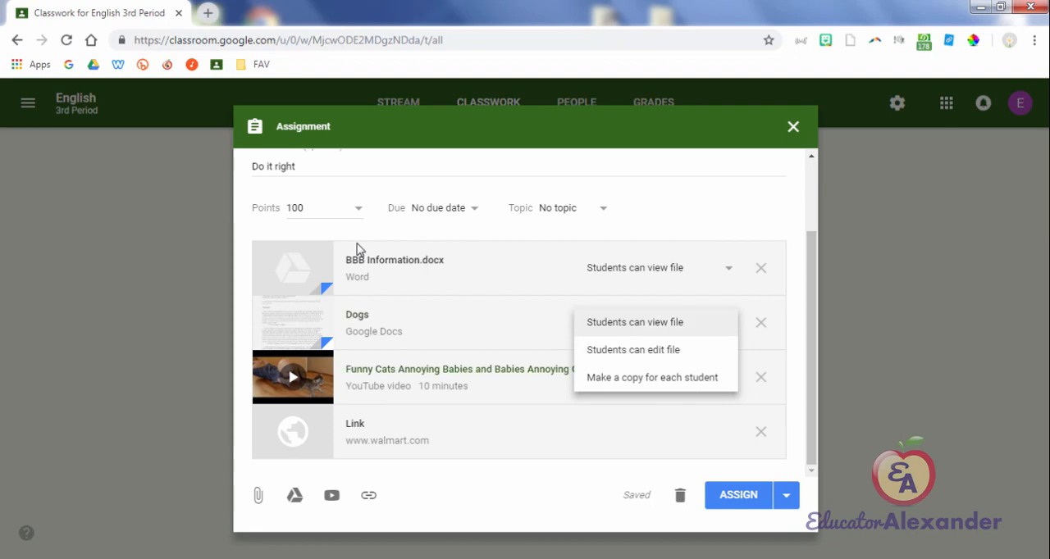
{"action": "key", "text": "Down"}
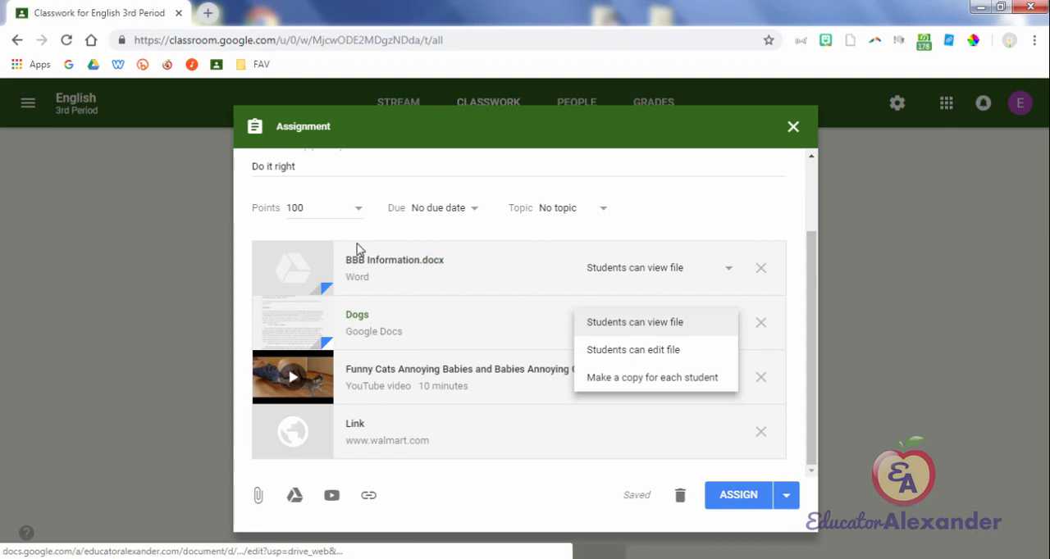
Step: Create a new Google Docs document named "Group 1" in Google Drive, and return to the assignment in Classroom
{"action": "left_click", "coordinate": [208, 13]}
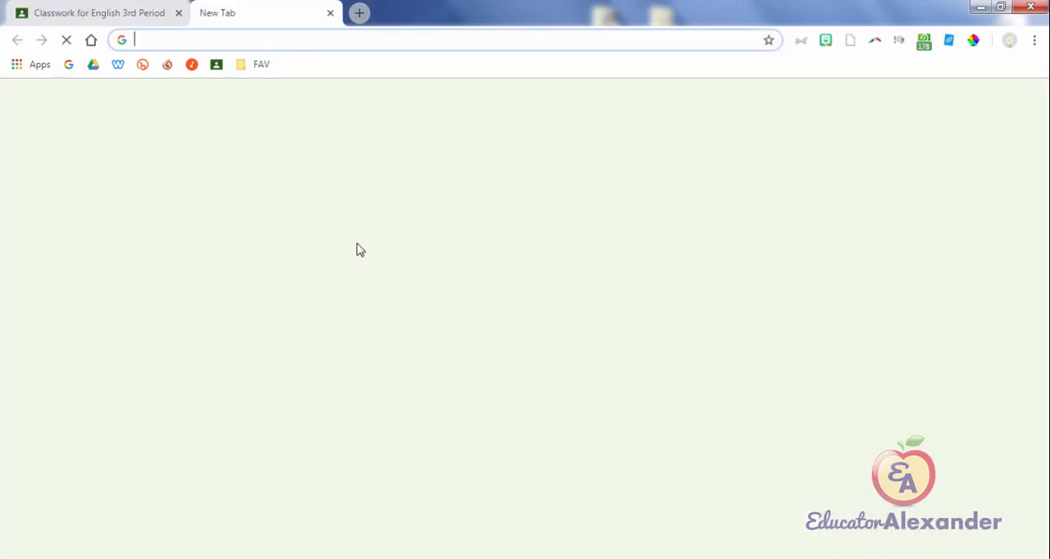
{"action": "left_click", "coordinate": [94, 65]}
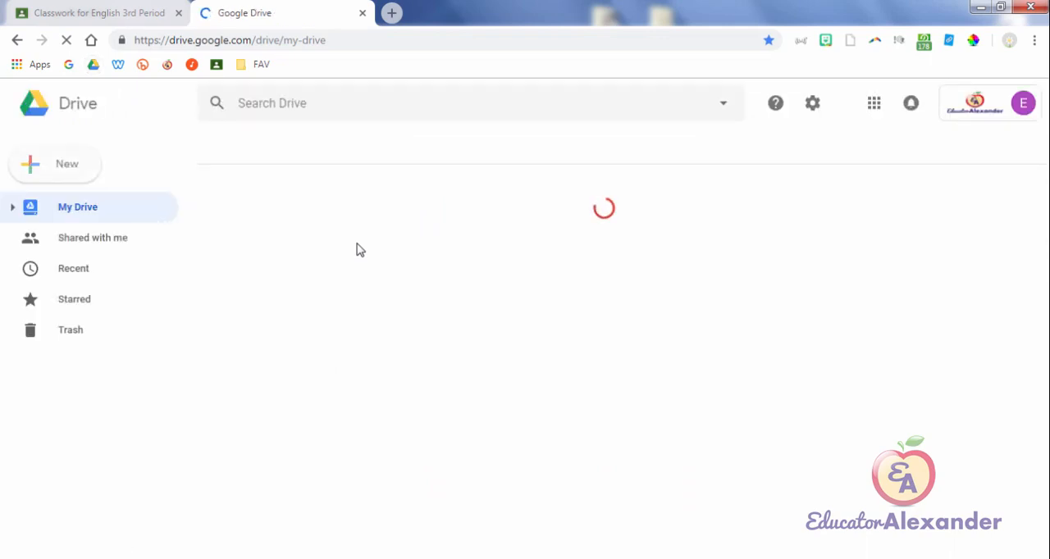
{"action": "left_click", "coordinate": [55, 164]}
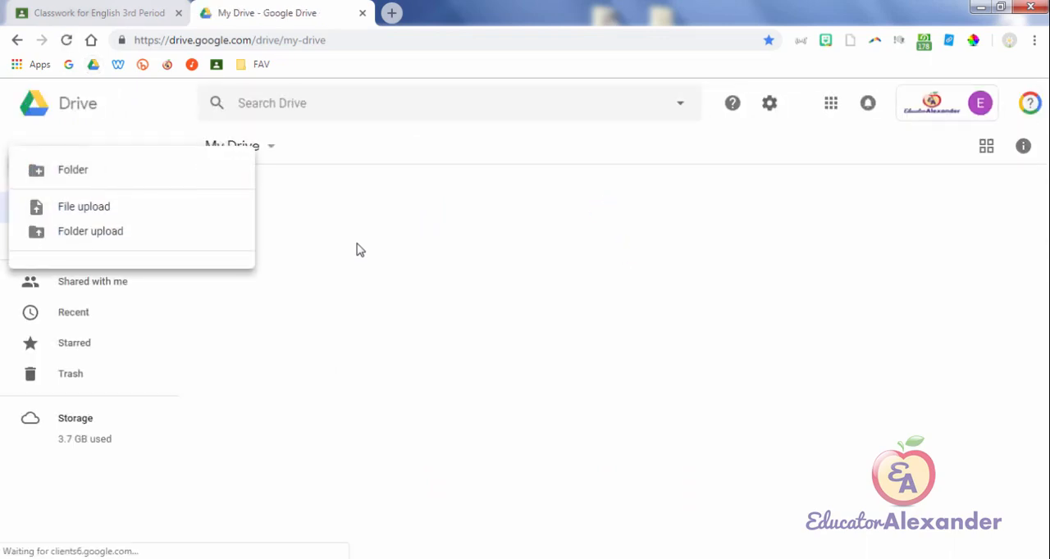
{"action": "left_click", "coordinate": [88, 269]}
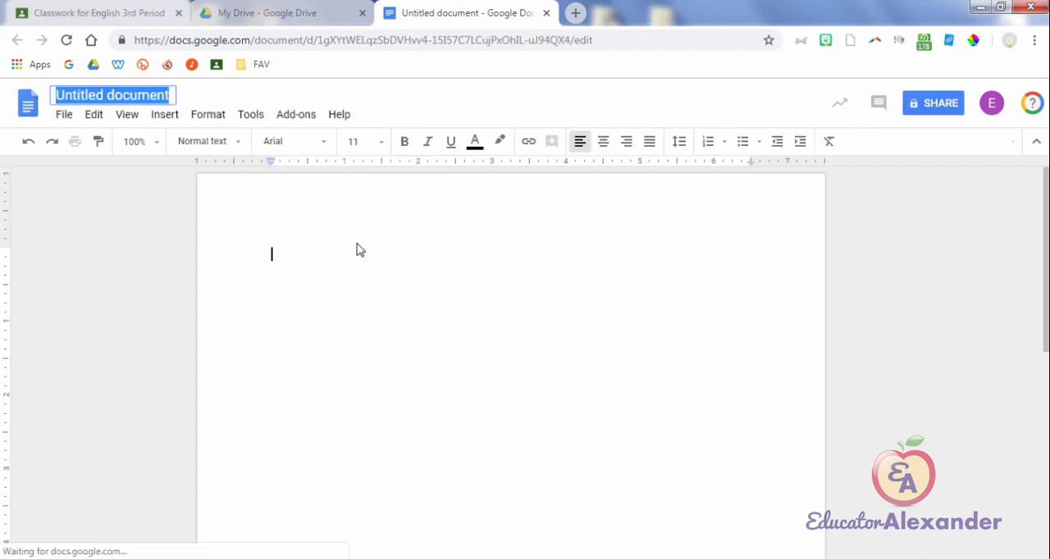
{"action": "type", "text": "Group 1"}
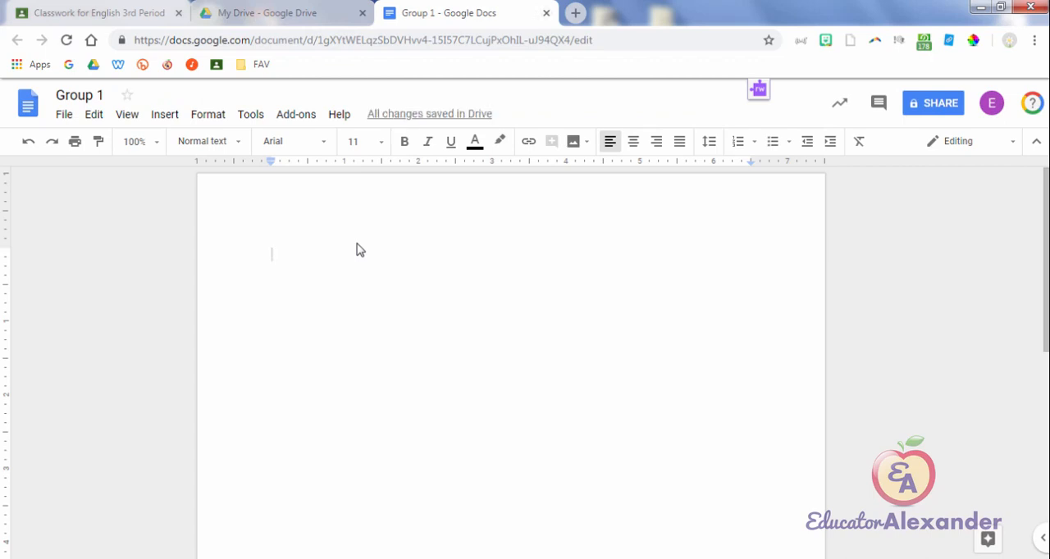
{"action": "key", "text": "ctrl+w"}
{"action": "key", "text": "ctrl+w"}
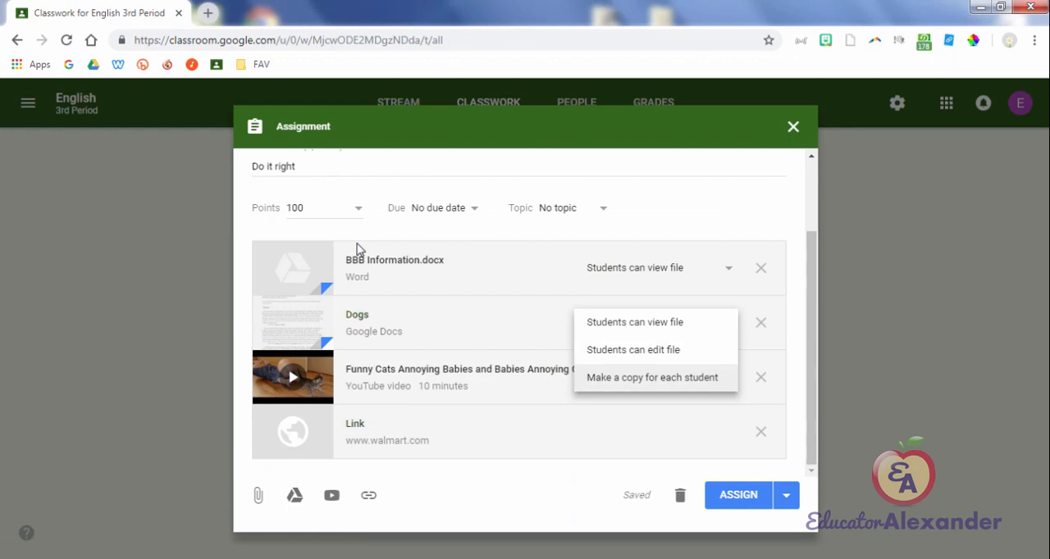
Step: Set the Dogs document to "Students can edit file" and check which students the assignment is for
{"action": "key", "text": "Return"}
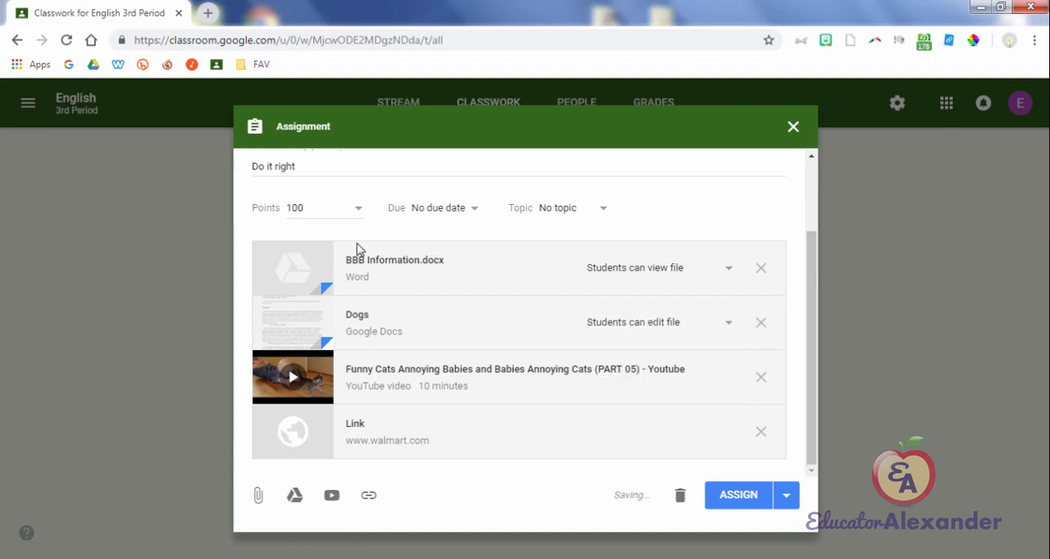
{"action": "scroll", "coordinate": [356, 249], "scroll_direction": "up", "scroll_amount": 2}
{"action": "left_click", "coordinate": [415, 172]}
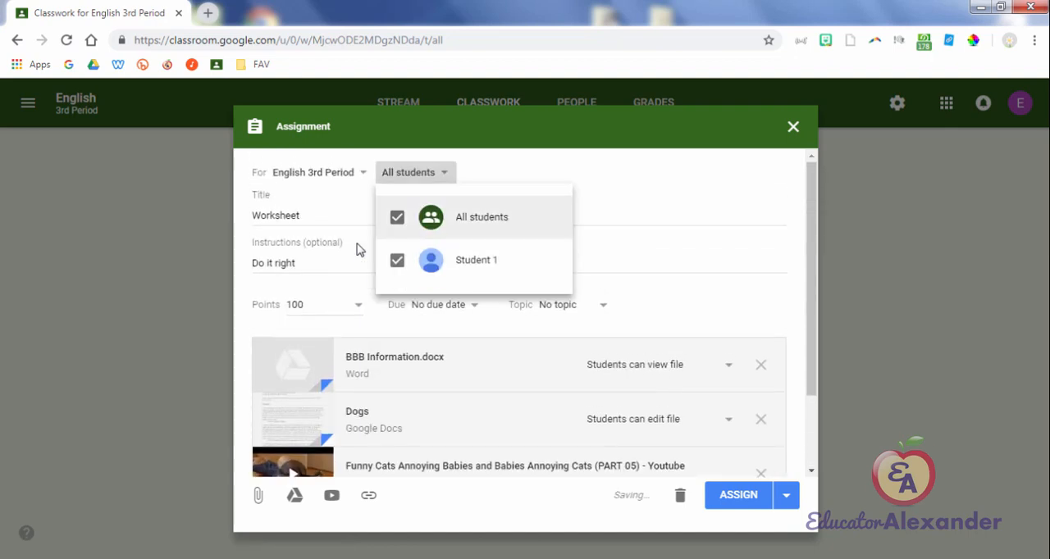
{"action": "left_click", "coordinate": [357, 249]}
{"action": "scroll", "coordinate": [356, 249], "scroll_direction": "down", "scroll_amount": 2}
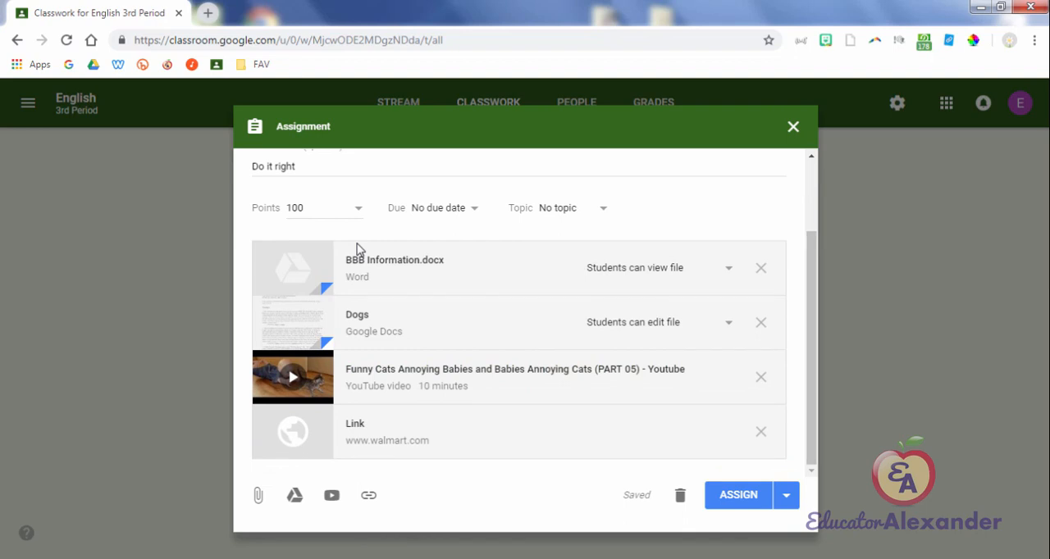
Step: Set both the Dogs document and BBB Information.docx to "Make a copy for each student"
{"action": "left_click", "coordinate": [661, 268]}
{"action": "left_click", "coordinate": [652, 349]}
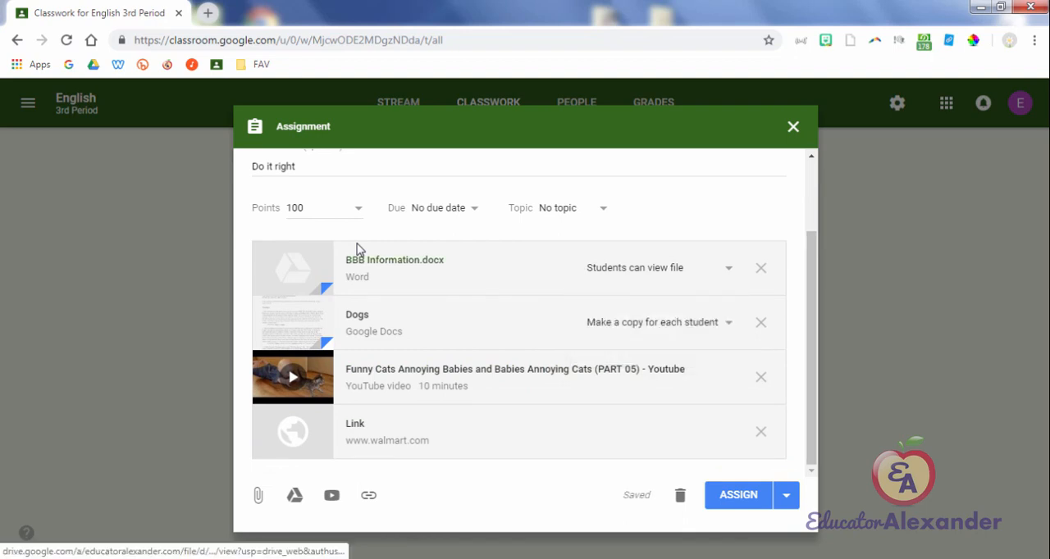
{"action": "left_click", "coordinate": [661, 268]}
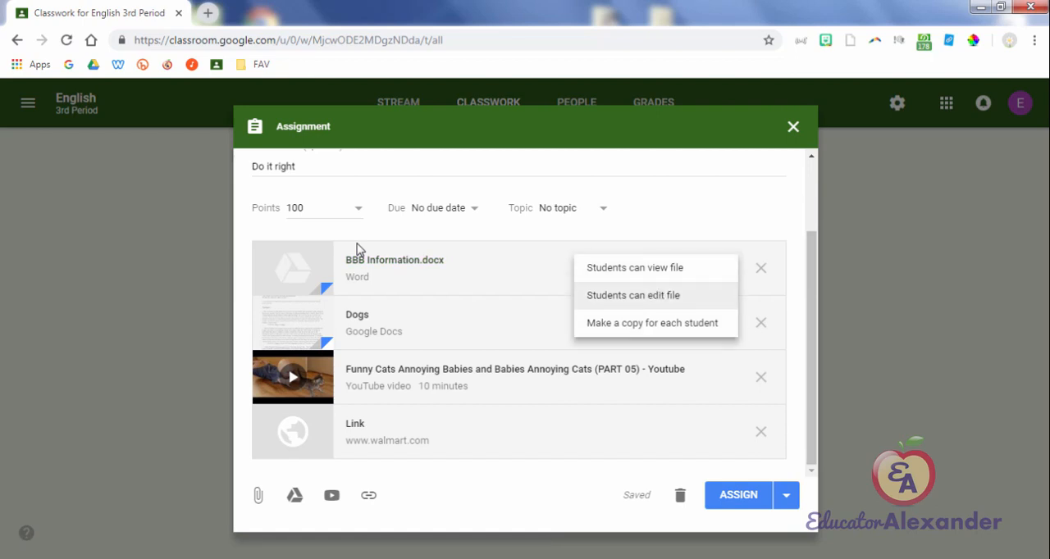
{"action": "left_click", "coordinate": [633, 295]}
{"action": "left_click", "coordinate": [656, 268]}
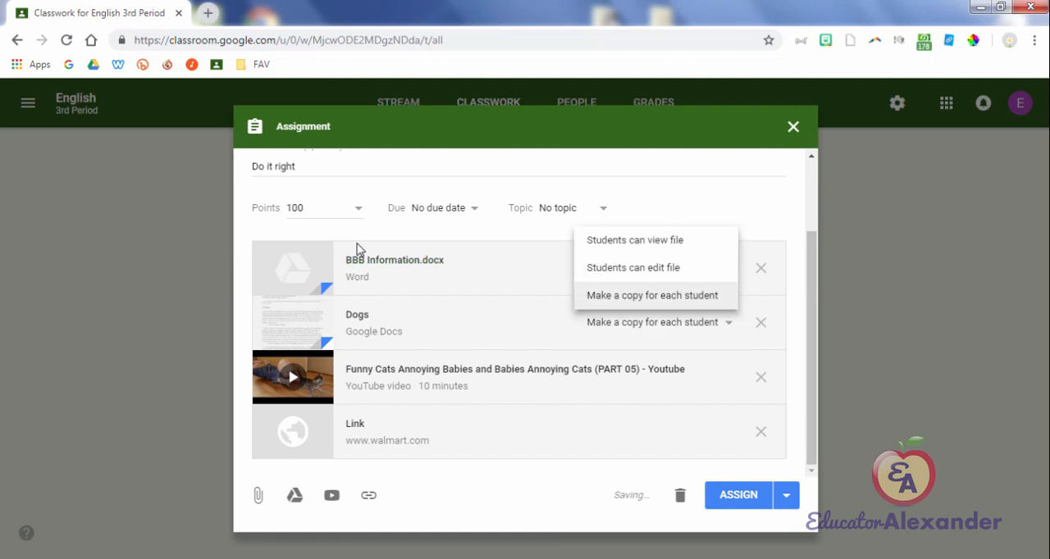
{"action": "left_click", "coordinate": [653, 297]}
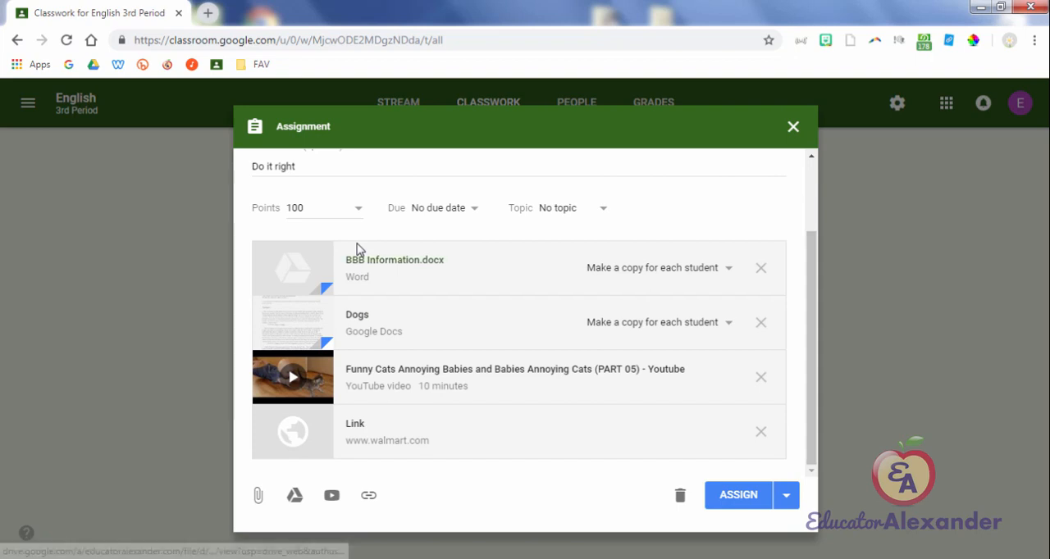
{"action": "left_click", "coordinate": [656, 268]}
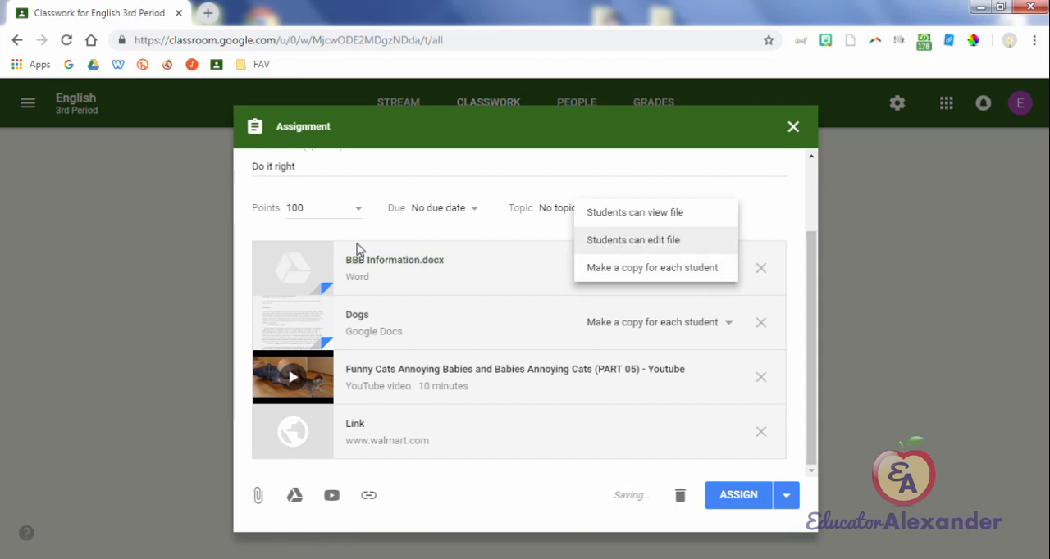
{"action": "left_click", "coordinate": [358, 249]}
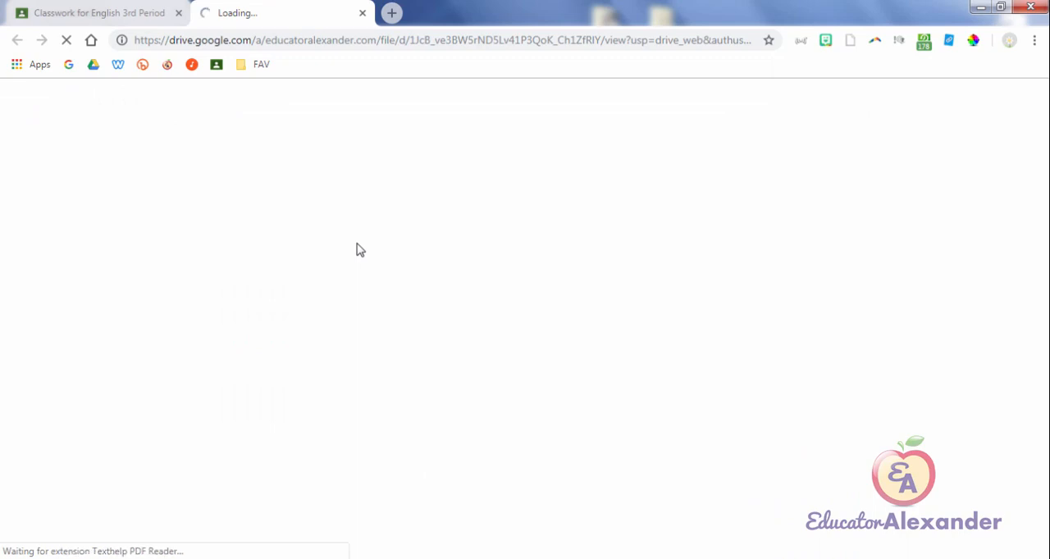
{"action": "key", "text": "ctrl+w"}
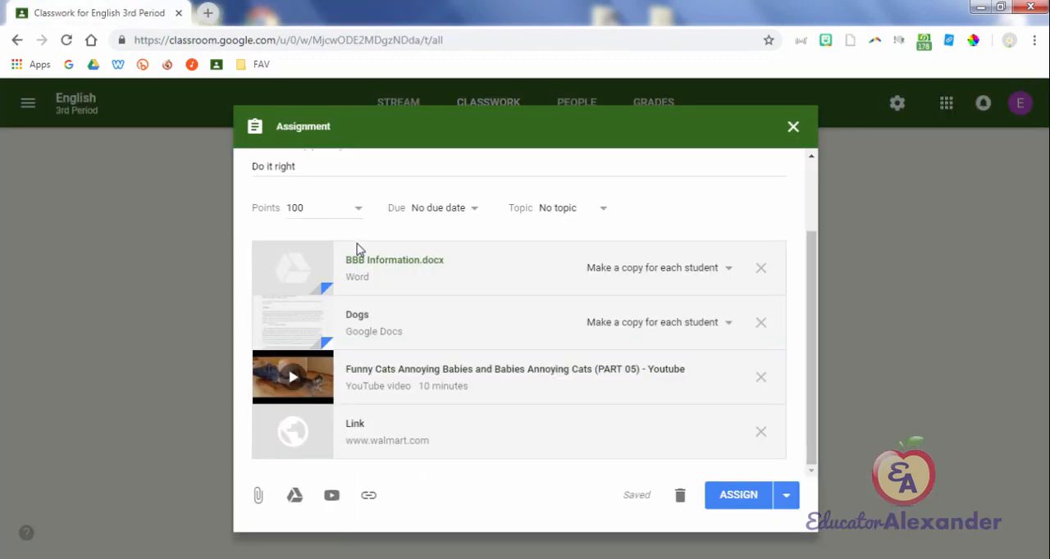
Step: Check the Assign, Schedule and Save draft options, and assign the Worksheet assignment immediately
{"action": "left_click", "coordinate": [785, 495]}
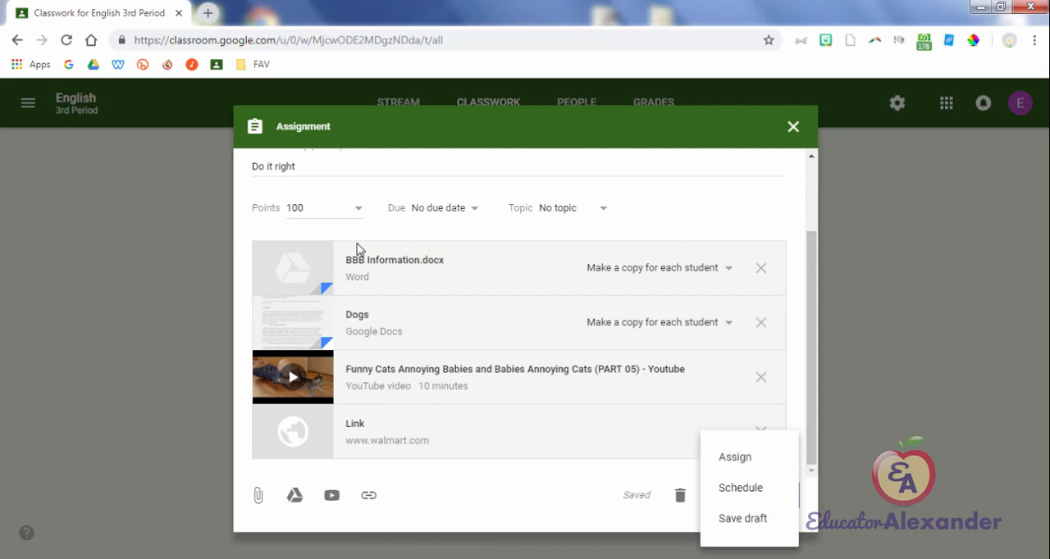
{"action": "left_click", "coordinate": [356, 250]}
{"action": "left_click", "coordinate": [738, 495]}
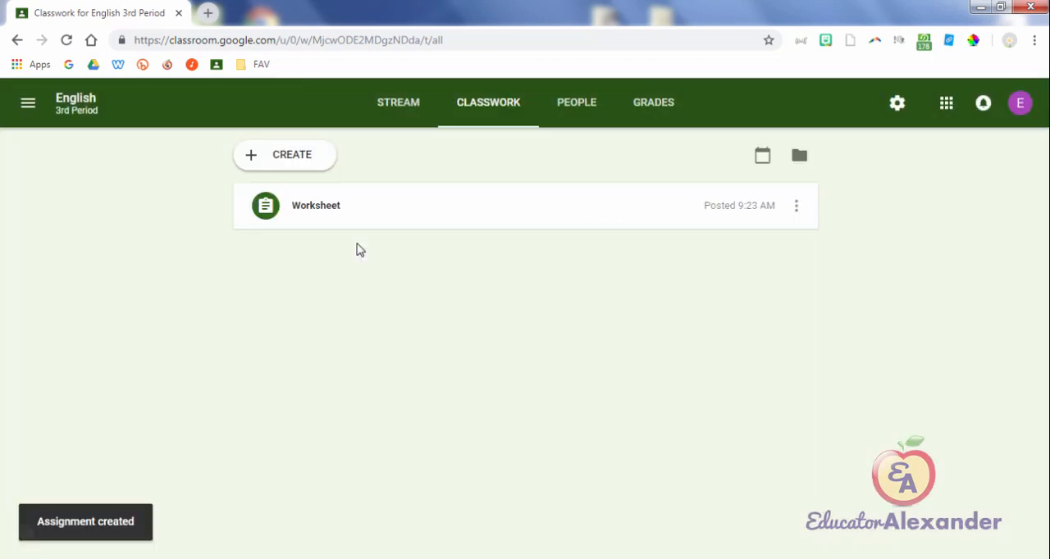
Step: View the new quiz assignment form with its Blank Quiz attachment and close it without assigning
{"action": "key", "text": "Return"}
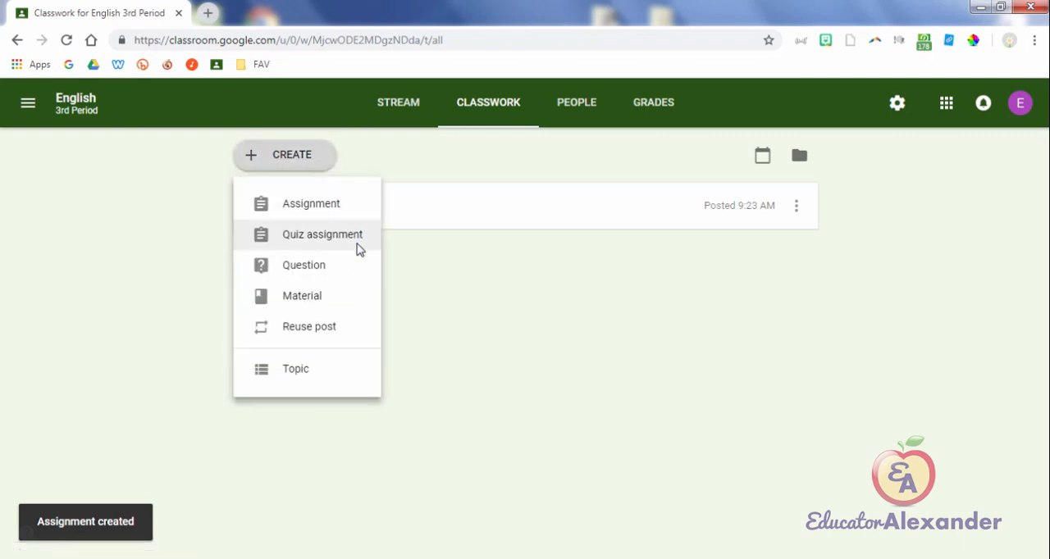
{"action": "left_click", "coordinate": [358, 250]}
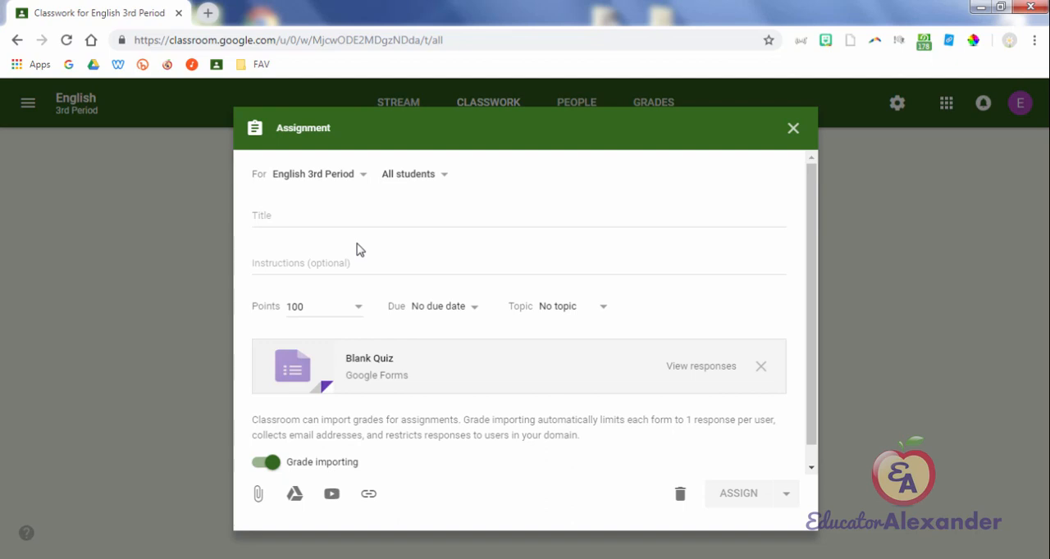
{"action": "left_click", "coordinate": [793, 128]}
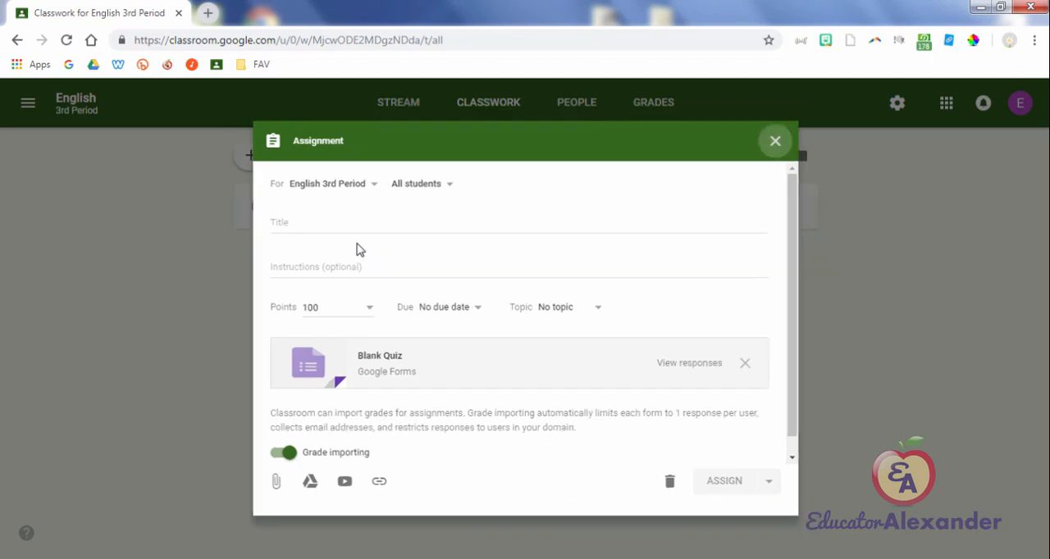
Step: Start a new question for English 3rd Period with the answer type Short answer
{"action": "left_click", "coordinate": [284, 155]}
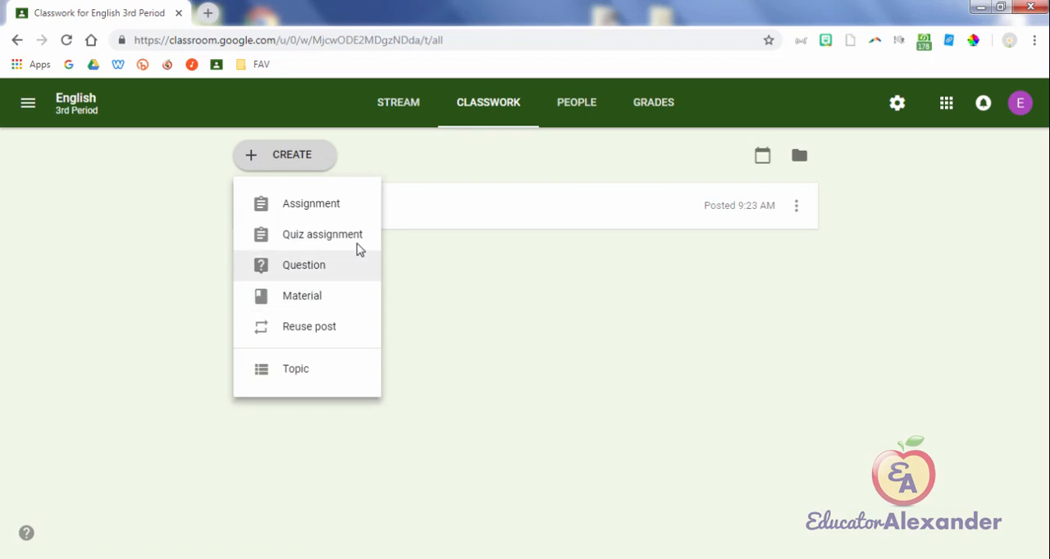
{"action": "left_click", "coordinate": [357, 250]}
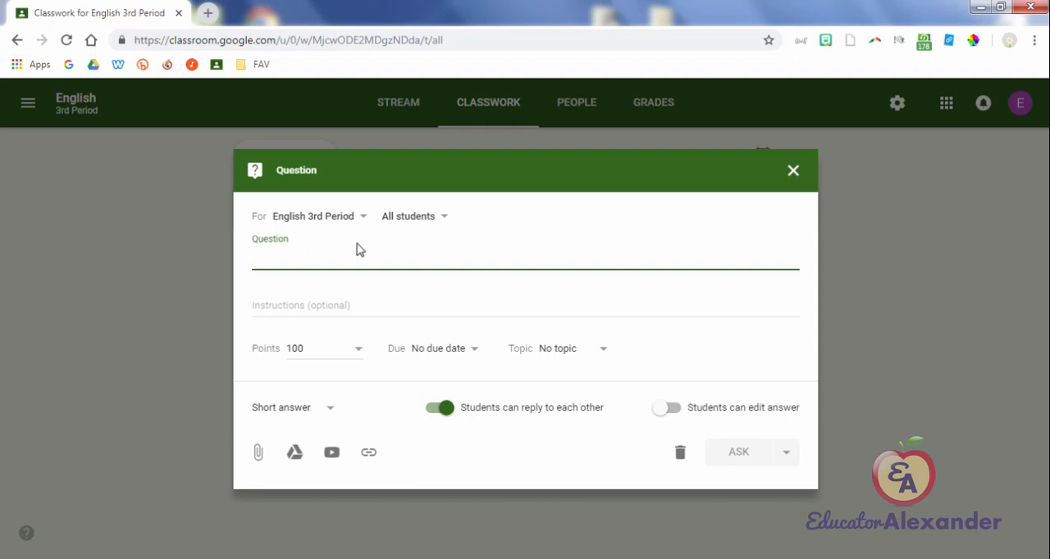
{"action": "left_click", "coordinate": [293, 407]}
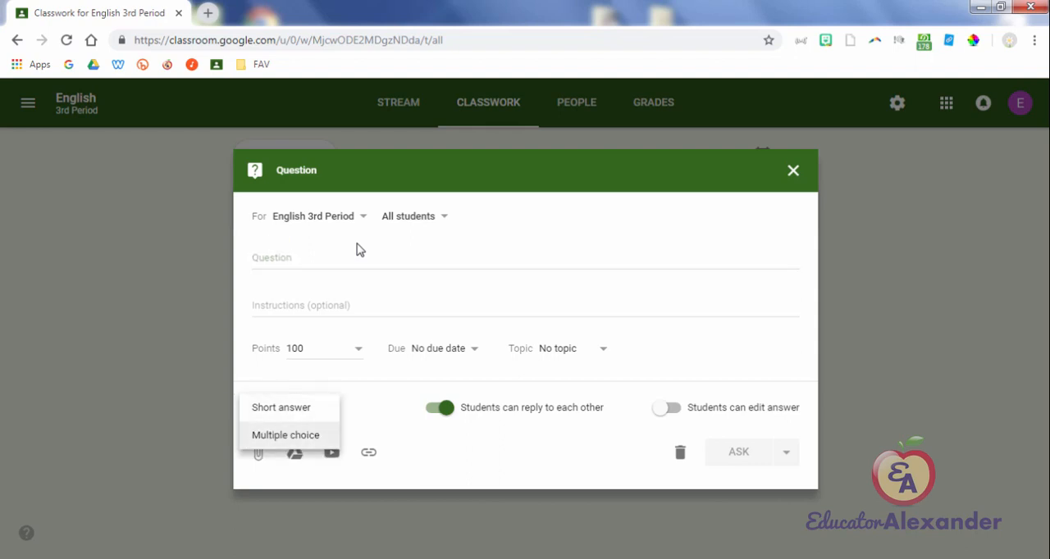
{"action": "left_click", "coordinate": [281, 408]}
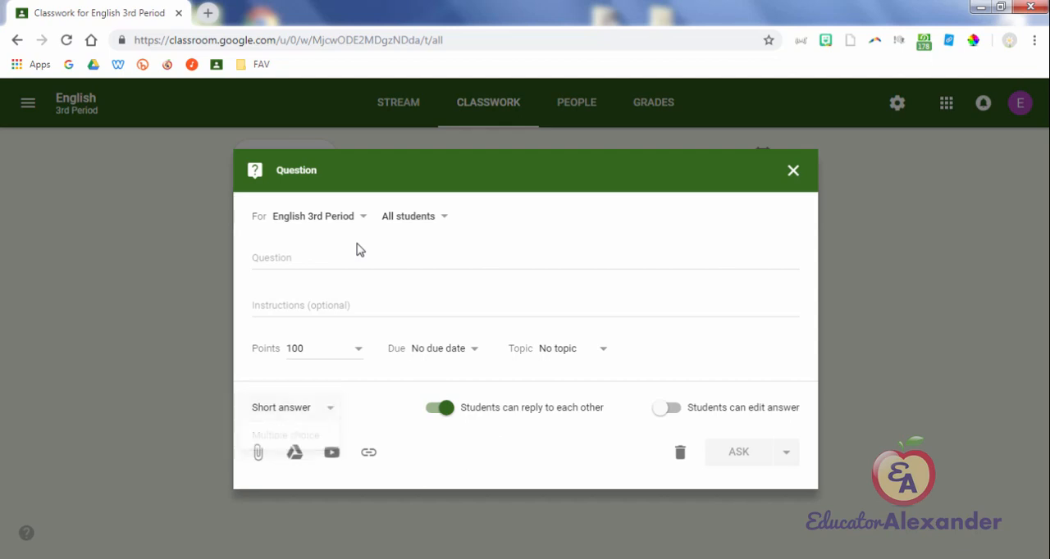
Step: Try the "Students can reply to each other" and "Students can edit answer" settings of the question by switching them on and off
{"action": "left_click_drag", "start_coordinate": [460, 408], "coordinate": [604, 408]}
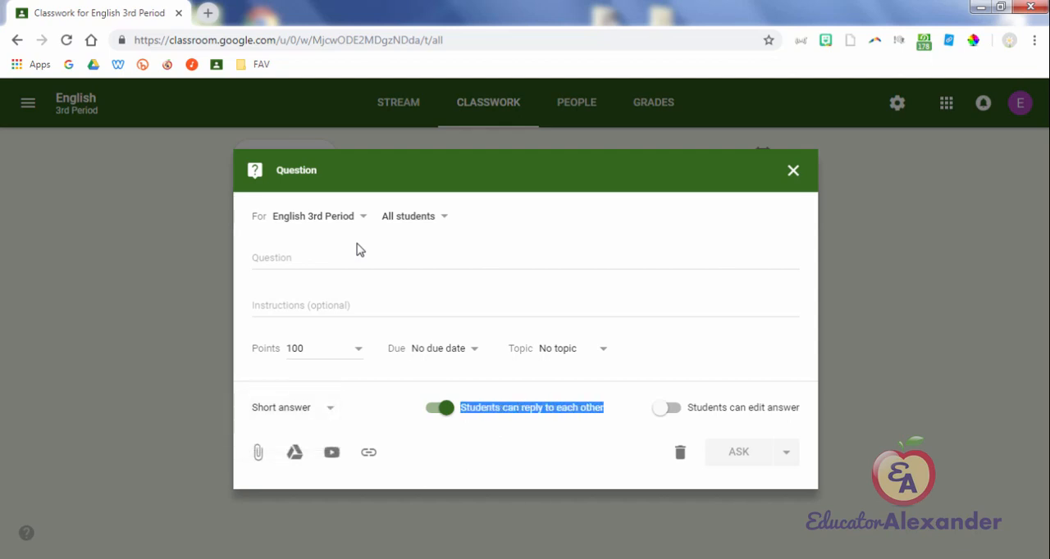
{"action": "left_click", "coordinate": [440, 408]}
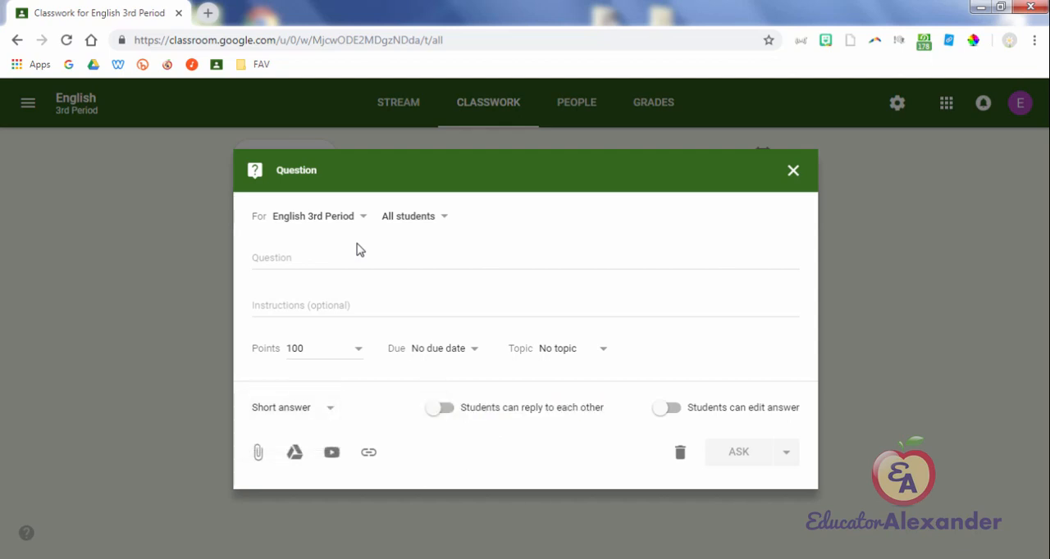
{"action": "left_click", "coordinate": [440, 407]}
{"action": "left_click", "coordinate": [440, 408]}
{"action": "left_click", "coordinate": [441, 407]}
{"action": "left_click", "coordinate": [440, 407]}
{"action": "left_click", "coordinate": [440, 408]}
{"action": "left_click", "coordinate": [666, 408]}
{"action": "left_click", "coordinate": [666, 408]}
{"action": "left_click", "coordinate": [666, 408]}
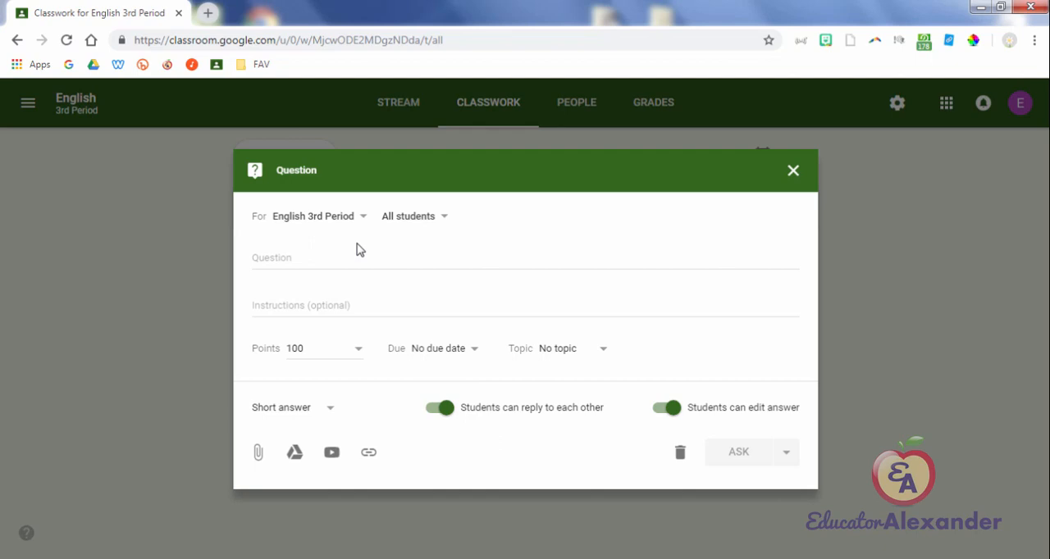
{"action": "left_click", "coordinate": [671, 408]}
Step: Change the question to Multiple choice and switch "Students can see class summary" off and back on
{"action": "left_click", "coordinate": [293, 408]}
{"action": "left_click", "coordinate": [276, 435]}
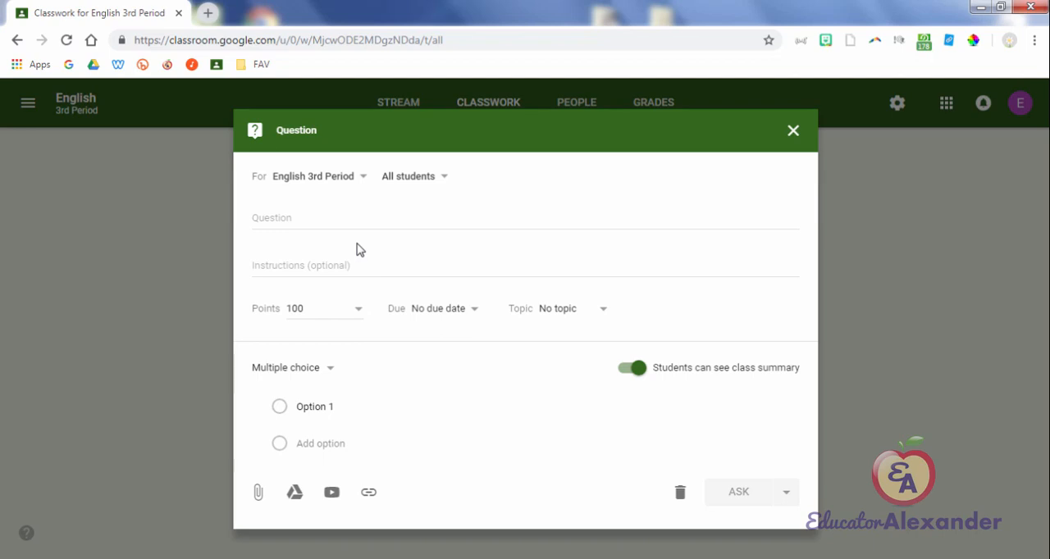
{"action": "left_click", "coordinate": [631, 368]}
{"action": "left_click", "coordinate": [631, 368]}
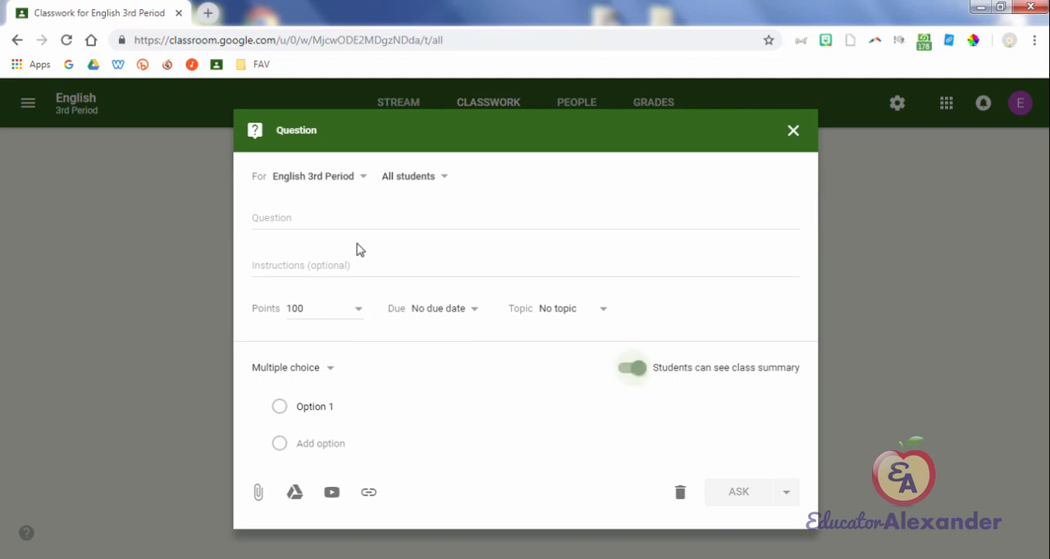
Step: Enter the answer options red, blue, yellow and purple for the multiple-choice question
{"action": "left_click", "coordinate": [316, 406]}
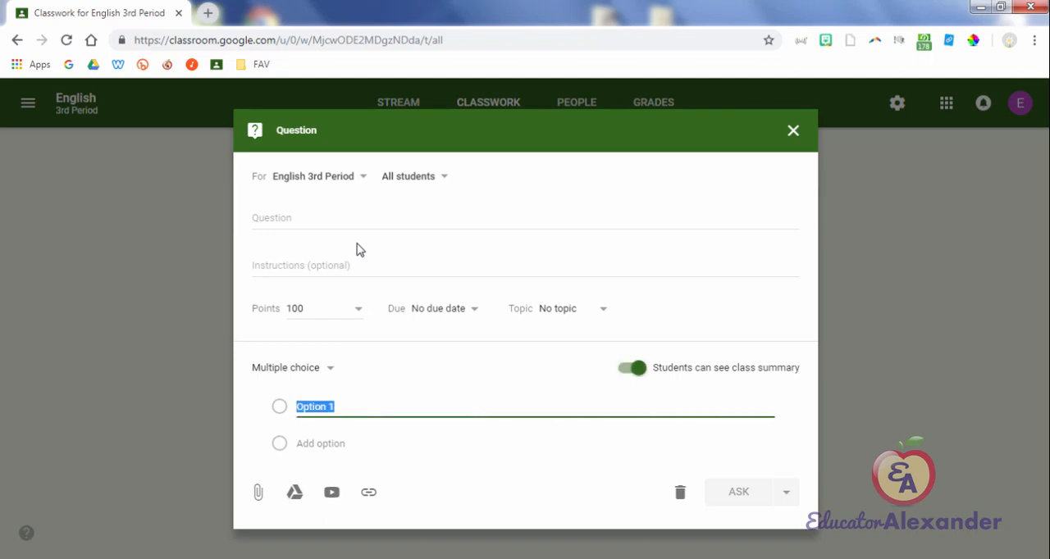
{"action": "type", "text": "red"}
{"action": "key", "text": "Return"}
{"action": "type", "text": "blue"}
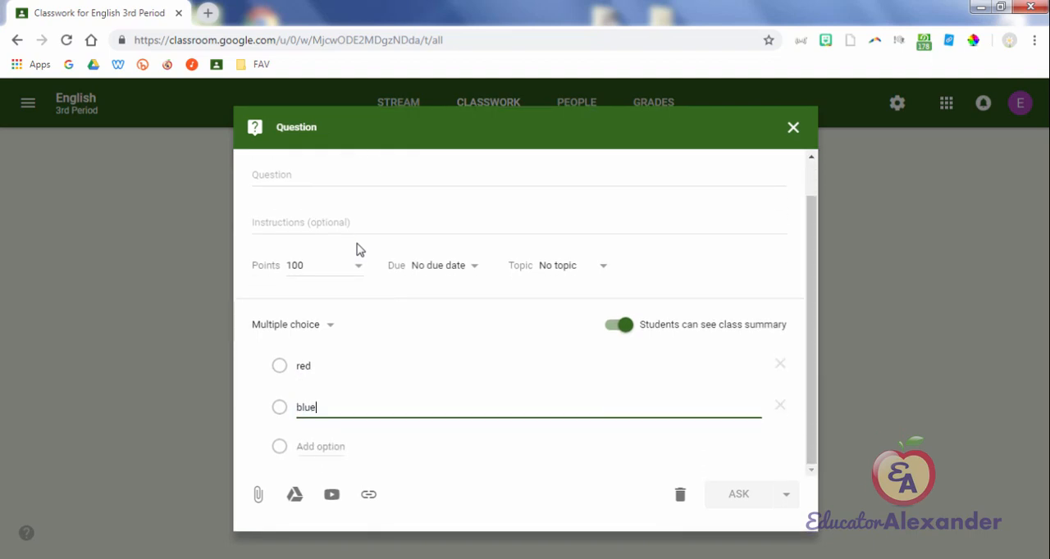
{"action": "key", "text": "Return"}
{"action": "type", "text": "yellow"}
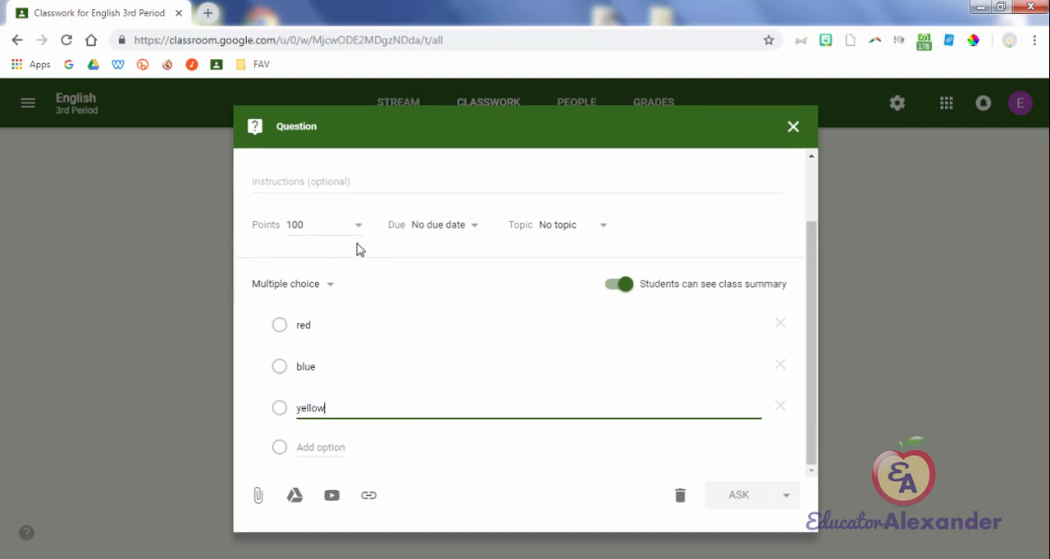
{"action": "key", "text": "Return"}
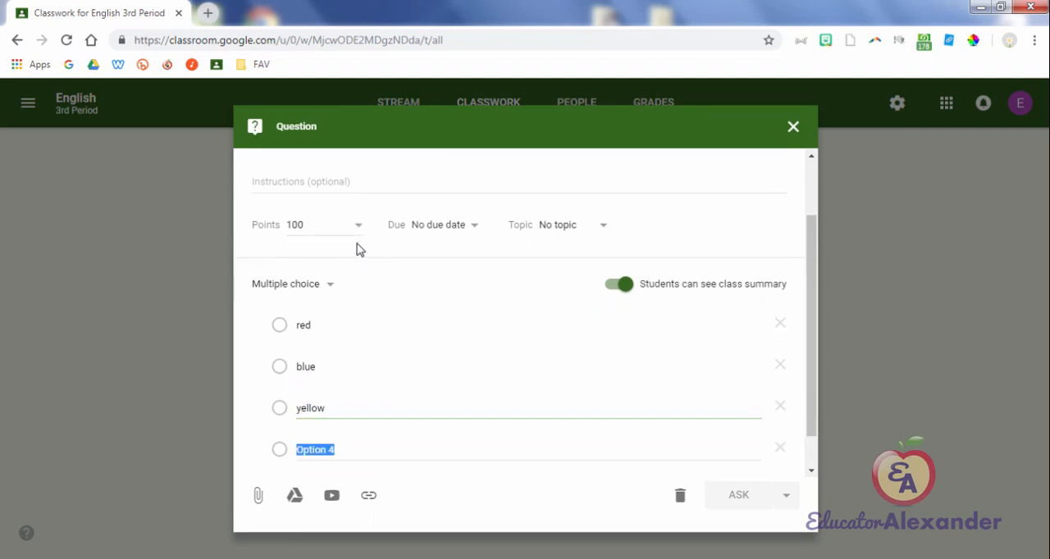
{"action": "type", "text": "purple"}
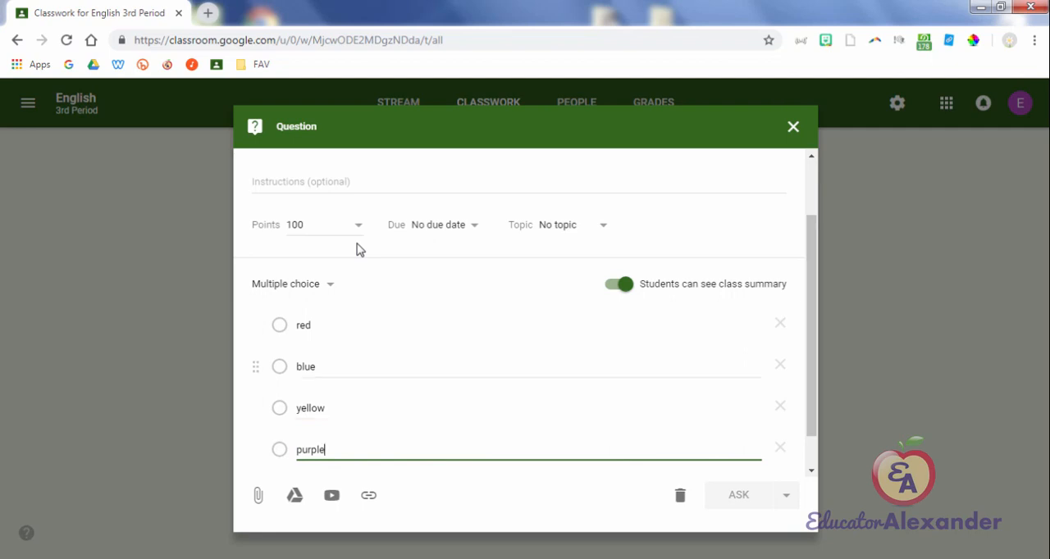
Step: Move the yellow option above blue and delete it, closing the question without asking it
{"action": "mouse_move", "coordinate": [256, 409]}
{"action": "left_mouse_down"}
{"action": "mouse_move", "coordinate": [256, 388]}
{"action": "mouse_move", "coordinate": [256, 424]}
{"action": "mouse_move", "coordinate": [256, 325]}
{"action": "mouse_move", "coordinate": [256, 401]}
{"action": "mouse_move", "coordinate": [256, 351]}
{"action": "mouse_move", "coordinate": [256, 366]}
{"action": "left_mouse_up"}
{"action": "left_click", "coordinate": [780, 365]}
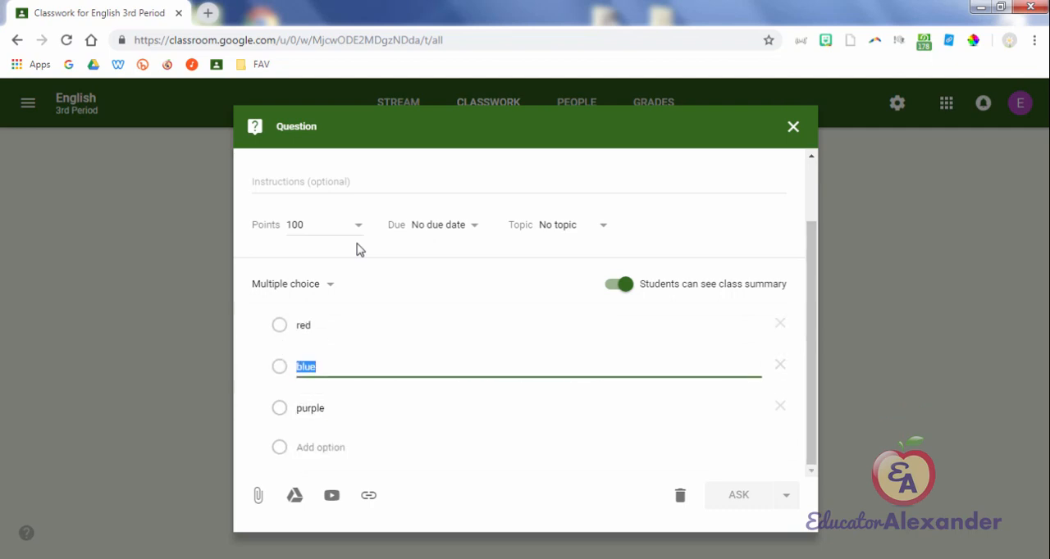
{"action": "left_click", "coordinate": [792, 126]}
Step: Create and post a material titled "Syllabus" for English 3rd Period
{"action": "left_click", "coordinate": [284, 154]}
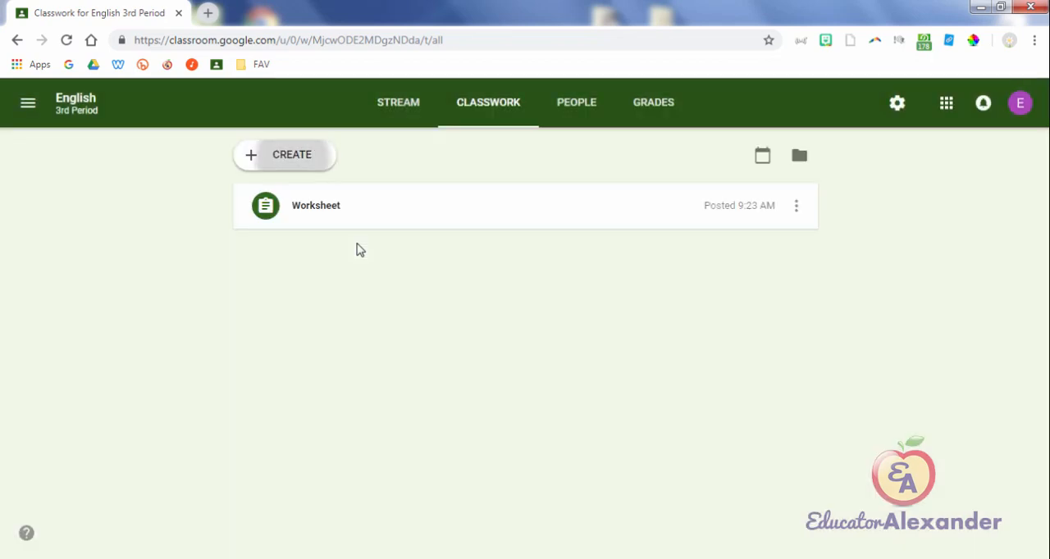
{"action": "left_click", "coordinate": [302, 296]}
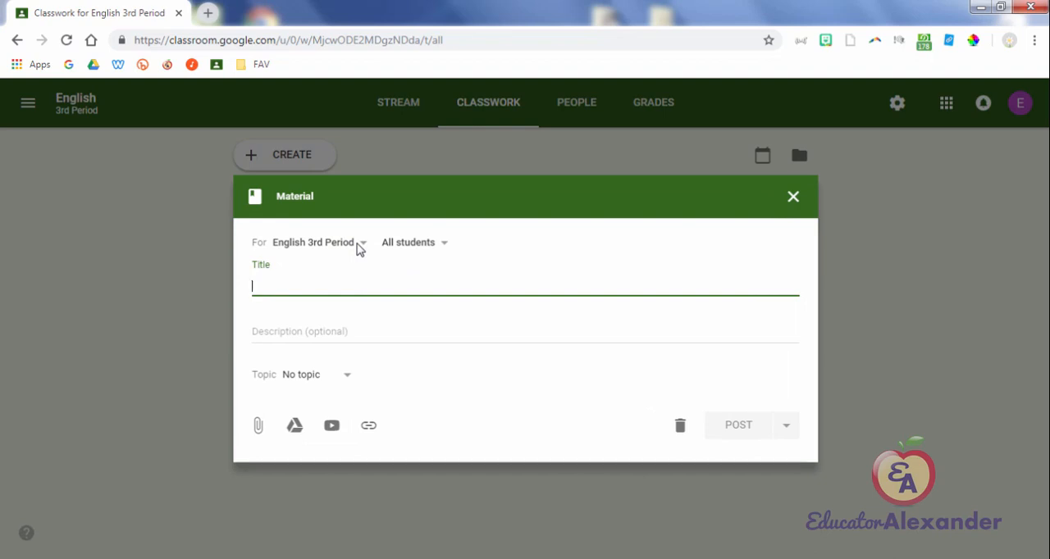
{"action": "type", "text": "Syllabu"}
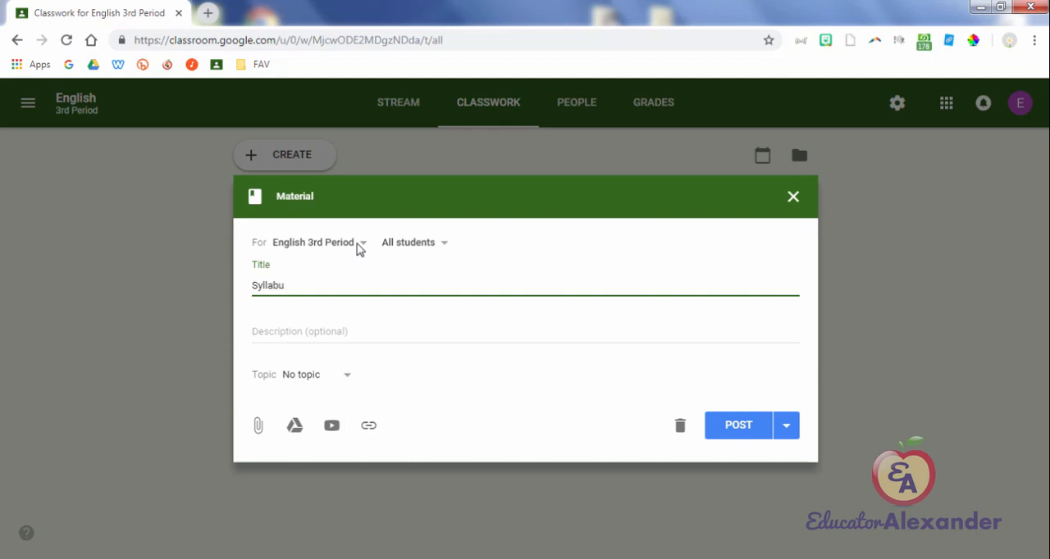
{"action": "type", "text": "s"}
{"action": "key", "text": "Return"}
Step: Create and post a second material titled "Spelling List" for English 3rd Period
{"action": "key", "text": "Return"}
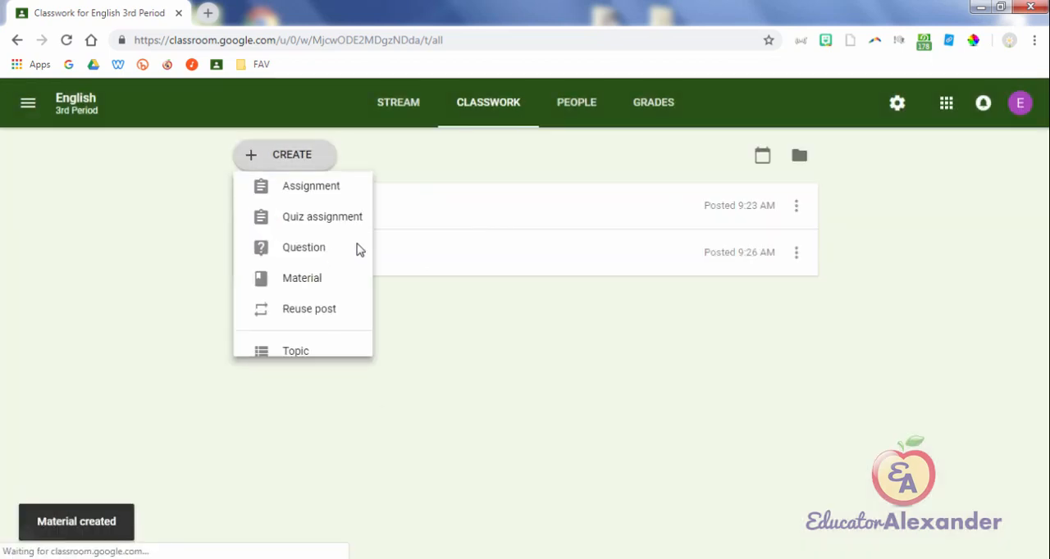
{"action": "key", "text": "Down"}
{"action": "key", "text": "Down"}
{"action": "key", "text": "Down"}
{"action": "key", "text": "Return"}
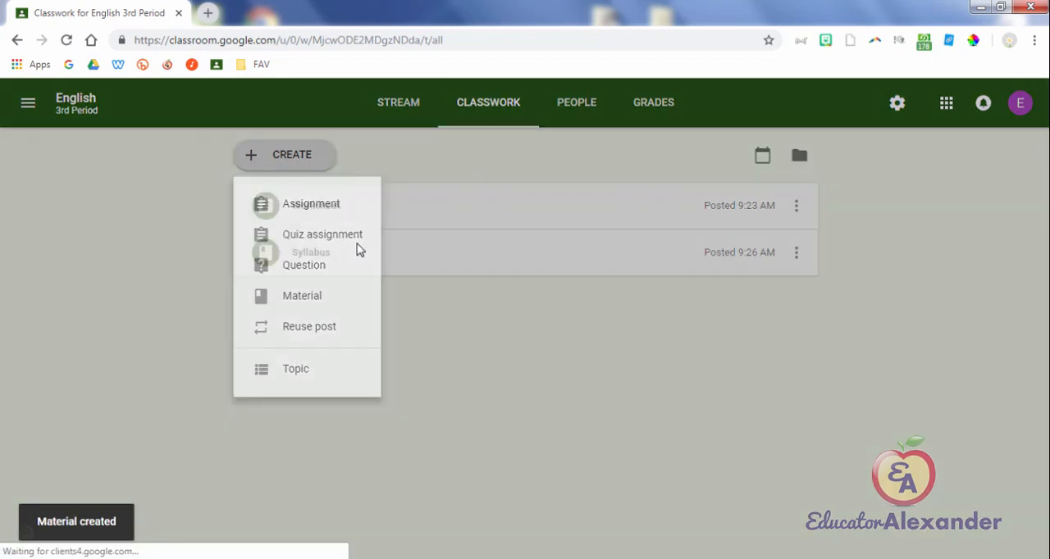
{"action": "type", "text": "Spell"}
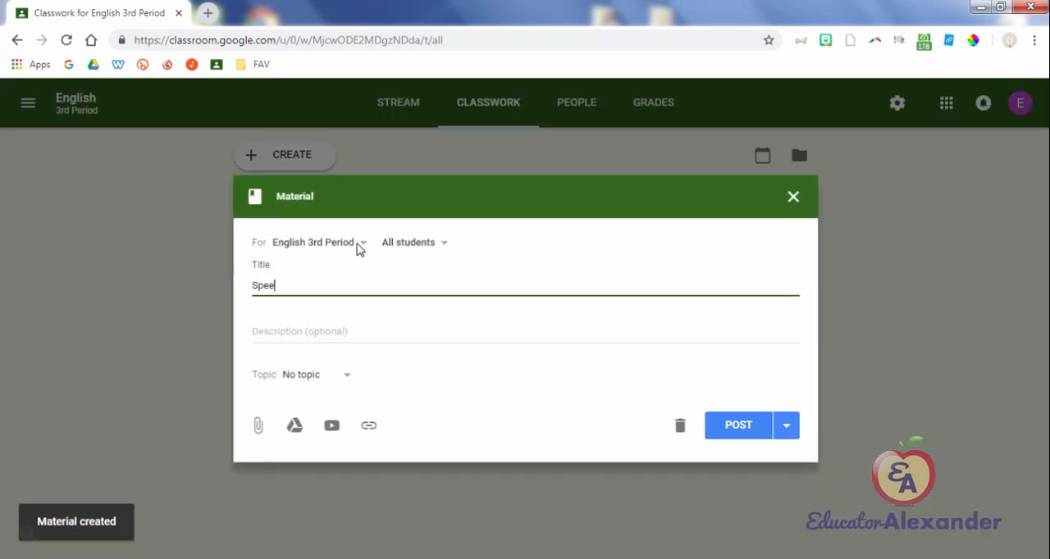
{"action": "key", "text": "BackSpace"}
{"action": "key", "text": "BackSpace"}
{"action": "type", "text": "lling List"}
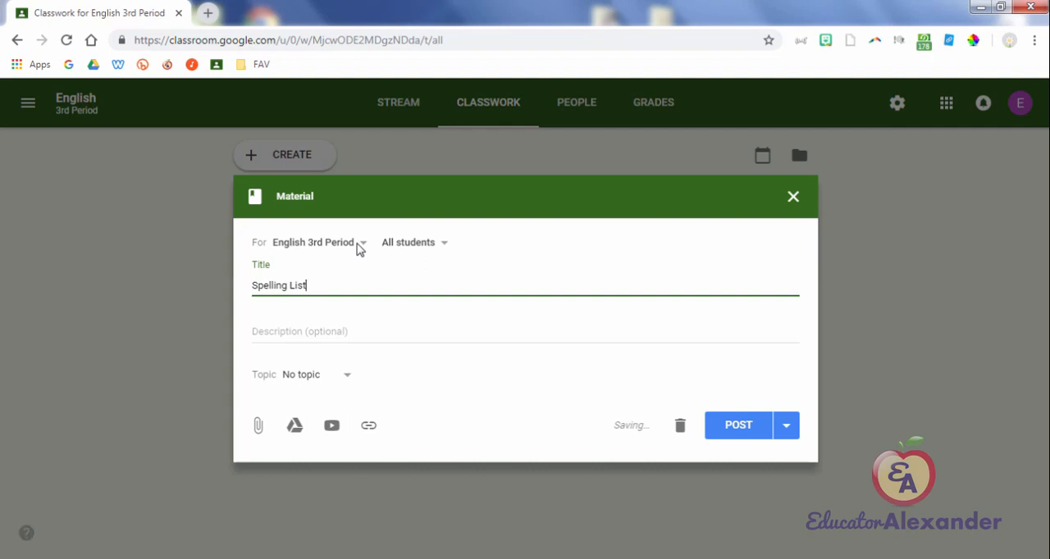
{"action": "key", "text": "Return"}
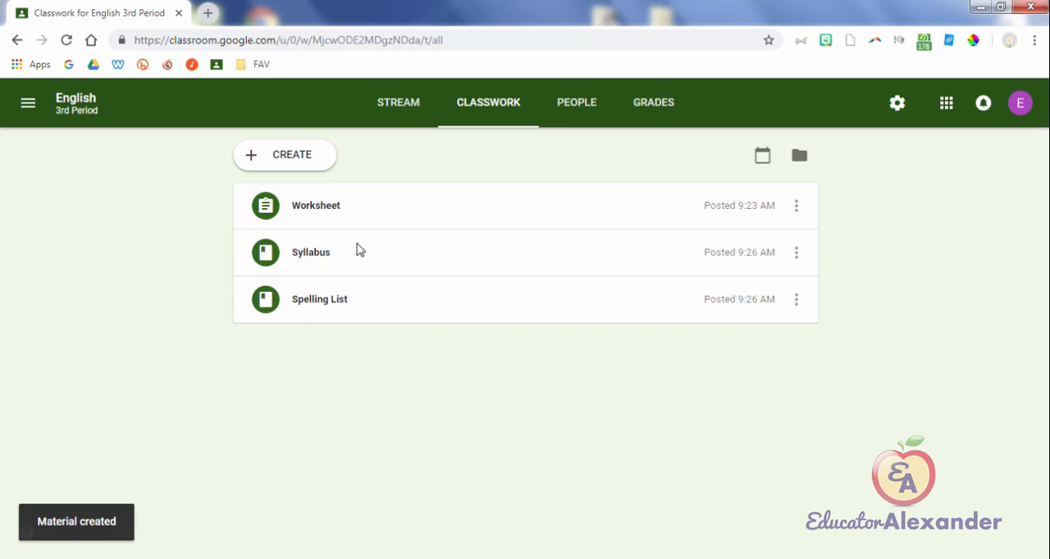
Step: Start reusing a post and browse the posts of the current English 3rd Period and the archived Delete 2018-2019 4th class
{"action": "key", "text": "Return"}
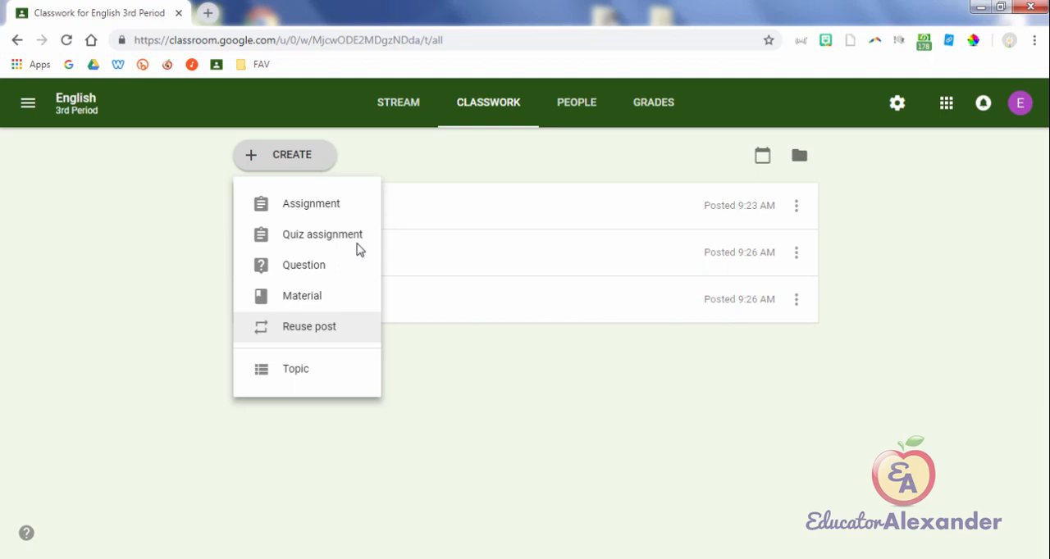
{"action": "key", "text": "Return"}
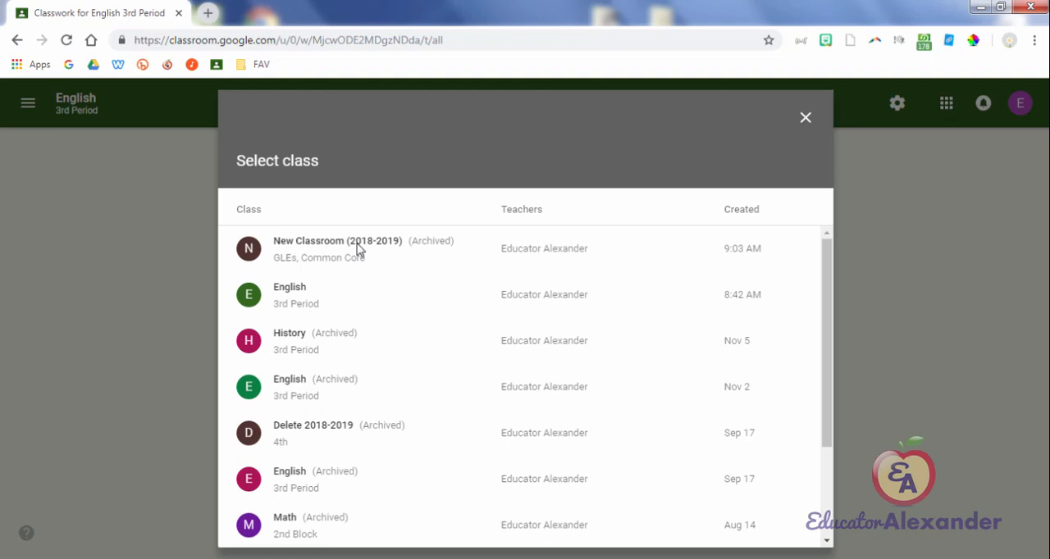
{"action": "left_click", "coordinate": [356, 250]}
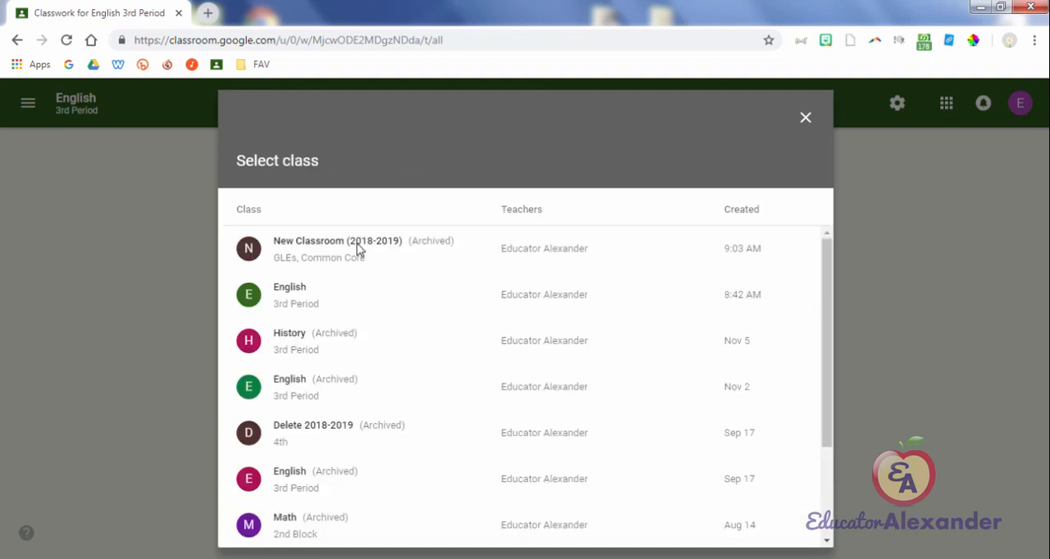
{"action": "left_click", "coordinate": [359, 248]}
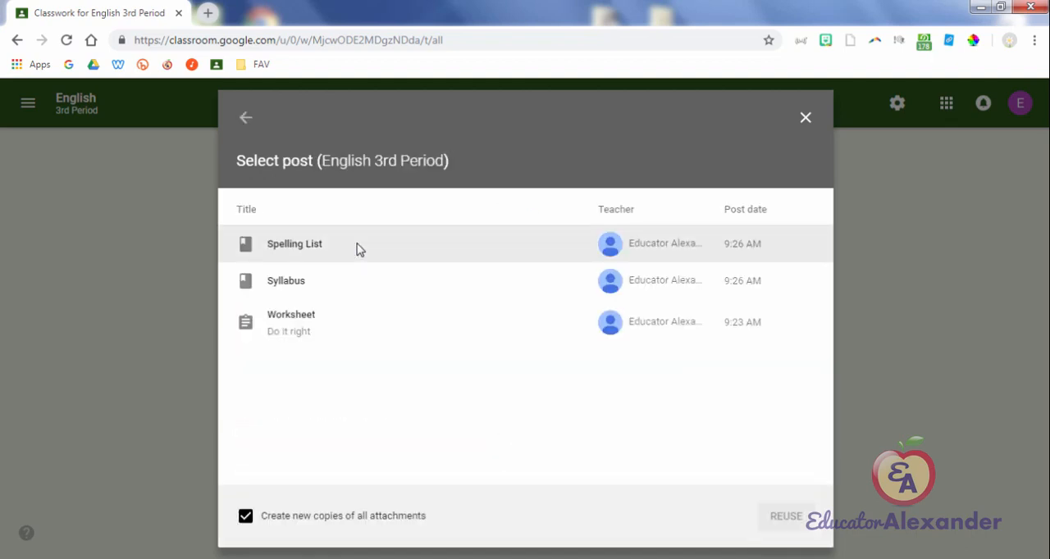
{"action": "left_click", "coordinate": [245, 118]}
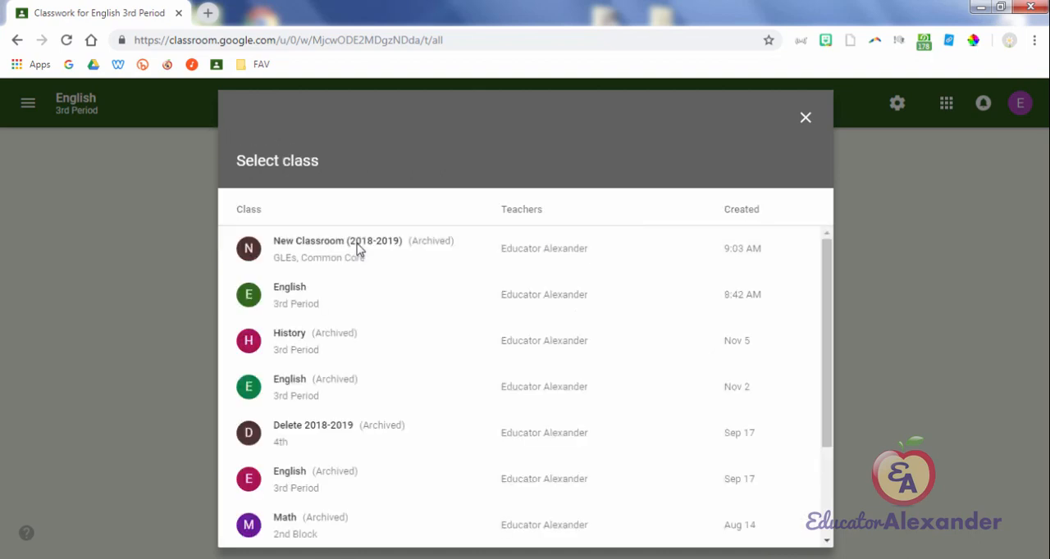
{"action": "left_click", "coordinate": [313, 432]}
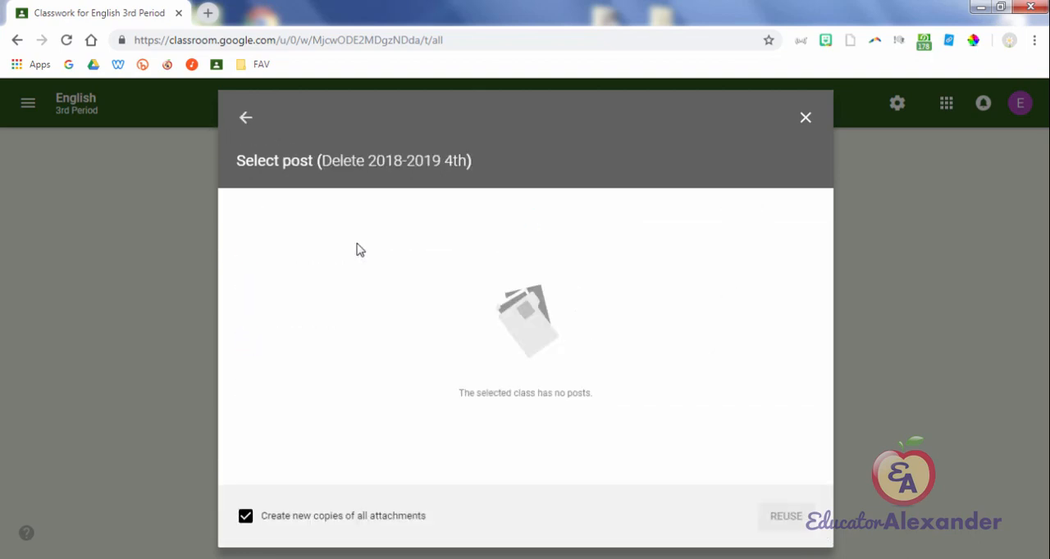
{"action": "left_click", "coordinate": [245, 117]}
Step: Reuse the post "tELL WHAT YOU DID LAST SUMMER in 250 words" from an archived English 3rd Period class and assign it
{"action": "scroll", "coordinate": [357, 248], "scroll_direction": "down", "scroll_amount": 2}
{"action": "left_click", "coordinate": [357, 248]}
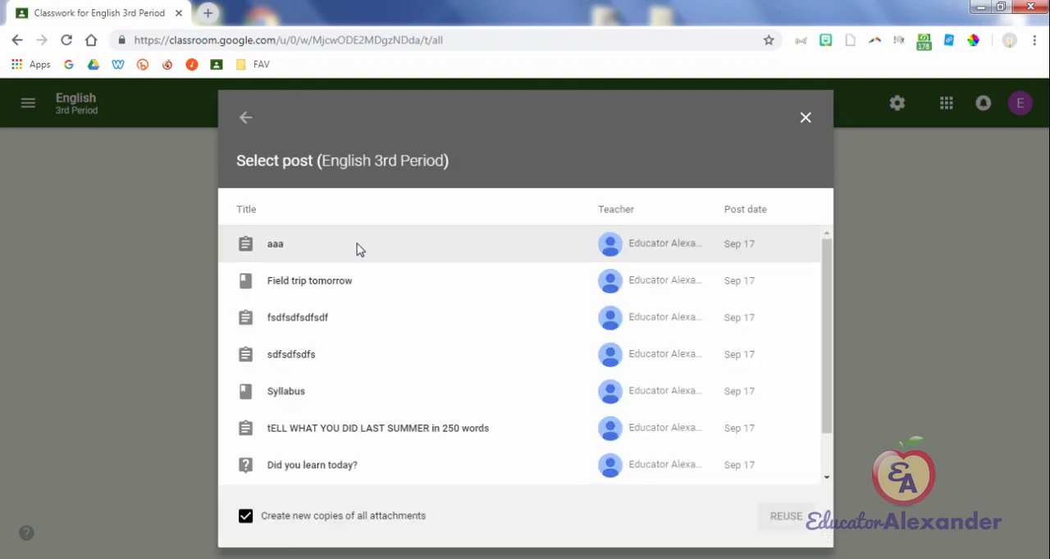
{"action": "left_click", "coordinate": [378, 428]}
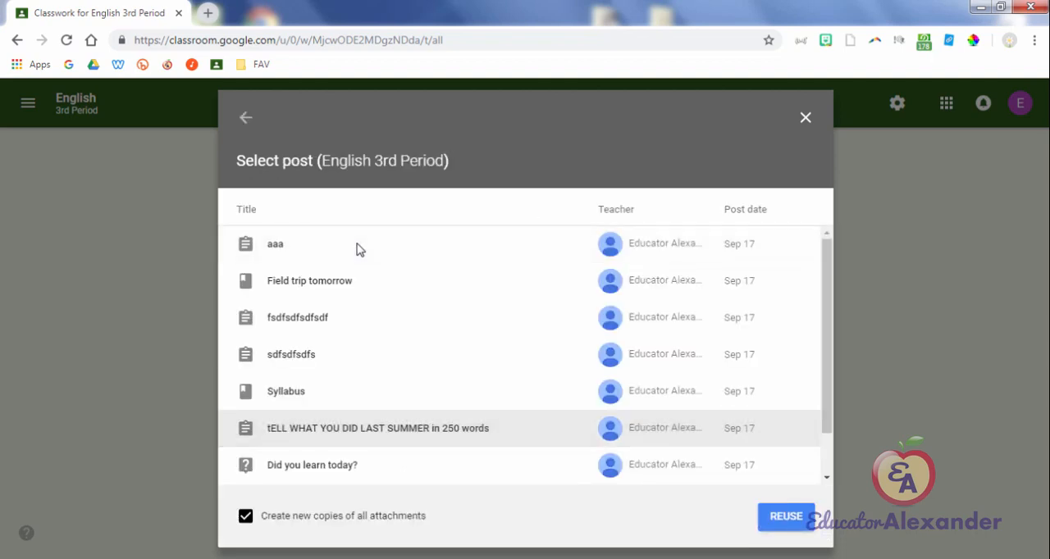
{"action": "left_click", "coordinate": [785, 516]}
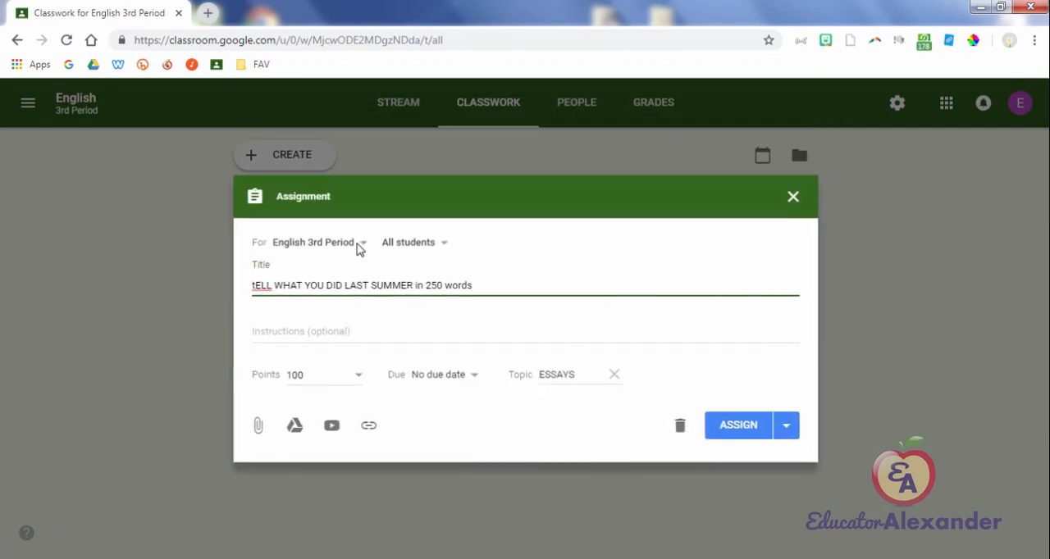
{"action": "key", "text": "Return"}
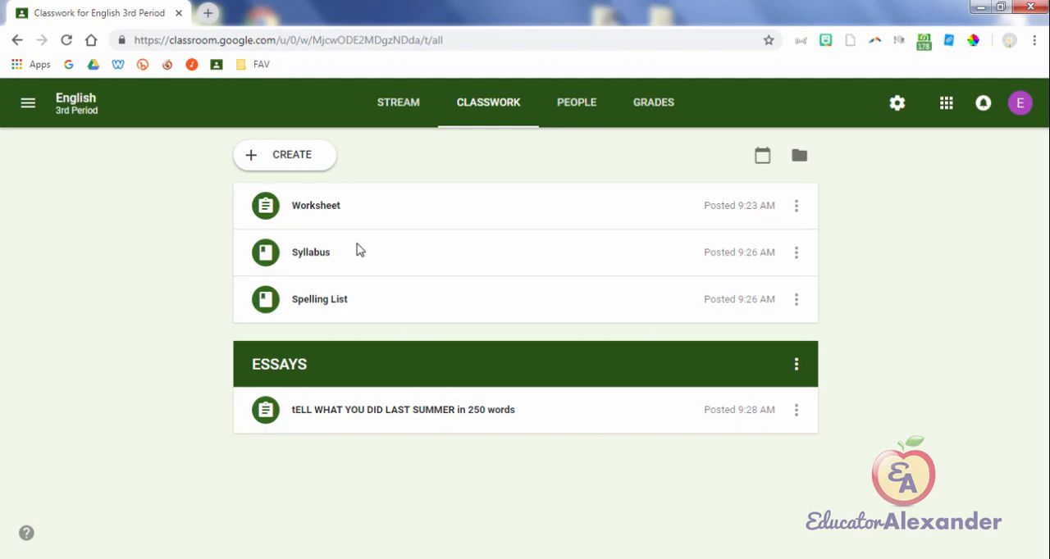
{"action": "left_click", "coordinate": [284, 155]}
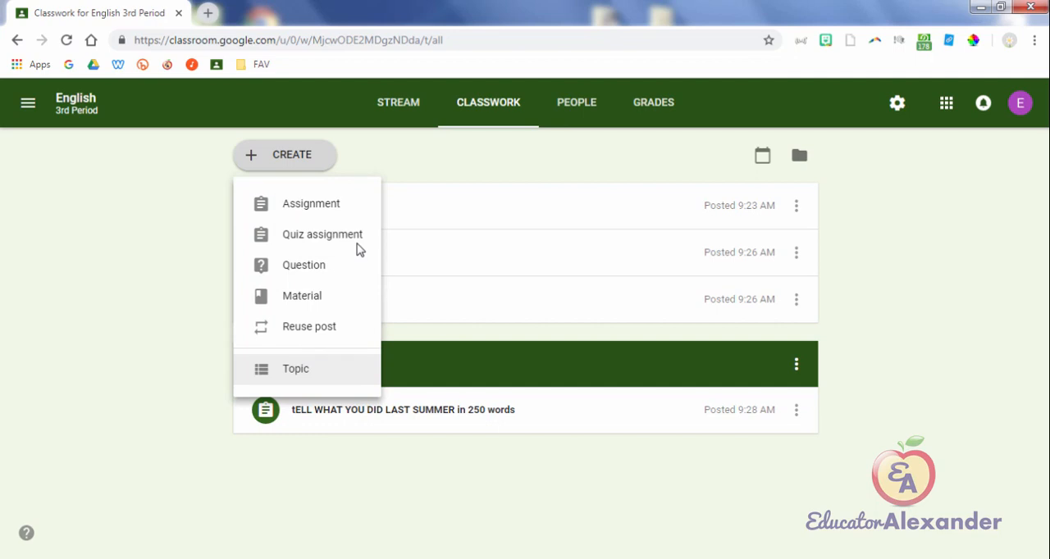
{"action": "key", "text": "Escape"}
{"action": "left_click", "coordinate": [1009, 40]}
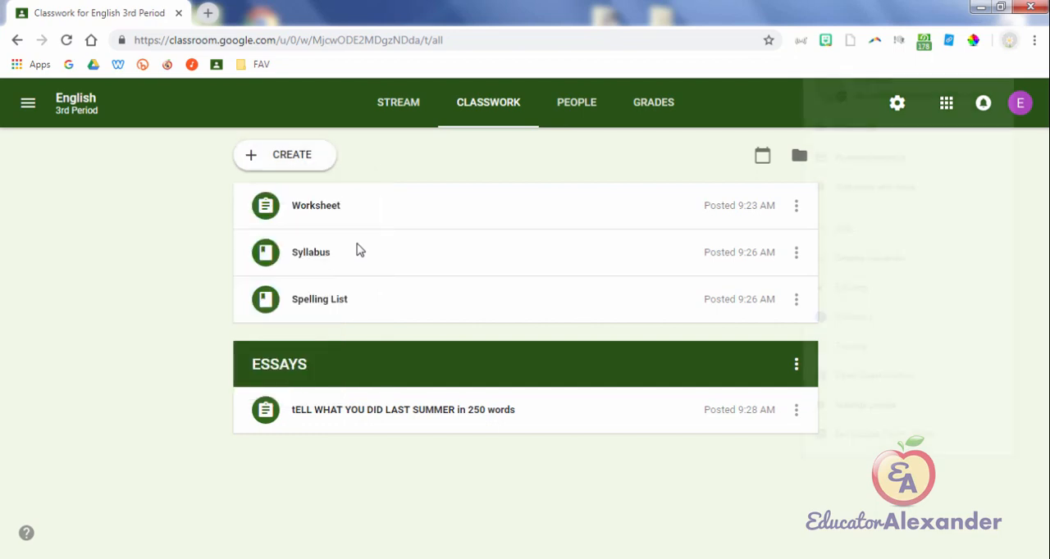
Step: Sign in to the training account by entering its account password, and open Google Classroom
{"action": "left_click", "coordinate": [848, 350]}
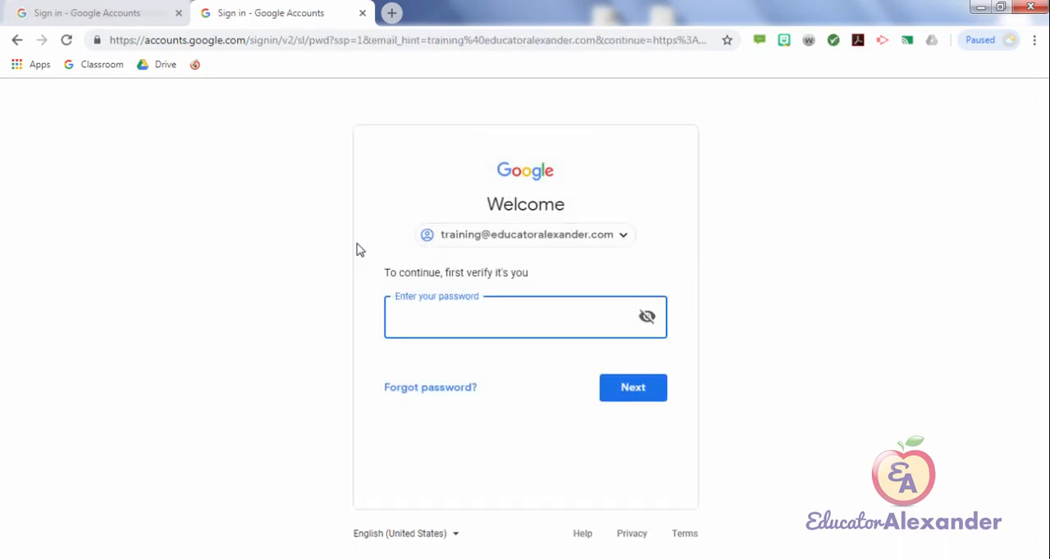
{"action": "type", "text": "*********"}
{"action": "key", "text": "Return"}
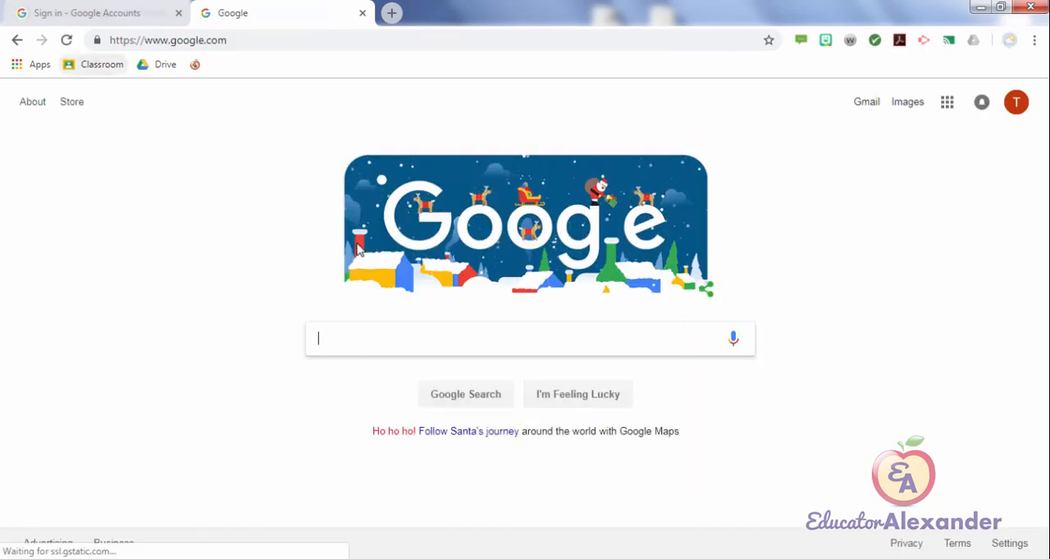
{"action": "left_click", "coordinate": [95, 65]}
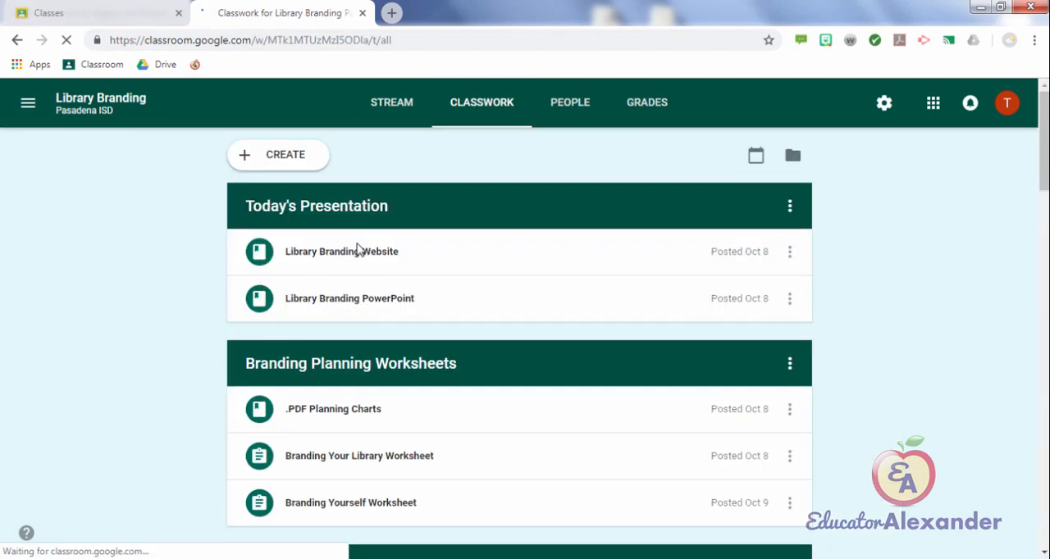
Step: Examine how the Library Branding class organizes its classwork posts under topics, from Today's Presentation through Tools for Brand
{"action": "scroll", "coordinate": [356, 250], "scroll_direction": "down", "scroll_amount": 5}
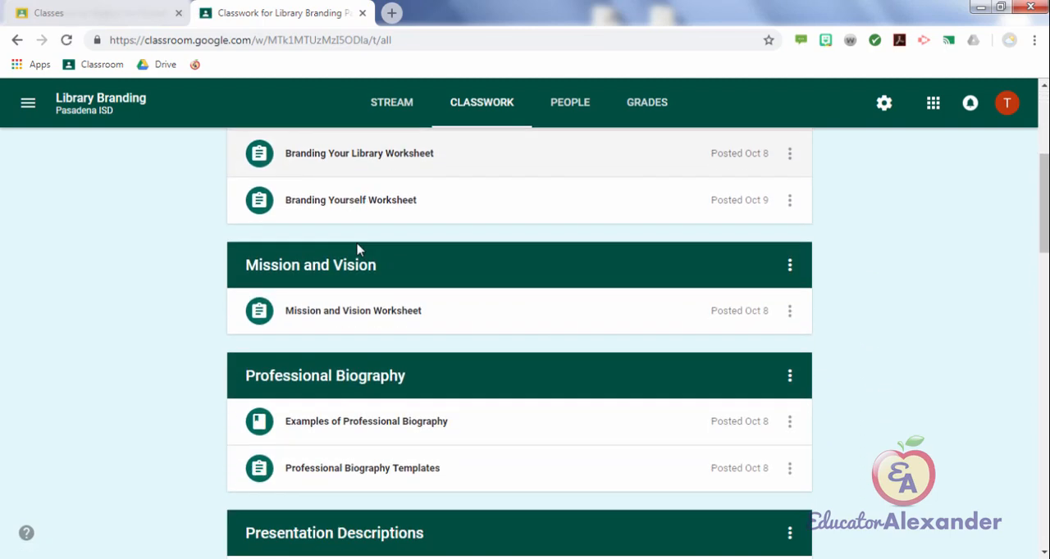
{"action": "scroll", "coordinate": [357, 250], "scroll_direction": "down", "scroll_amount": 4}
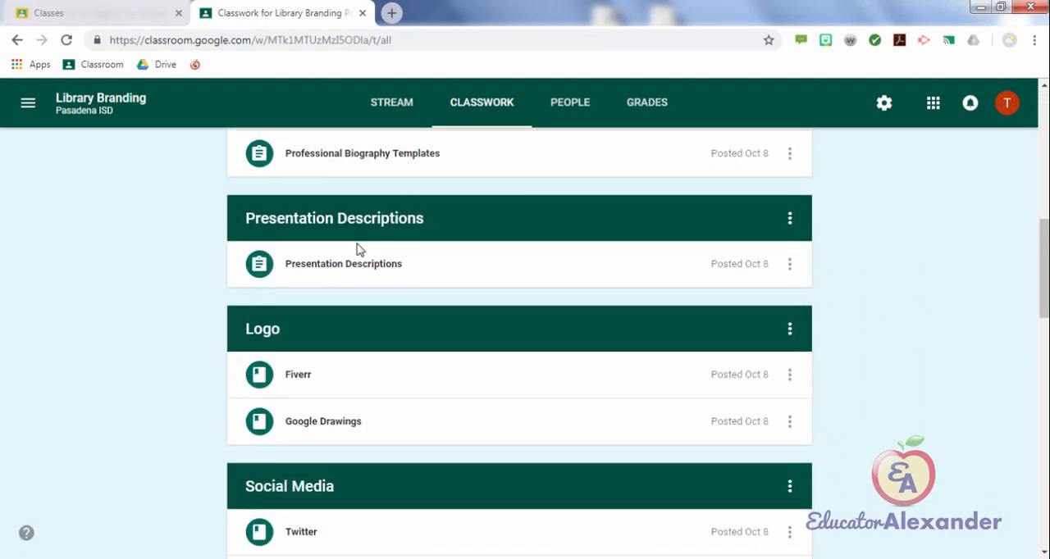
{"action": "scroll", "coordinate": [357, 250], "scroll_direction": "down", "scroll_amount": 4}
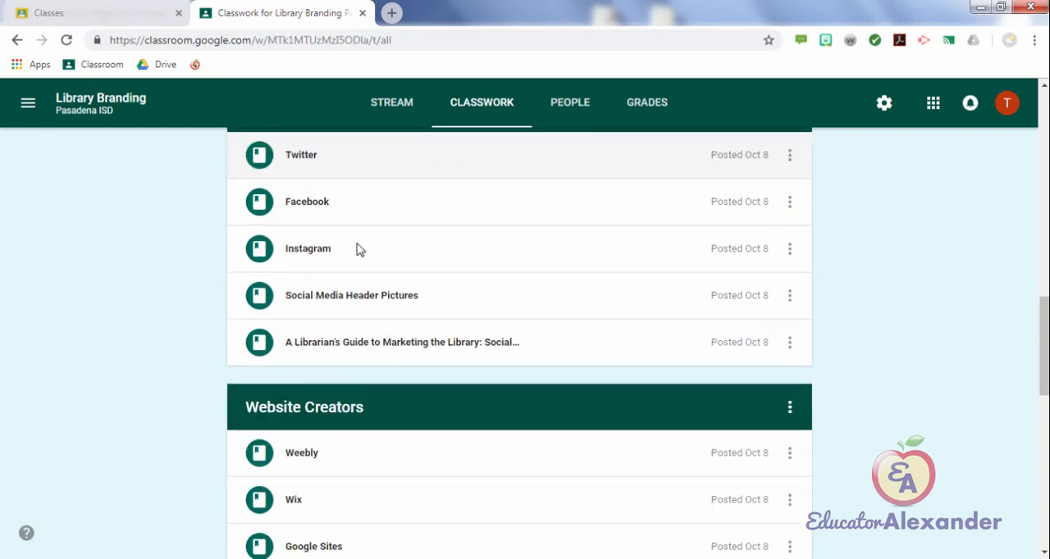
{"action": "scroll", "coordinate": [357, 250], "scroll_direction": "down", "scroll_amount": 4}
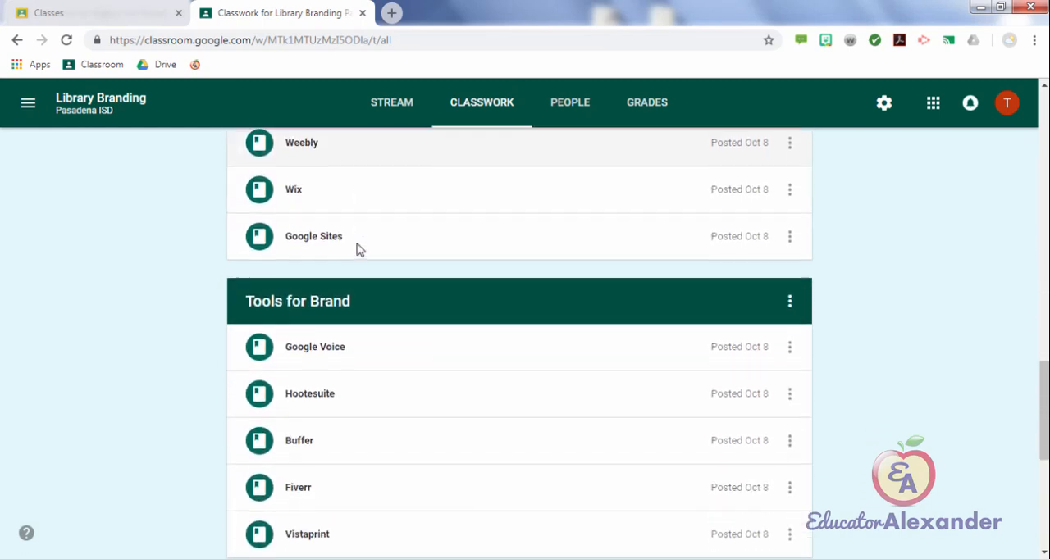
{"action": "scroll", "coordinate": [356, 250], "scroll_direction": "down", "scroll_amount": 3}
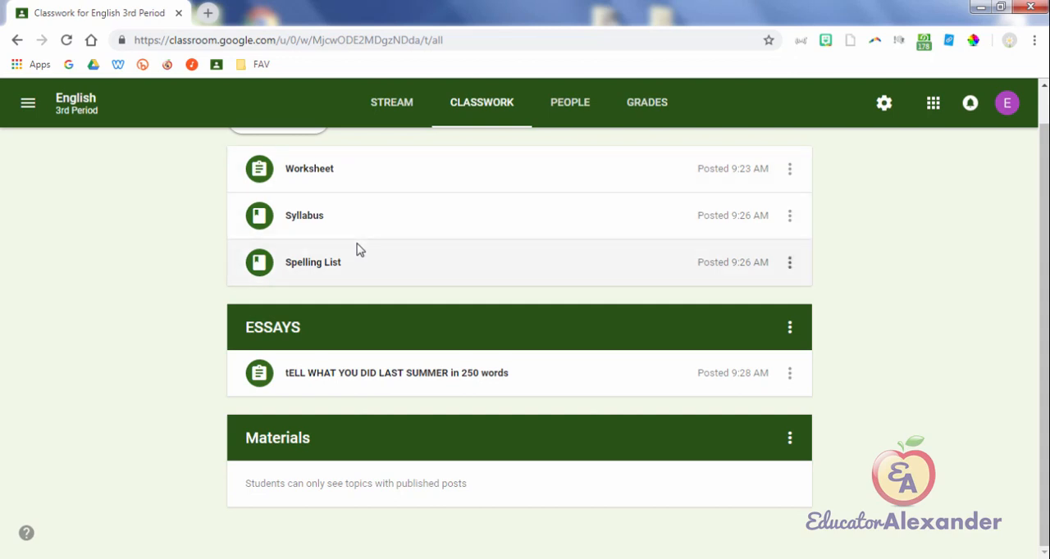
Step: Assign the Spelling List material in English 3rd Period to the Materials topic and save it
{"action": "left_click", "coordinate": [788, 262]}
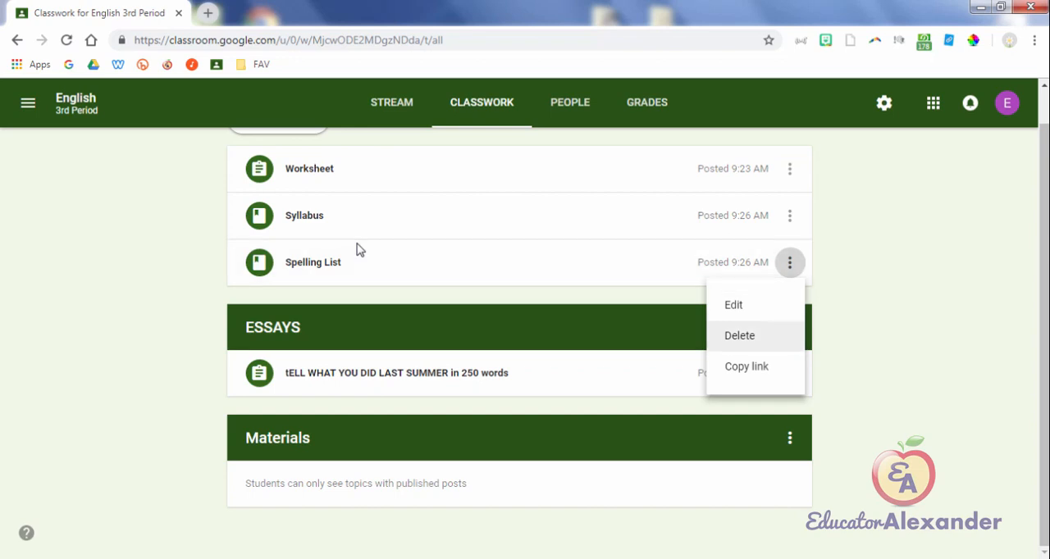
{"action": "left_click", "coordinate": [733, 304]}
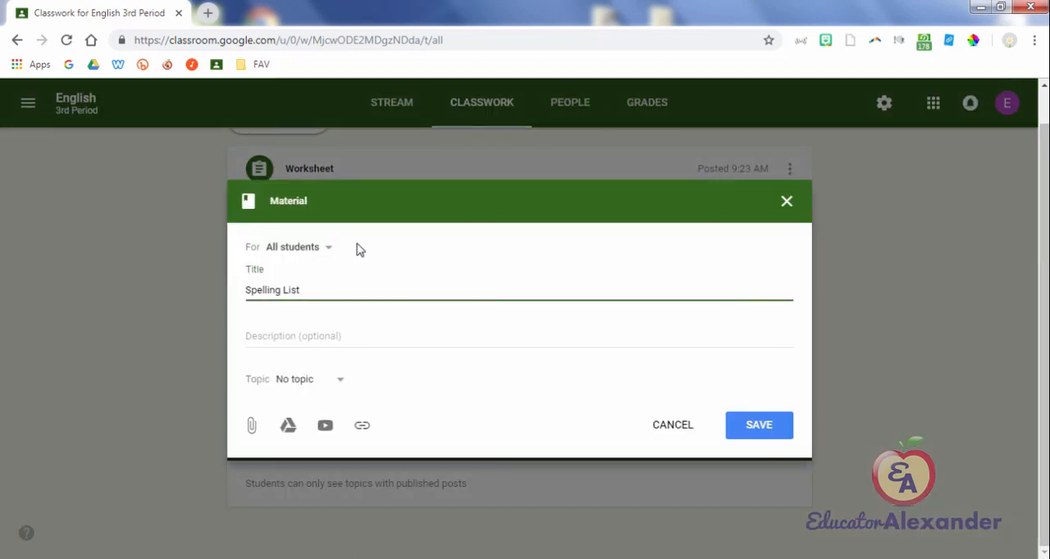
{"action": "left_click", "coordinate": [310, 379]}
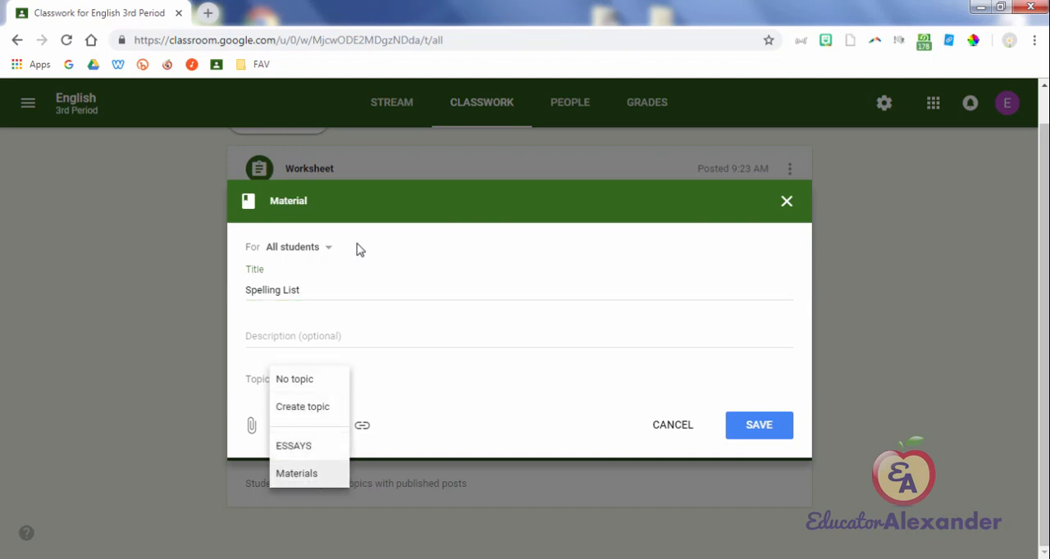
{"action": "left_click", "coordinate": [296, 473]}
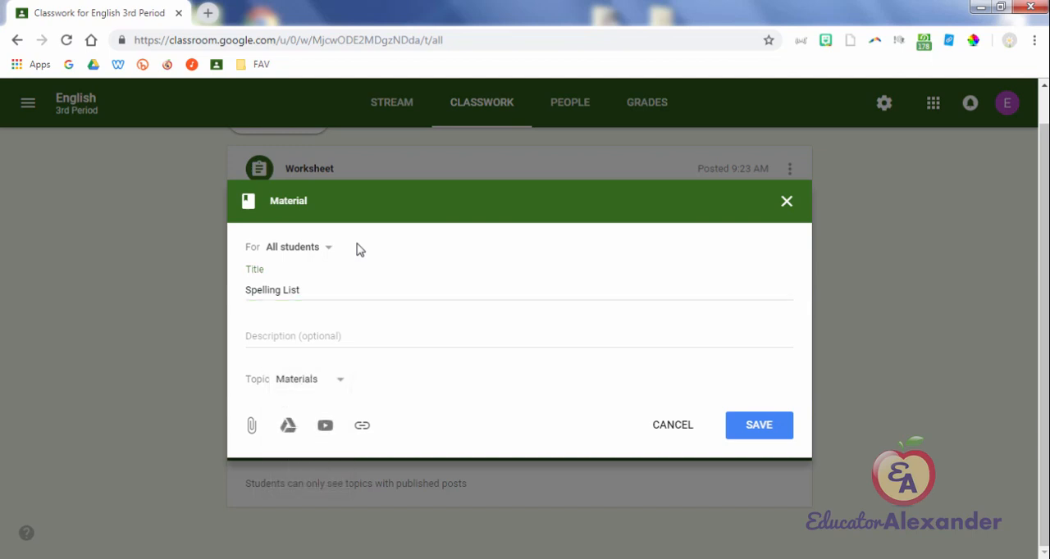
{"action": "left_click", "coordinate": [758, 425]}
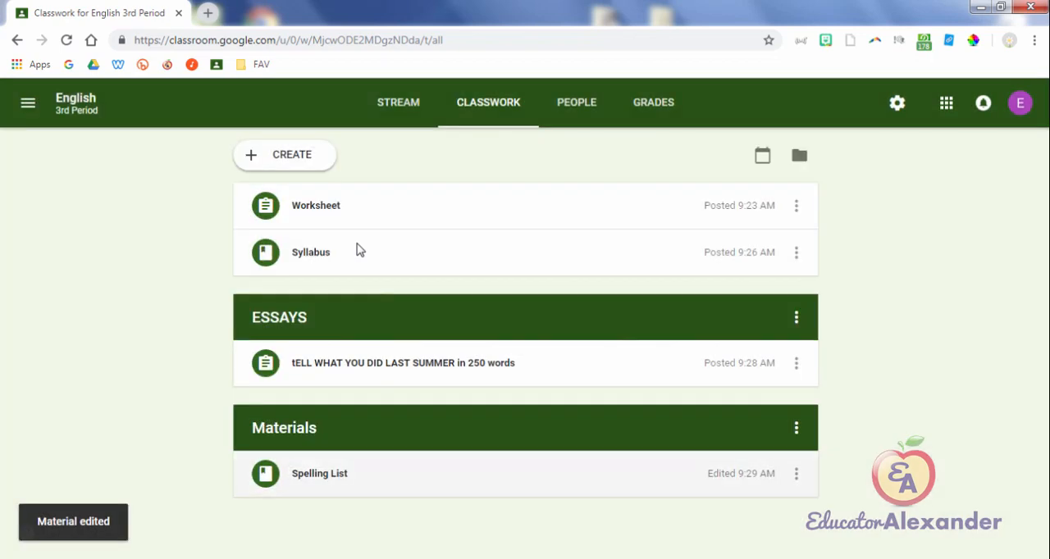
{"action": "left_click", "coordinate": [795, 363]}
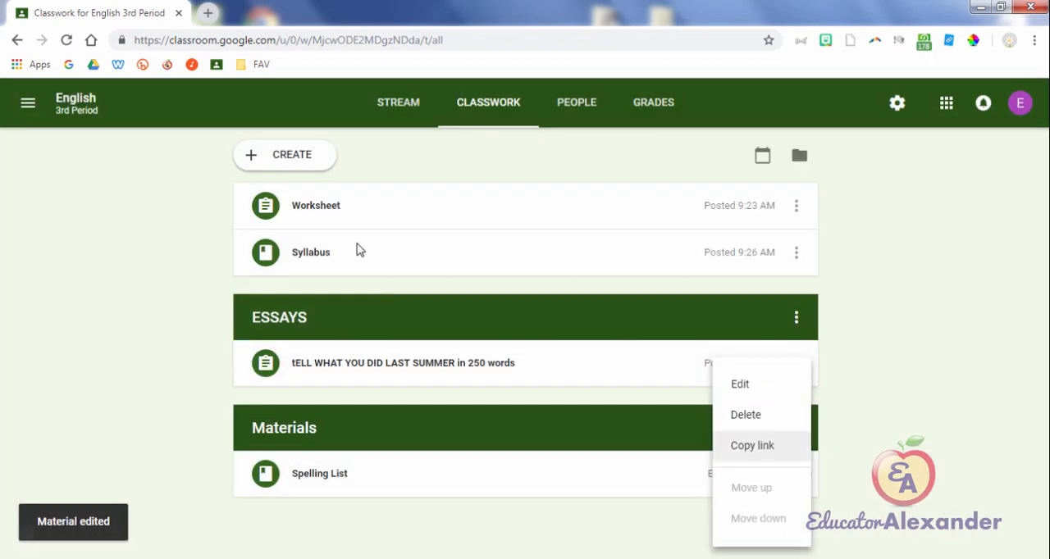
{"action": "left_click", "coordinate": [739, 384]}
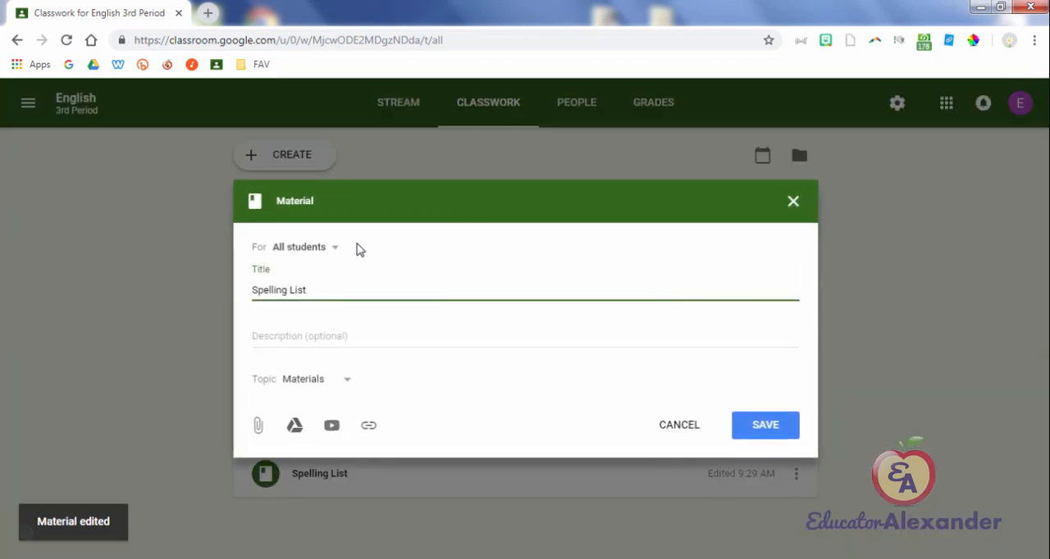
{"action": "left_click", "coordinate": [307, 379]}
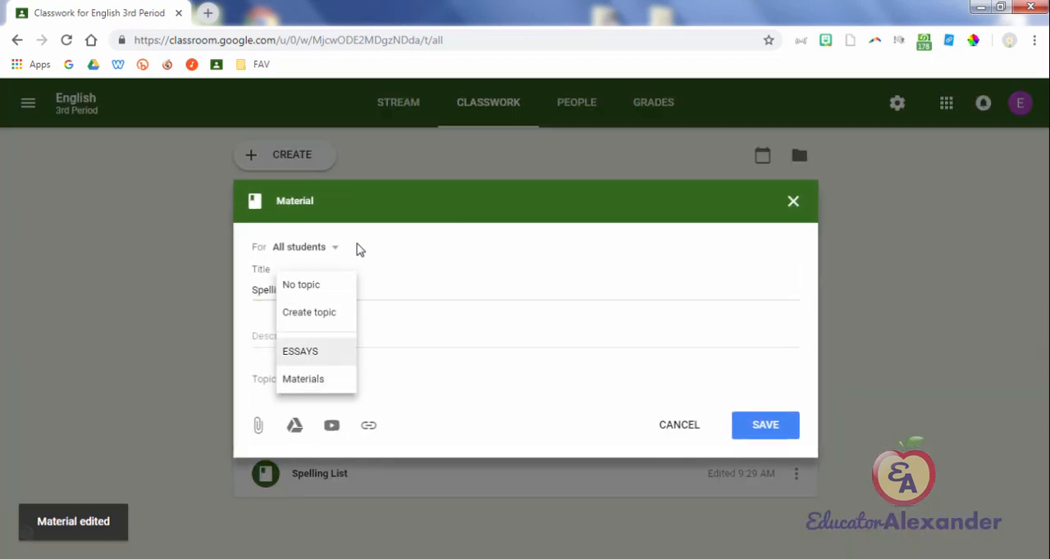
{"action": "left_click", "coordinate": [793, 201]}
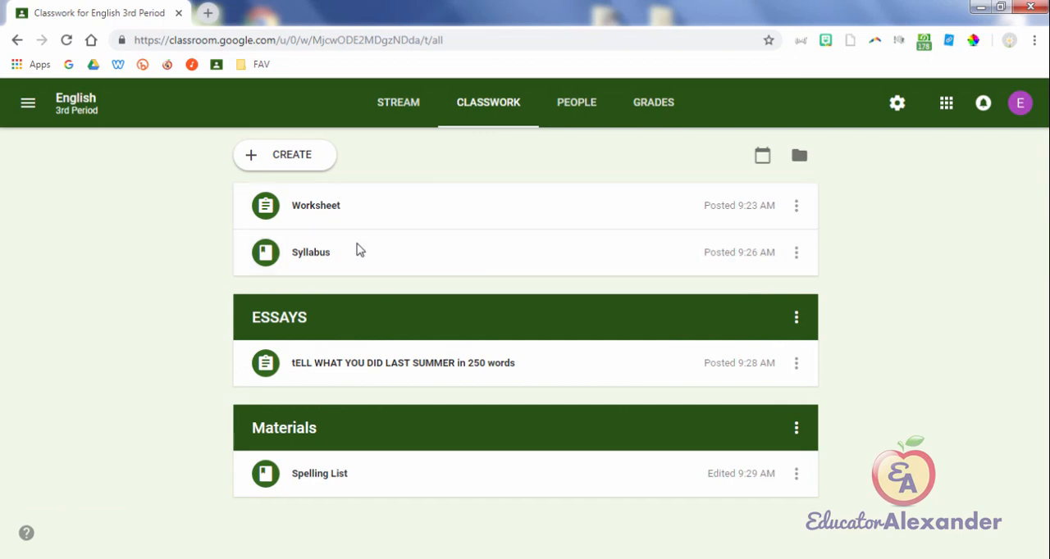
Step: Start a new assignment for English 3rd Period and choose to create a new topic for it
{"action": "left_click", "coordinate": [280, 155]}
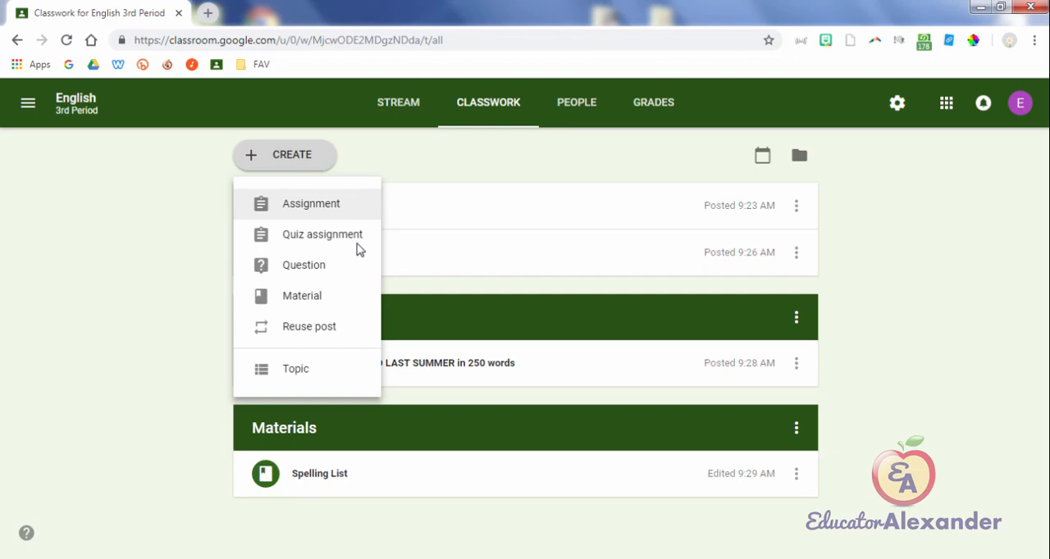
{"action": "left_click", "coordinate": [311, 203]}
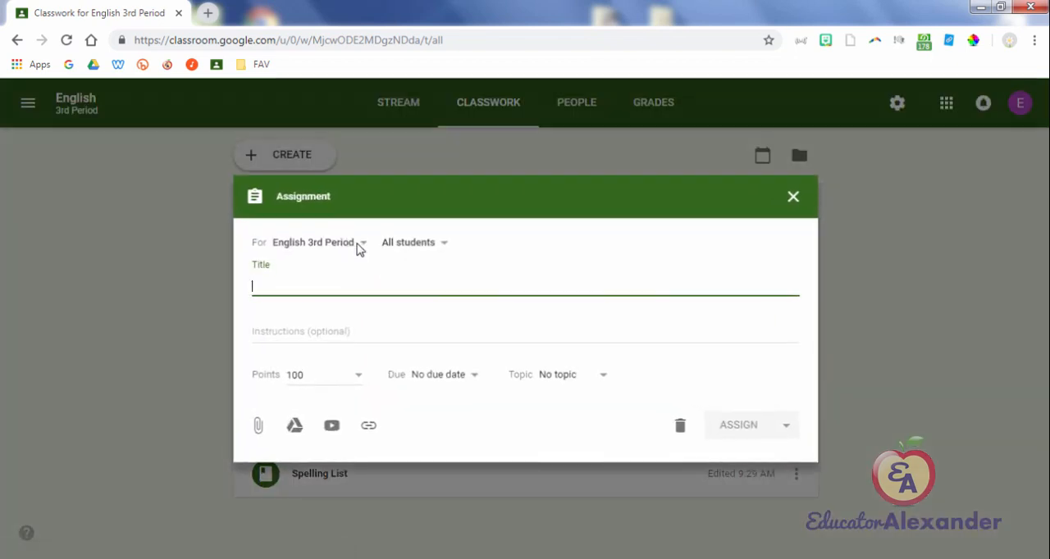
{"action": "left_click", "coordinate": [572, 374]}
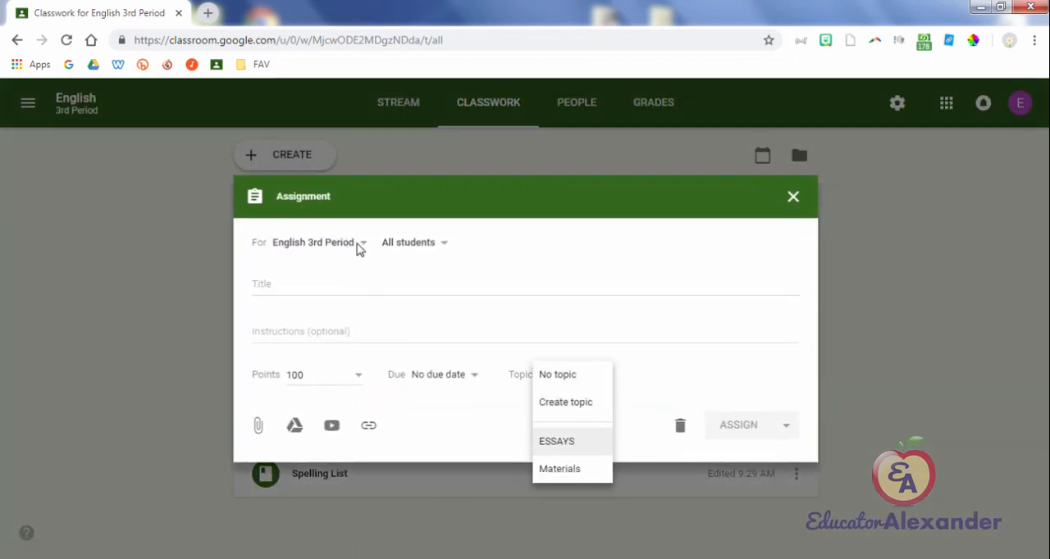
{"action": "left_click", "coordinate": [557, 441]}
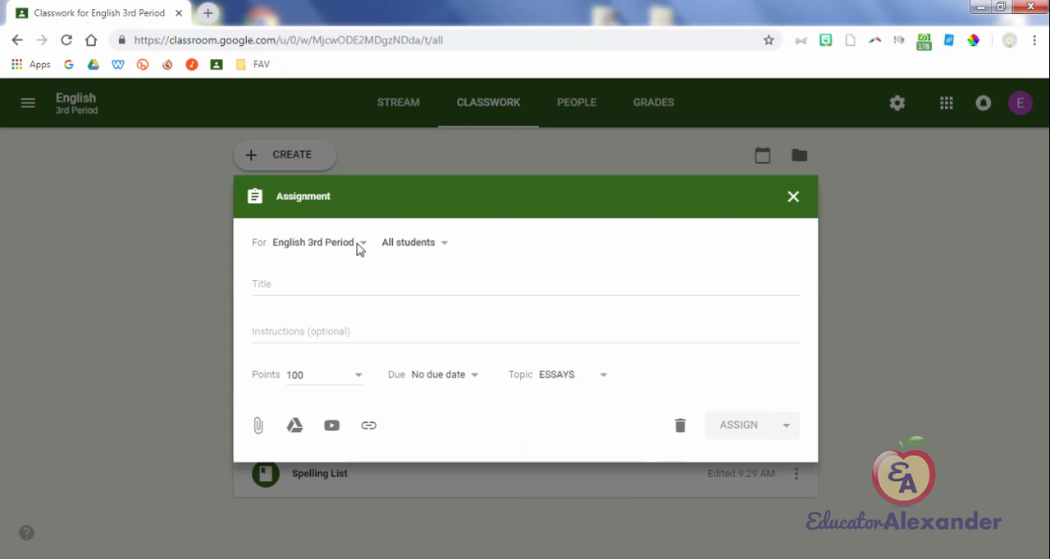
{"action": "left_click", "coordinate": [571, 374]}
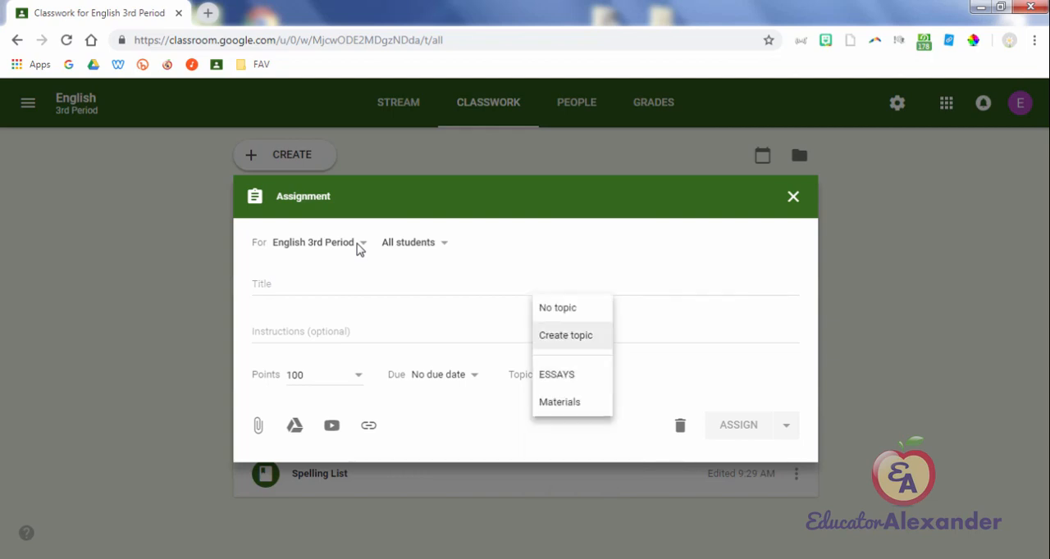
{"action": "left_click", "coordinate": [565, 335]}
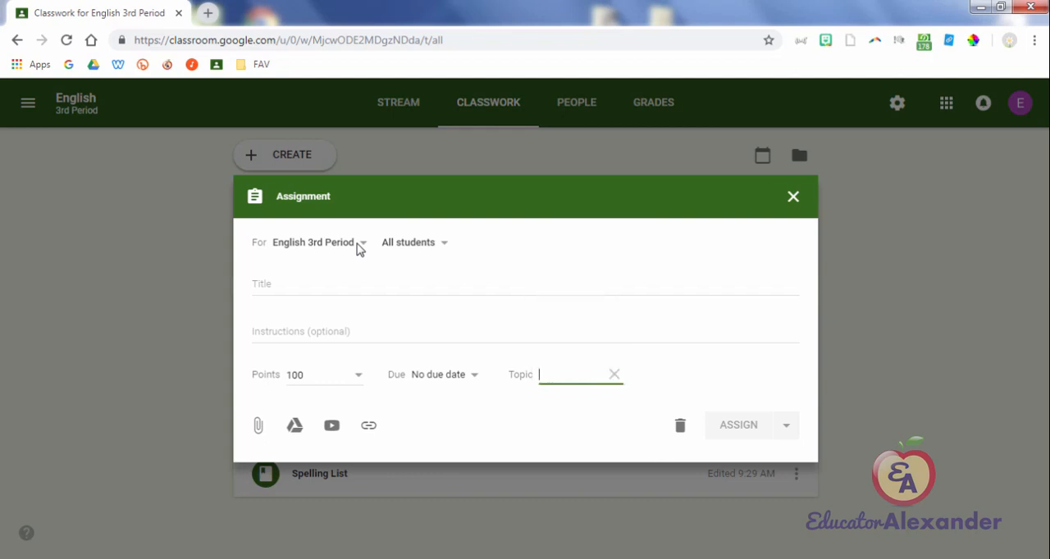
Step: Title the assignment "reading passage", name its new topic "Reading", and assign it
{"action": "left_click", "coordinate": [364, 284]}
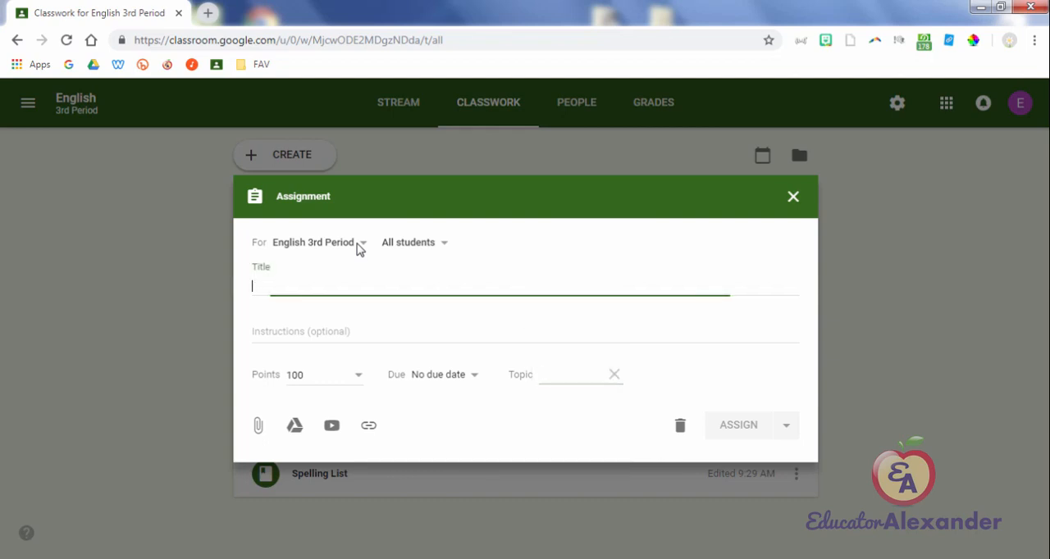
{"action": "type", "text": "readi"}
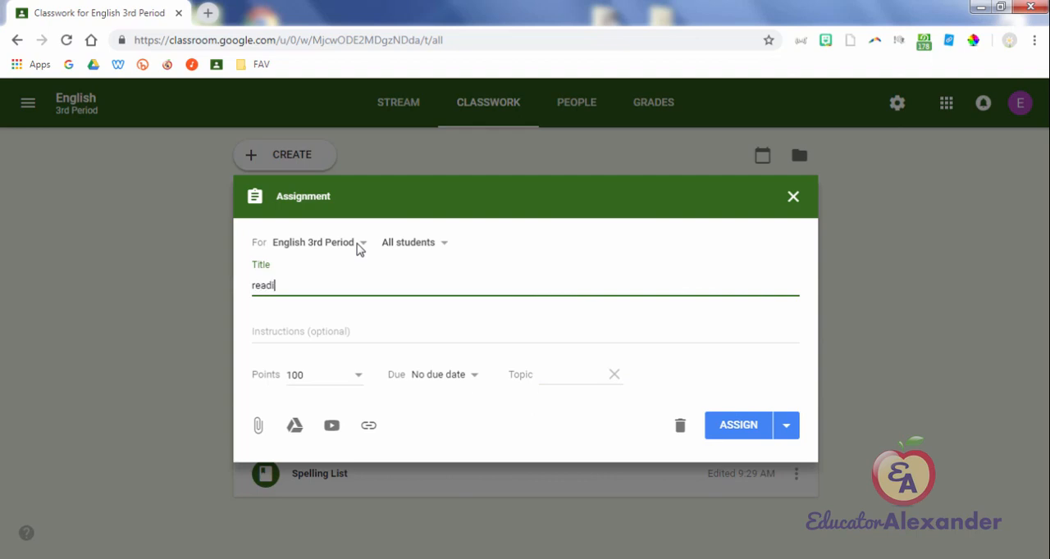
{"action": "type", "text": "ng passage"}
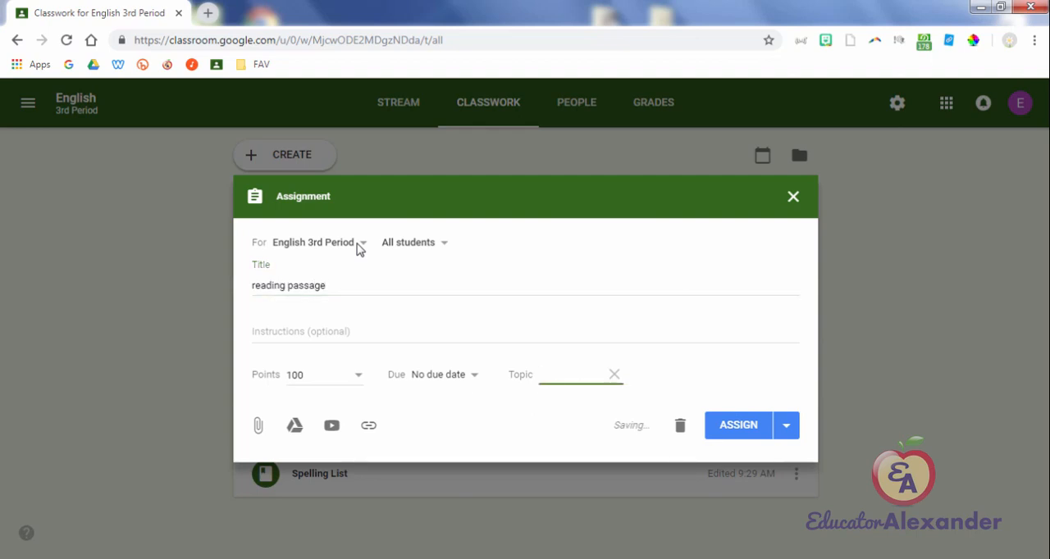
{"action": "type", "text": "Reading"}
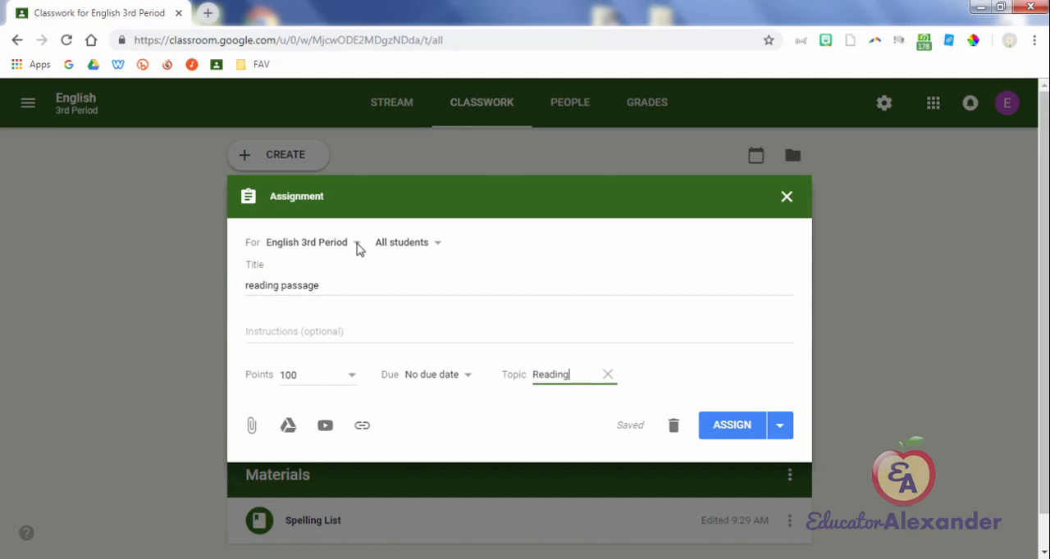
{"action": "left_click", "coordinate": [357, 244]}
{"action": "key", "text": "Return"}
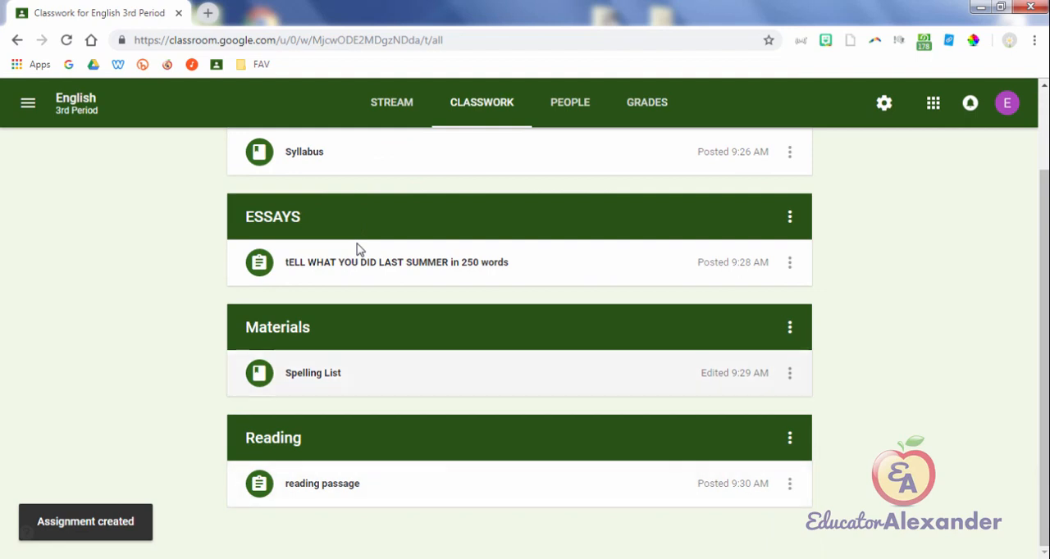
{"action": "scroll", "coordinate": [356, 249], "scroll_direction": "up", "scroll_amount": 2}
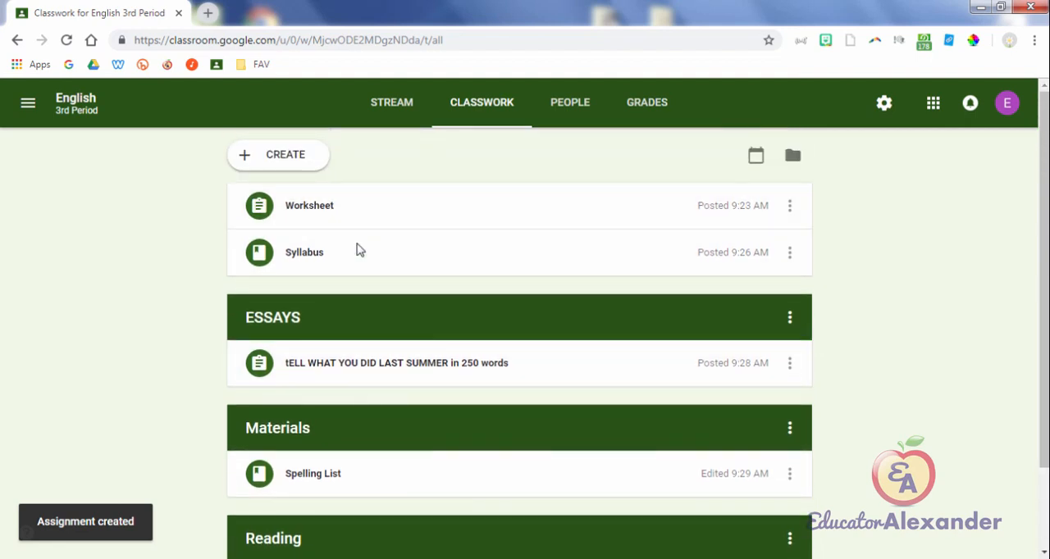
{"action": "left_click", "coordinate": [278, 155]}
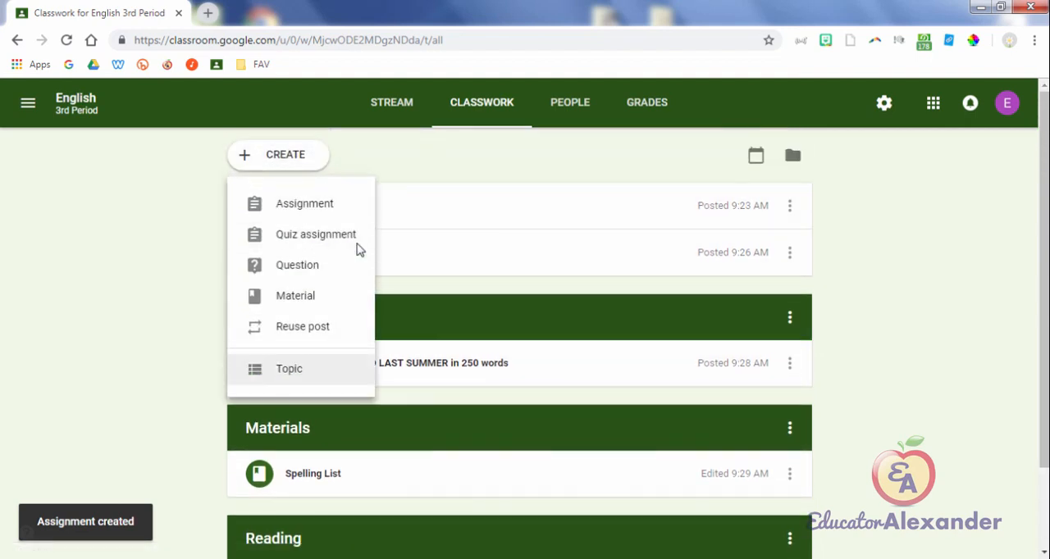
{"action": "key", "text": "Escape"}
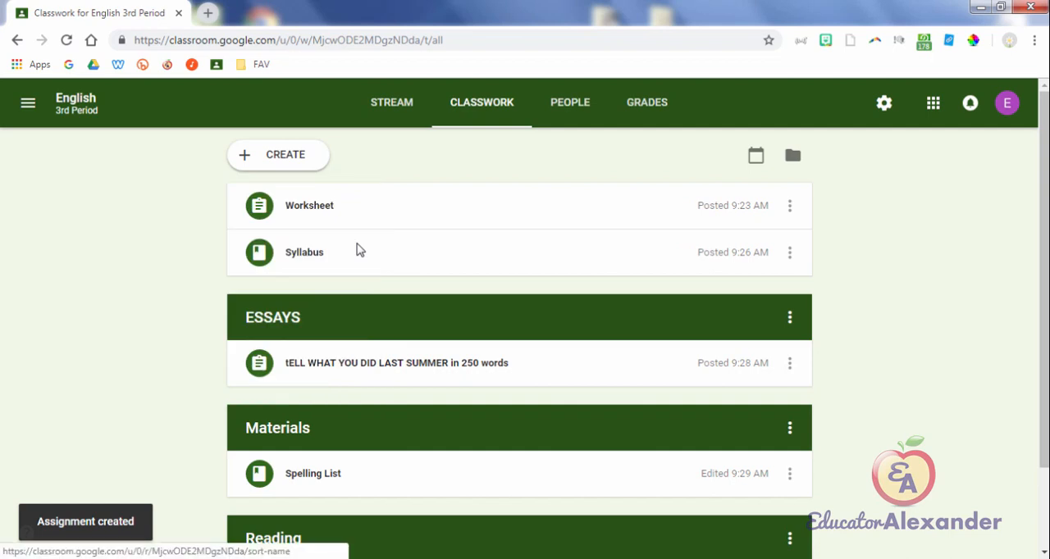
{"action": "scroll", "coordinate": [357, 250], "scroll_direction": "down", "scroll_amount": 2}
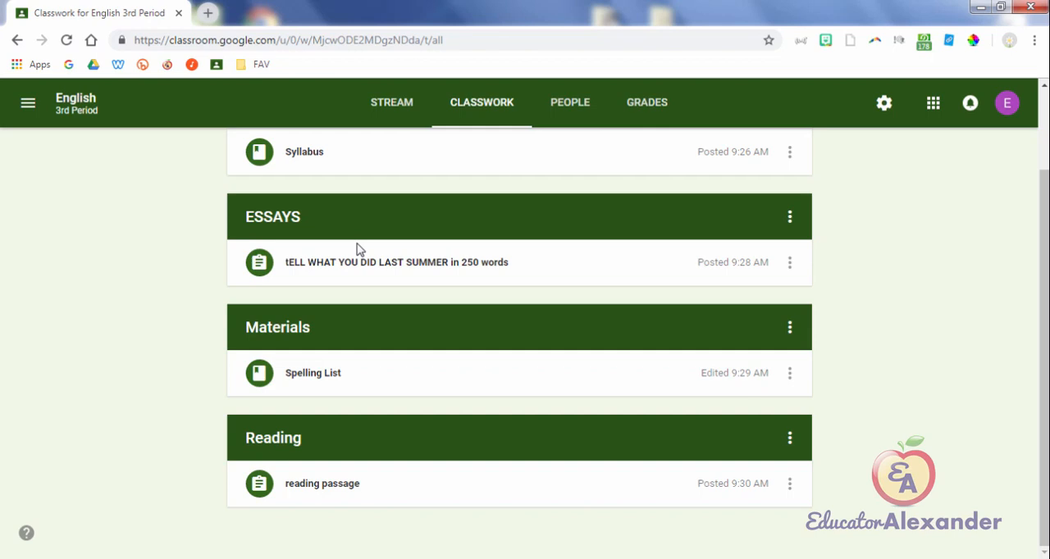
Step: Move the Reading topic up above Materials and ESSAYS in English 3rd Period's classwork
{"action": "left_click_drag", "start_coordinate": [369, 438], "coordinate": [357, 245]}
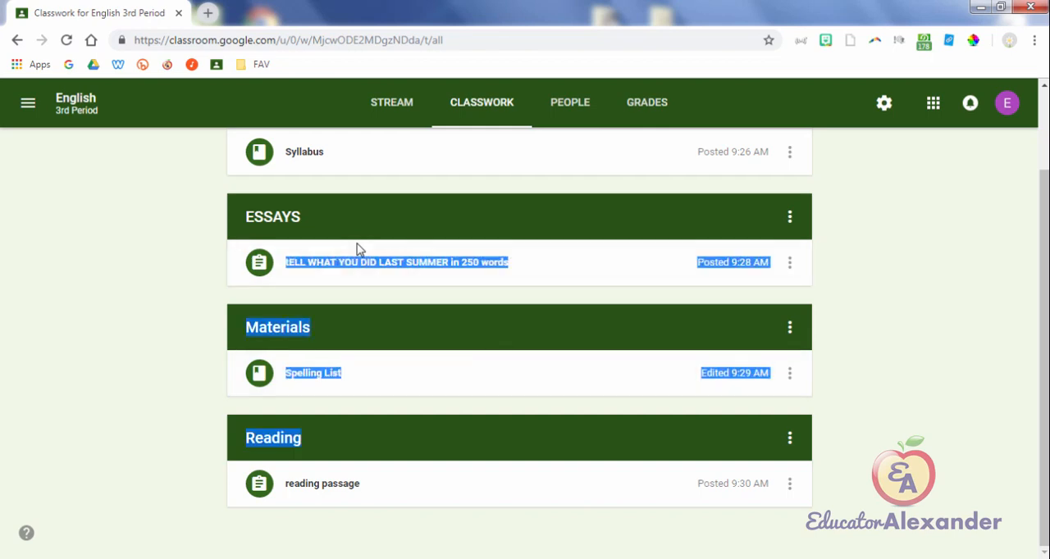
{"action": "left_click", "coordinate": [357, 248]}
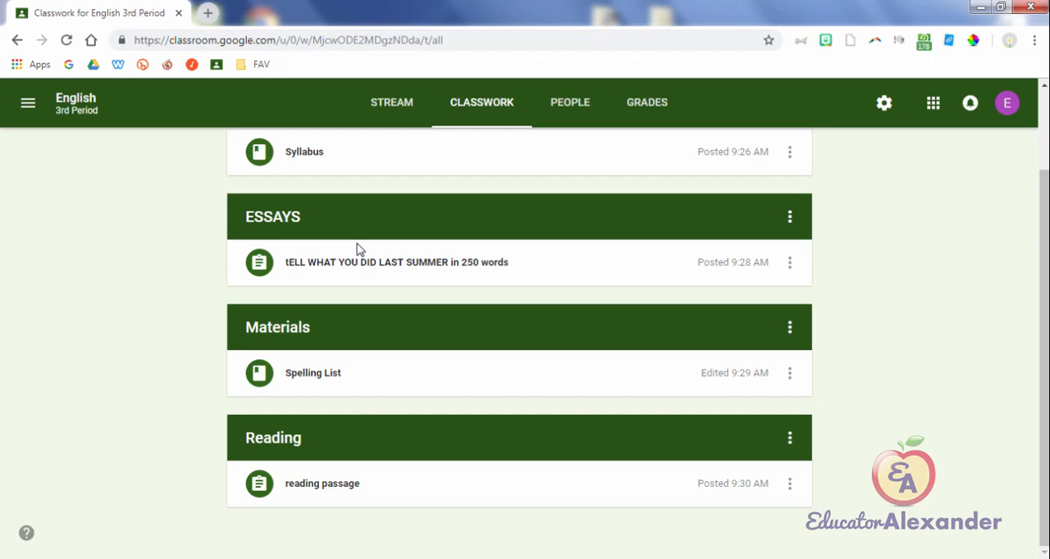
{"action": "left_click", "coordinate": [789, 373]}
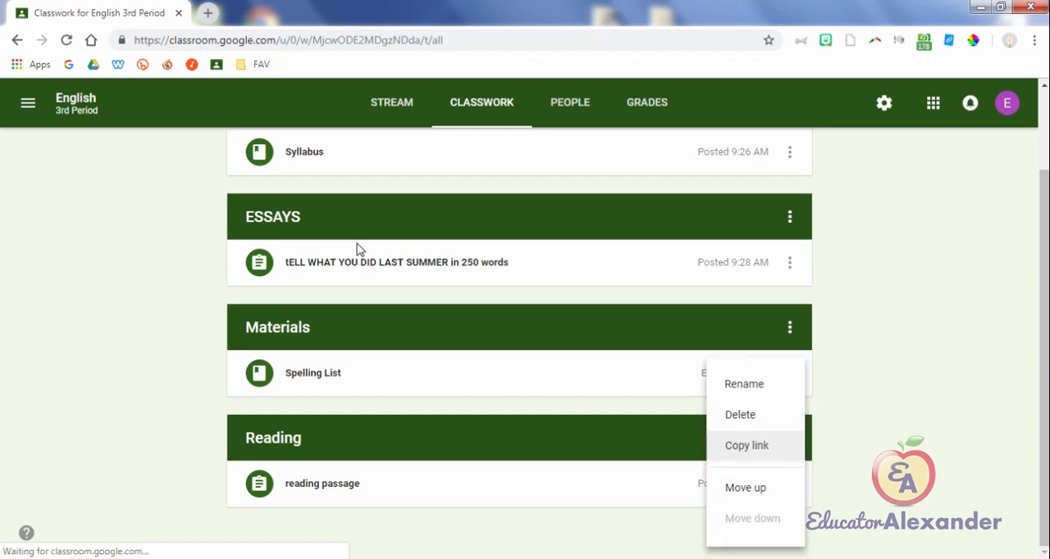
{"action": "key", "text": "Return"}
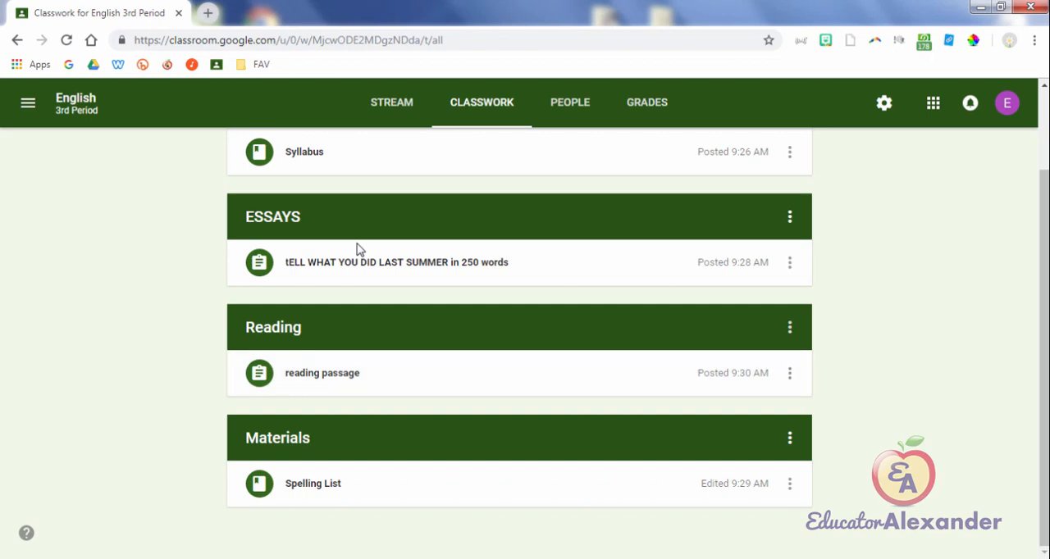
{"action": "left_click", "coordinate": [790, 327]}
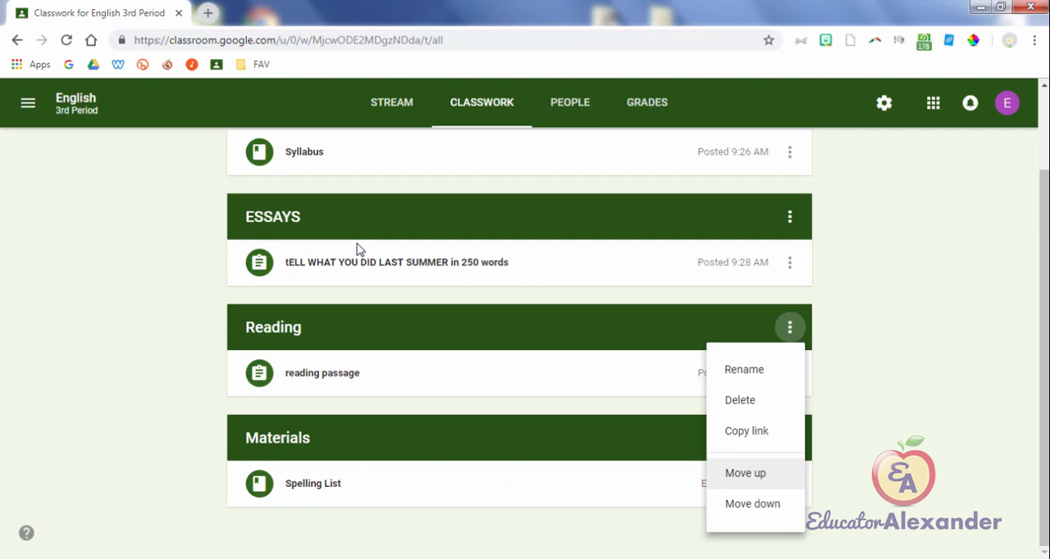
{"action": "key", "text": "Return"}
{"action": "scroll", "coordinate": [358, 250], "scroll_direction": "up", "scroll_amount": 2}
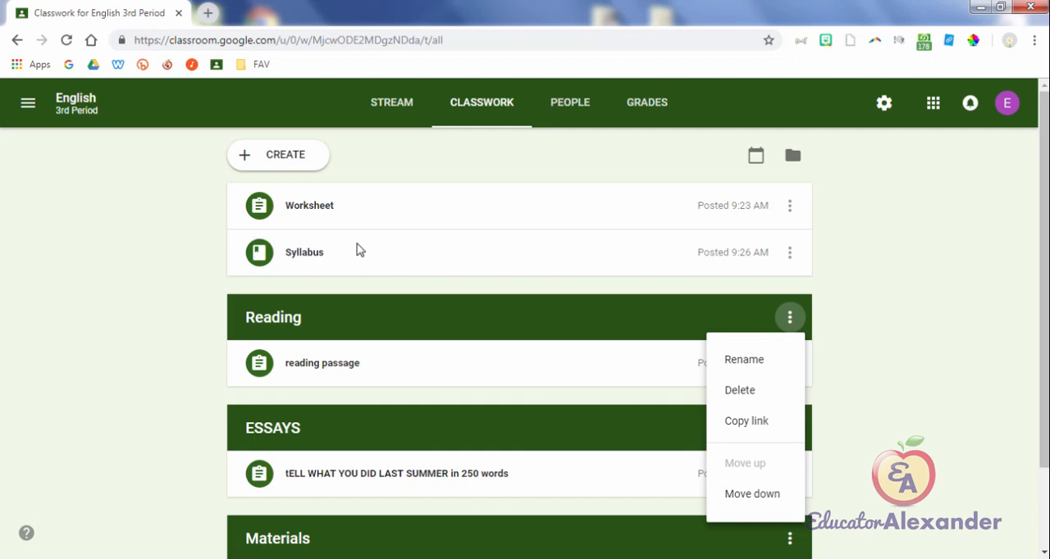
{"action": "key", "text": "Escape"}
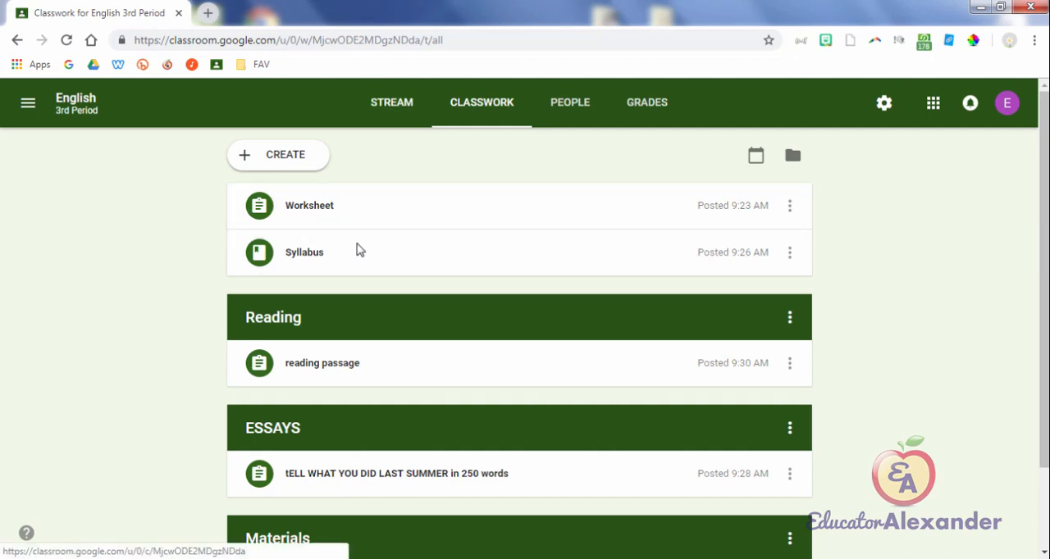
Step: Review the class stream's posts from the reading passage assignment down to the field trip announcement, and return to the classwork
{"action": "left_click", "coordinate": [392, 103]}
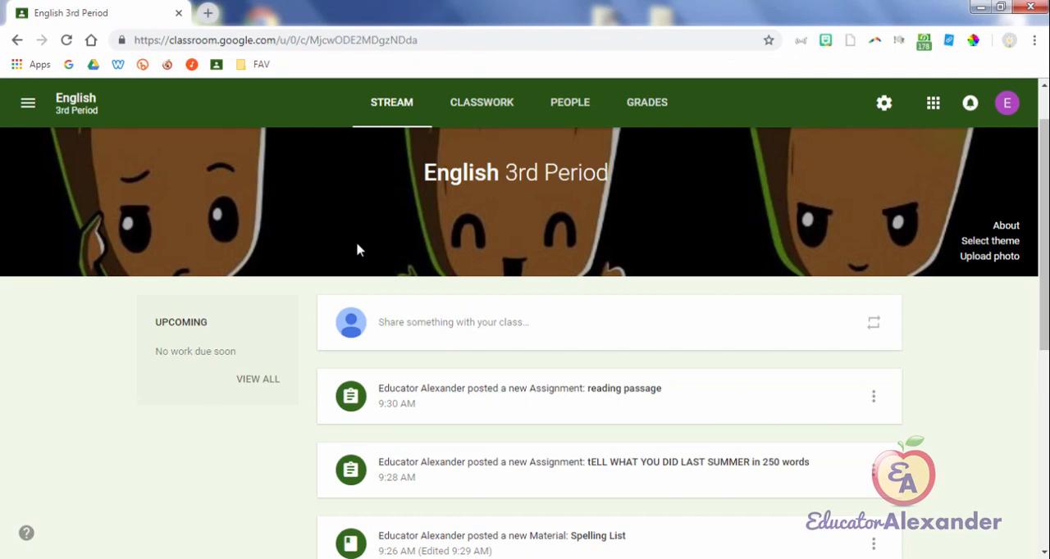
{"action": "scroll", "coordinate": [357, 249], "scroll_direction": "down", "scroll_amount": 5}
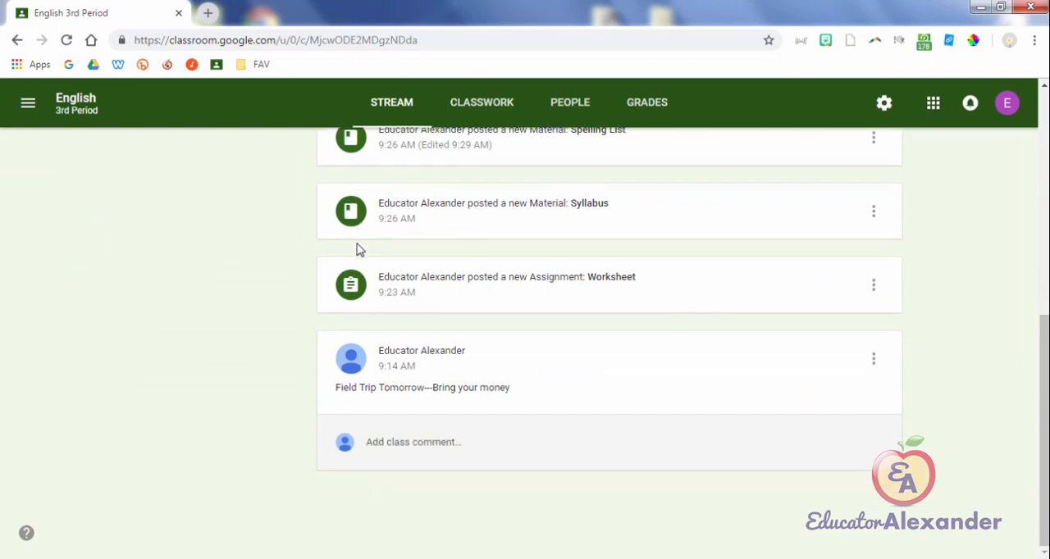
{"action": "scroll", "coordinate": [358, 249], "scroll_direction": "up", "scroll_amount": 2}
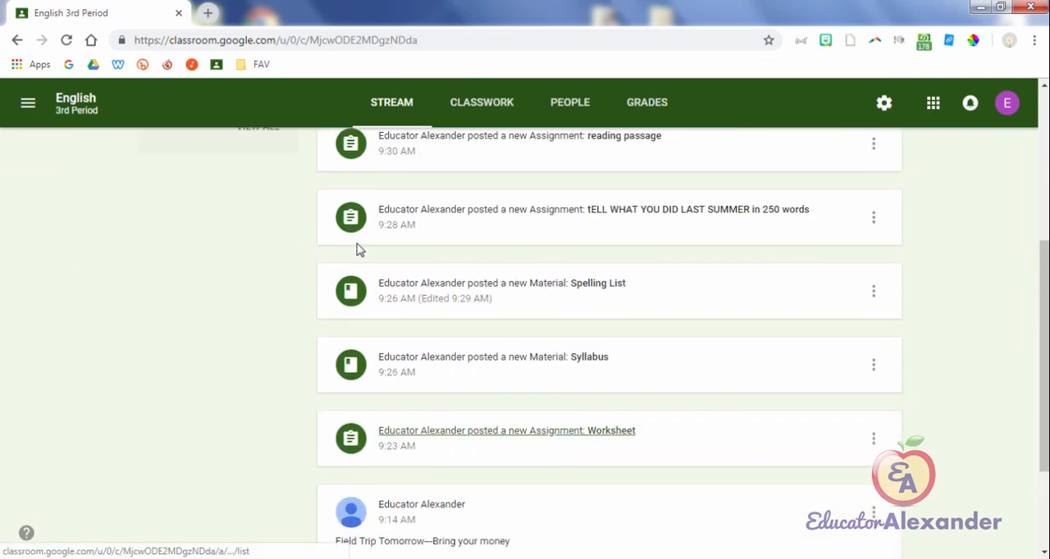
{"action": "scroll", "coordinate": [358, 249], "scroll_direction": "up", "scroll_amount": 1}
{"action": "scroll", "coordinate": [358, 249], "scroll_direction": "up", "scroll_amount": 1}
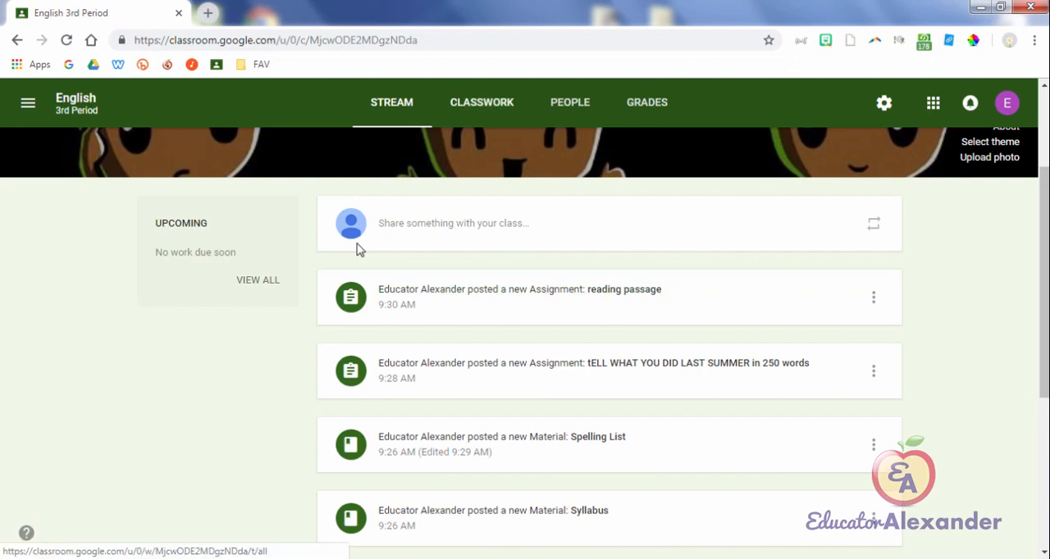
{"action": "left_click", "coordinate": [481, 102]}
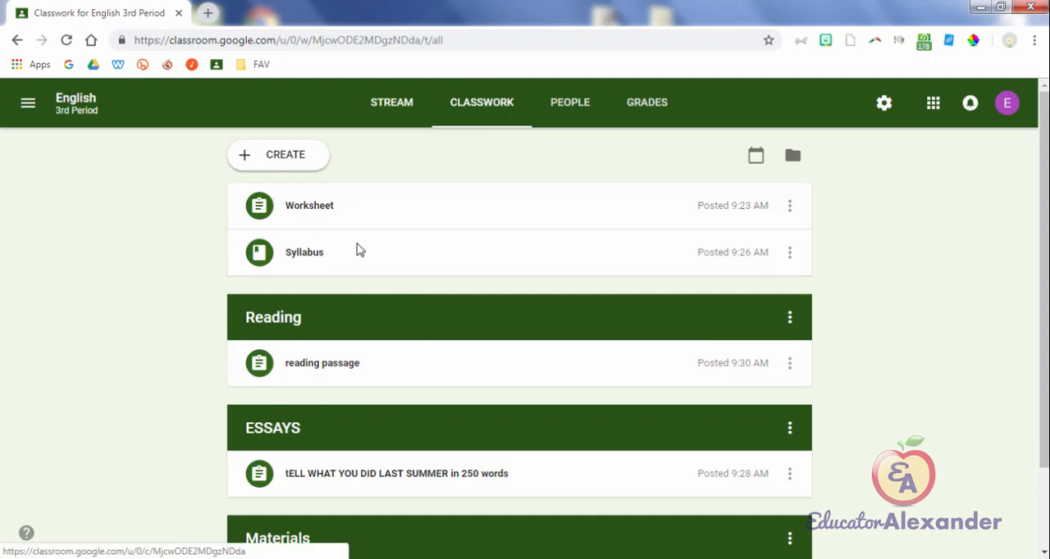
Step: Look through the stream again and check the options offered for the "Field Trip Tomorrow" announcement
{"action": "left_click", "coordinate": [392, 102]}
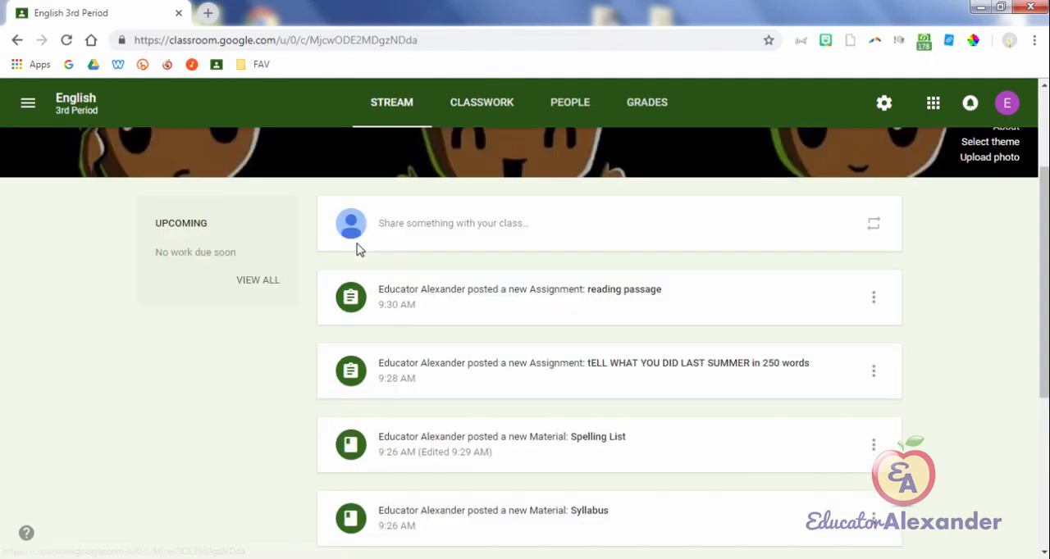
{"action": "scroll", "coordinate": [360, 250], "scroll_direction": "down", "scroll_amount": 1}
{"action": "scroll", "coordinate": [357, 249], "scroll_direction": "down", "scroll_amount": 3}
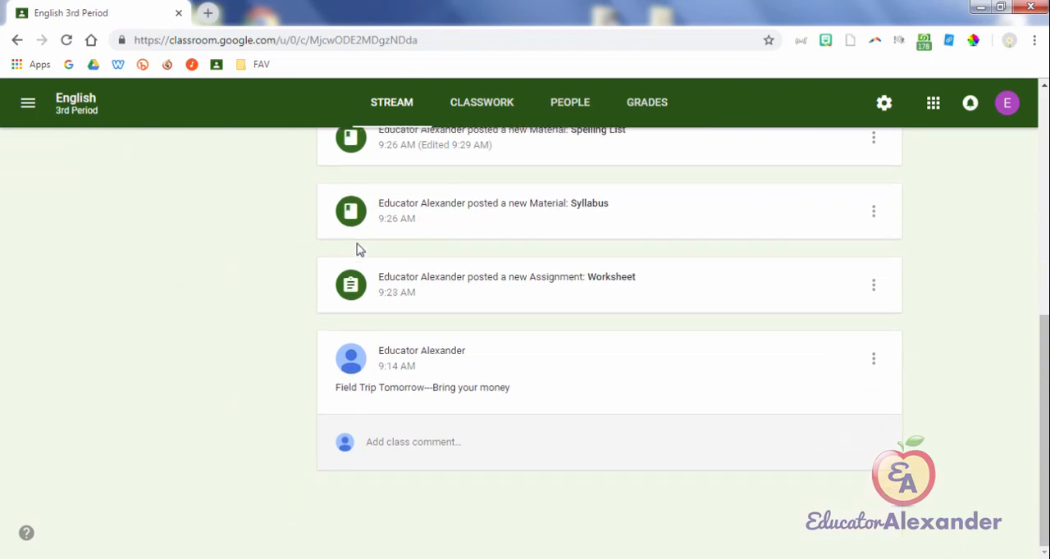
{"action": "scroll", "coordinate": [356, 249], "scroll_direction": "up", "scroll_amount": 2}
{"action": "scroll", "coordinate": [357, 249], "scroll_direction": "up", "scroll_amount": 2}
{"action": "scroll", "coordinate": [357, 249], "scroll_direction": "down", "scroll_amount": 4}
{"action": "left_click", "coordinate": [874, 359]}
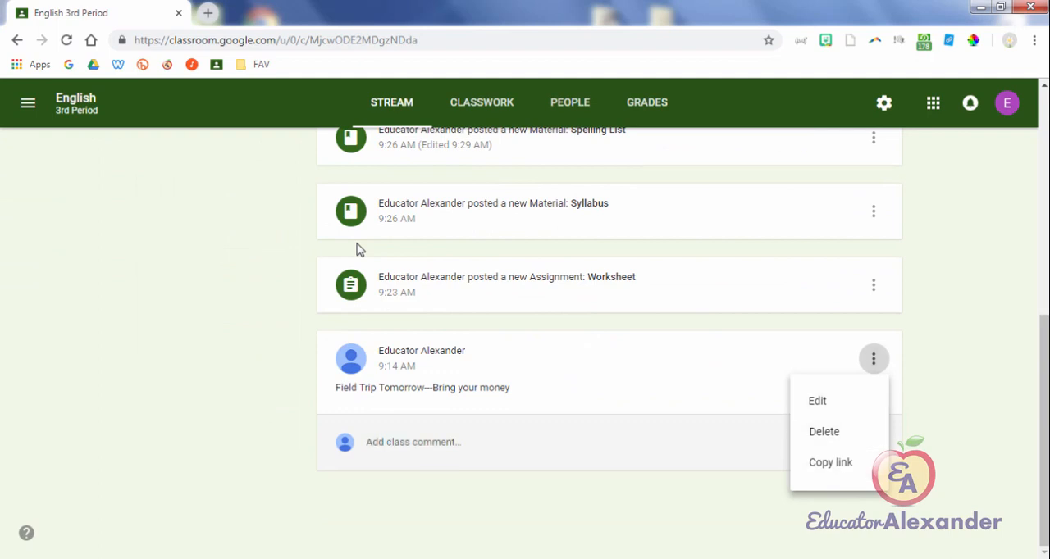
{"action": "left_click", "coordinate": [357, 244]}
{"action": "scroll", "coordinate": [358, 250], "scroll_direction": "up", "scroll_amount": 5}
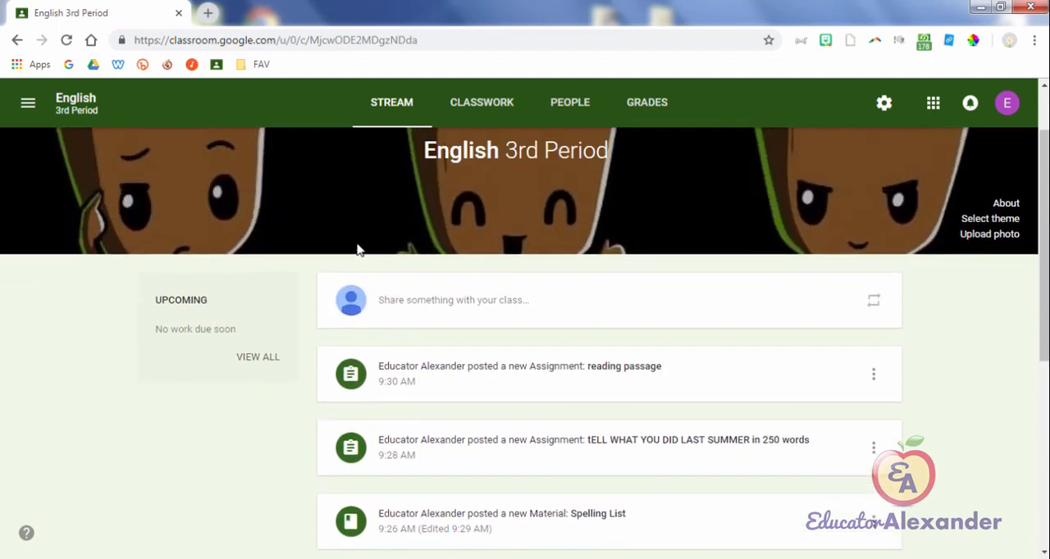
{"action": "scroll", "coordinate": [358, 250], "scroll_direction": "down", "scroll_amount": 4}
{"action": "scroll", "coordinate": [358, 250], "scroll_direction": "up", "scroll_amount": 5}
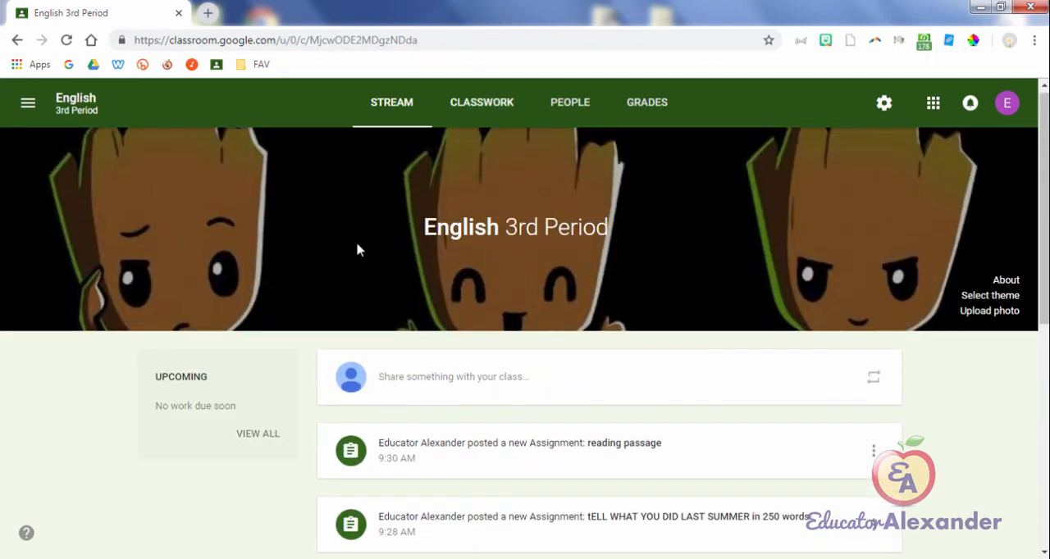
Step: Check the topic order in the classwork and open the student work for the Worksheet assignment
{"action": "left_click", "coordinate": [481, 103]}
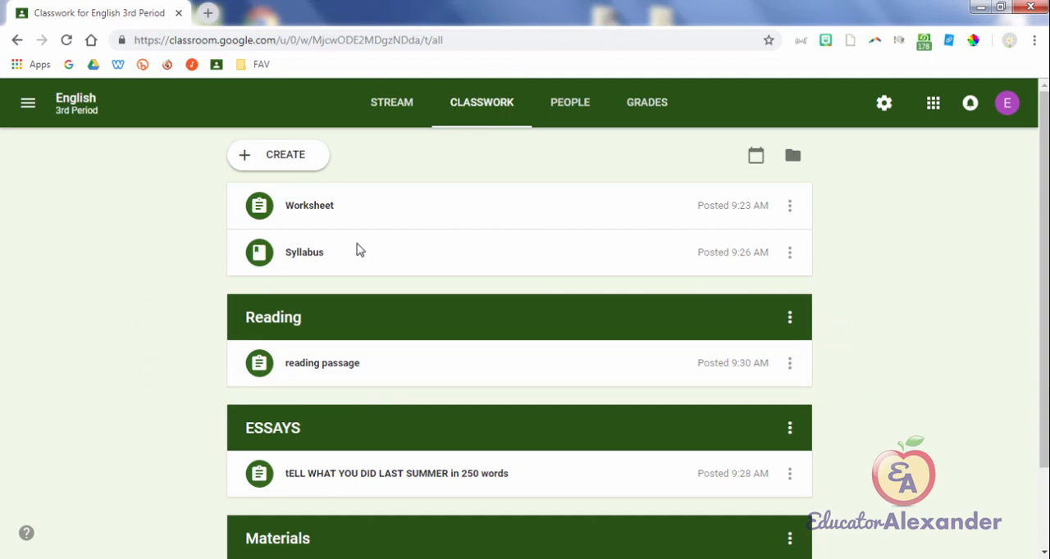
{"action": "scroll", "coordinate": [358, 249], "scroll_direction": "down", "scroll_amount": 2}
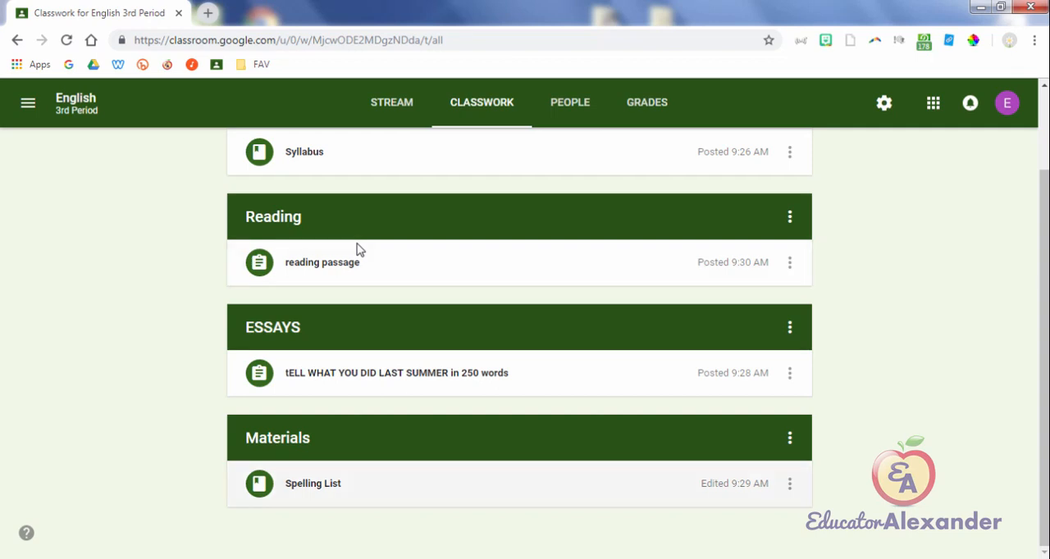
{"action": "scroll", "coordinate": [358, 244], "scroll_direction": "up", "scroll_amount": 2}
{"action": "left_click", "coordinate": [358, 215]}
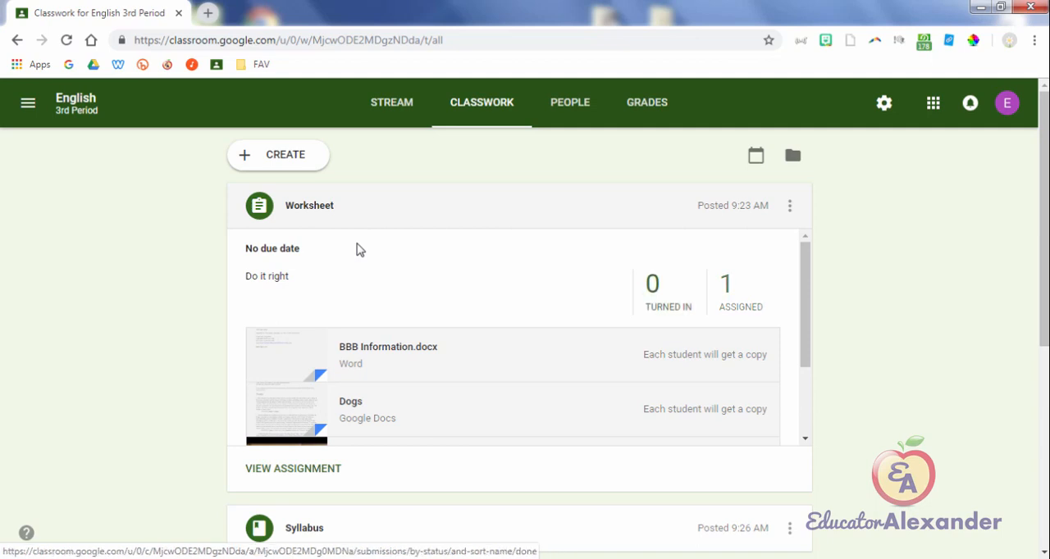
{"action": "left_click", "coordinate": [358, 249]}
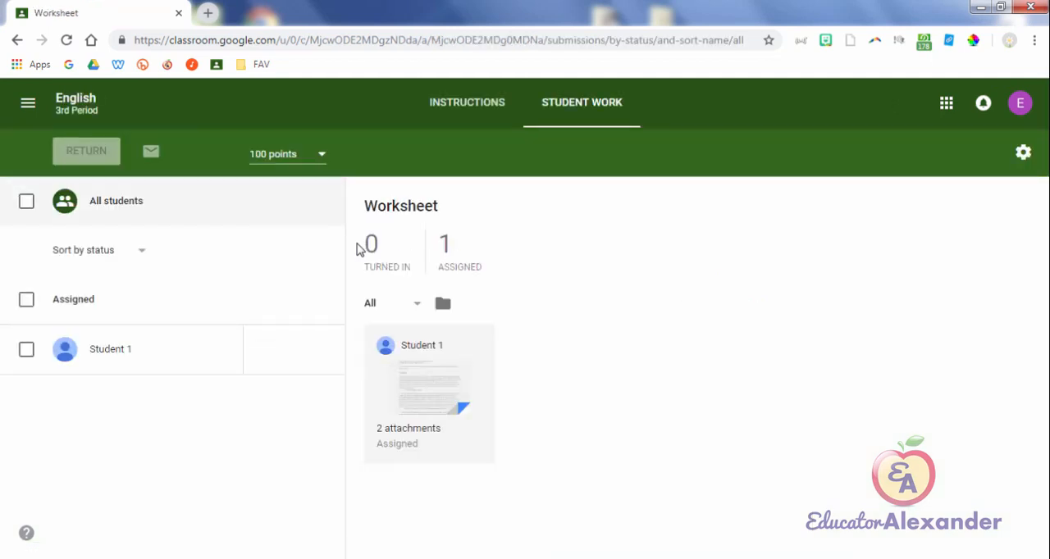
Step: Switch to the student's Chrome window and open the full Worksheet assignment from English 3rd Period's classwork
{"action": "mouse_move", "coordinate": [498, 558]}
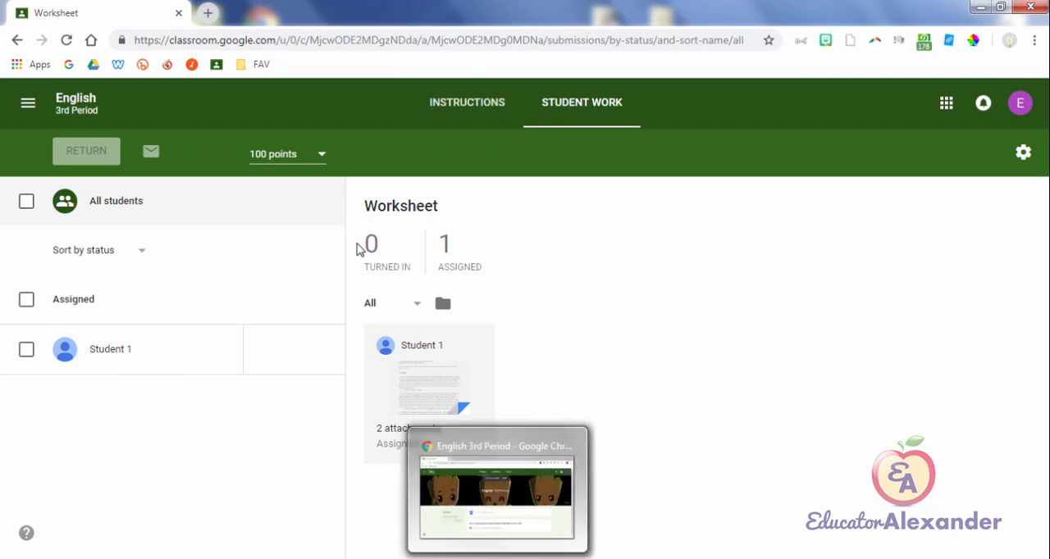
{"action": "left_click", "coordinate": [498, 496]}
{"action": "left_click", "coordinate": [578, 145]}
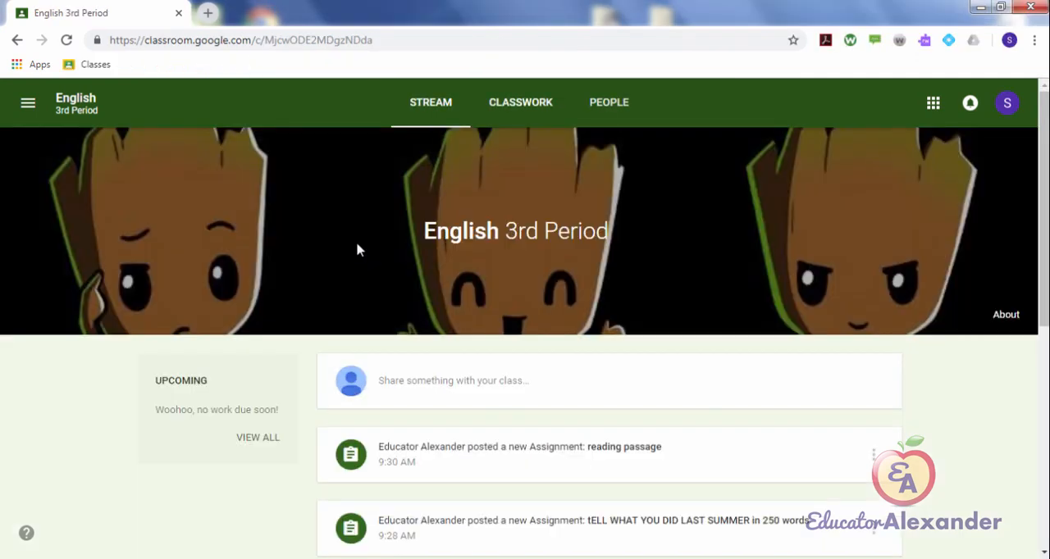
{"action": "left_click", "coordinate": [521, 103]}
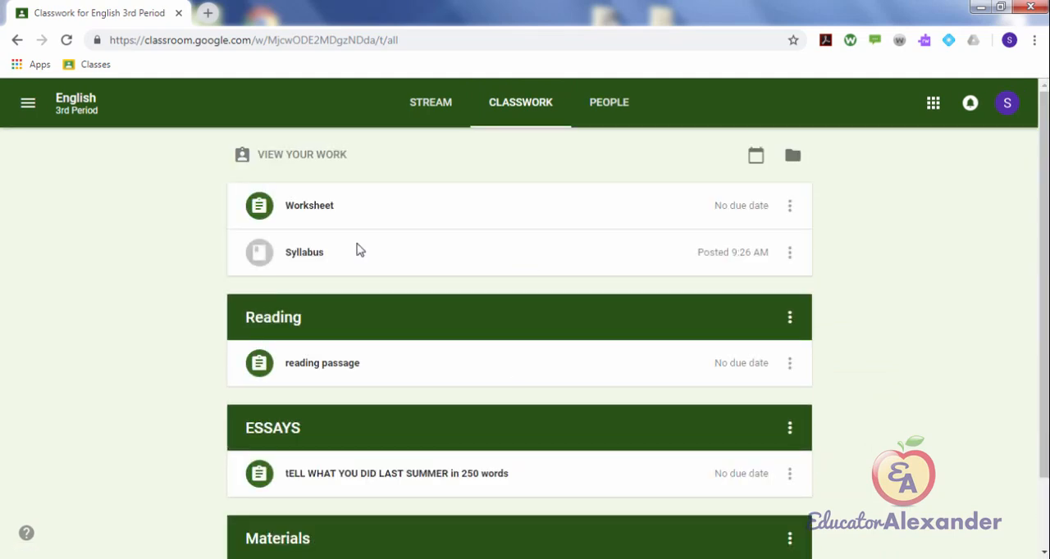
{"action": "left_click", "coordinate": [358, 213]}
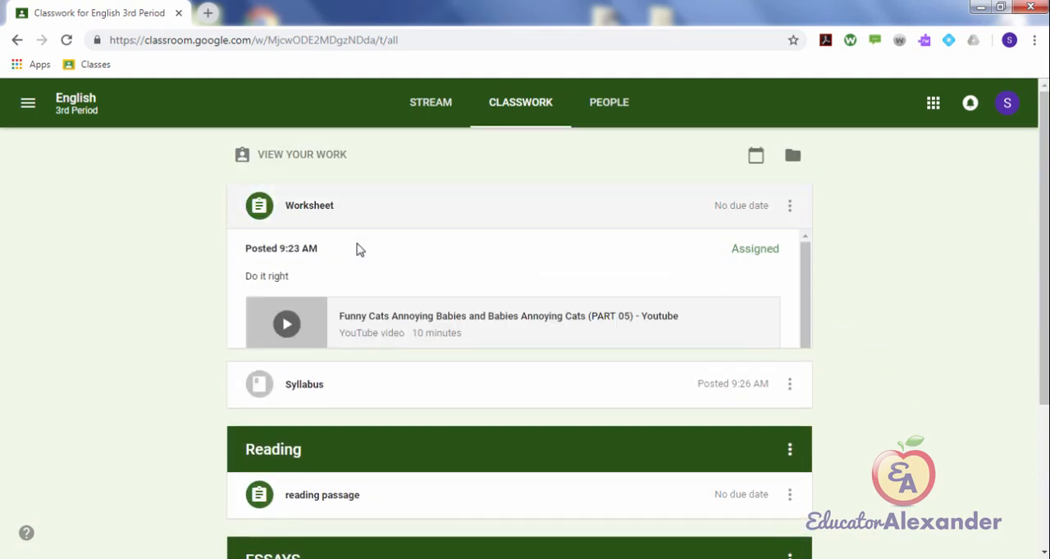
{"action": "scroll", "coordinate": [358, 250], "scroll_direction": "down", "scroll_amount": 2}
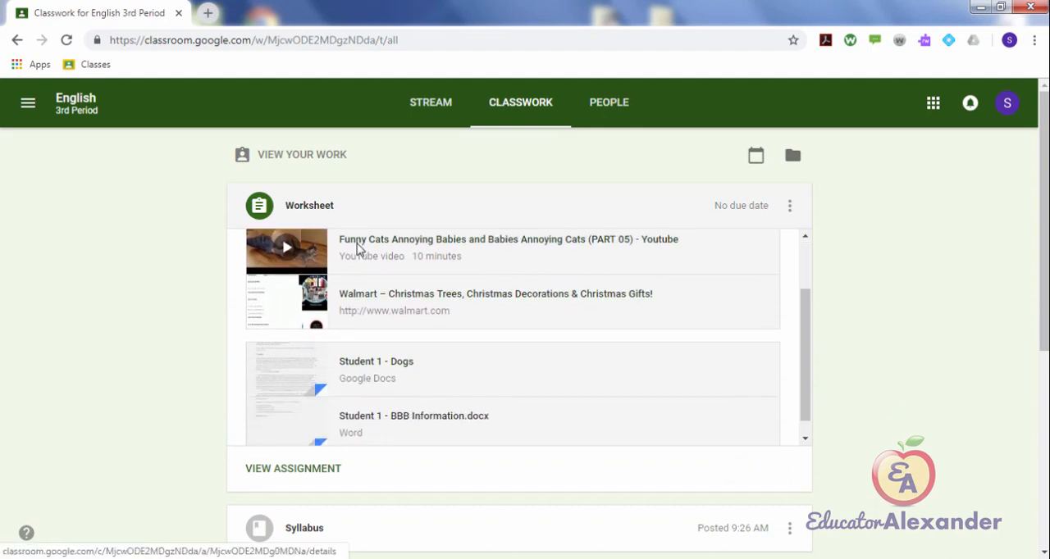
{"action": "left_click", "coordinate": [293, 468]}
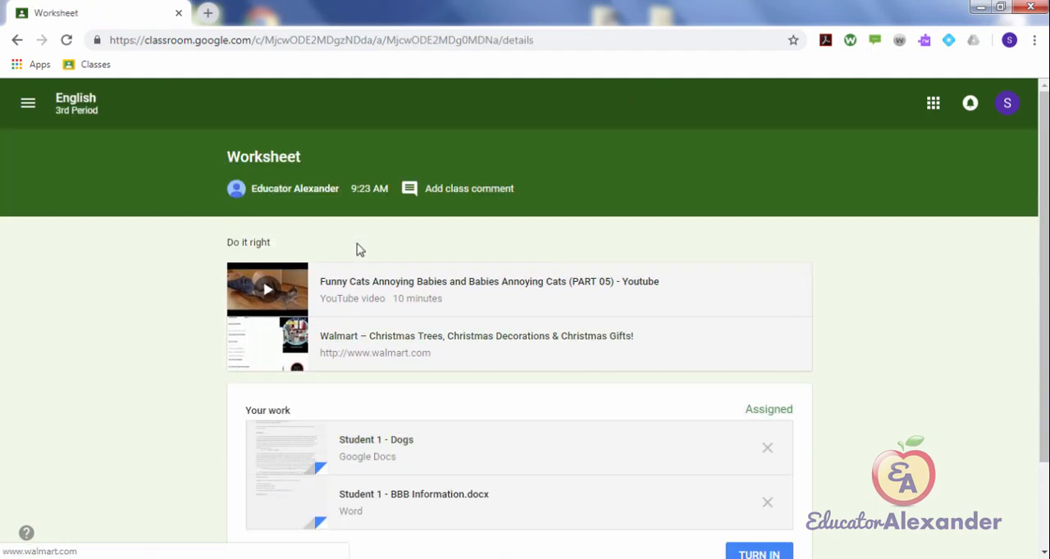
{"action": "scroll", "coordinate": [358, 251], "scroll_direction": "down", "scroll_amount": 3}
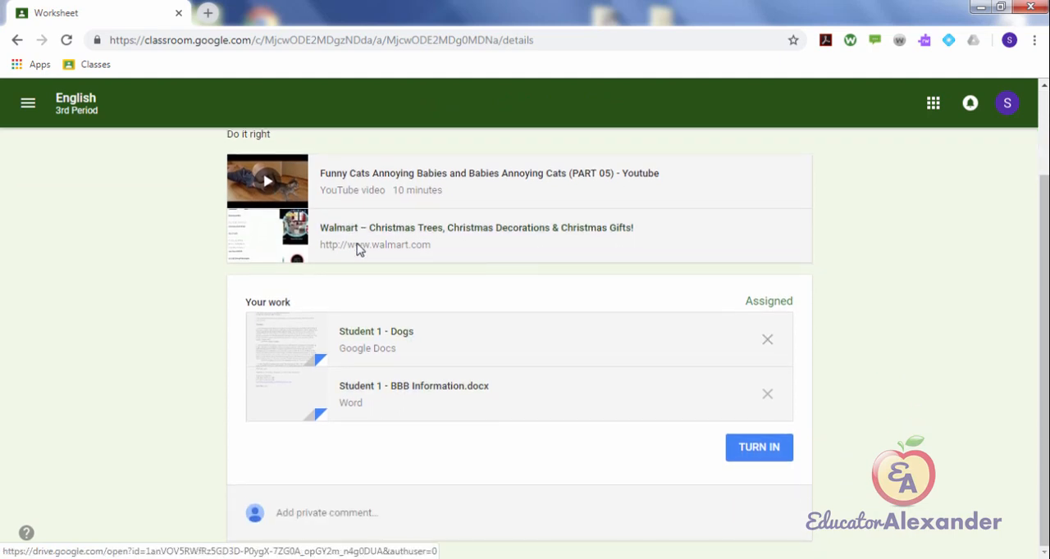
Step: Open the student's Dogs document and turn in the Worksheet assignment with both attachments from it
{"action": "left_click", "coordinate": [375, 336]}
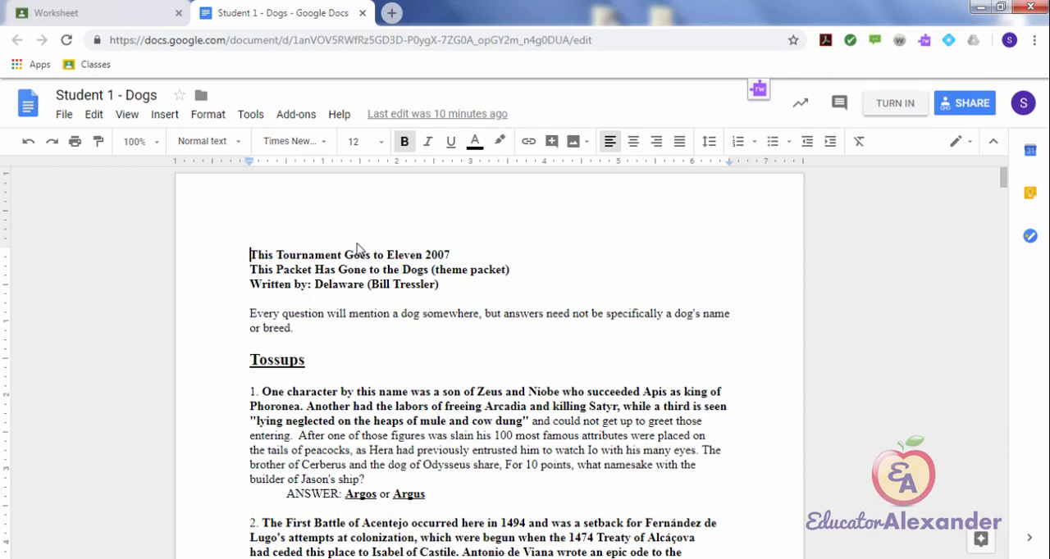
{"action": "left_click", "coordinate": [894, 103]}
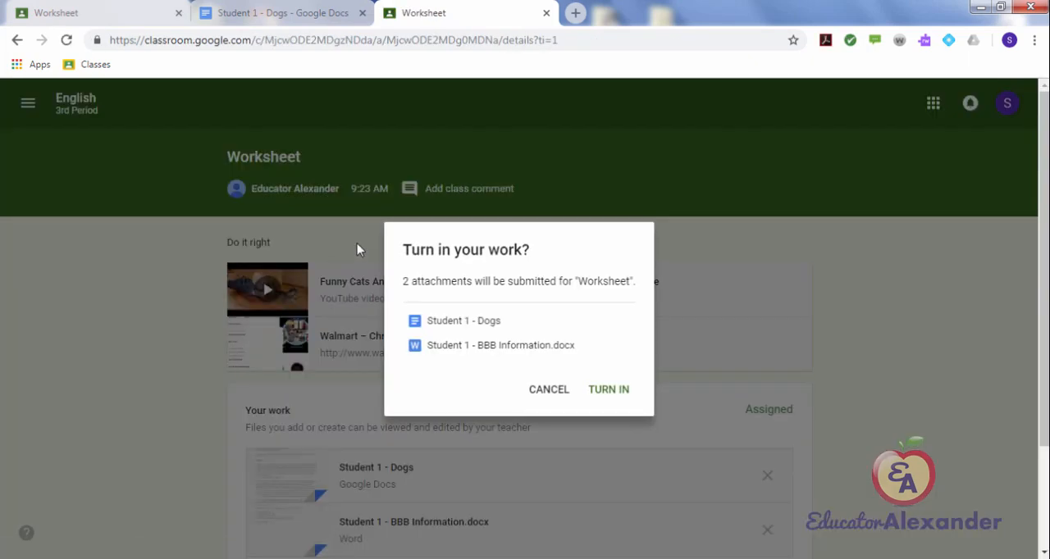
{"action": "left_click", "coordinate": [608, 389]}
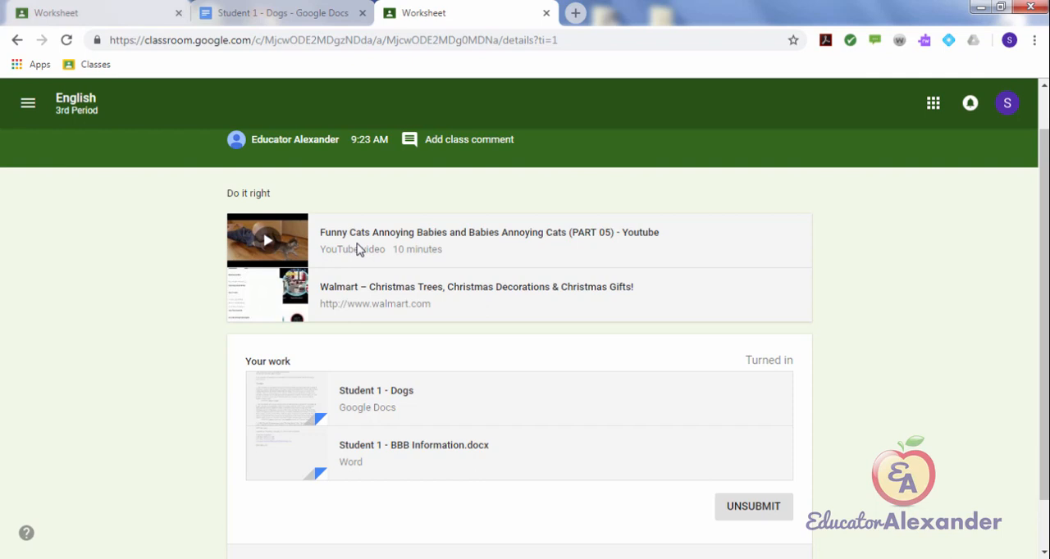
{"action": "scroll", "coordinate": [358, 250], "scroll_direction": "down", "scroll_amount": 1}
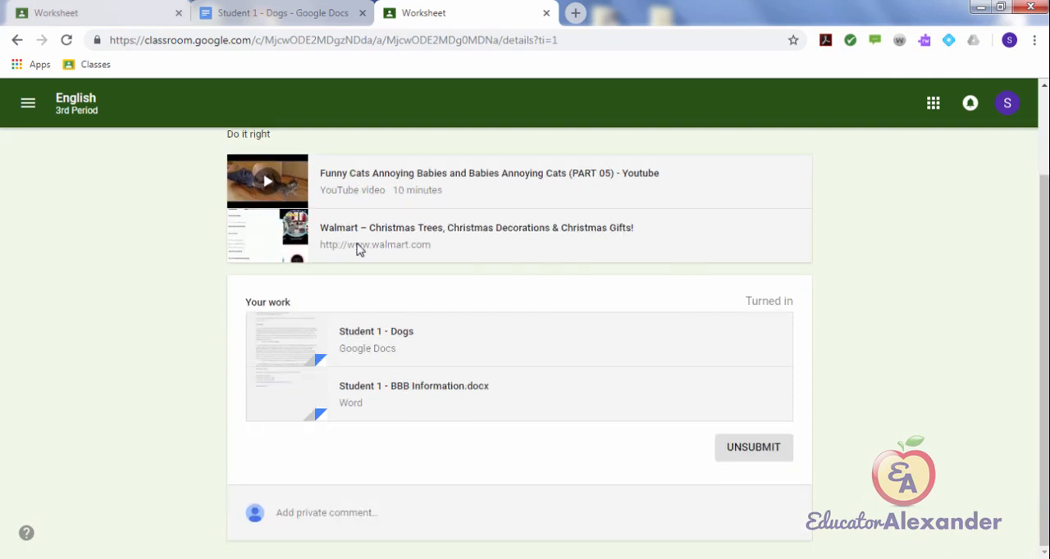
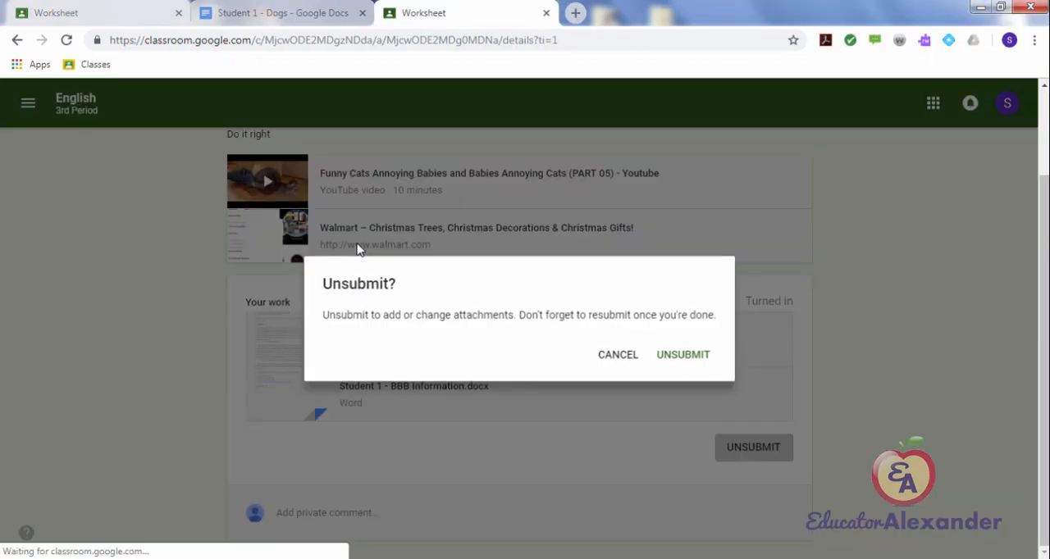
Step: Unsubmit the student's Worksheet and turn it in again, refreshing the teacher's student work page after each change
{"action": "key", "text": "Return"}
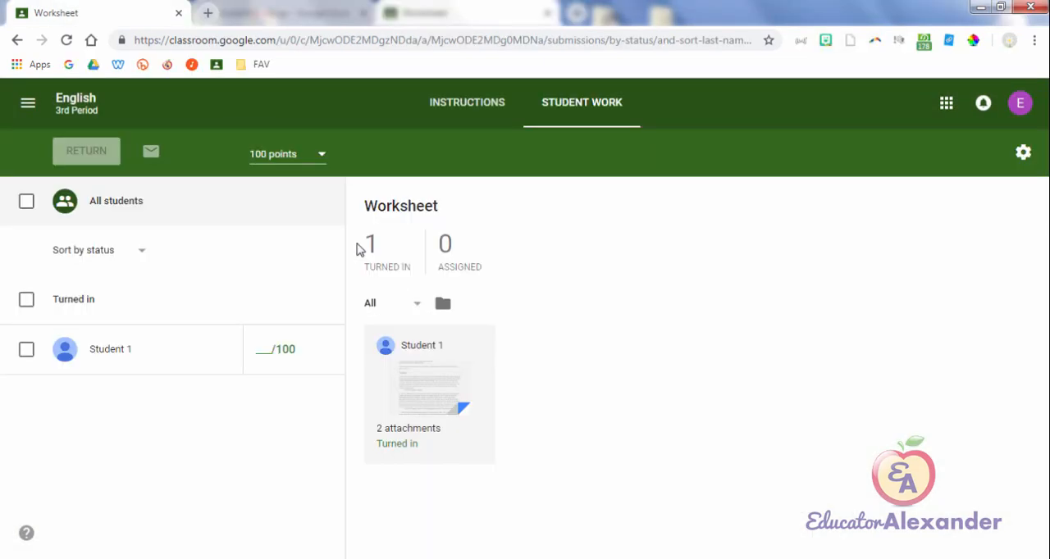
{"action": "left_click", "coordinate": [67, 41]}
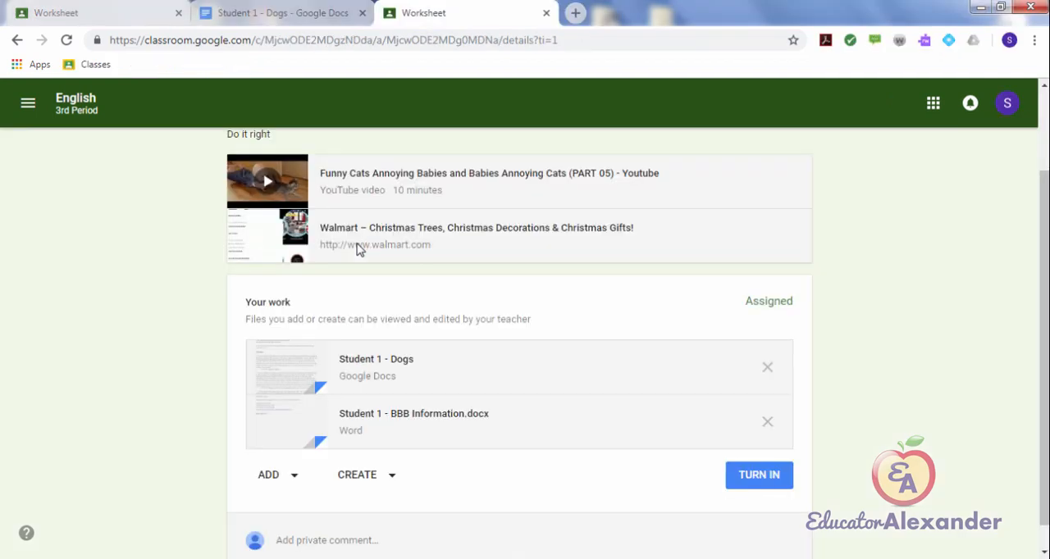
{"action": "key", "text": "Return"}
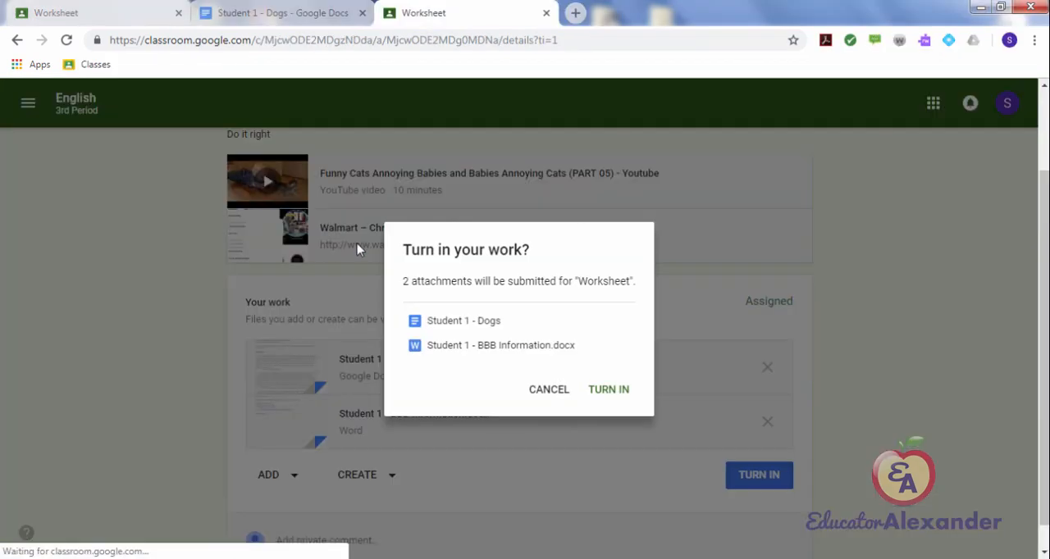
{"action": "key", "text": "alt+Tab"}
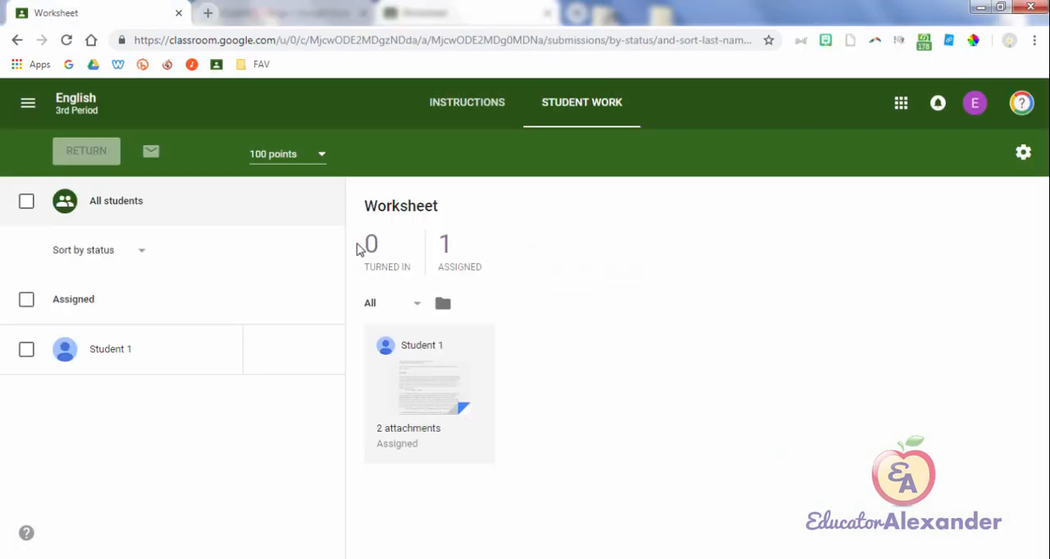
{"action": "key", "text": "F5"}
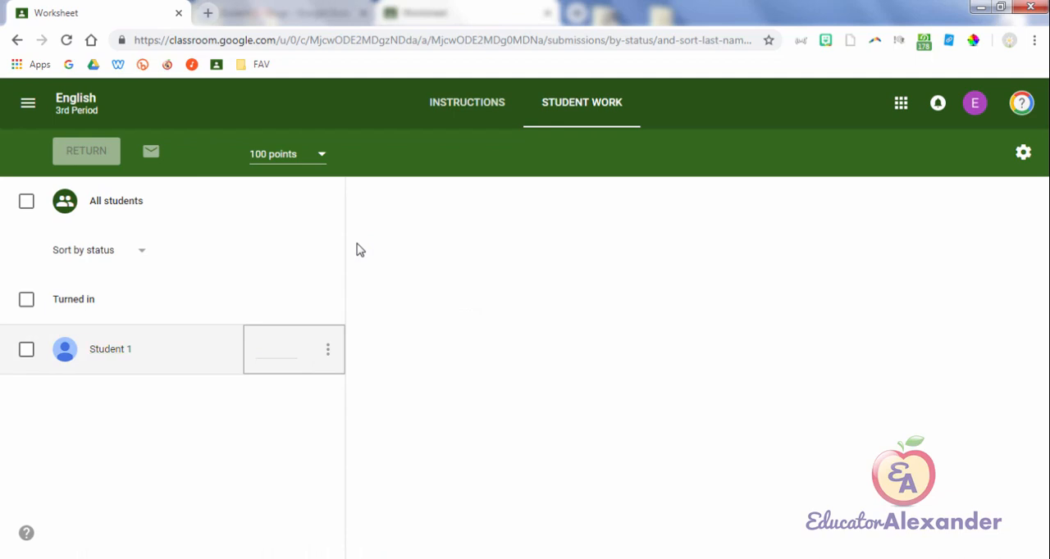
Step: Select Student 1 in the Worksheet's student work to check the return option, and clear the selection again
{"action": "key", "text": "space"}
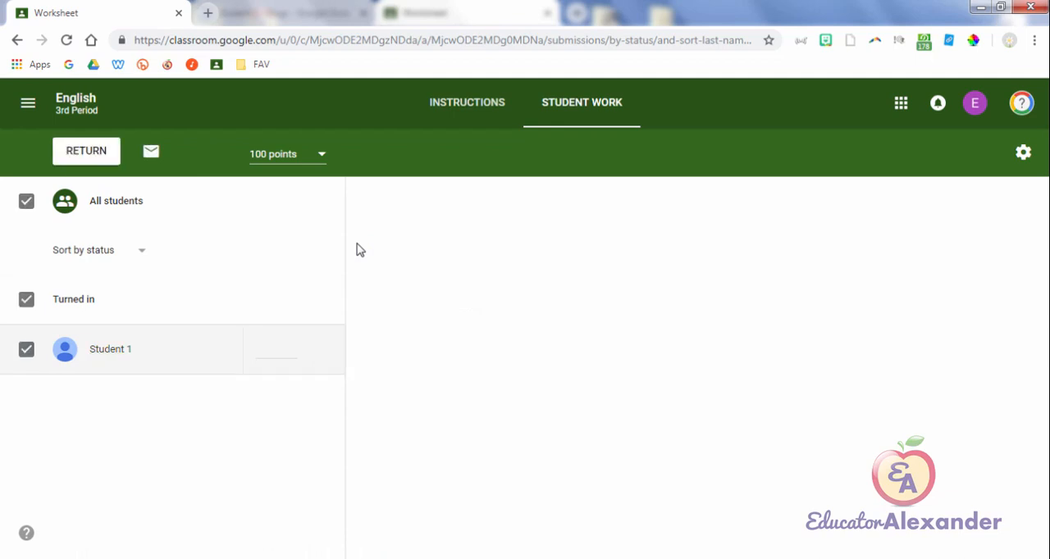
{"action": "key", "text": "Tab"}
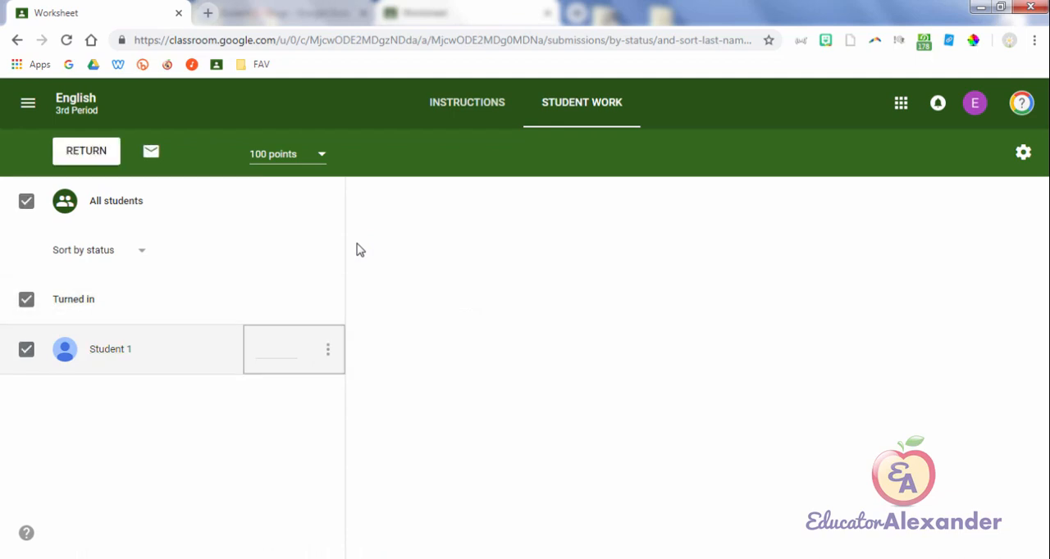
{"action": "key", "text": "shift+Tab"}
{"action": "key", "text": "space"}
{"action": "key", "text": "Tab"}
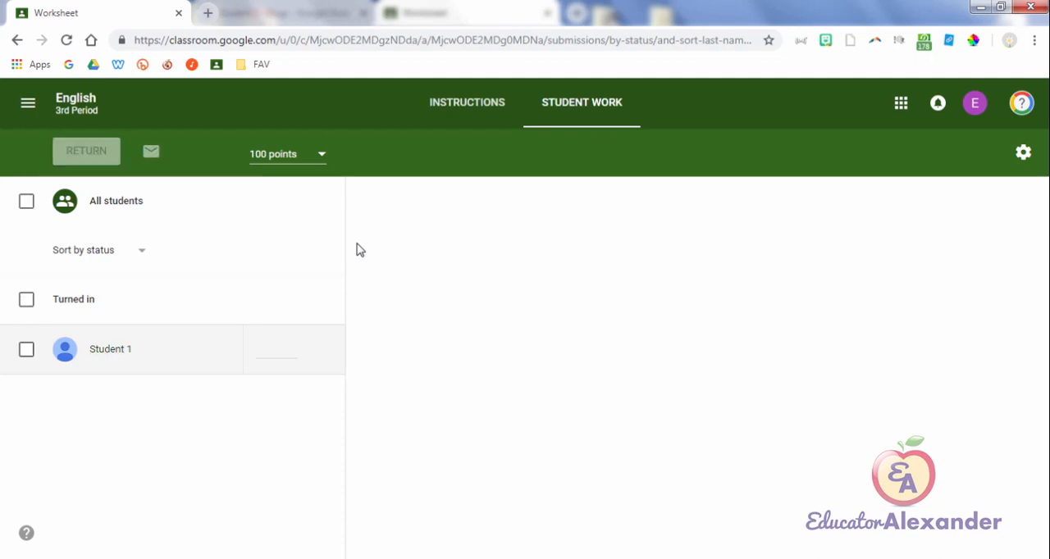
Step: Look through Student 1's Worksheet submission, briefly opening the Dogs document and the private comment entry
{"action": "key", "text": "Tab"}
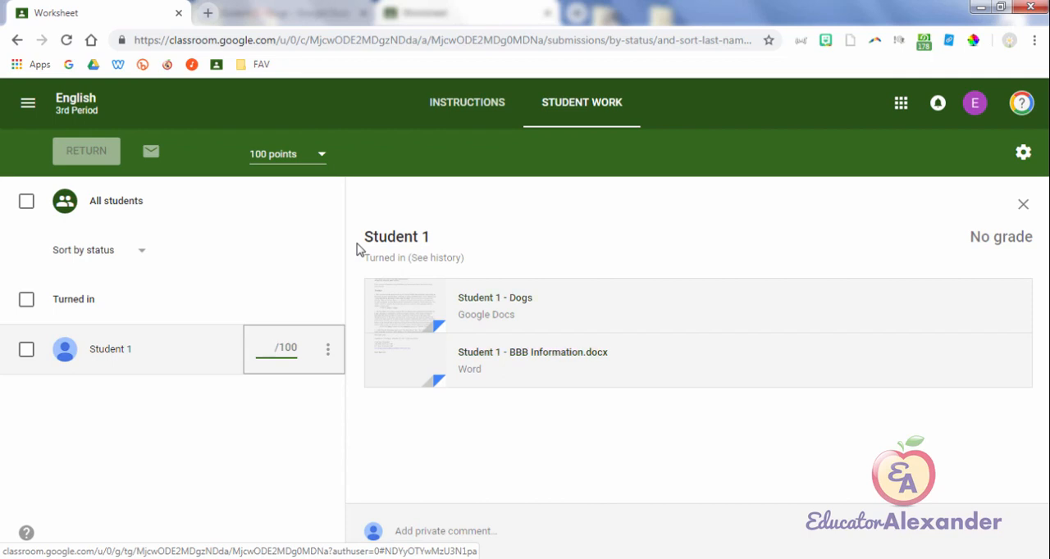
{"action": "left_click", "coordinate": [357, 246]}
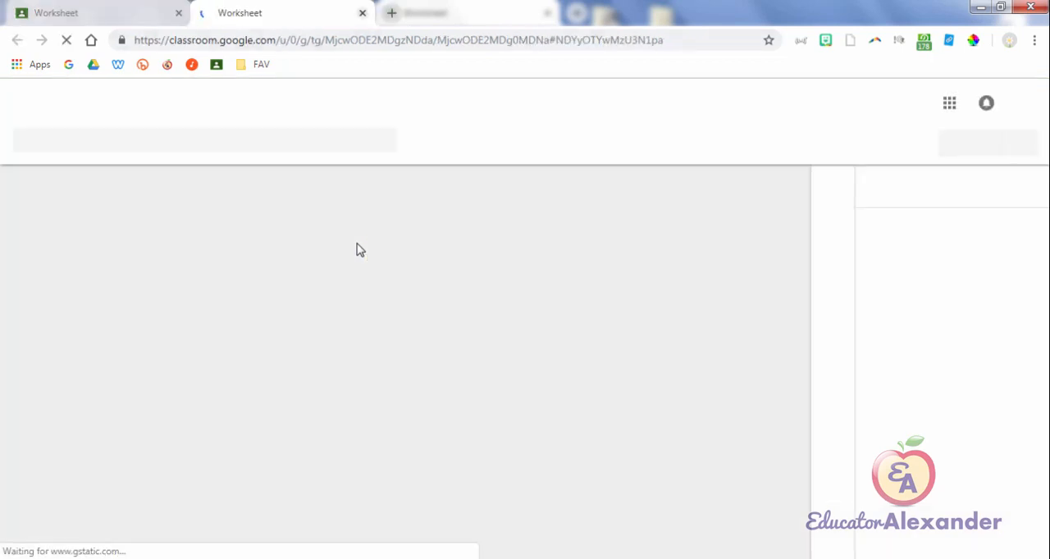
{"action": "key", "text": "ctrl+w"}
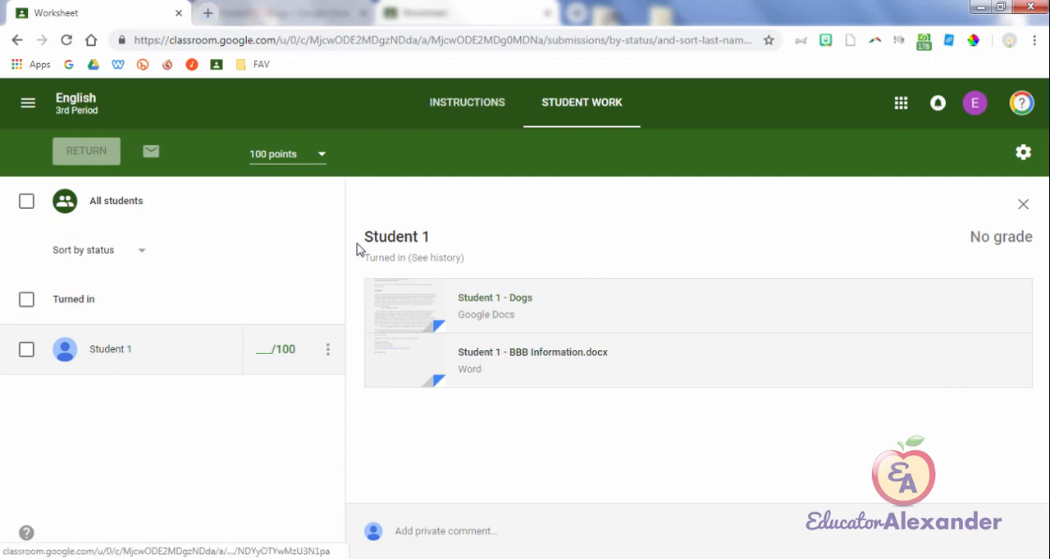
{"action": "left_click", "coordinate": [446, 532]}
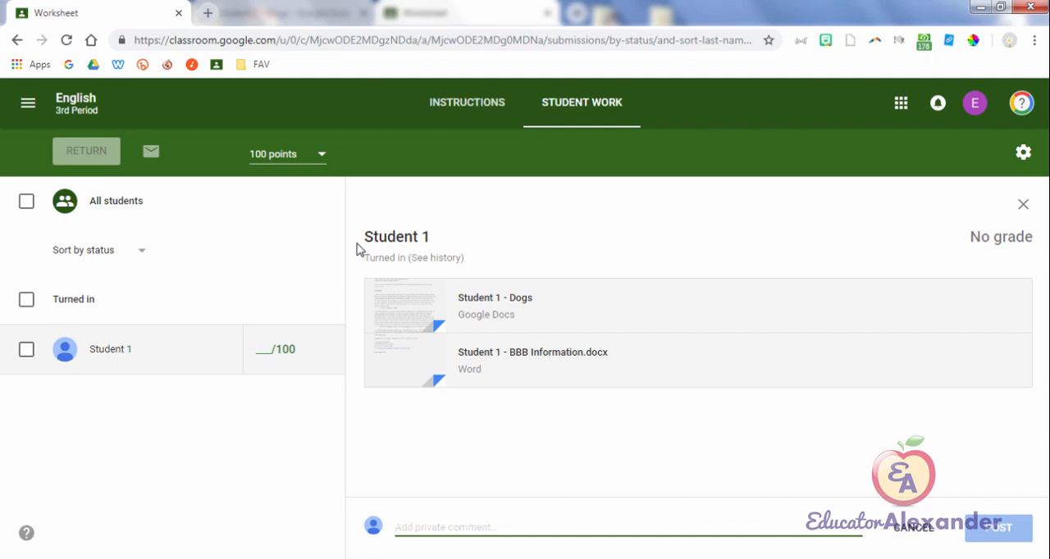
Step: Give Student 1's Worksheet a draft grade of 100 and leave the student unselected
{"action": "left_click", "coordinate": [27, 350]}
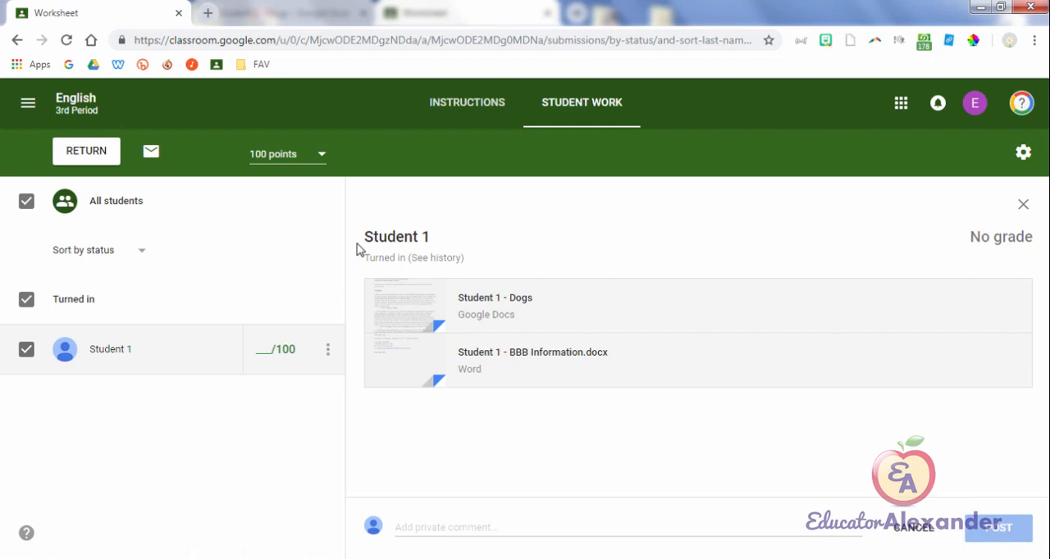
{"action": "left_click", "coordinate": [276, 350]}
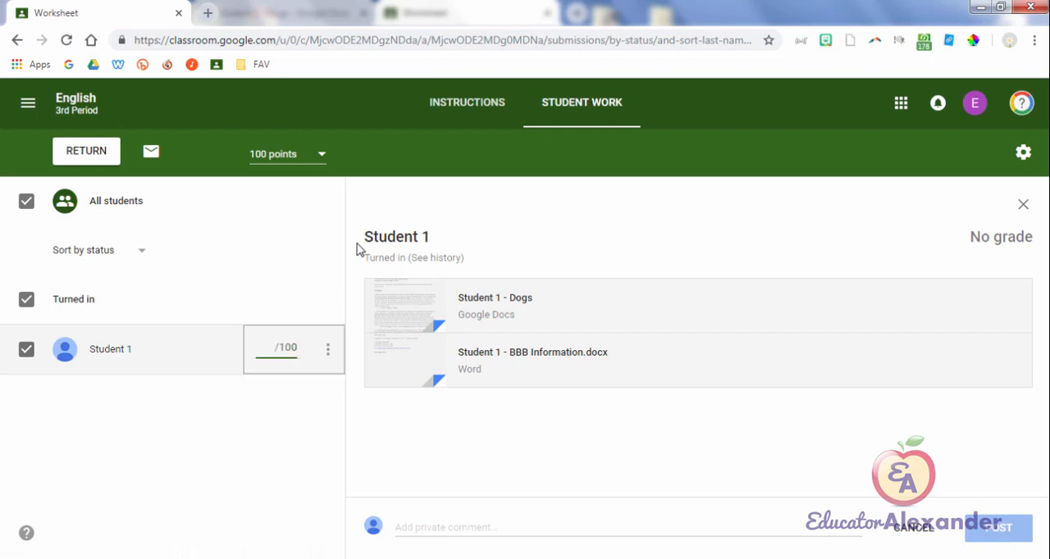
{"action": "type", "text": "100"}
{"action": "key", "text": "Return"}
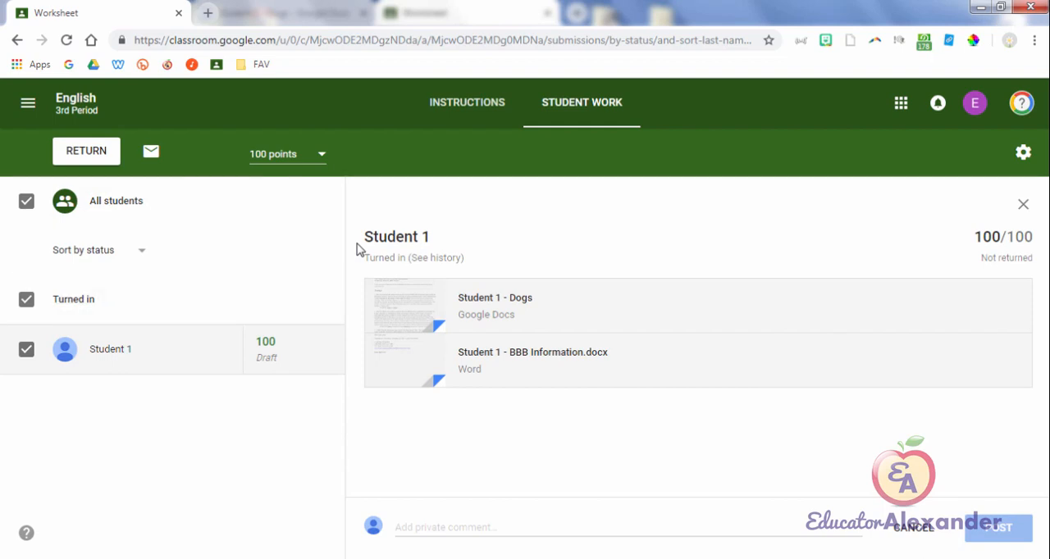
{"action": "left_click", "coordinate": [27, 349]}
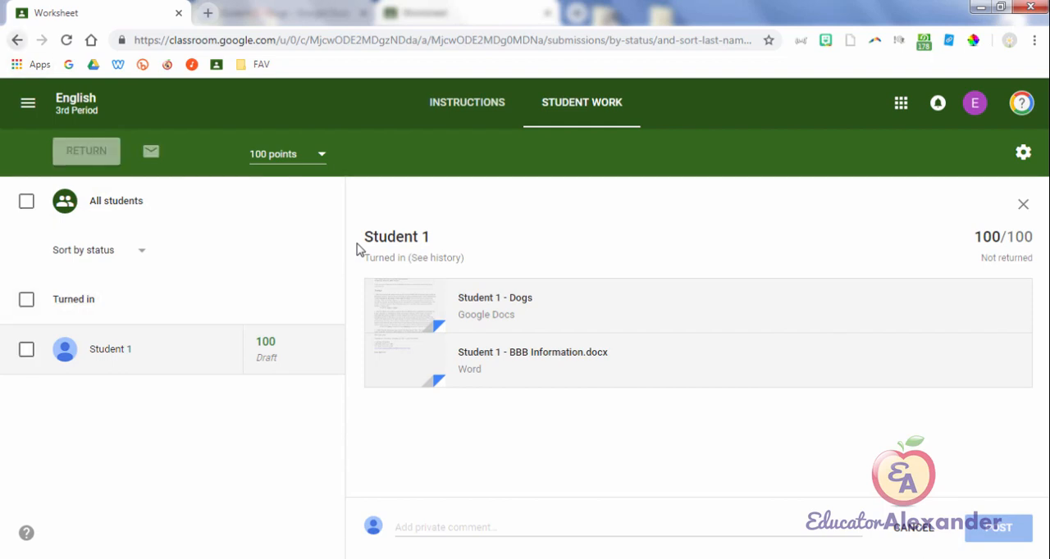
Step: Go back to the classwork and reopen the turned-in student work for the Worksheet assignment
{"action": "left_click", "coordinate": [18, 40]}
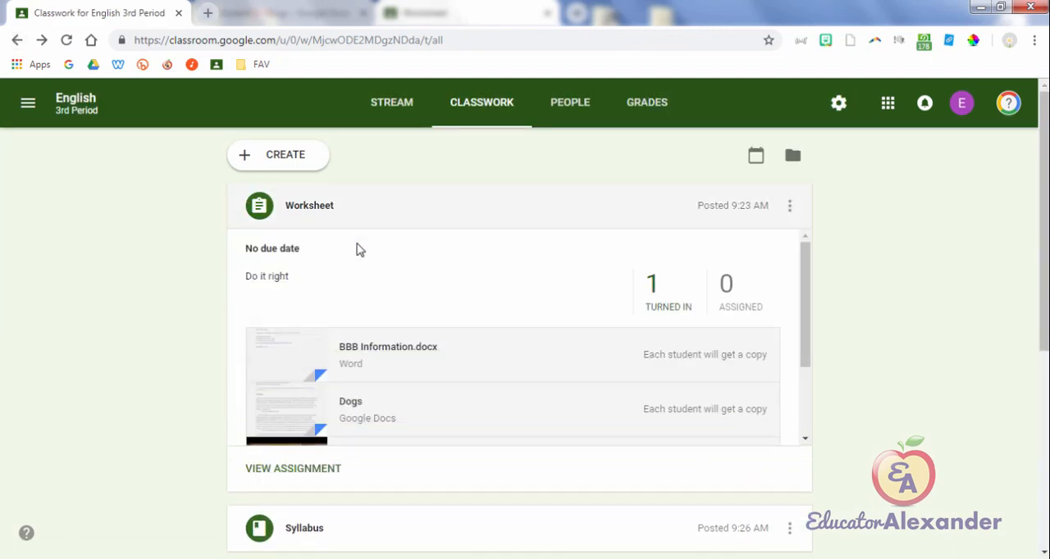
{"action": "left_click", "coordinate": [358, 249]}
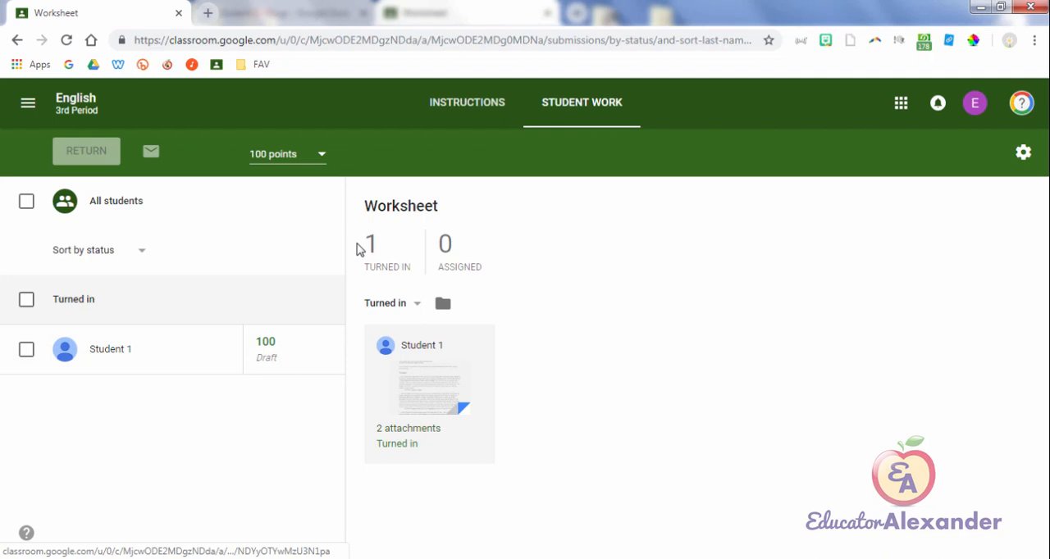
Step: Switch to the student's Chrome window, unsubmit the Worksheet assignment and open its attached Dogs document
{"action": "key", "text": "alt+Tab"}
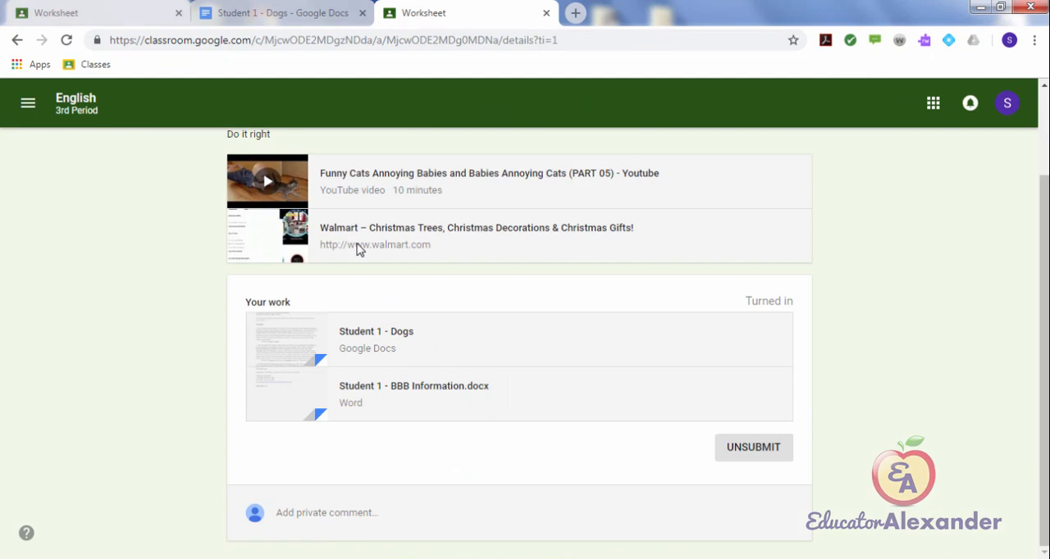
{"action": "left_click", "coordinate": [753, 448]}
{"action": "left_click", "coordinate": [683, 354]}
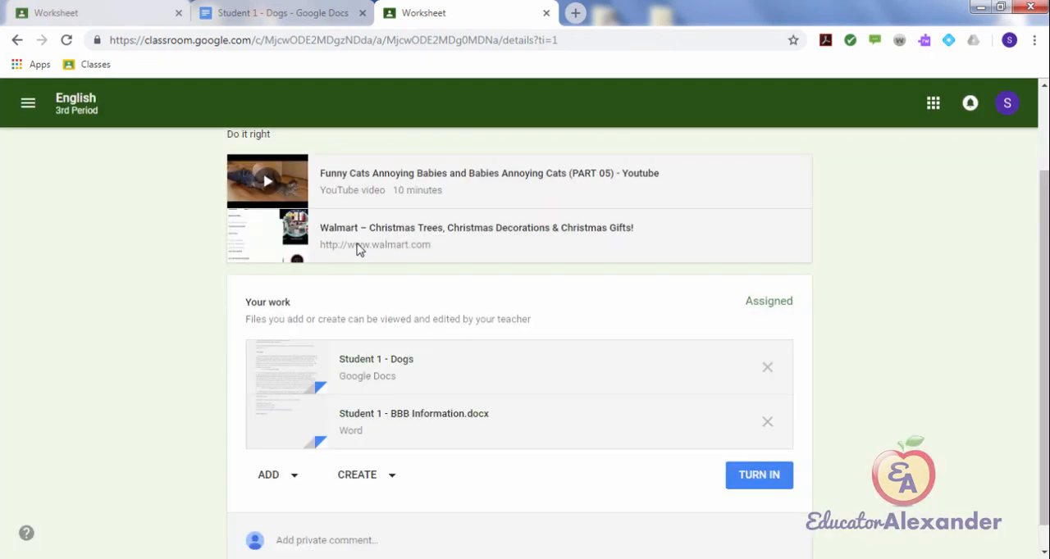
{"action": "left_click", "coordinate": [378, 359]}
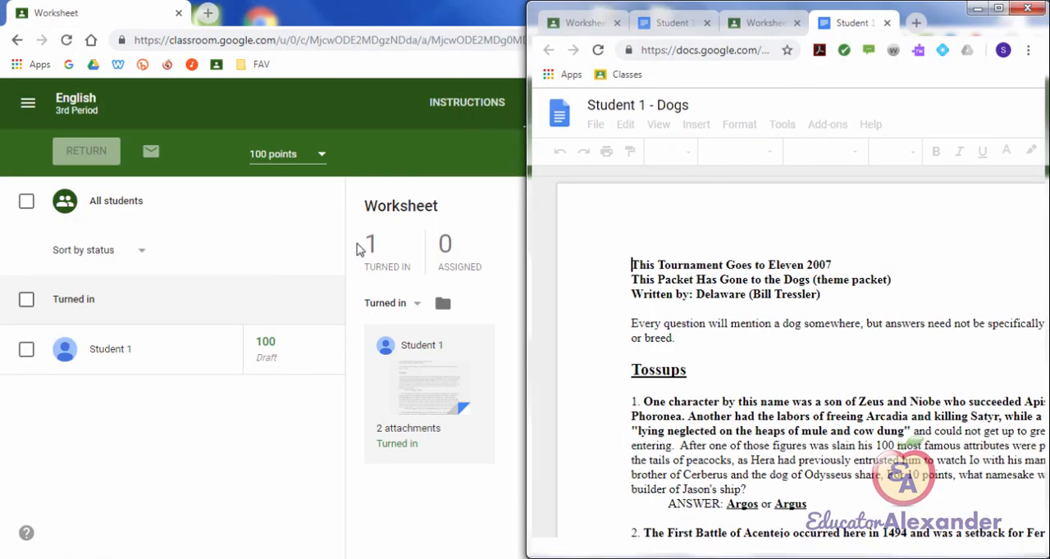
Step: Open Student 1's Dogs document as the teacher, and insert filler letters ending in "fdtrdfgdfdthf" at the document's start in the student's window
{"action": "left_click", "coordinate": [429, 388]}
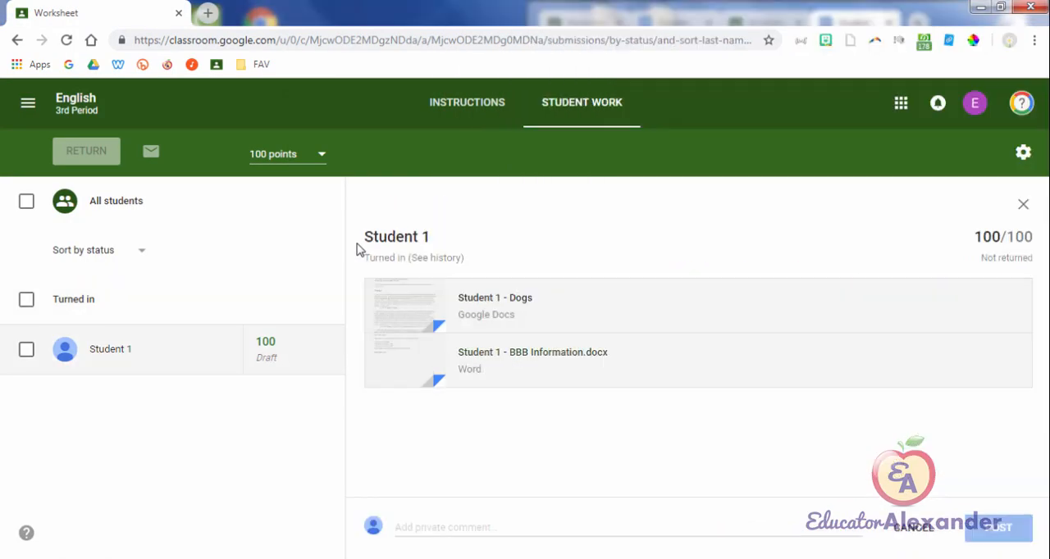
{"action": "left_click", "coordinate": [495, 298]}
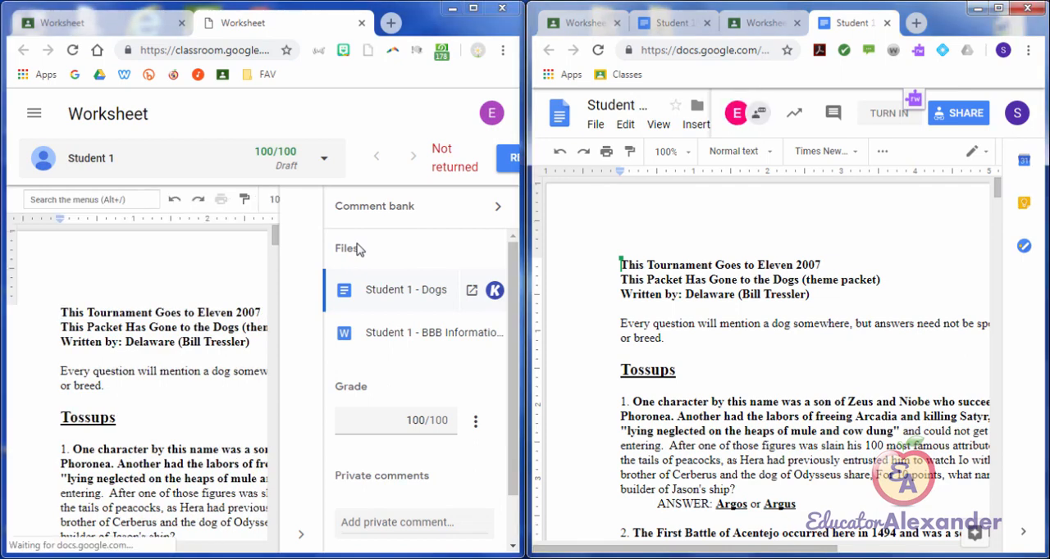
{"action": "type", "text": "ddddddddd"}
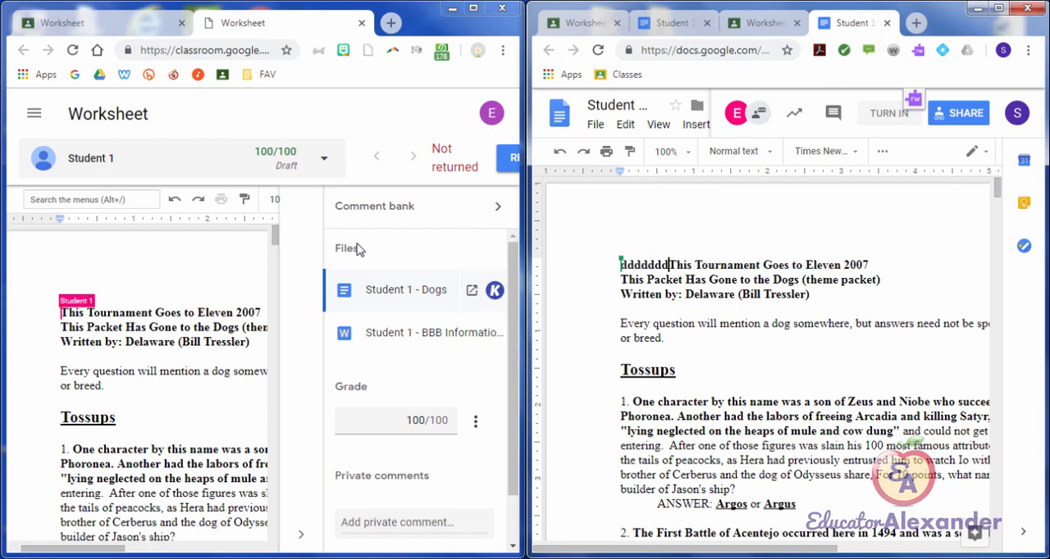
{"action": "type", "text": "ddddddfdtrd"}
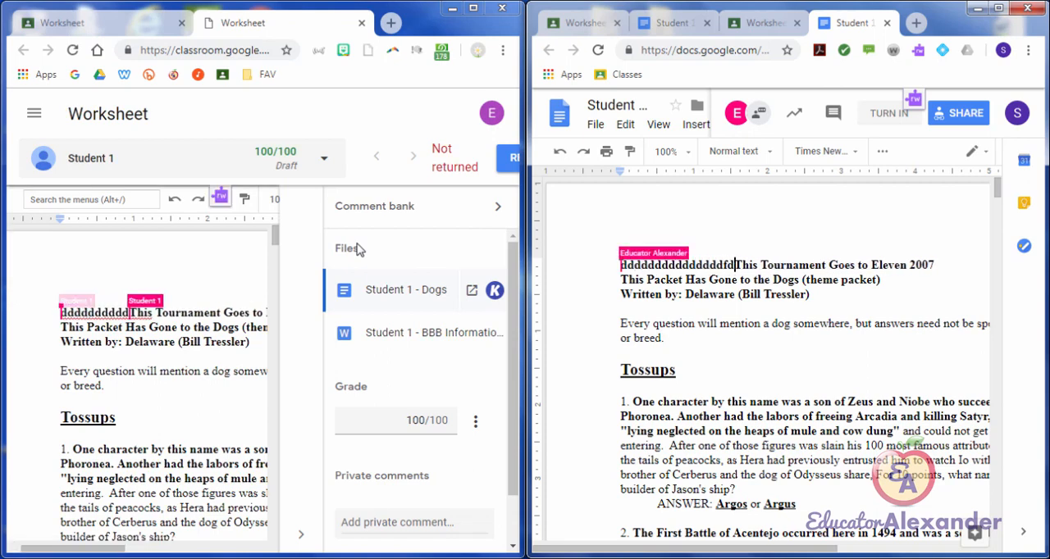
{"action": "type", "text": "fgdfdthf"}
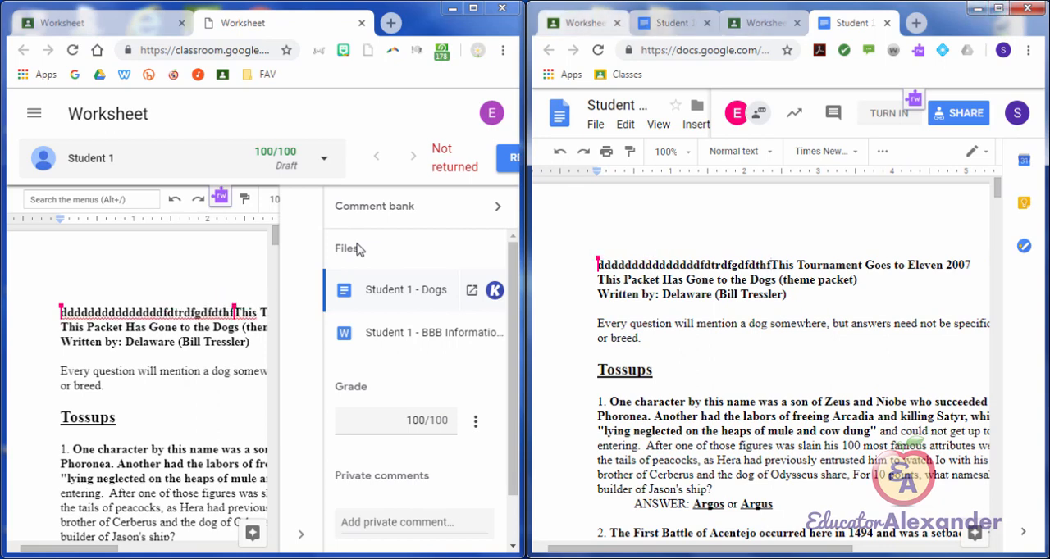
Step: Maximize the teacher's window, close the Dogs document and reopen it from Student 1's Worksheet submission
{"action": "key", "text": "super+Up"}
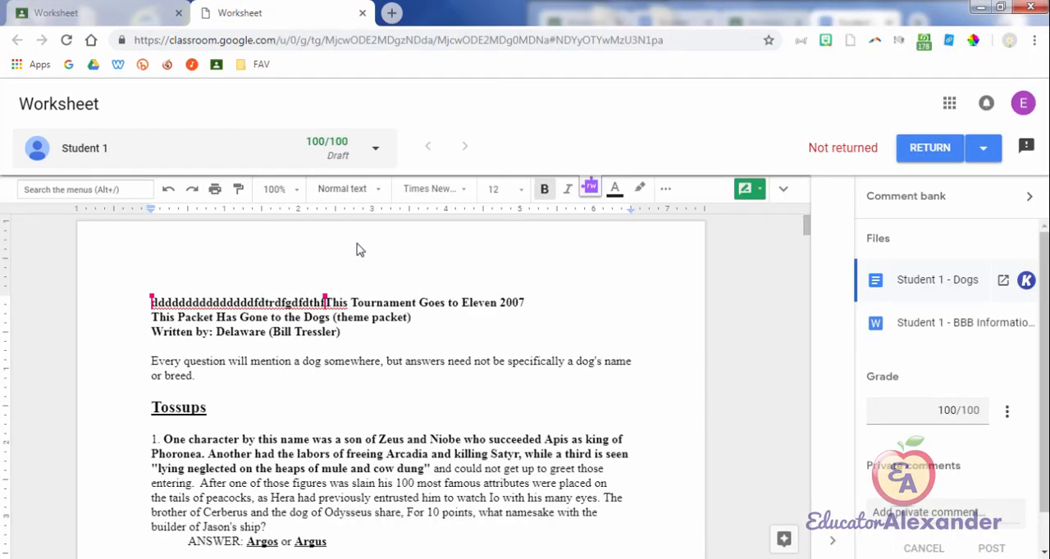
{"action": "key", "text": "ctrl+w"}
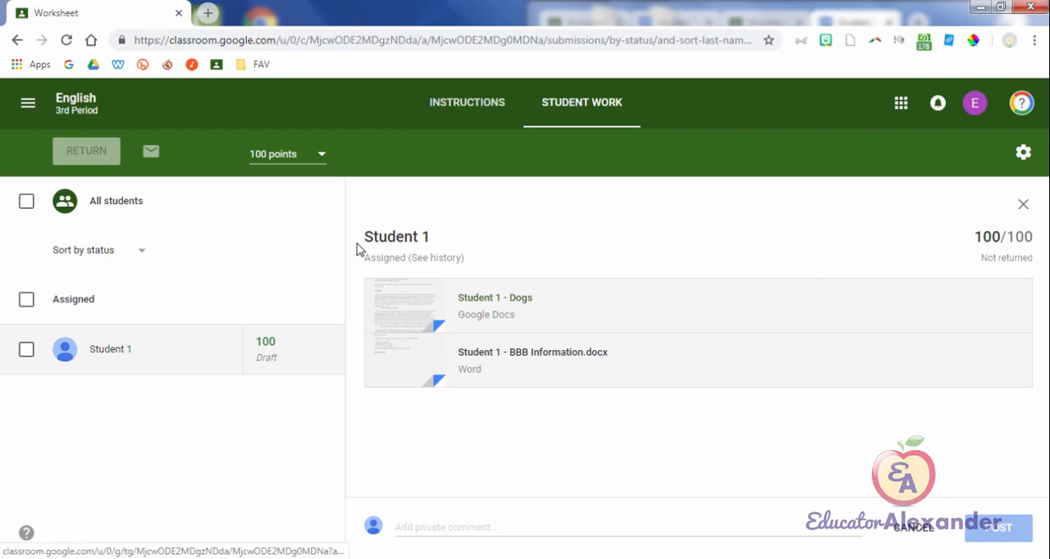
{"action": "left_click", "coordinate": [494, 298]}
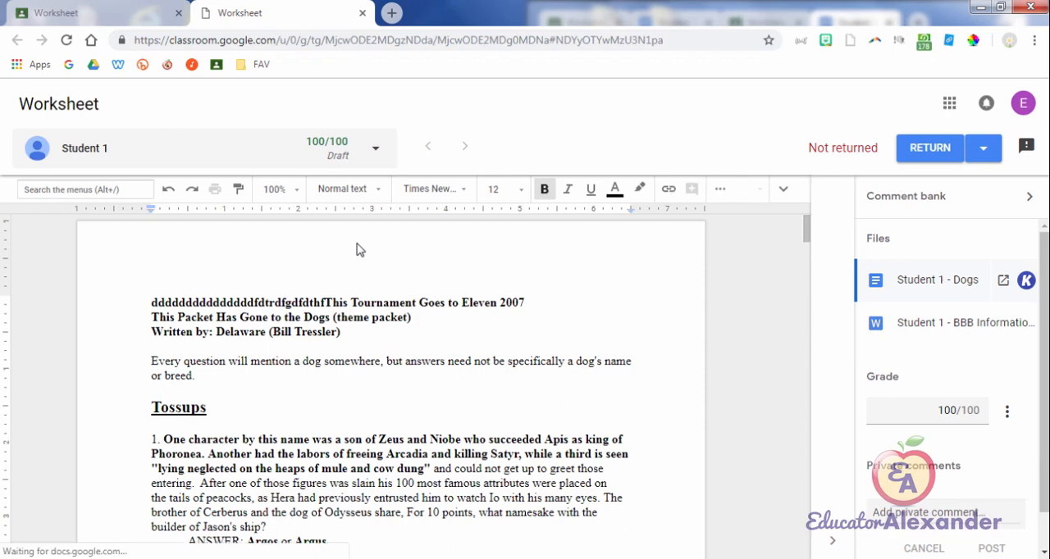
Step: Compare Student 1's status on the Worksheet's student work page with the teacher's view of the Dogs document
{"action": "key", "text": "ctrl+Tab"}
{"action": "key", "text": "ctrl+Tab"}
{"action": "key", "text": "ctrl+Tab"}
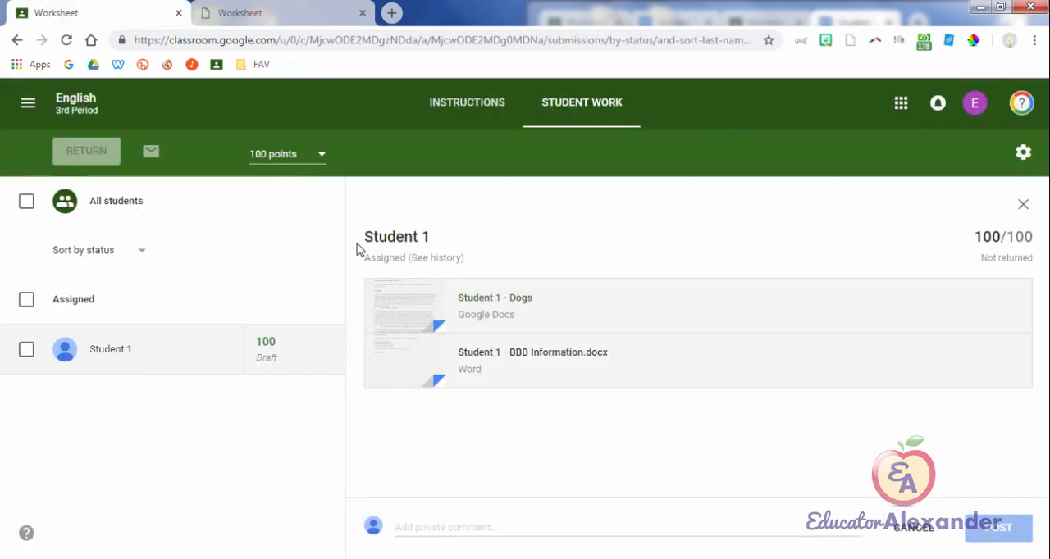
{"action": "key", "text": "ctrl+Tab"}
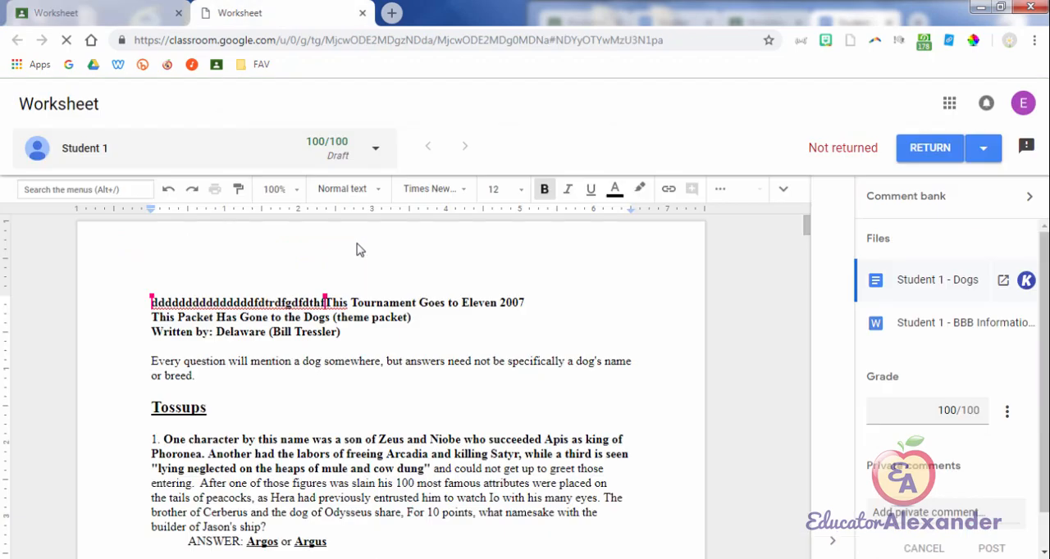
{"action": "key", "text": "ctrl+Tab"}
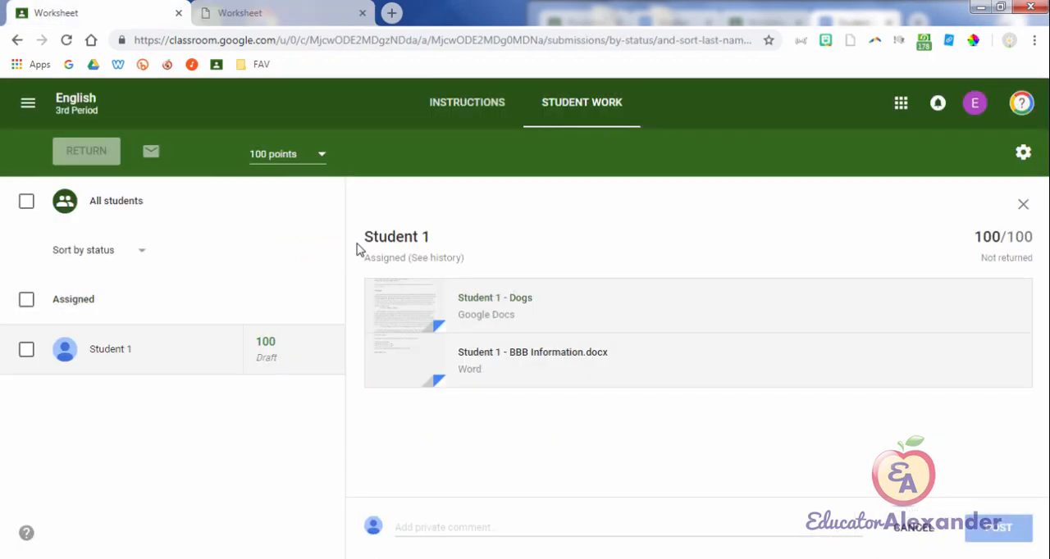
{"action": "key", "text": "ctrl+Tab"}
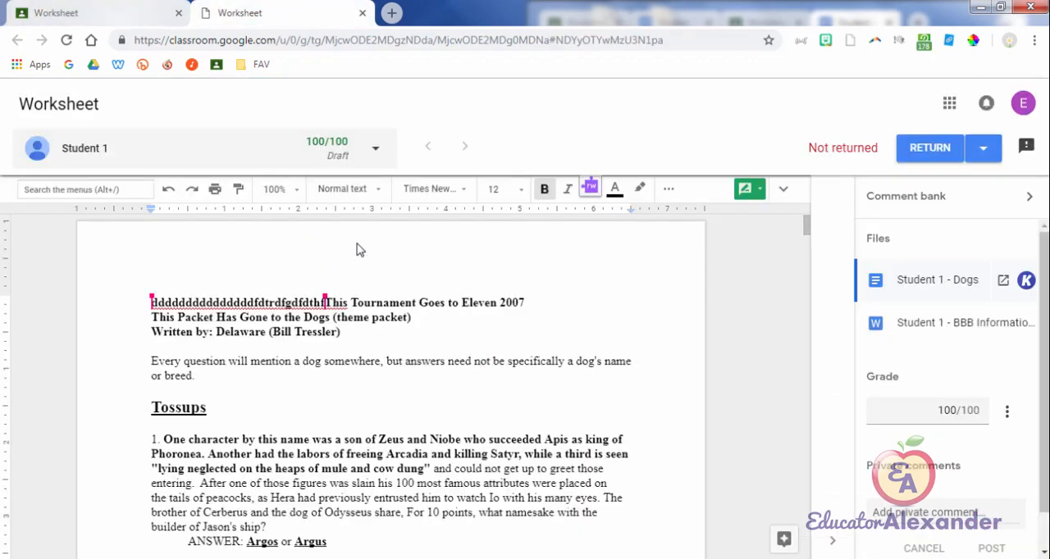
{"action": "key", "text": "ctrl+Tab"}
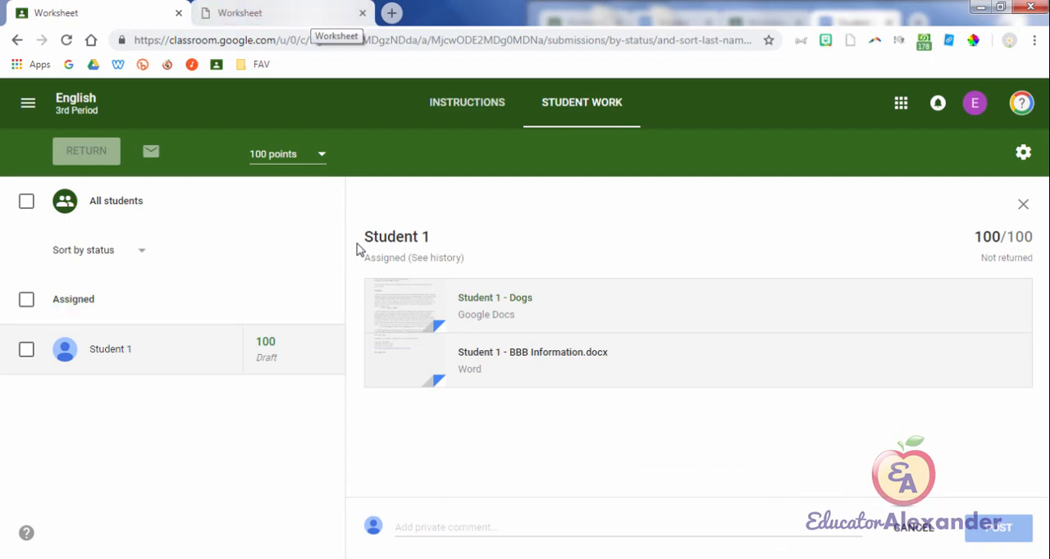
{"action": "key", "text": "ctrl+Tab"}
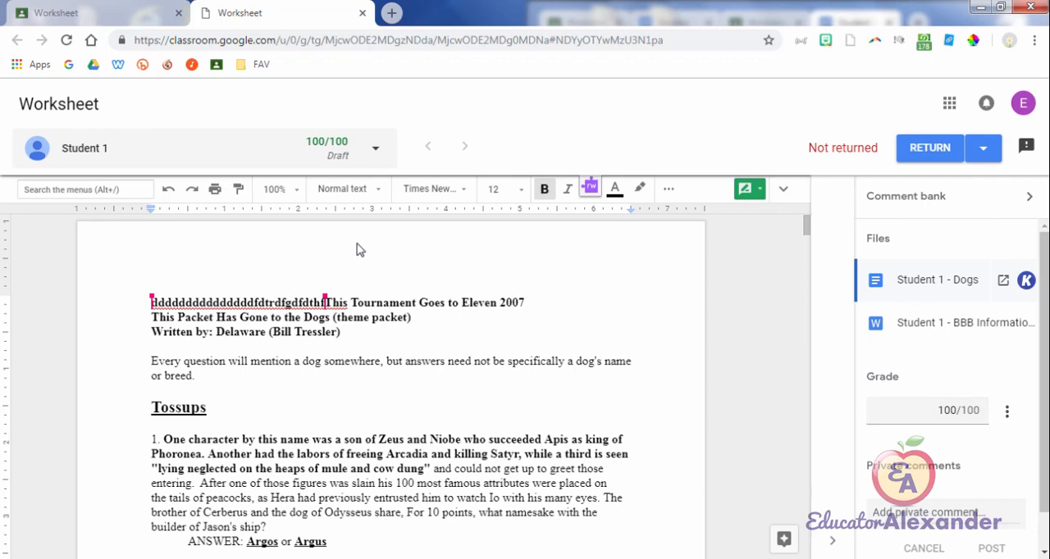
Step: Add the comment "Check Grammar" to the comment bank
{"action": "left_click", "coordinate": [952, 197]}
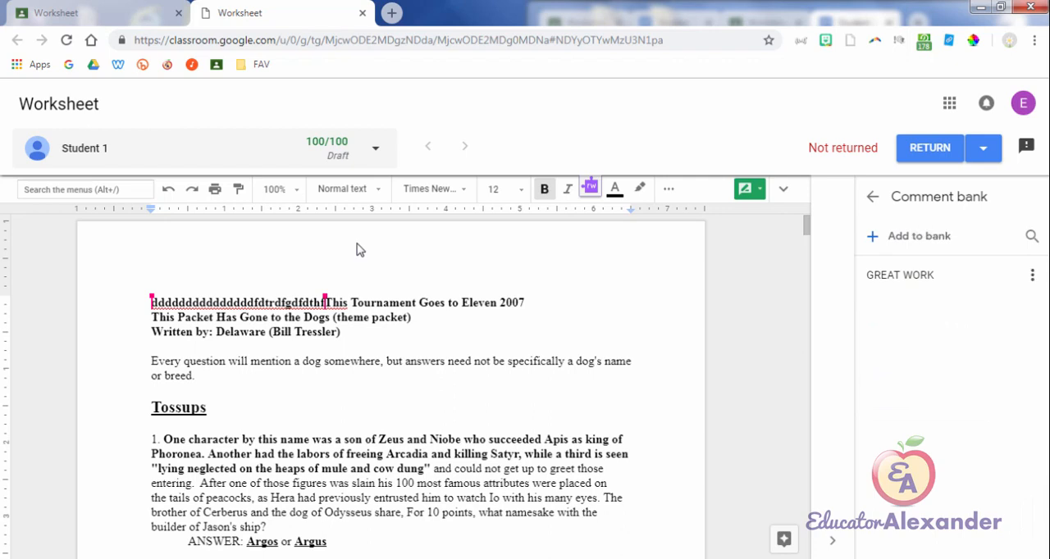
{"action": "left_click", "coordinate": [911, 236]}
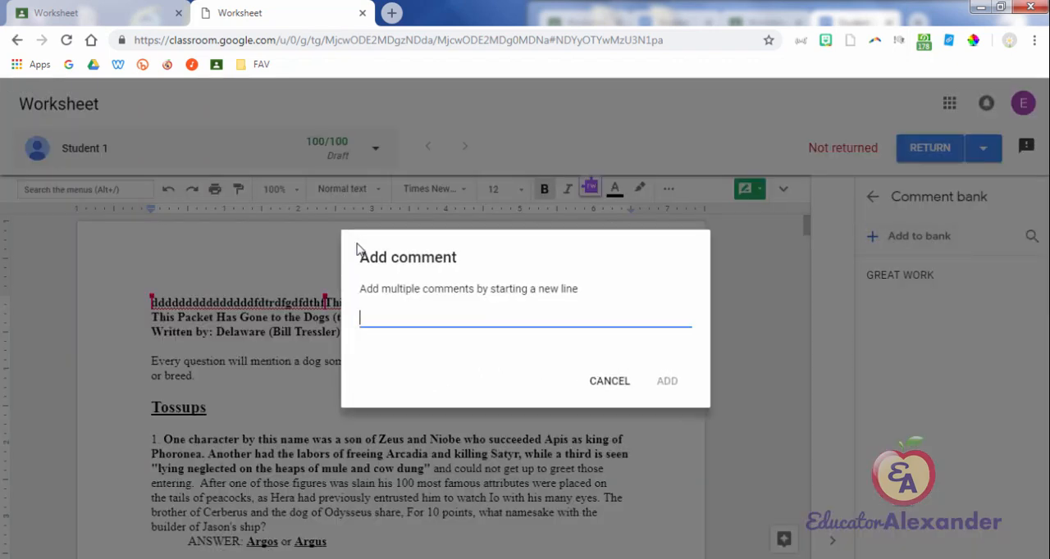
{"action": "type", "text": "Check Grammar"}
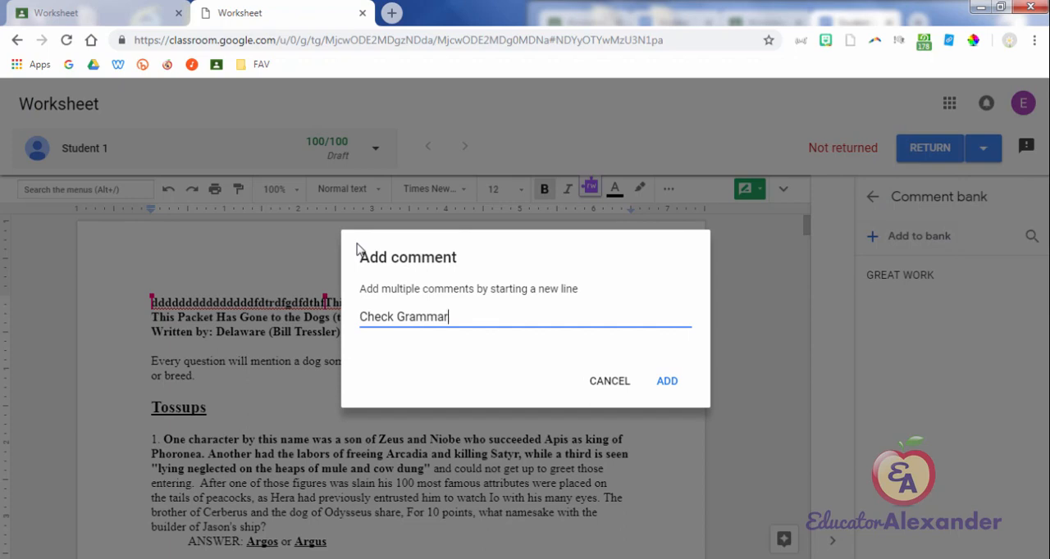
{"action": "left_click", "coordinate": [666, 380]}
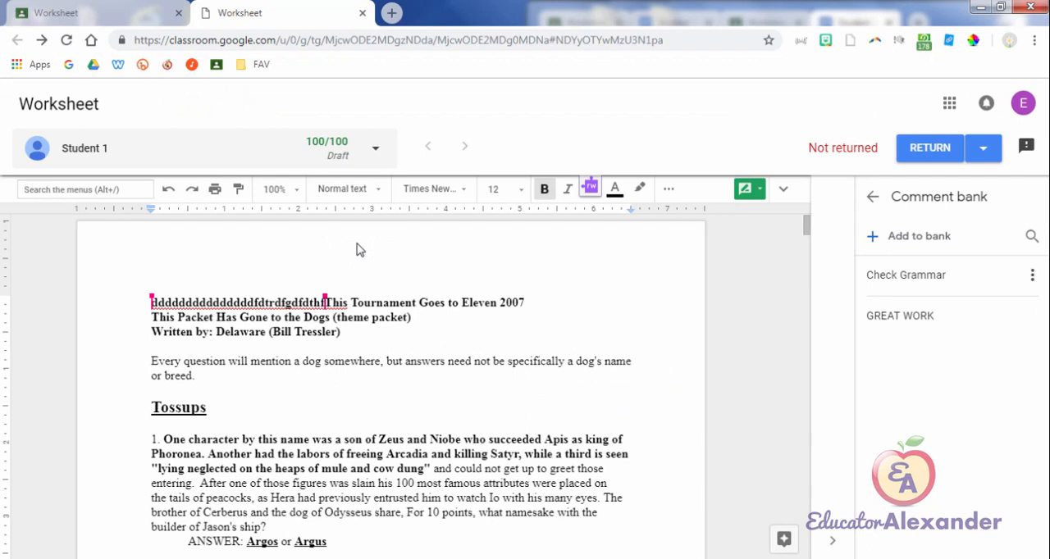
Step: Review the available actions for the Check Grammar comment and the options for returning submissions
{"action": "left_click", "coordinate": [1032, 276]}
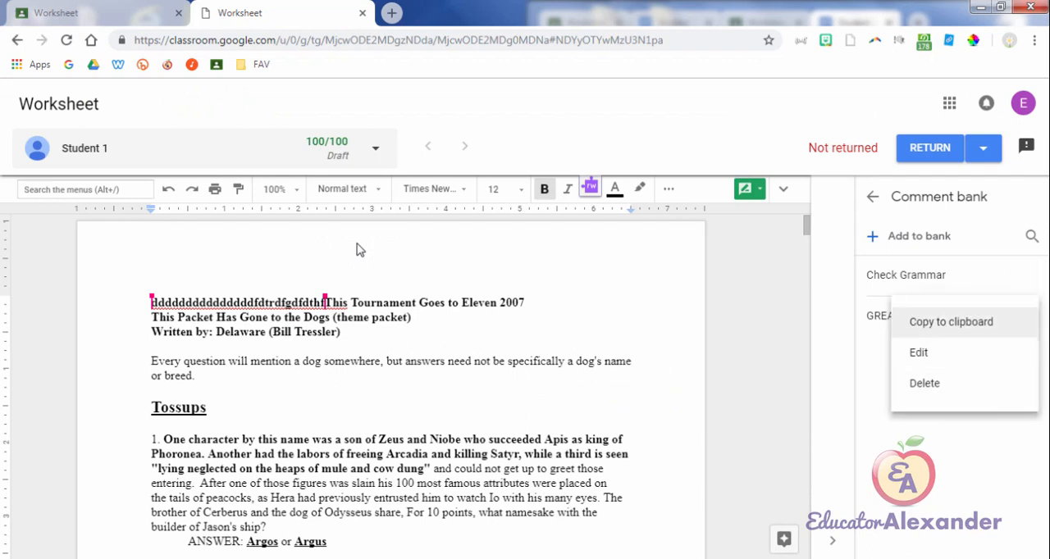
{"action": "left_click", "coordinate": [360, 250]}
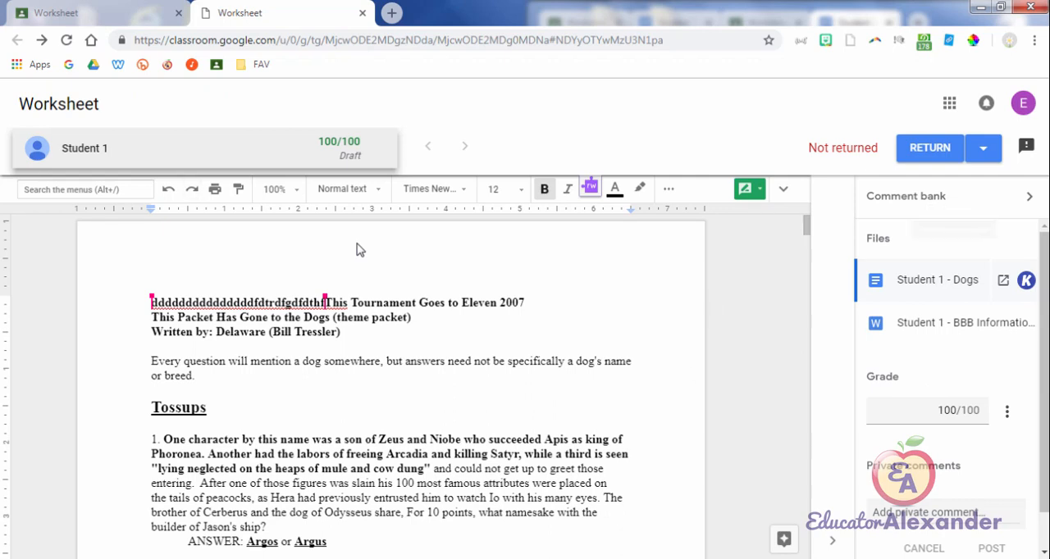
{"action": "left_click", "coordinate": [983, 149]}
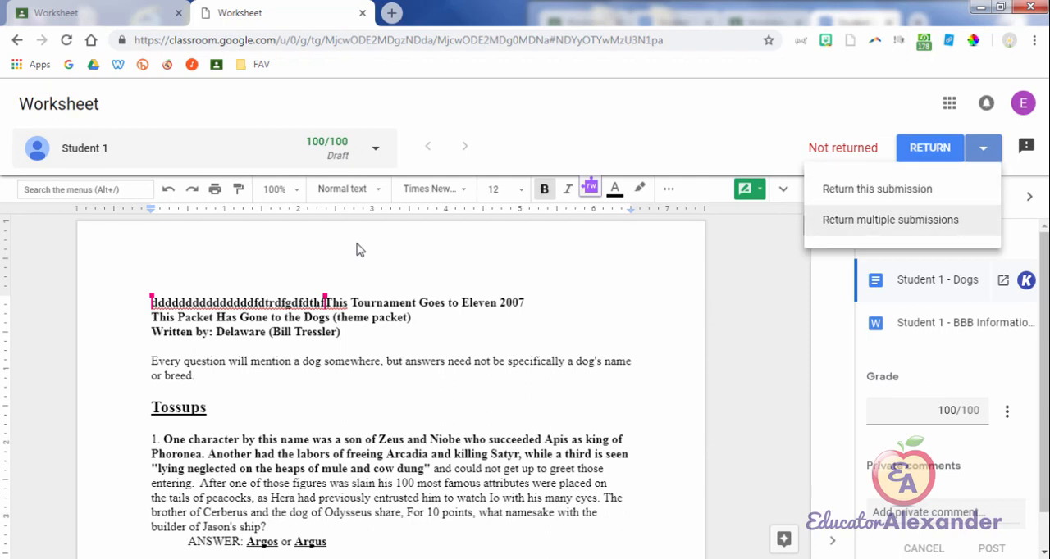
{"action": "left_click", "coordinate": [412, 318]}
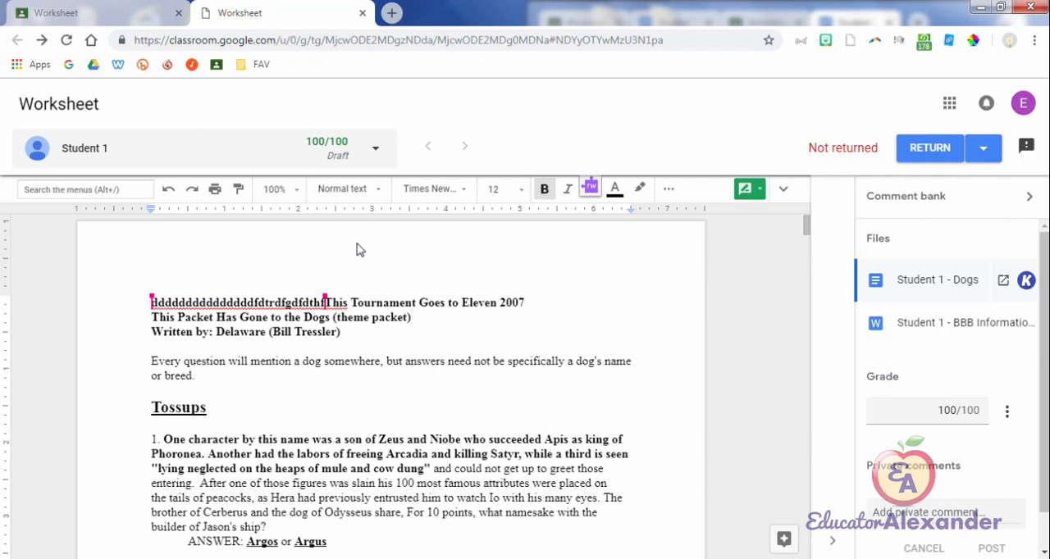
Step: Close the Dogs document and review the grade export options on the Worksheet's student work page
{"action": "key", "text": "ctrl+w"}
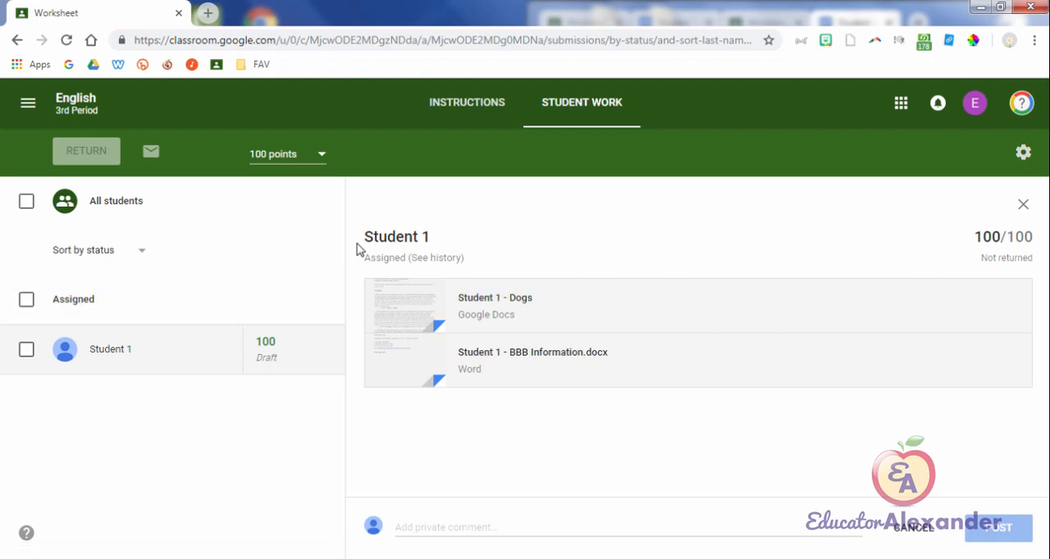
{"action": "left_click", "coordinate": [1022, 153]}
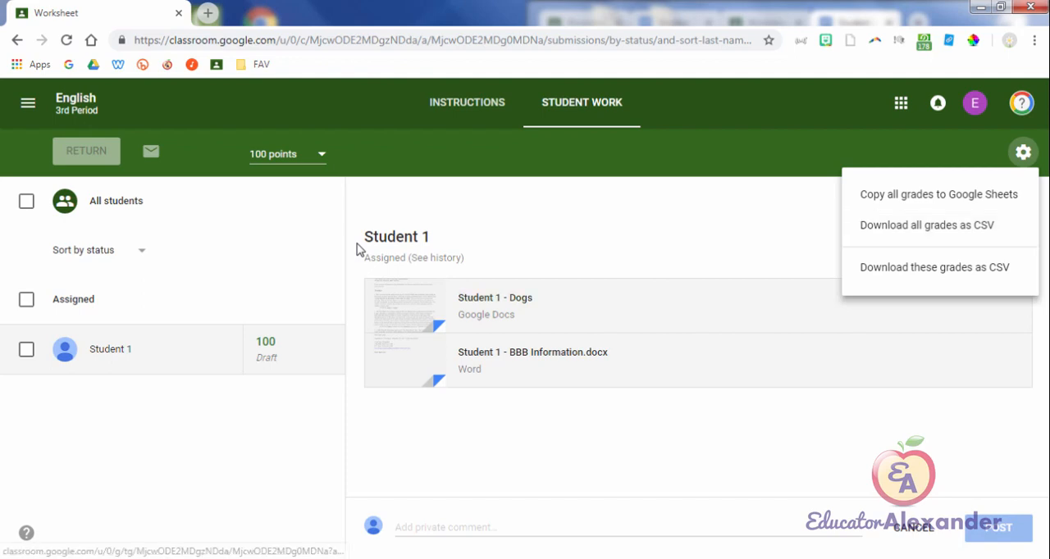
{"action": "left_click", "coordinate": [357, 250]}
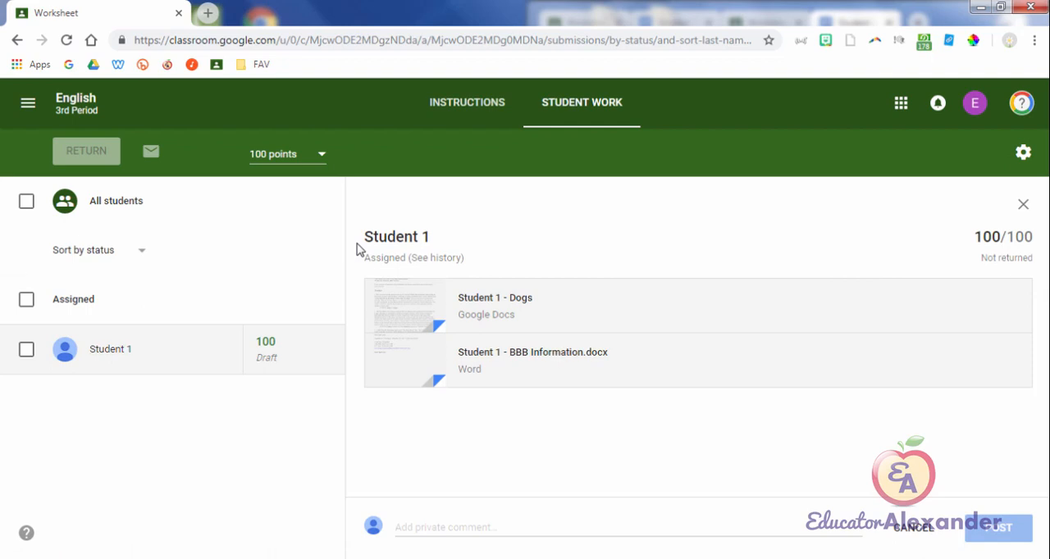
Step: Go back to the class list and open the gradebook of the English 3rd Period class
{"action": "key", "text": "Tab"}
{"action": "key", "text": "Return"}
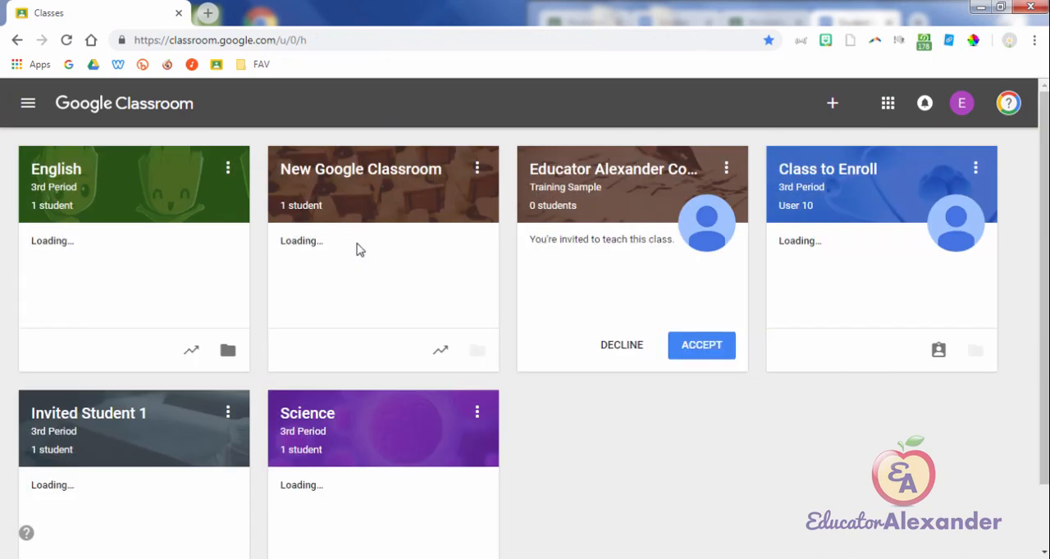
{"action": "key", "text": "Return"}
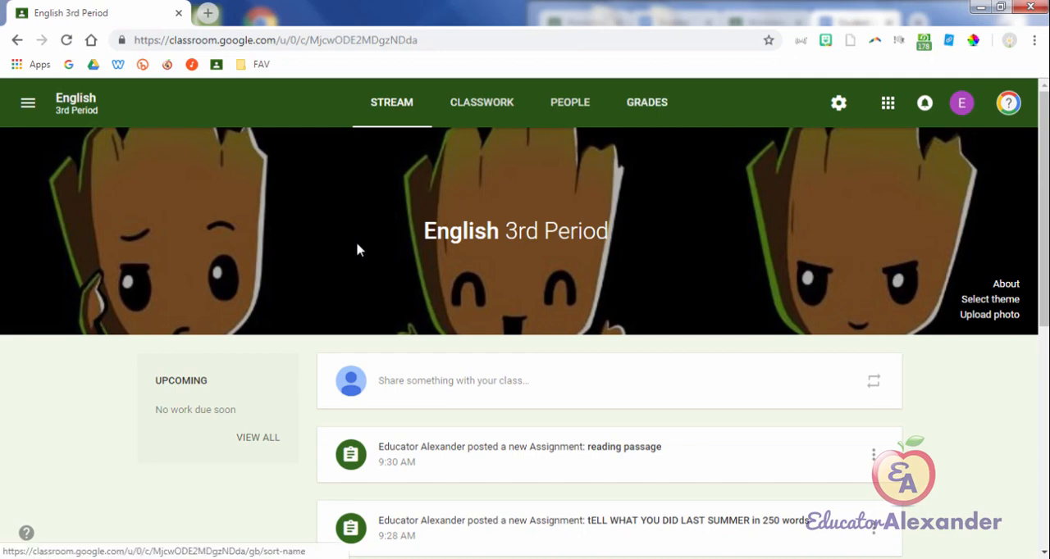
{"action": "key", "text": "Return"}
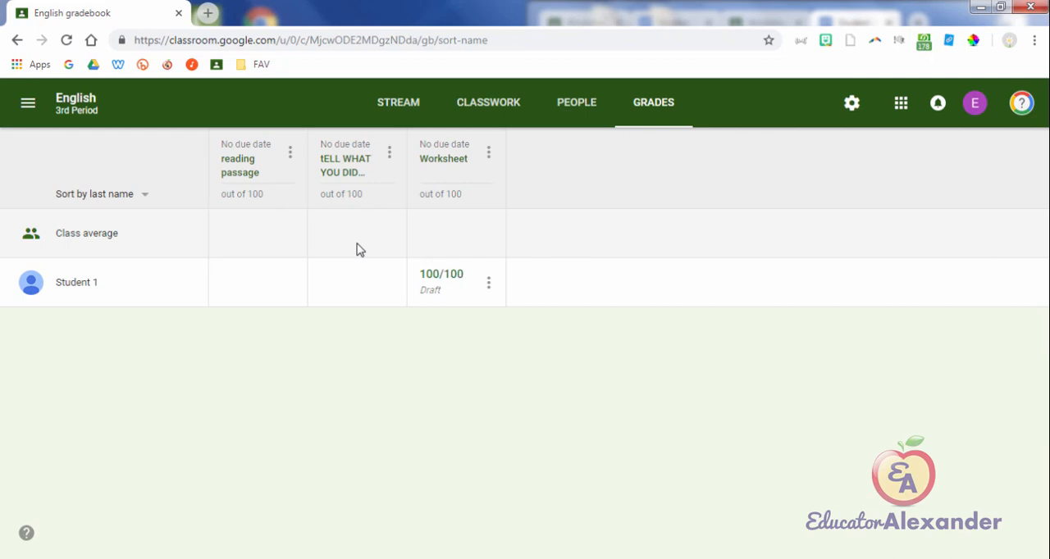
Step: View the student work for the "tELL WHAT YOU DID LAST SUMMER" assignment from the gradebook, and return to the gradebook
{"action": "left_click", "coordinate": [435, 282]}
{"action": "left_click", "coordinate": [346, 165]}
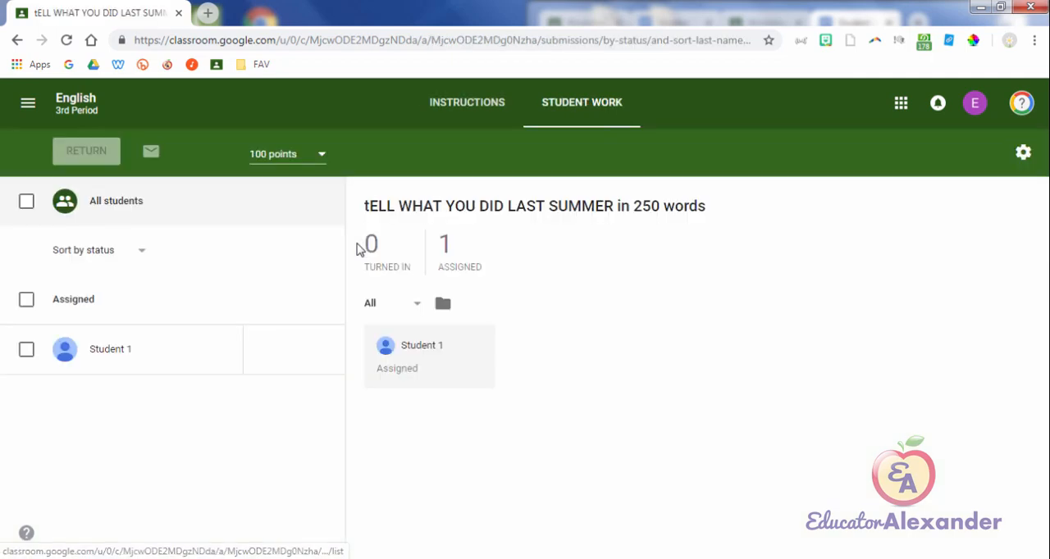
{"action": "key", "text": "alt+Left"}
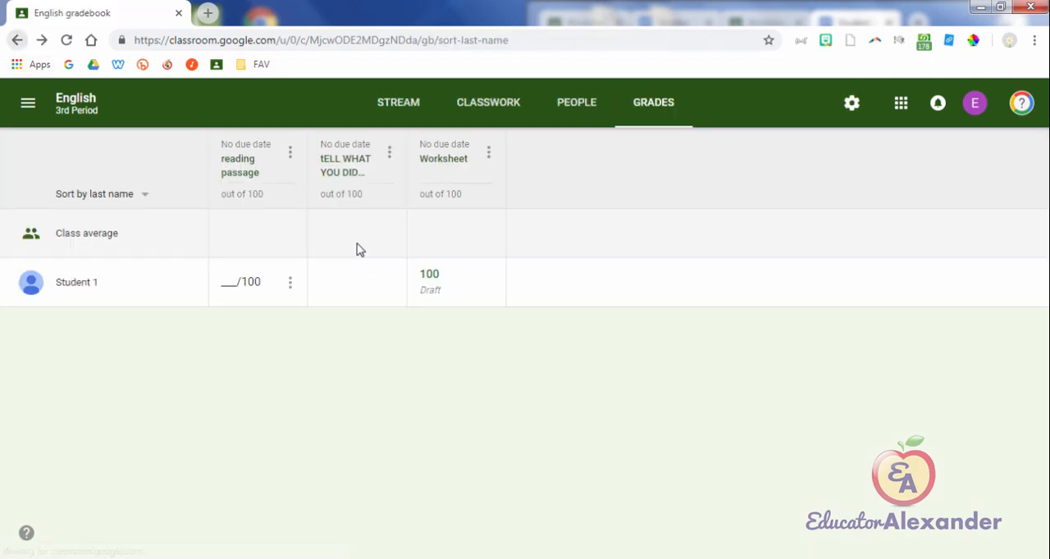
Step: Open the class settings and examine the overall grade calculation choices in the Gradebook section
{"action": "left_click", "coordinate": [851, 103]}
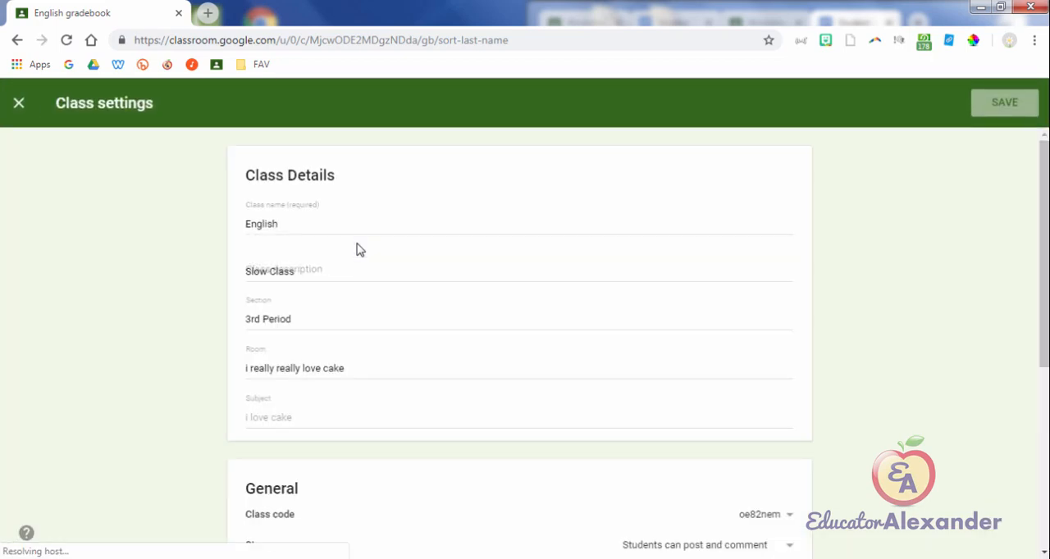
{"action": "left_click", "coordinate": [19, 103]}
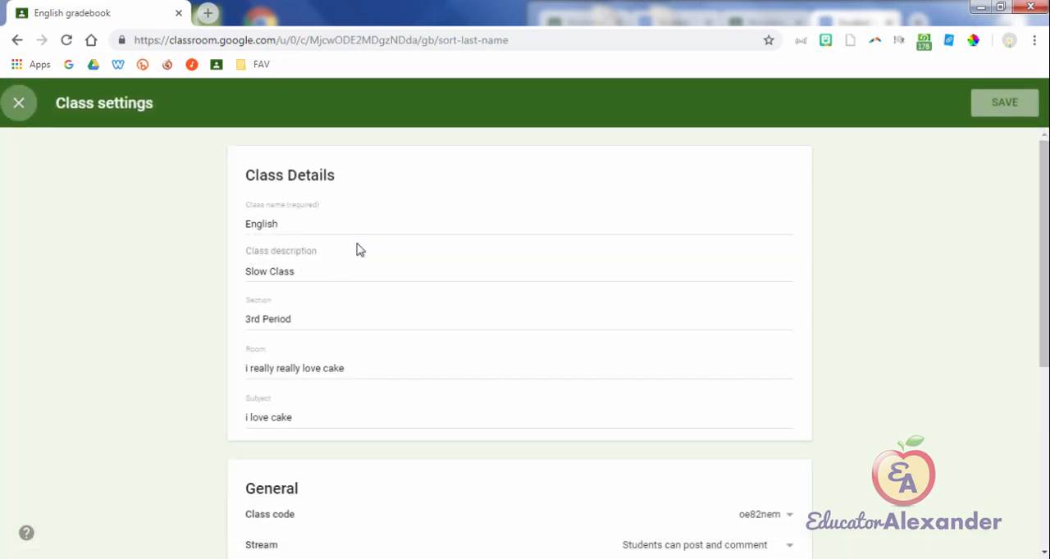
{"action": "left_click", "coordinate": [851, 103]}
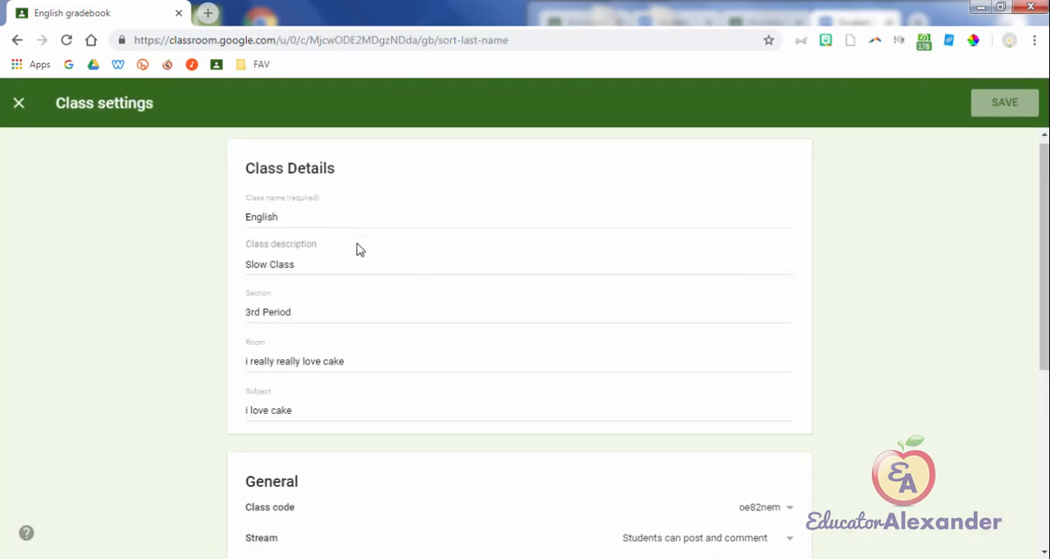
{"action": "scroll", "coordinate": [360, 251], "scroll_direction": "down", "scroll_amount": 3}
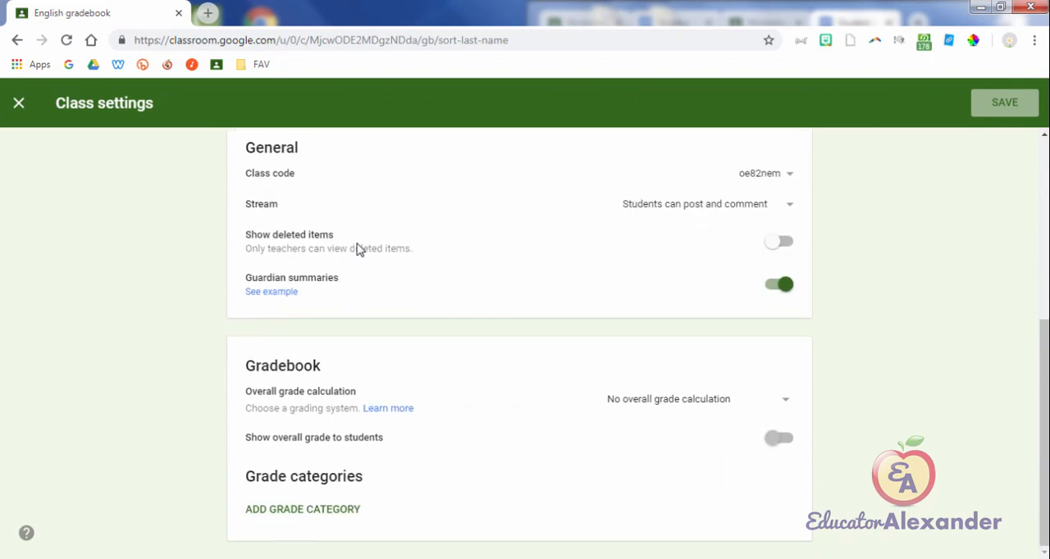
{"action": "left_click", "coordinate": [697, 398]}
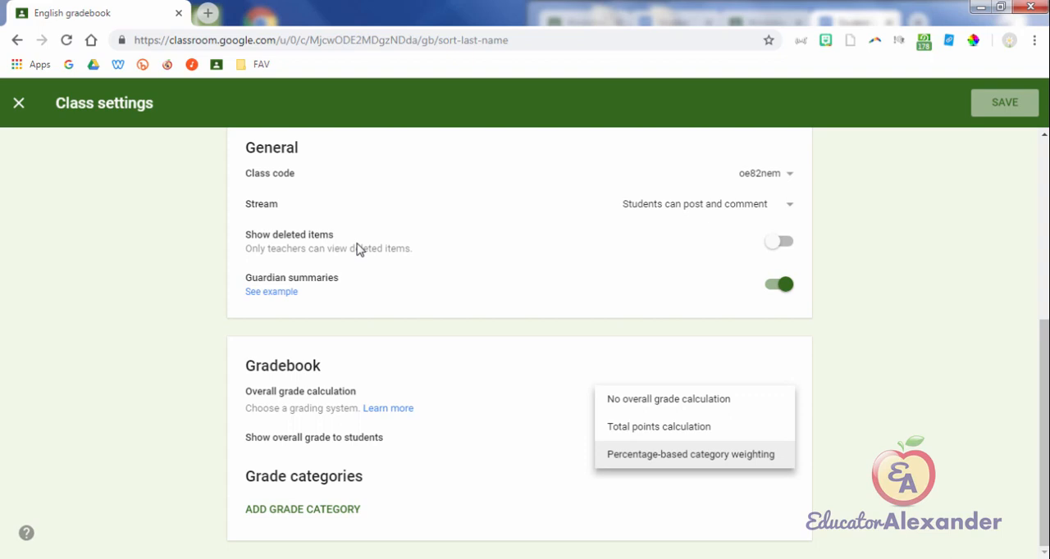
{"action": "key", "text": "Up"}
{"action": "key", "text": "Up"}
{"action": "key", "text": "Down"}
{"action": "key", "text": "Down"}
{"action": "key", "text": "Up"}
{"action": "key", "text": "Escape"}
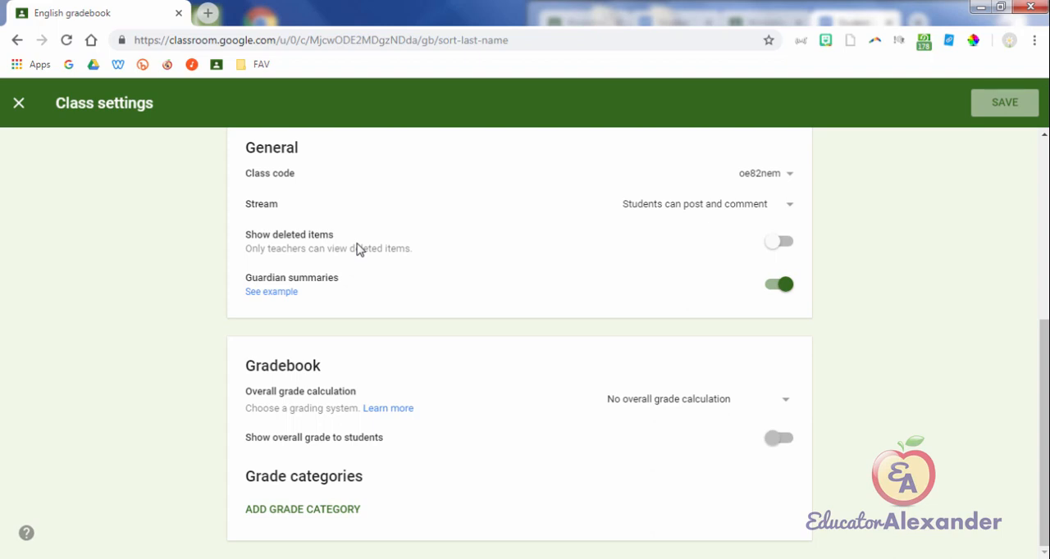
Step: Set the overall grade calculation to Total points calculation and enable showing the overall grade to students
{"action": "key", "text": "Tab"}
{"action": "key", "text": "Return"}
{"action": "key", "text": "Down"}
{"action": "key", "text": "Return"}
{"action": "key", "text": "Tab"}
{"action": "key", "text": "space"}
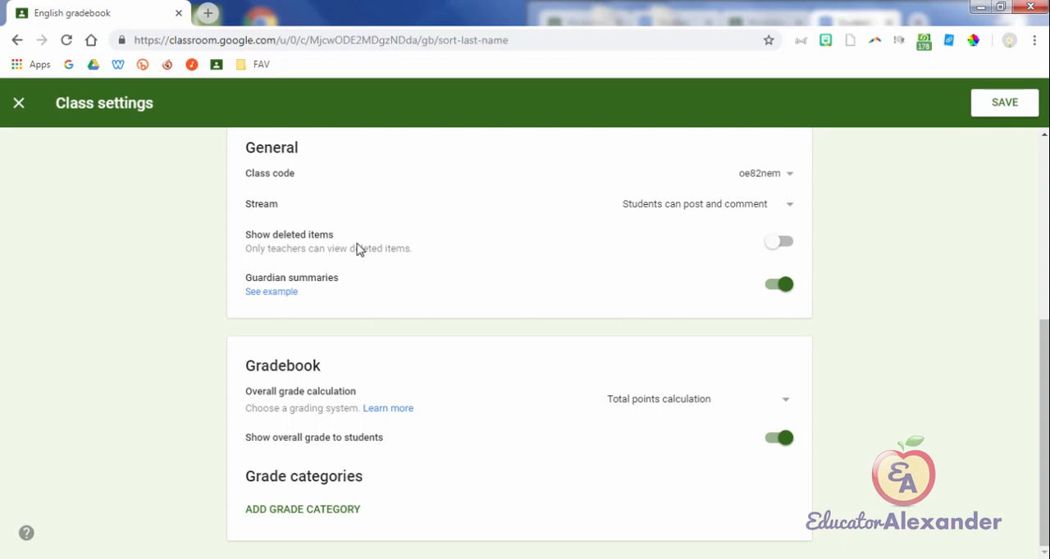
Step: Add a grade category named Homework with 10 default points
{"action": "left_click", "coordinate": [302, 510]}
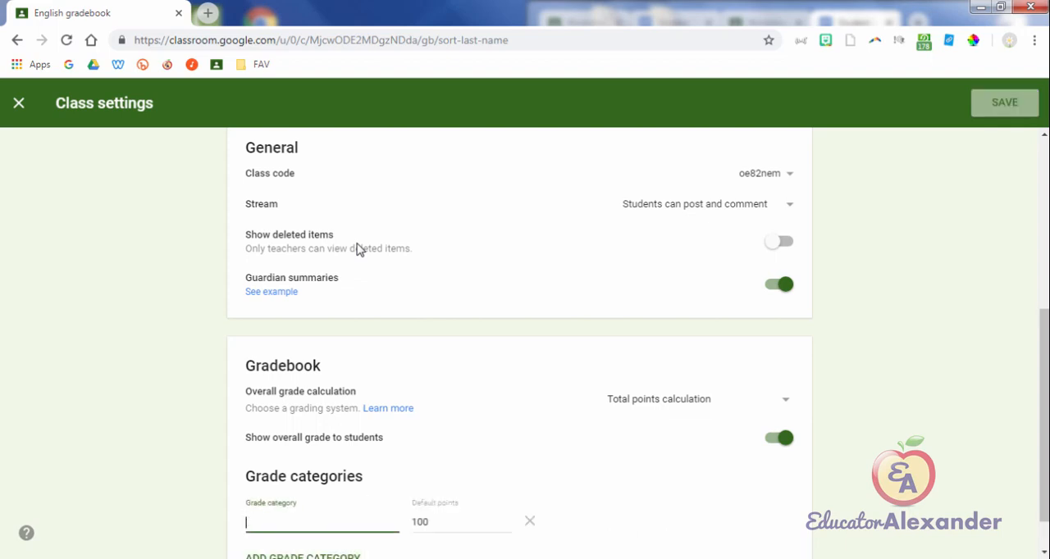
{"action": "scroll", "coordinate": [360, 250], "scroll_direction": "down", "scroll_amount": 1}
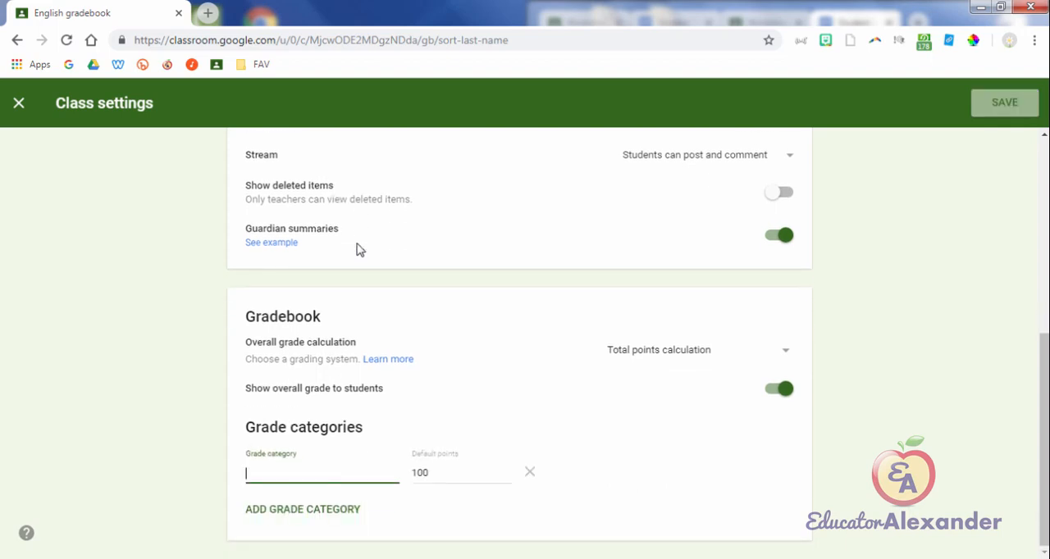
{"action": "type", "text": "Homework"}
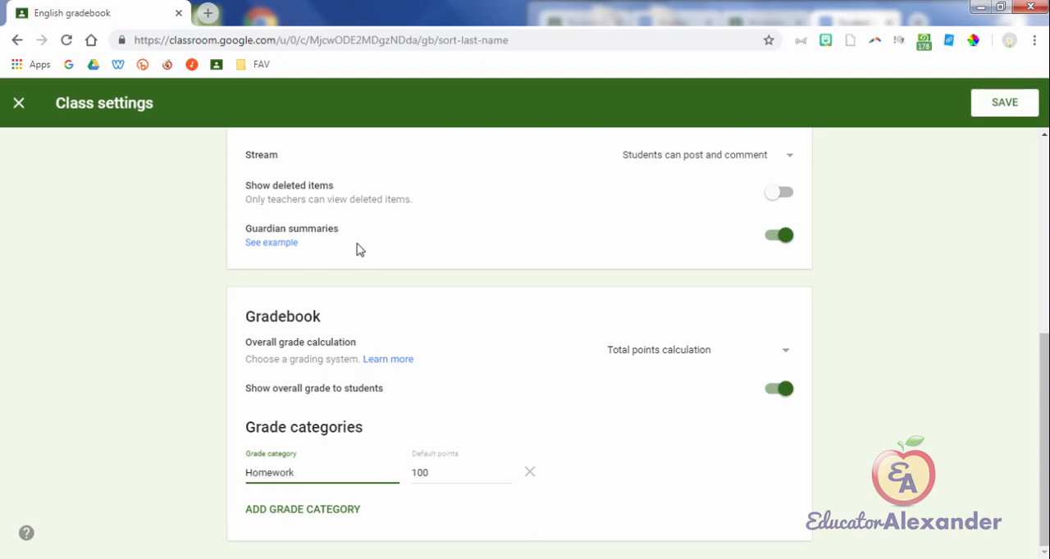
{"action": "key", "text": "Tab"}
{"action": "type", "text": "10"}
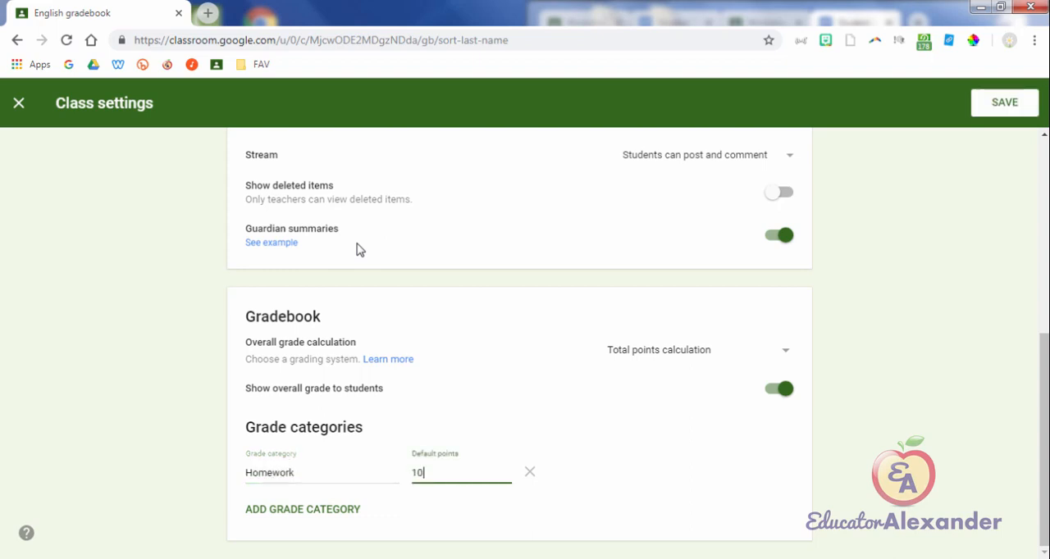
Step: Add a second, blank grade category and switch the overall grade calculation to Percentage-based category weighting
{"action": "key", "text": "Tab"}
{"action": "key", "text": "Tab"}
{"action": "key", "text": "Return"}
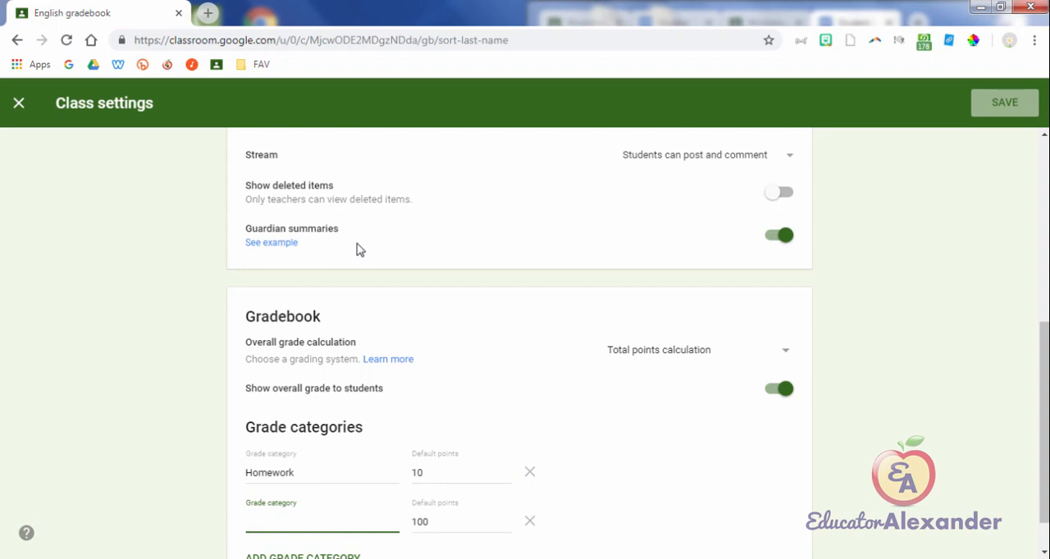
{"action": "key", "text": "shift+Tab"}
{"action": "key", "text": "shift+Tab"}
{"action": "key", "text": "shift+Tab"}
{"action": "key", "text": "shift+Tab"}
{"action": "key", "text": "shift+Tab"}
{"action": "key", "text": "Return"}
{"action": "key", "text": "Down"}
{"action": "key", "text": "Return"}
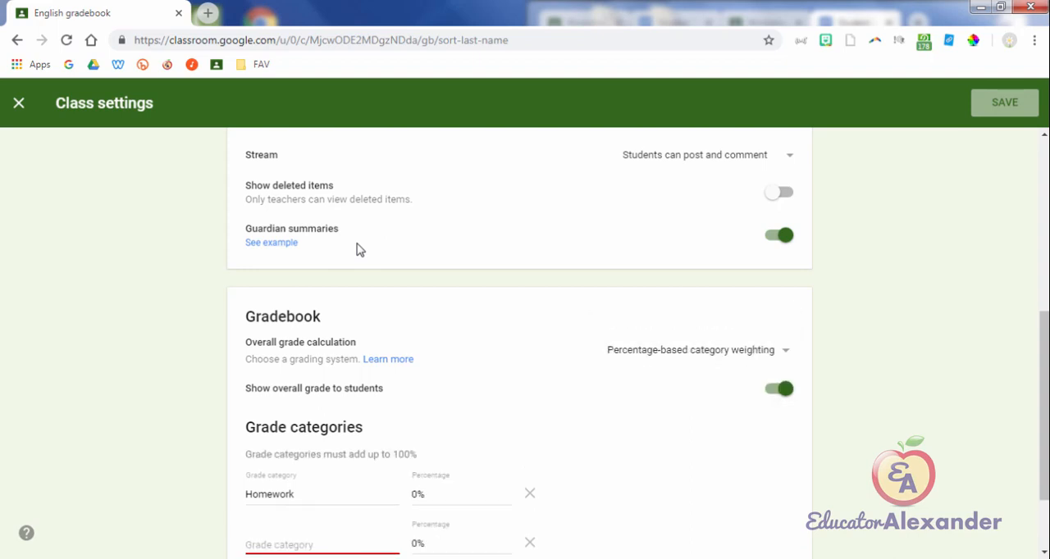
Step: Set the Homework category's percentage to 10%
{"action": "scroll", "coordinate": [357, 250], "scroll_direction": "down", "scroll_amount": 1}
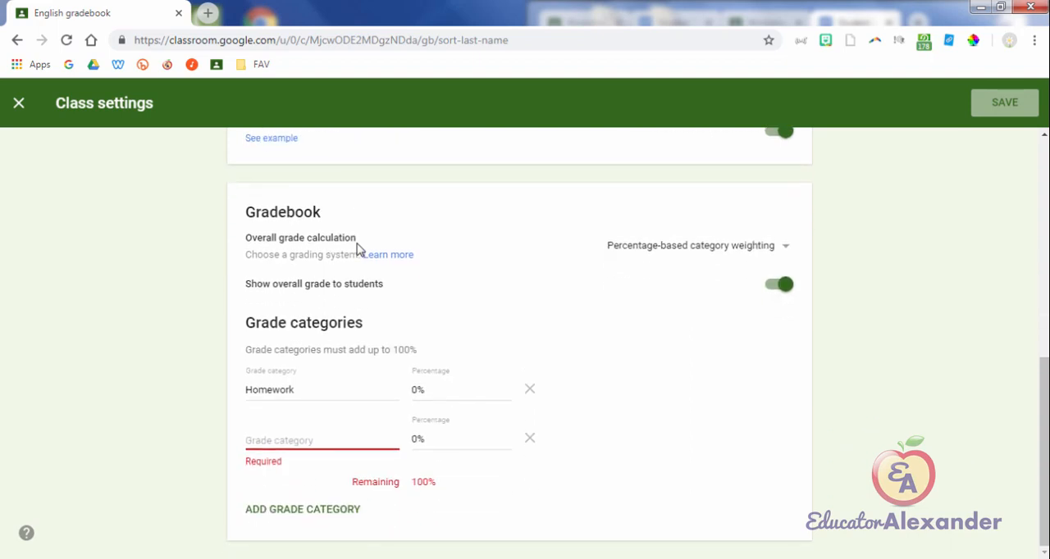
{"action": "key", "text": "Tab"}
{"action": "key", "text": "BackSpace"}
{"action": "key", "text": "BackSpace"}
{"action": "type", "text": "10"}
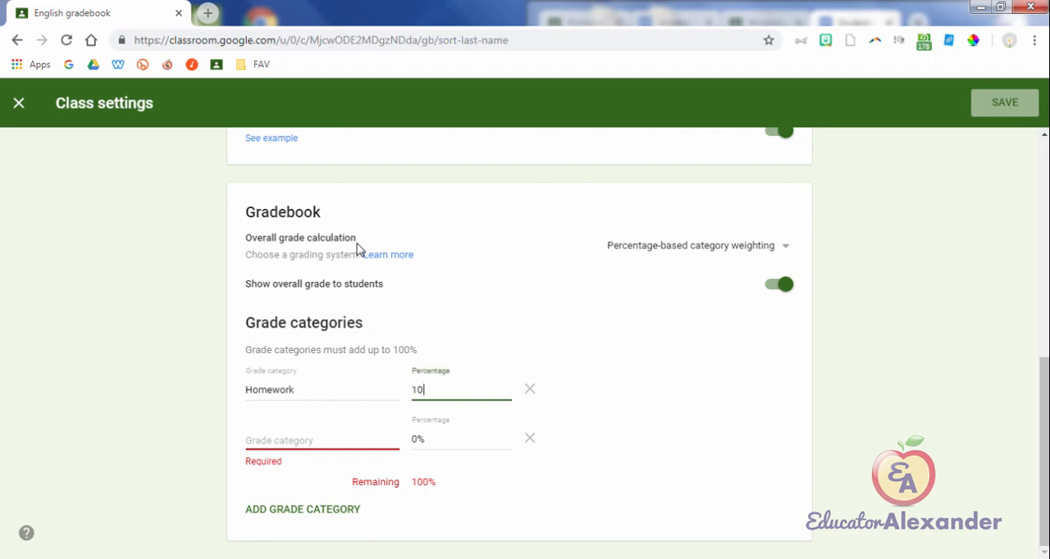
{"action": "type", "text": "%"}
Step: Remove both grade categories and set the overall grade calculation back to Total points calculation
{"action": "key", "text": "Return"}
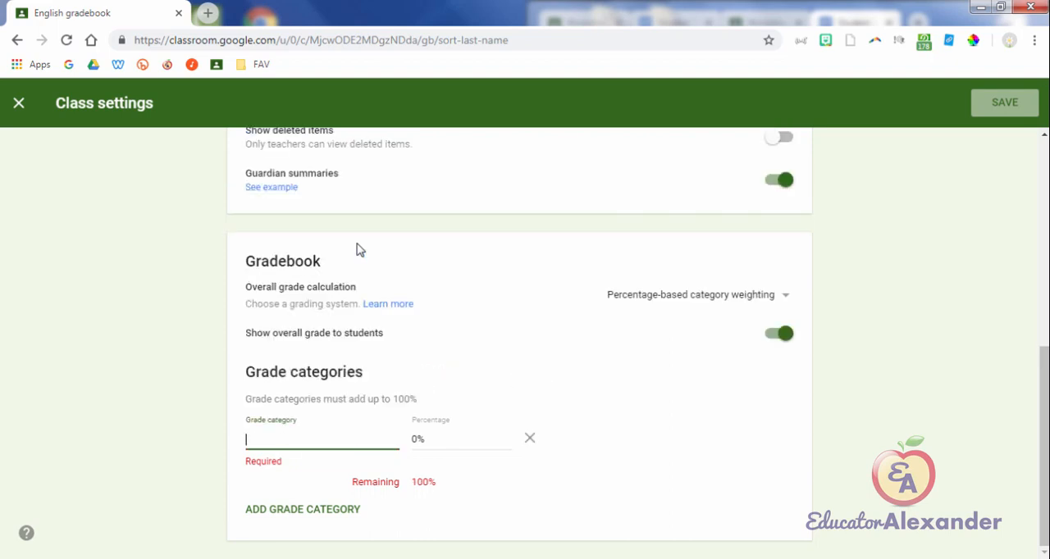
{"action": "key", "text": "Return"}
{"action": "key", "text": "Return"}
{"action": "key", "text": "Up"}
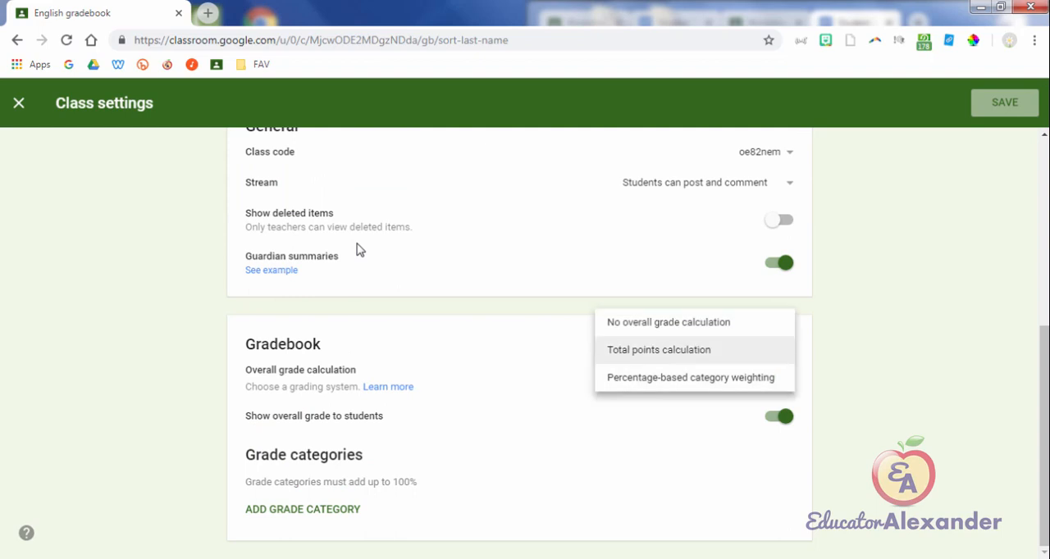
{"action": "key", "text": "Return"}
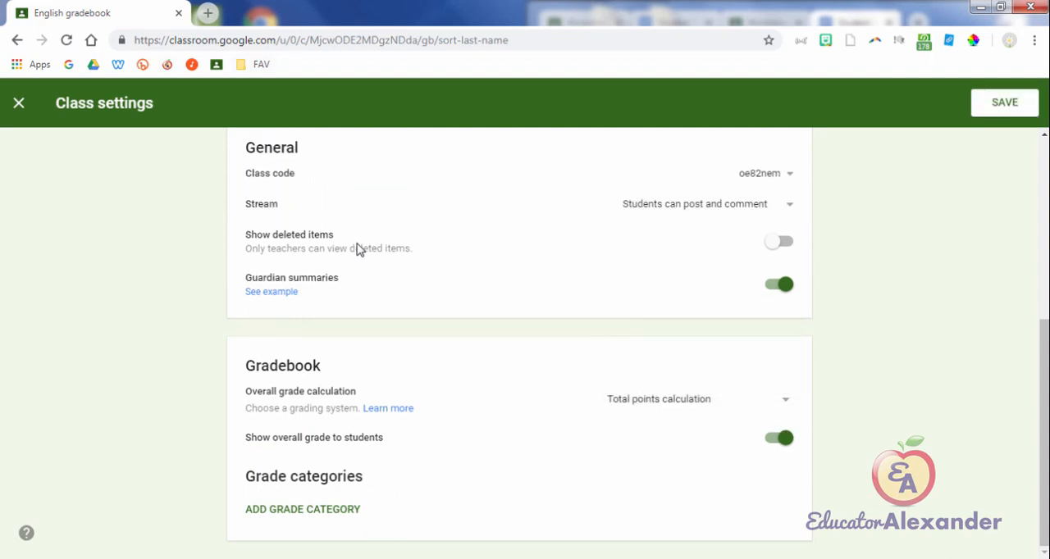
Step: Leave the class settings and open Student 1's work overview in the English class
{"action": "key", "text": "Escape"}
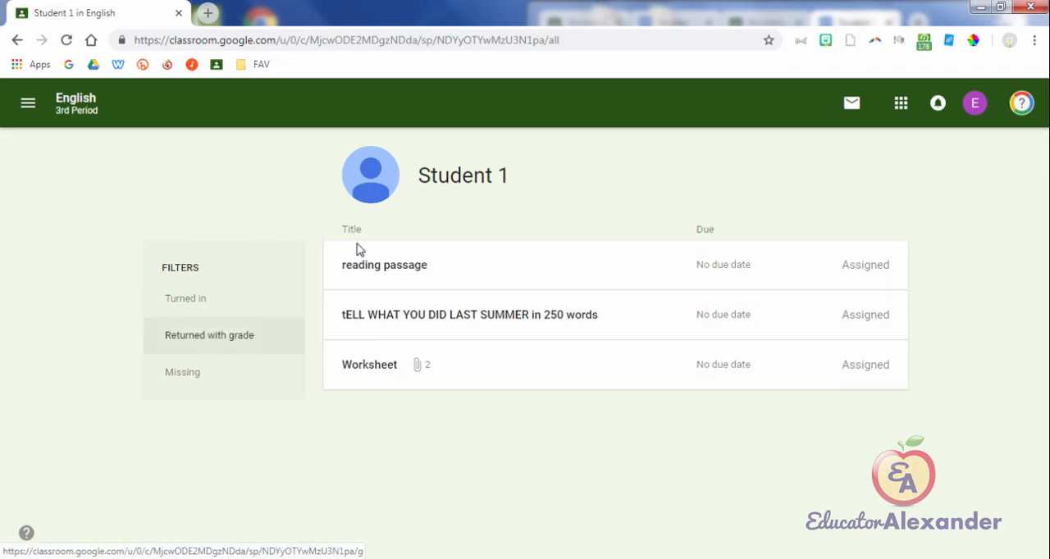
Step: Filter Student 1's work by Missing and return to the full list of assignments
{"action": "key", "text": "shift+Tab"}
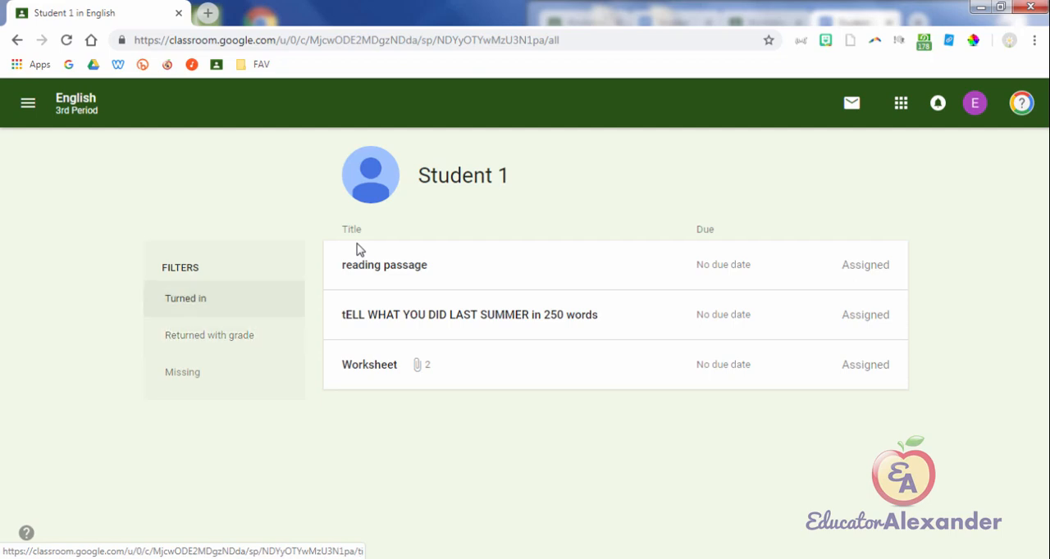
{"action": "key", "text": "Tab"}
{"action": "key", "text": "Tab"}
{"action": "key", "text": "Return"}
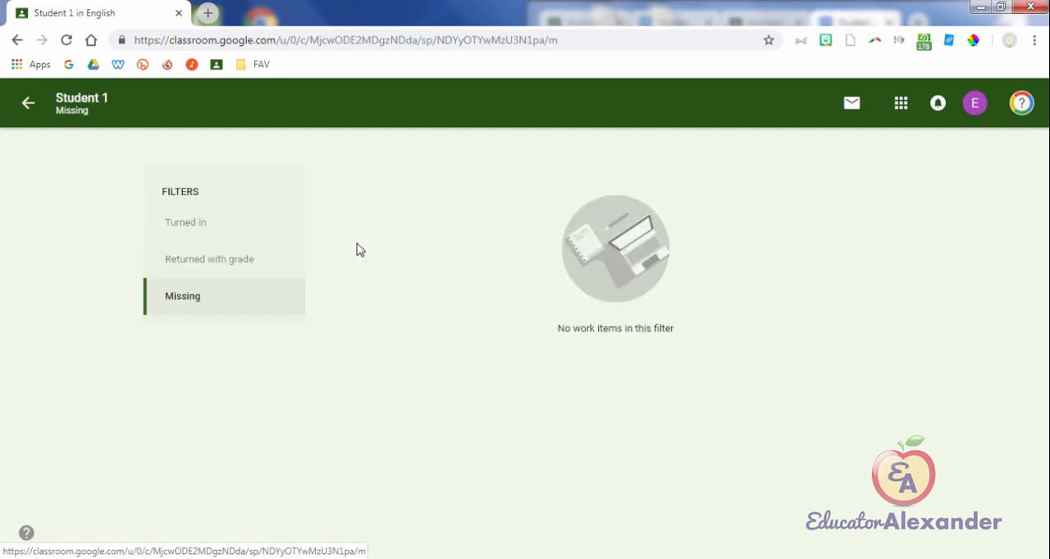
{"action": "key", "text": "Return"}
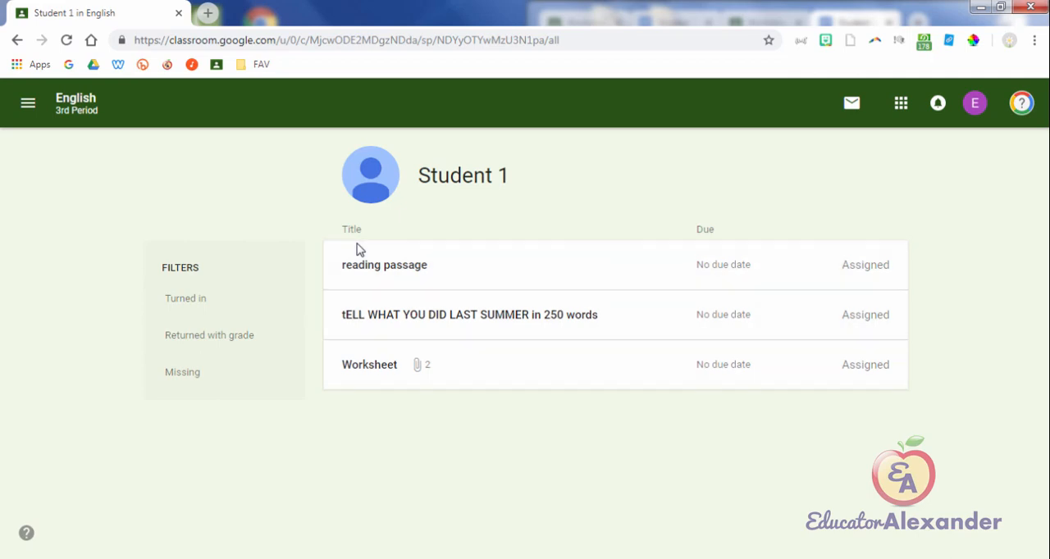
Step: Switch to the student's browser window, turn in the Worksheet assignment with its two attachments, and return to the teacher's window
{"action": "key", "text": "alt+Tab"}
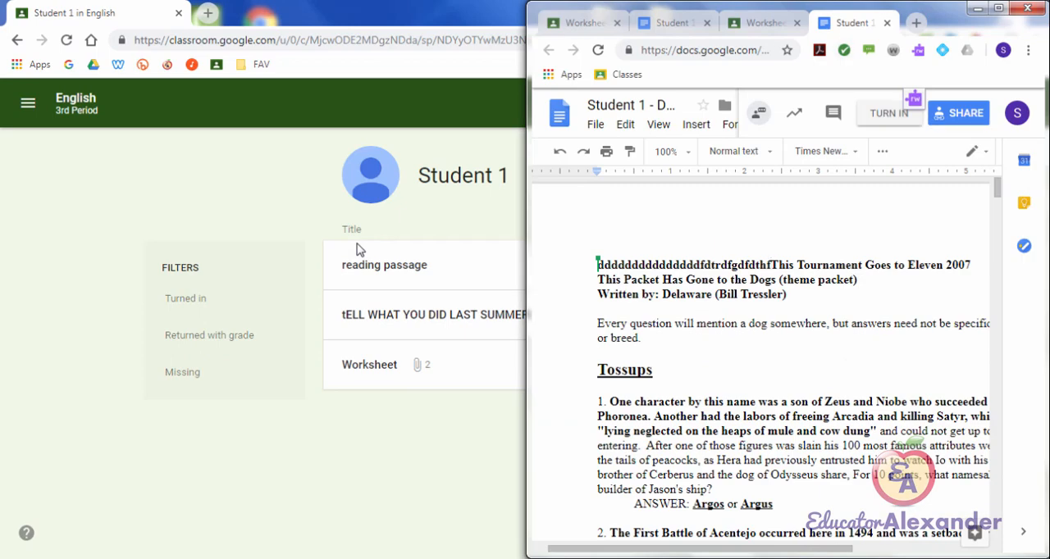
{"action": "left_click", "coordinate": [889, 113]}
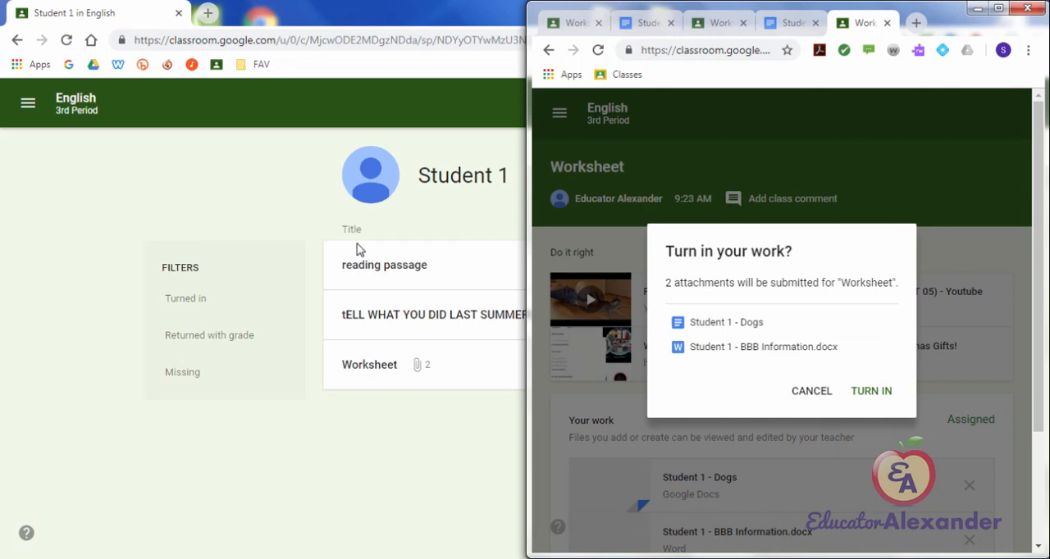
{"action": "left_click", "coordinate": [858, 391]}
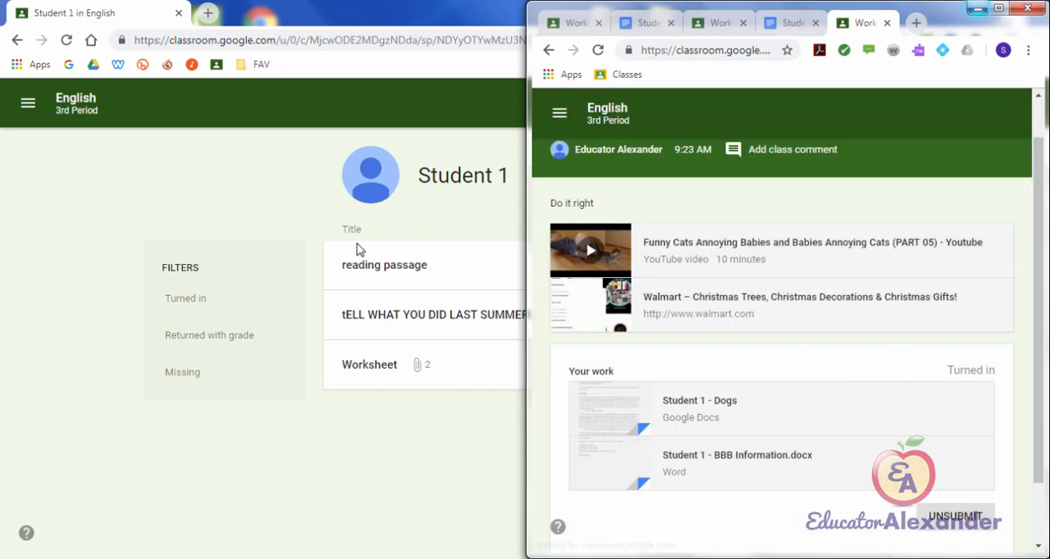
{"action": "left_click", "coordinate": [978, 8]}
Step: Leave Student 1's overview and open the gradebook of the English 3rd Period class
{"action": "left_click", "coordinate": [28, 102]}
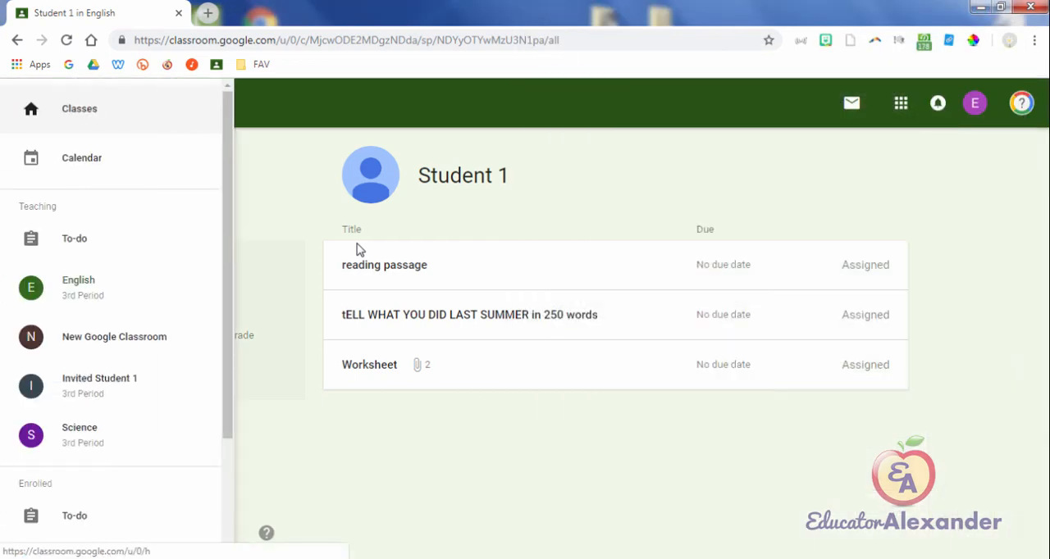
{"action": "left_click", "coordinate": [58, 105]}
{"action": "left_click", "coordinate": [56, 169]}
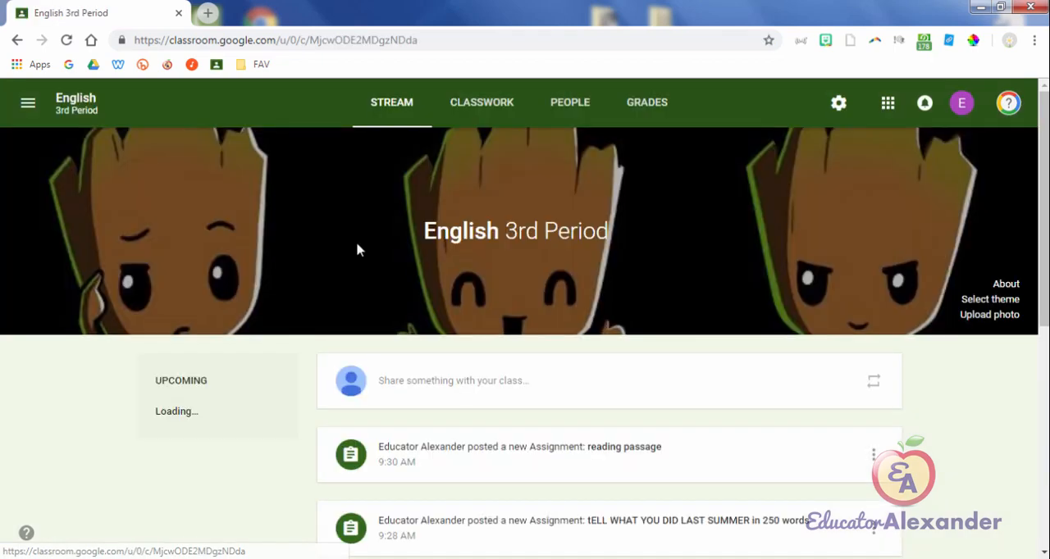
{"action": "left_click", "coordinate": [488, 102]}
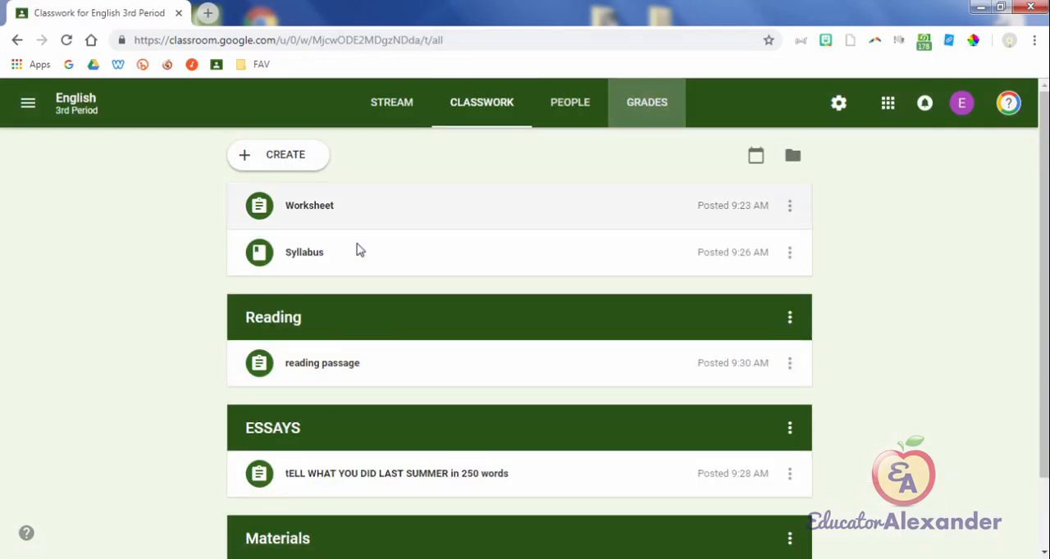
{"action": "left_click", "coordinate": [647, 103]}
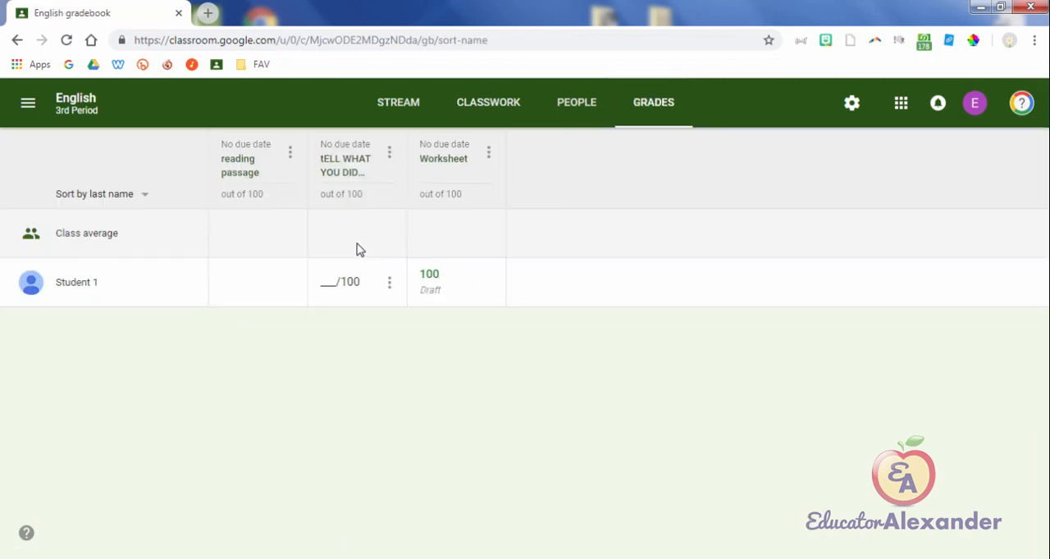
Step: Give Student 1 a grade of 100 on "tELL WHAT YOU DID LAST SUMMER in 250 words" and return the work
{"action": "left_click", "coordinate": [344, 282]}
{"action": "type", "text": "100"}
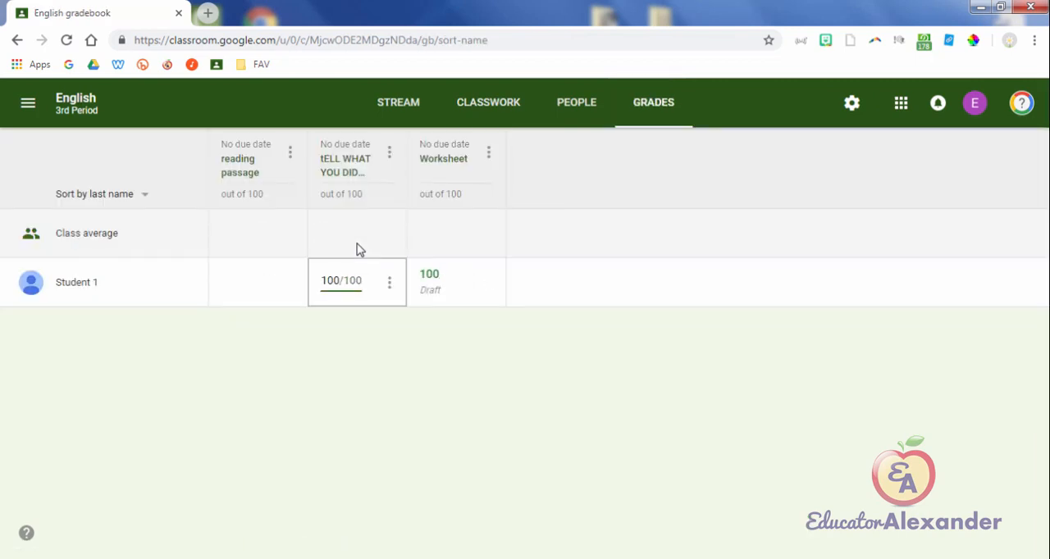
{"action": "key", "text": "Return"}
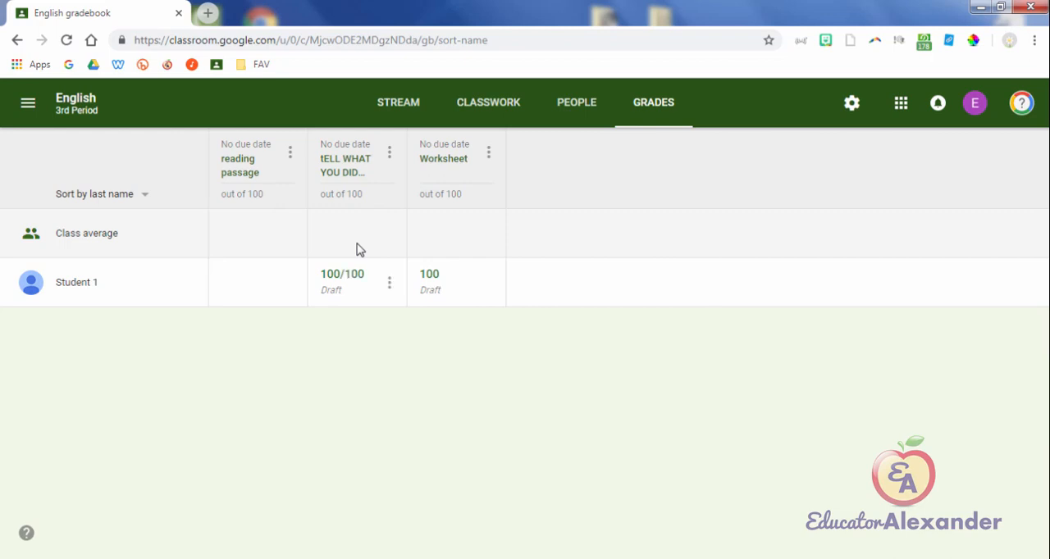
{"action": "left_click", "coordinate": [389, 282]}
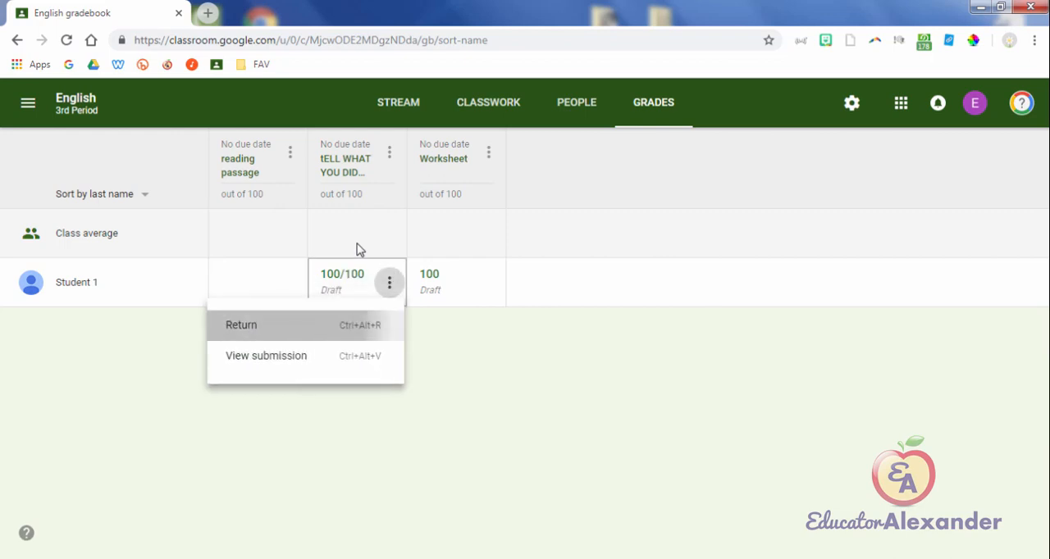
{"action": "left_click", "coordinate": [241, 324]}
{"action": "left_click", "coordinate": [654, 354]}
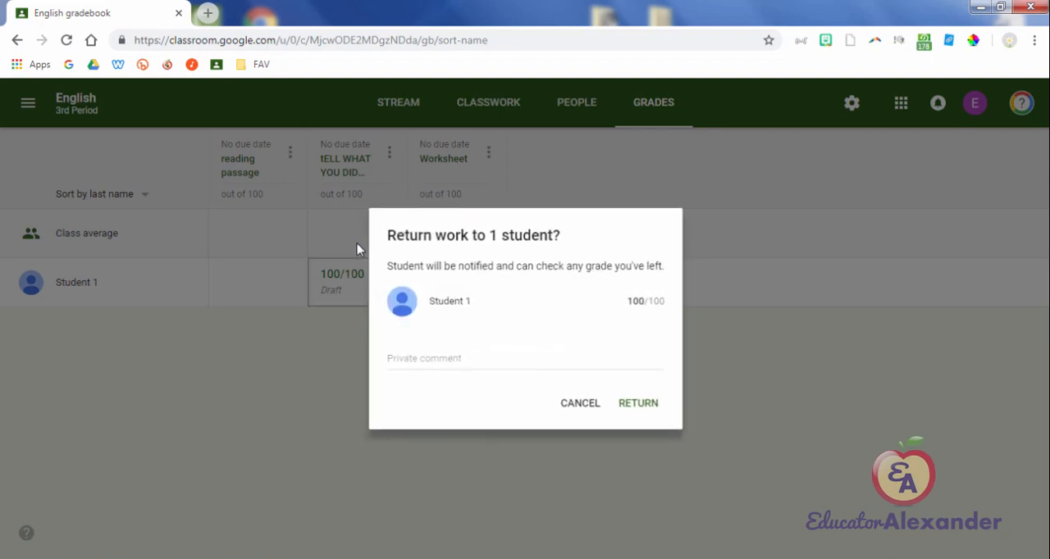
{"action": "left_click", "coordinate": [637, 405]}
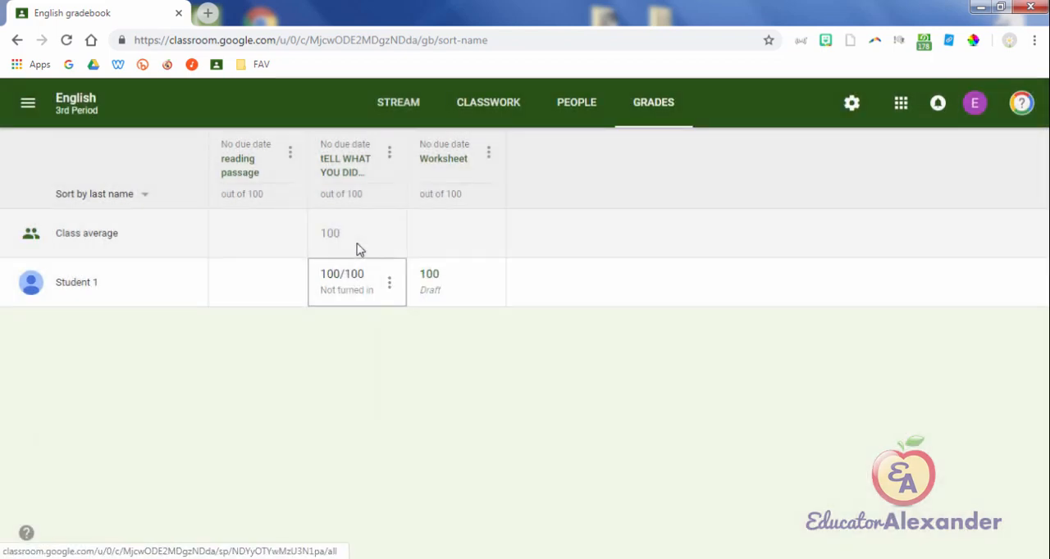
Step: Open Student 1's work overview from the gradebook, preview it for printing, and close the preview without printing
{"action": "left_click", "coordinate": [76, 282]}
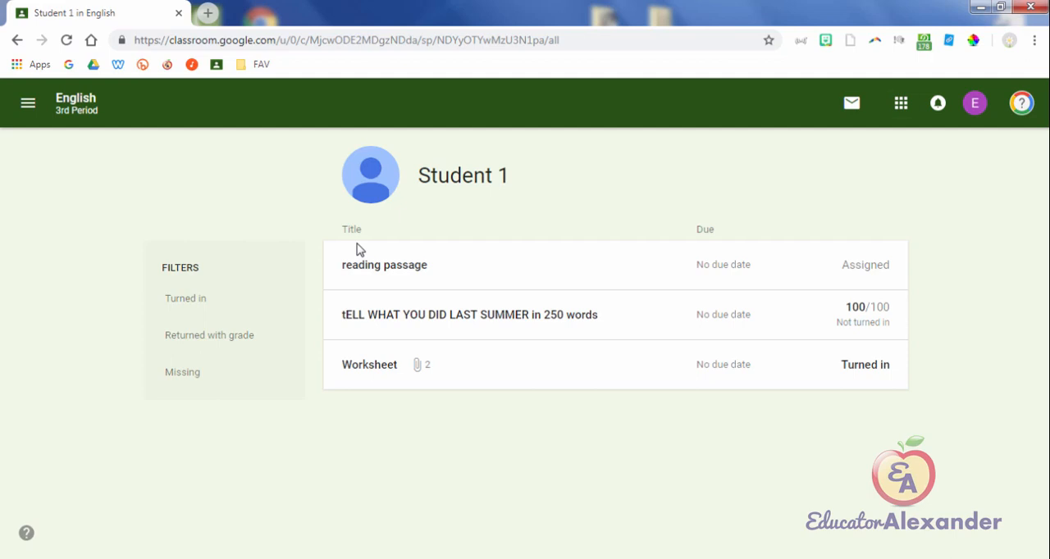
{"action": "right_click", "coordinate": [572, 188]}
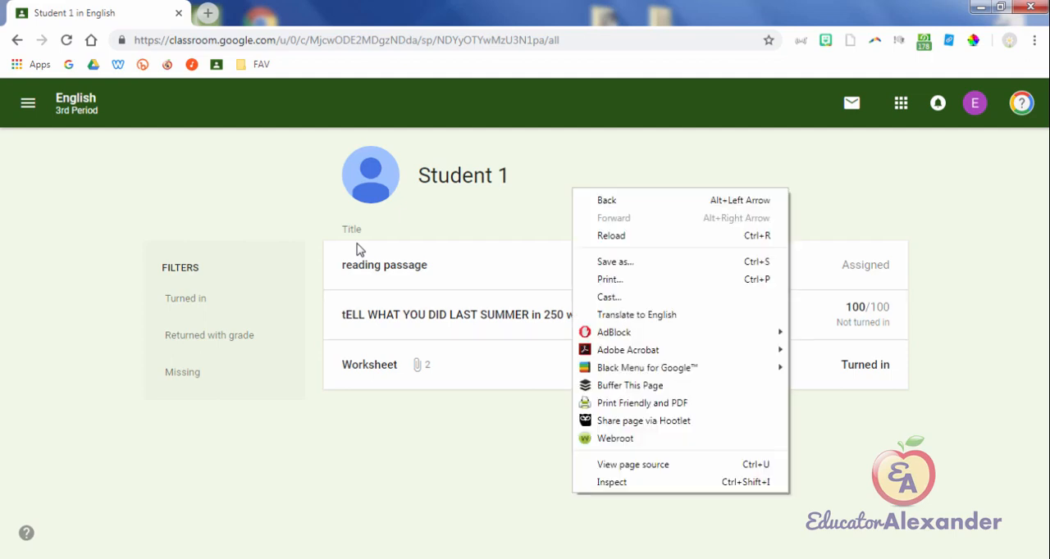
{"action": "left_click", "coordinate": [609, 279]}
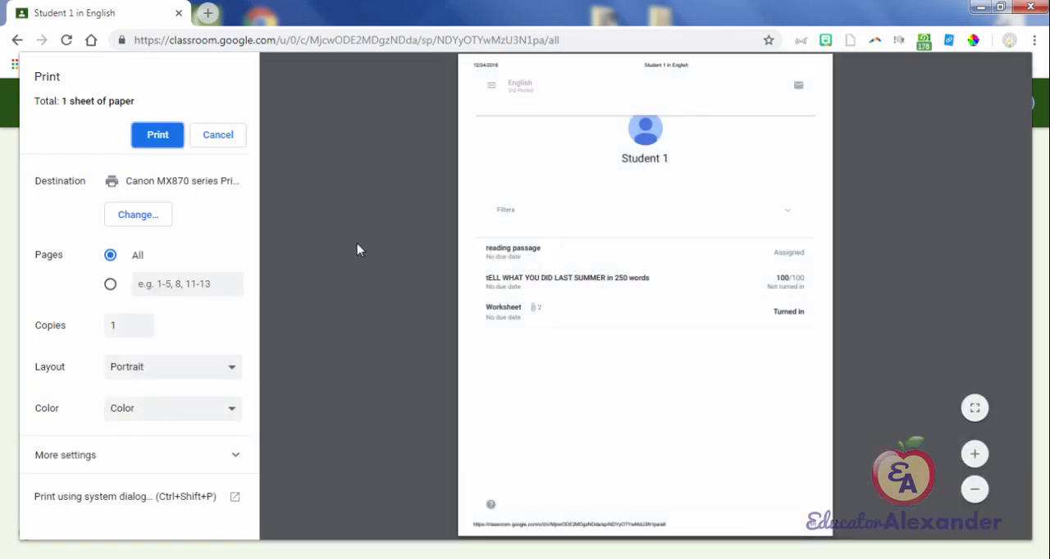
{"action": "key", "text": "Escape"}
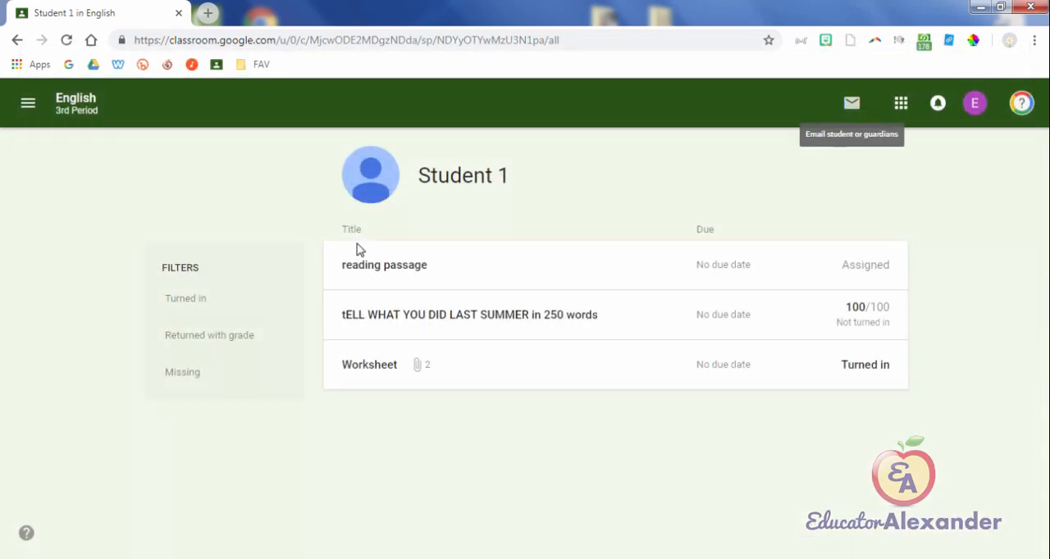
Step: Start a progress email to Student 1 with the student work summary included, and cancel it without sending
{"action": "key", "text": "Return"}
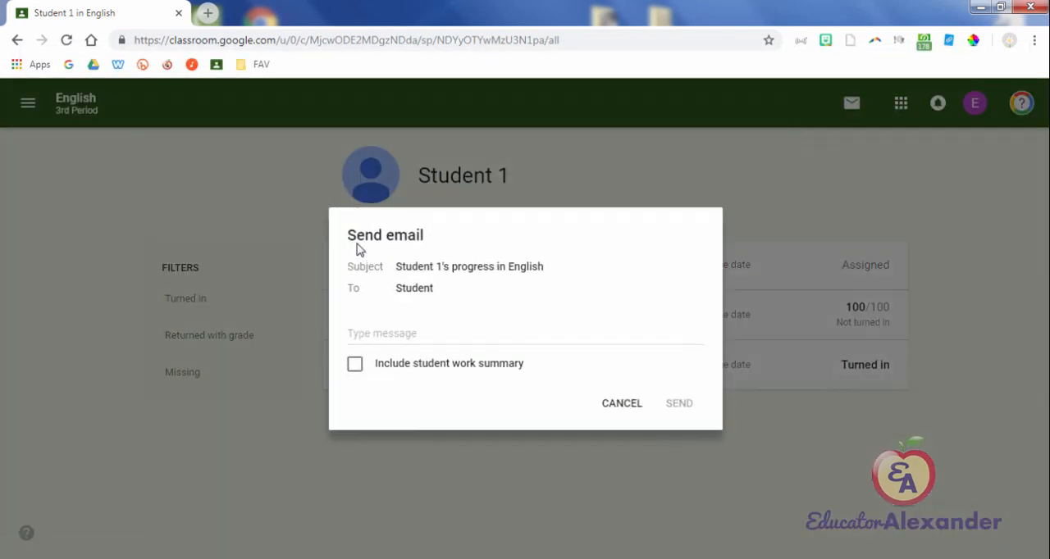
{"action": "key", "text": "space"}
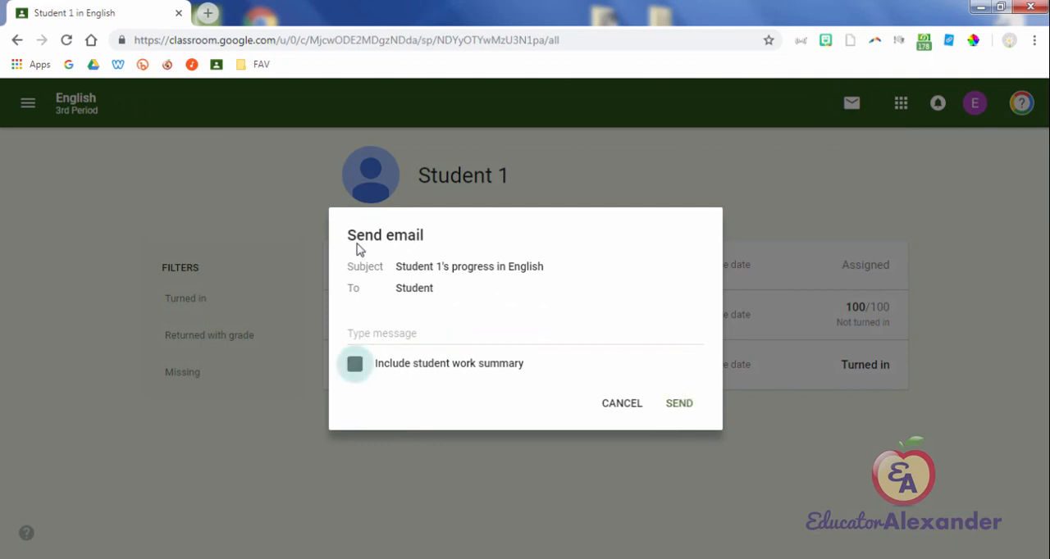
{"action": "key", "text": "Tab"}
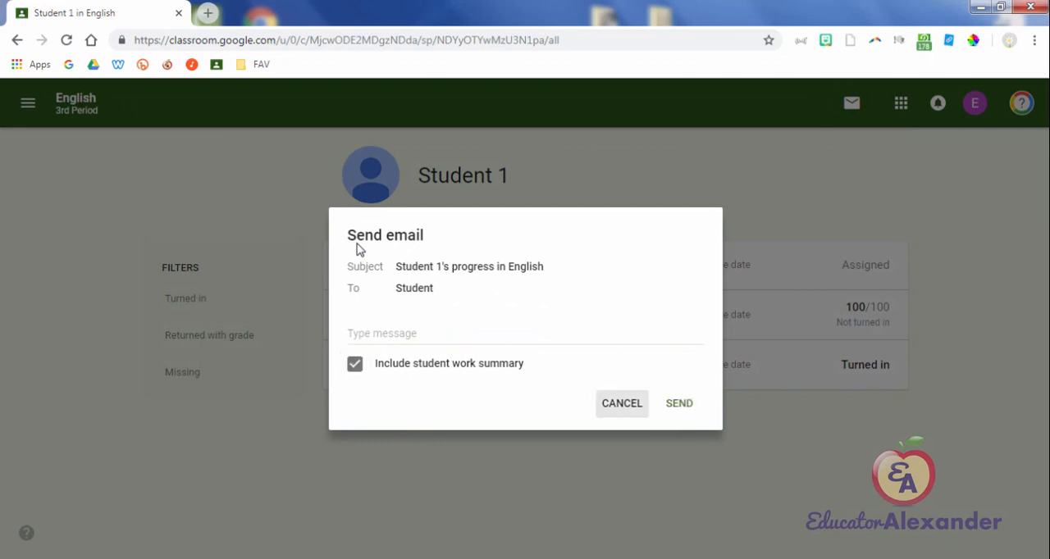
{"action": "key", "text": "Return"}
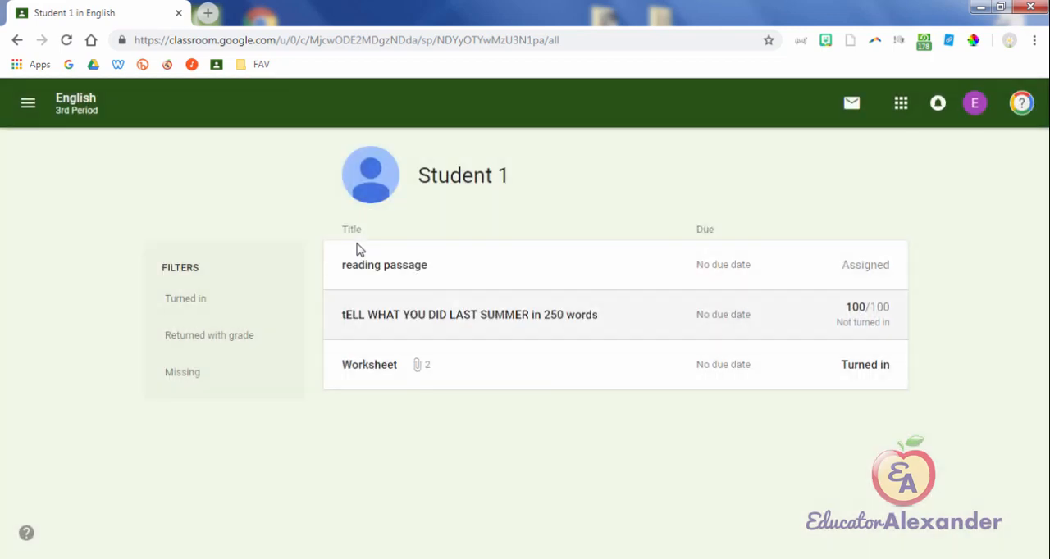
Step: Leave Student 1's work overview and return to the stream of the English 3rd Period class
{"action": "key", "text": "Return"}
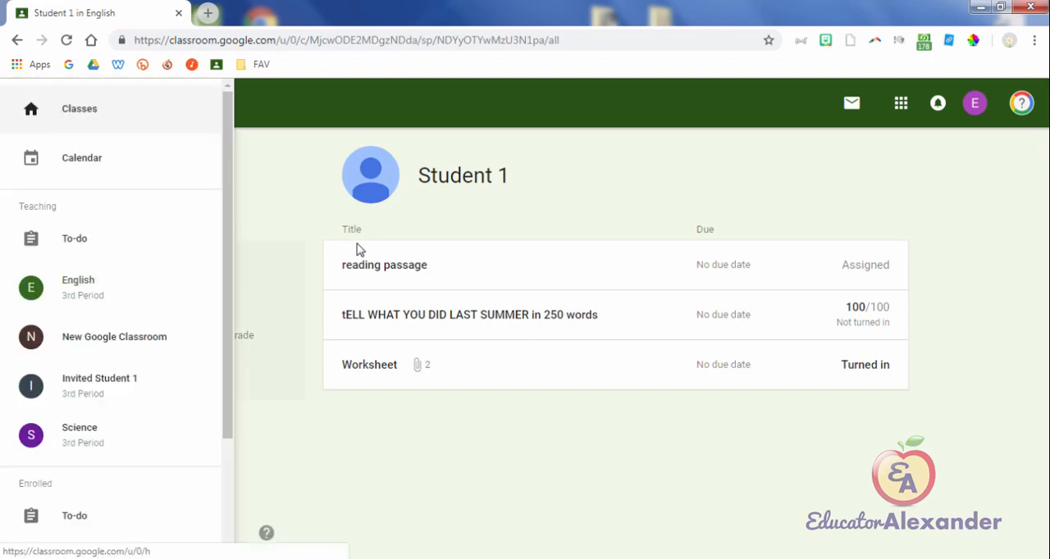
{"action": "key", "text": "Return"}
{"action": "key", "text": "Tab"}
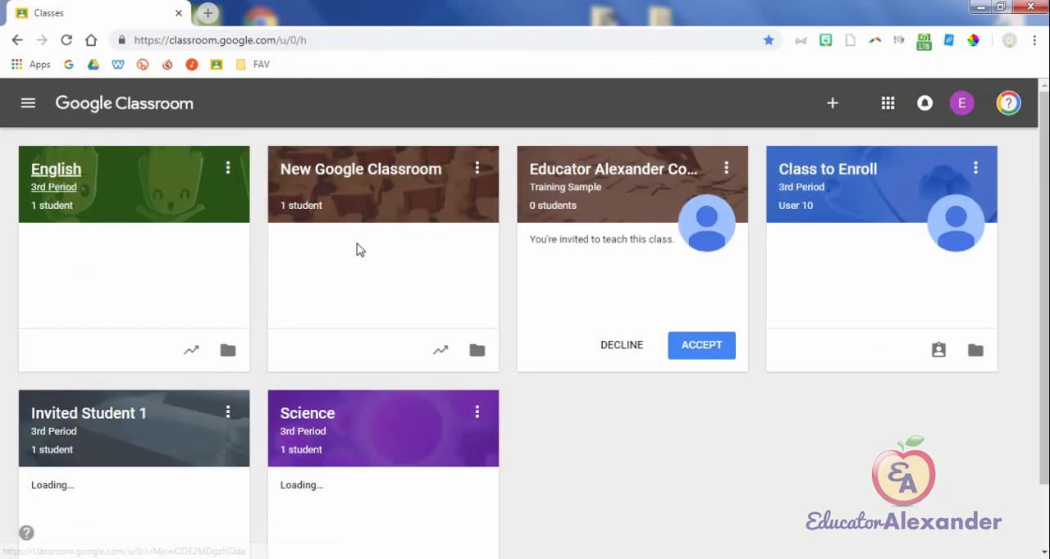
{"action": "key", "text": "Return"}
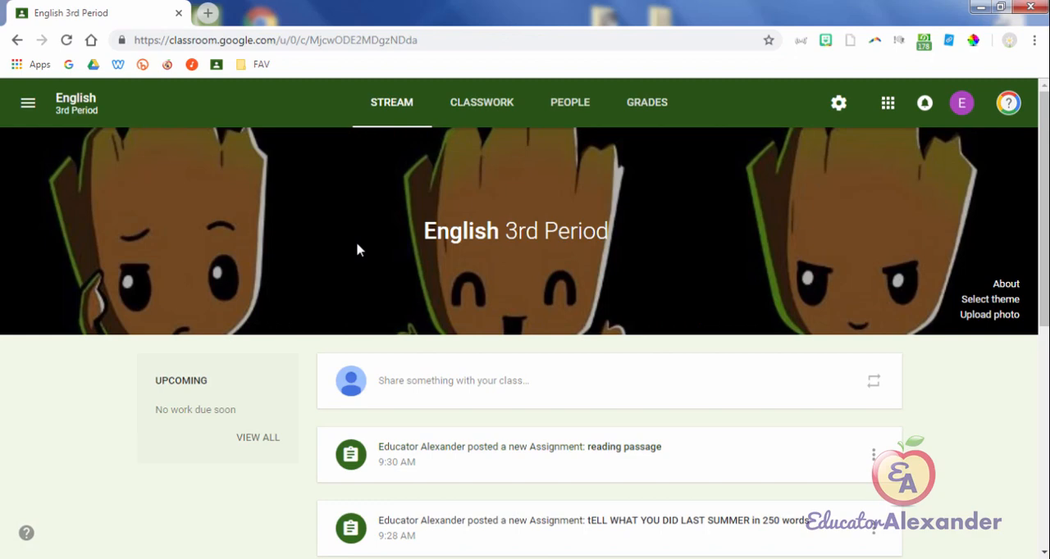
{"action": "key", "text": "Tab"}
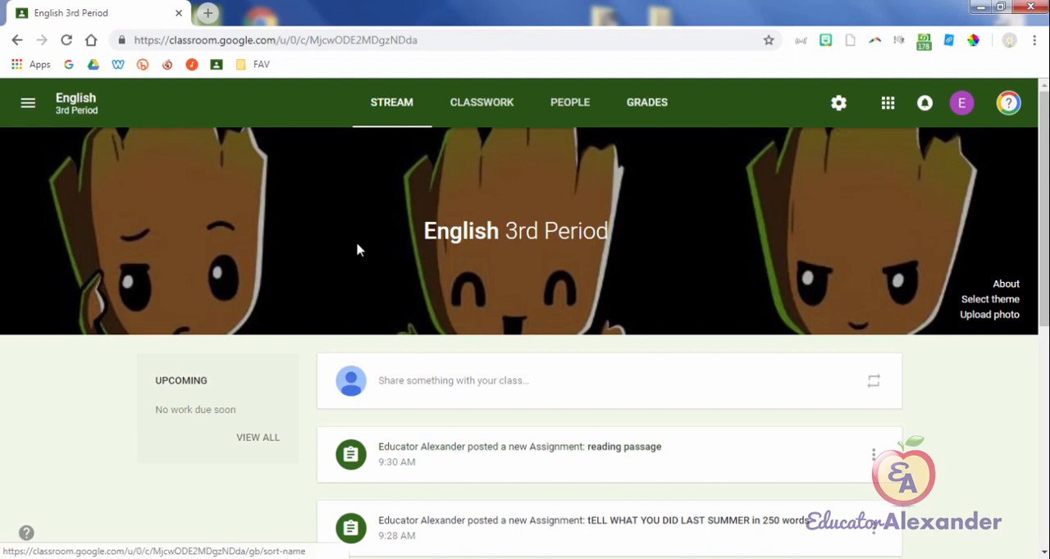
{"action": "key", "text": "Tab"}
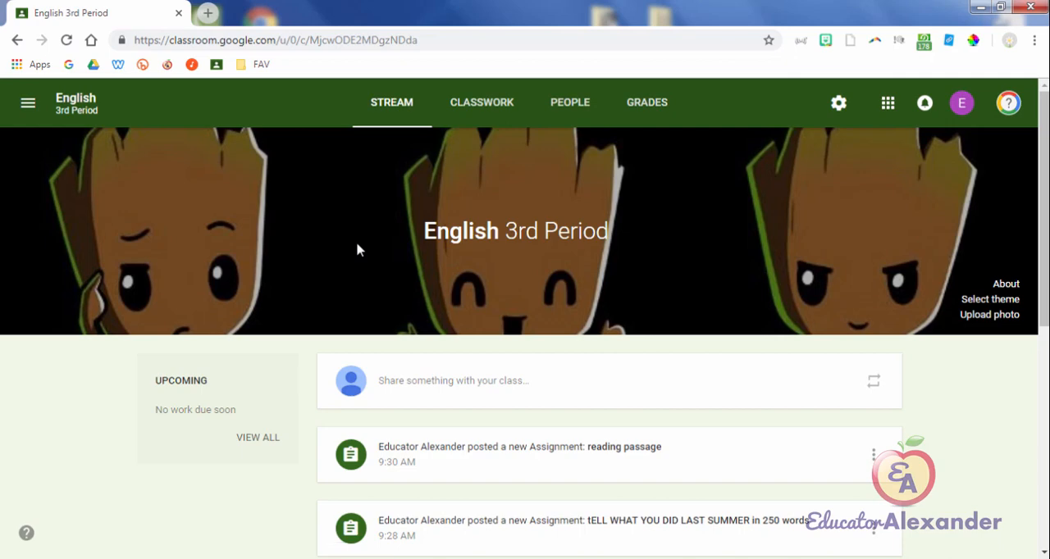